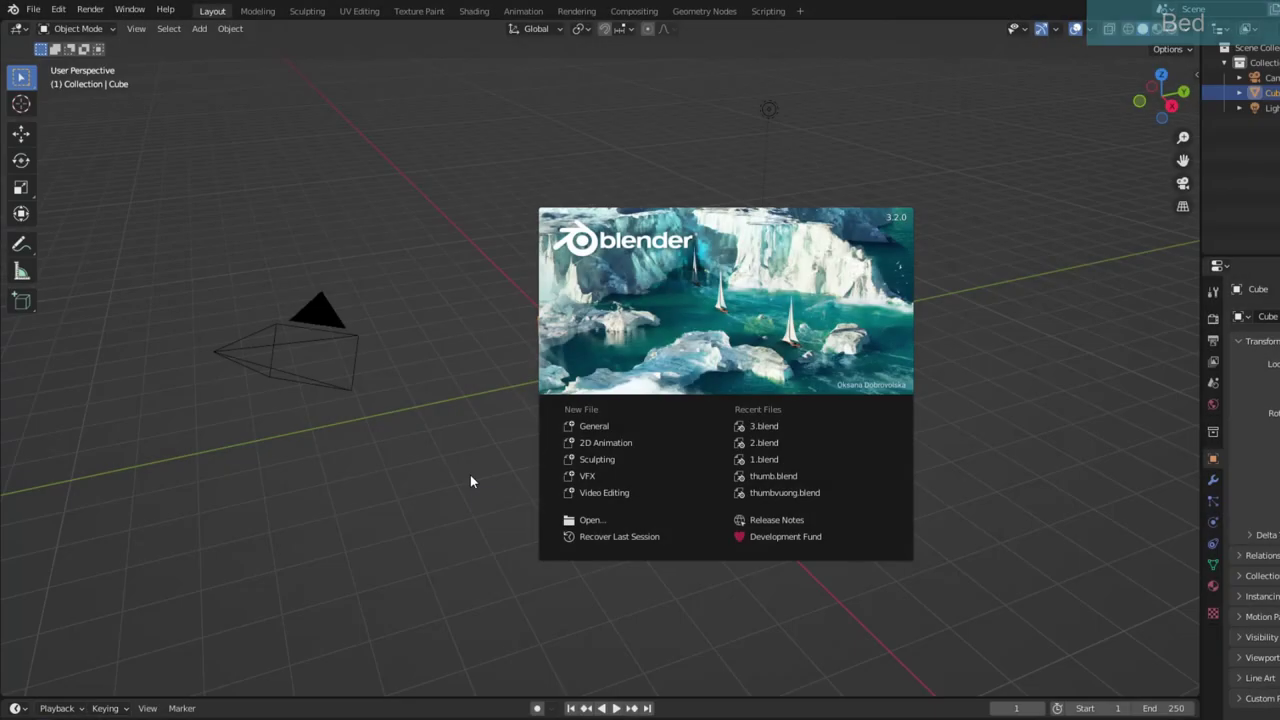
- Dismiss the splash screen to reveal the default scene with its cube, camera and light
left_click(470, 478)
- In Edit Mode, scale the cube to half height on Z and double its length on X
key("Tab")
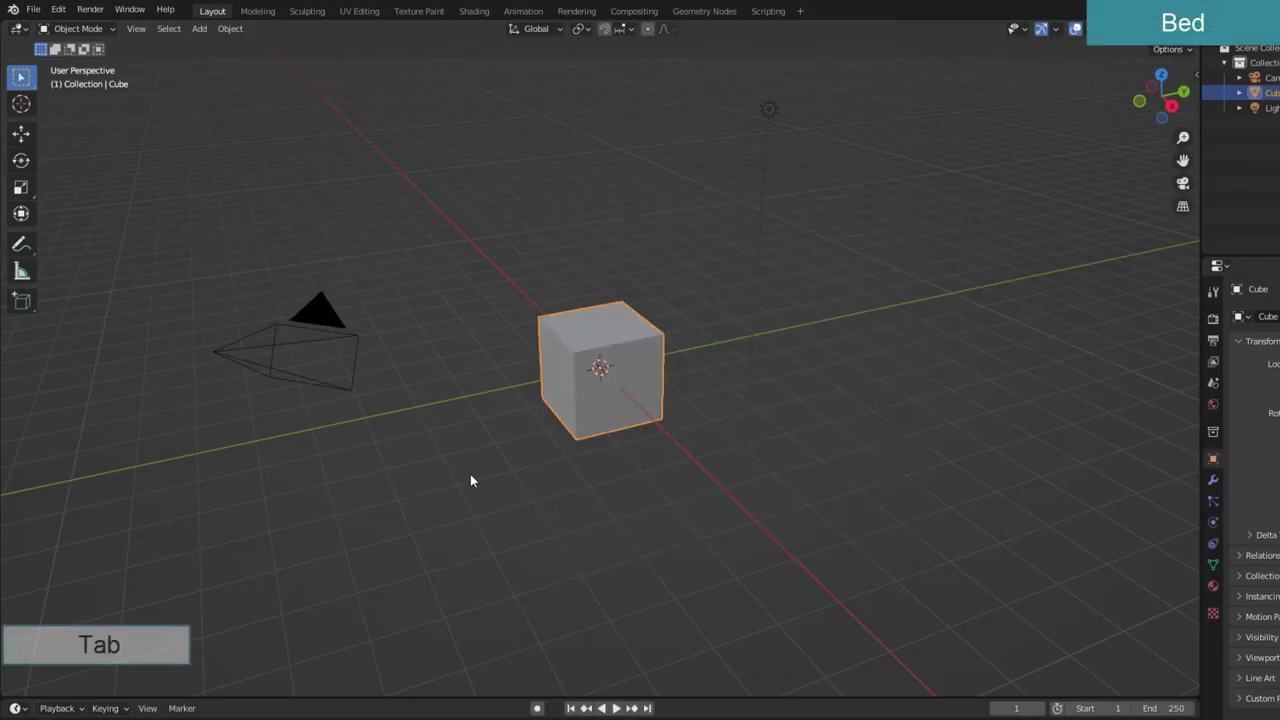
key("Tab")
type("s")
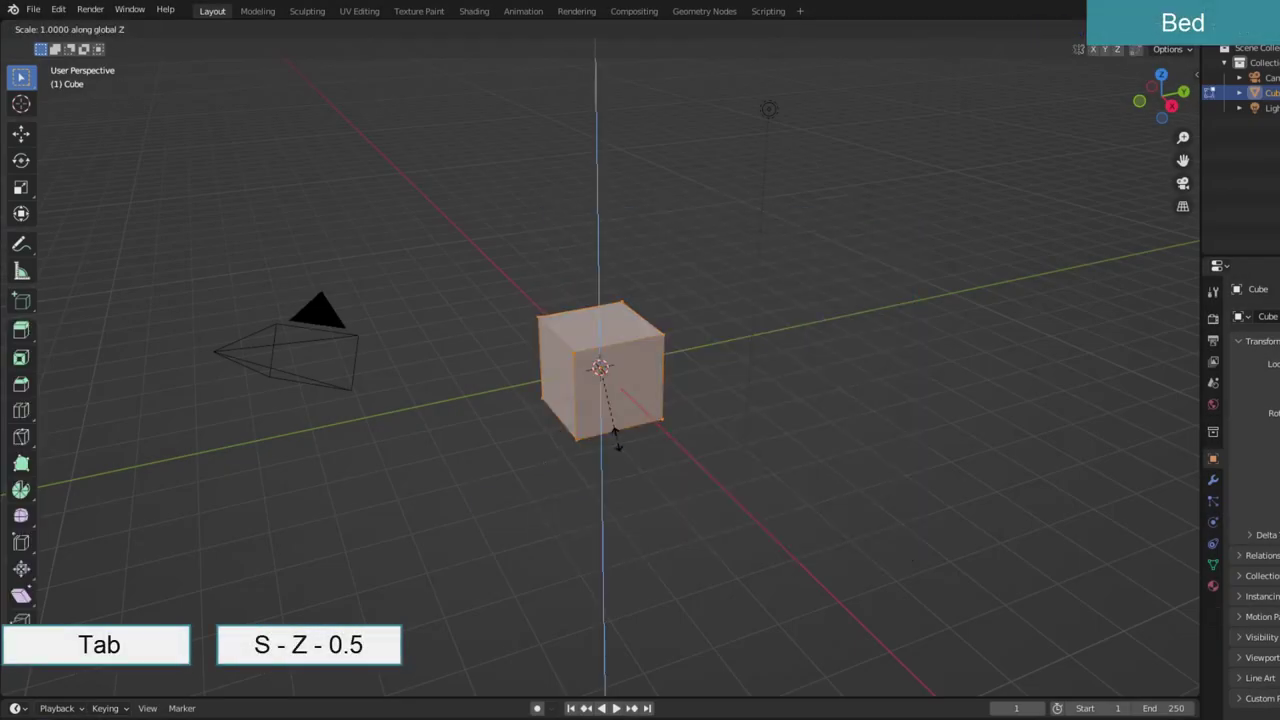
type("0.5")
key("Return")
key("s")
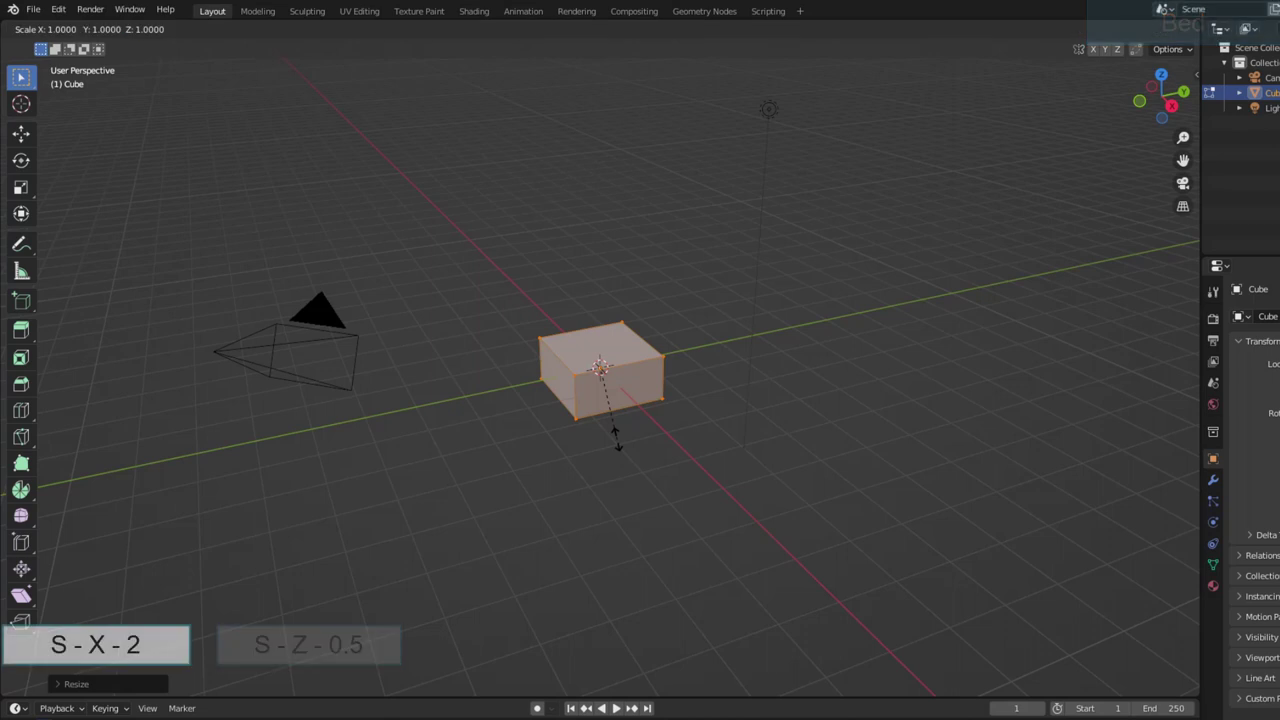
key("x")
key("2")
key("Return")
key("Tab")
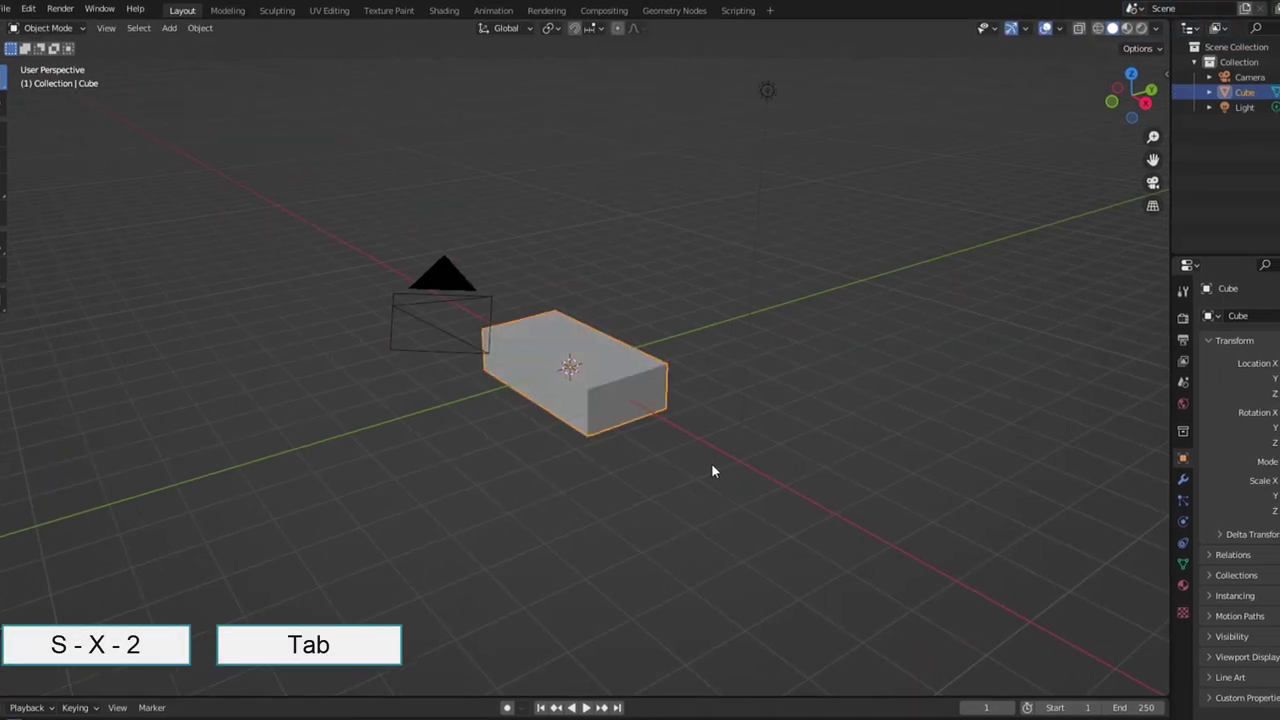
- Add a Bevel modifier to the bed base and shade it smooth
left_click(1039, 476)
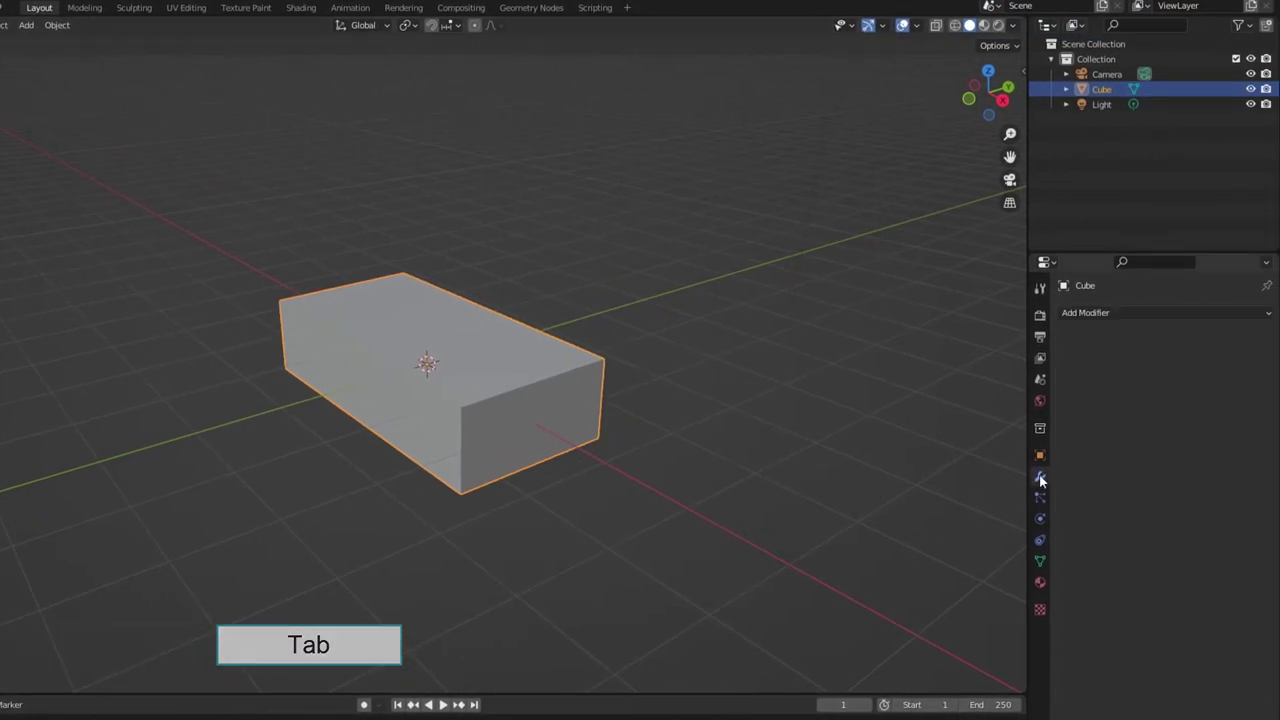
left_click(1115, 314)
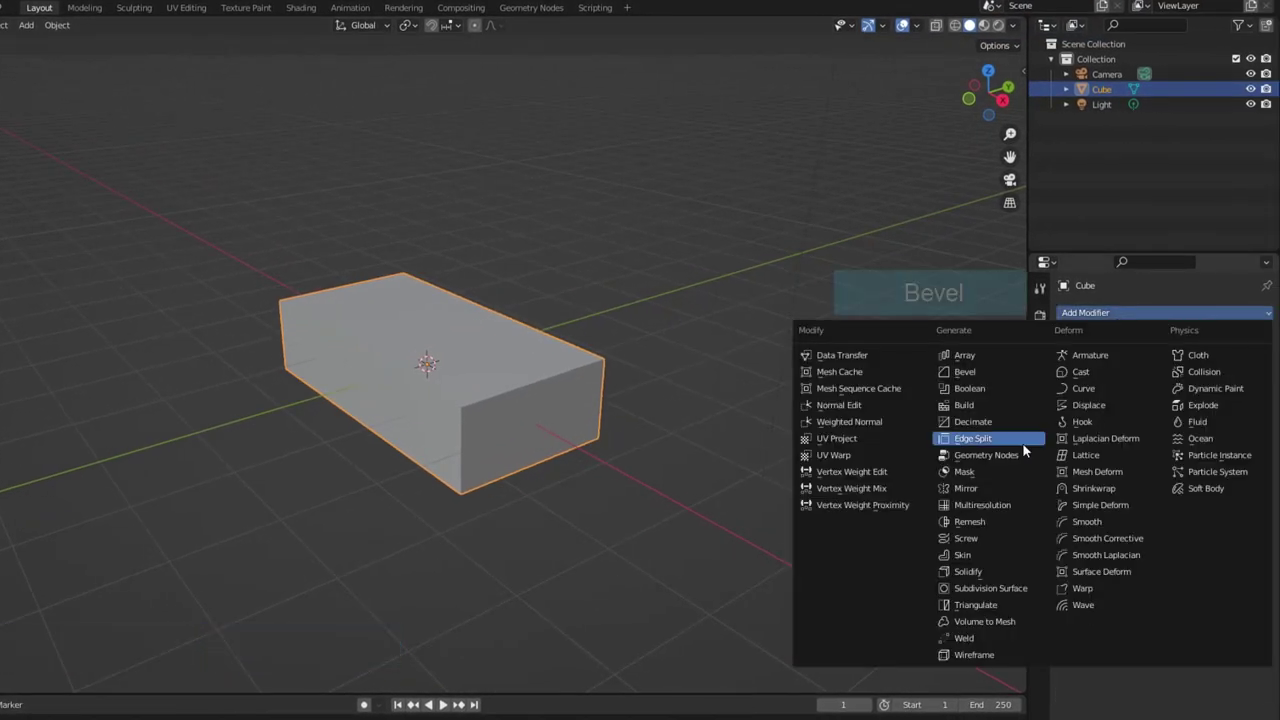
left_click(988, 372)
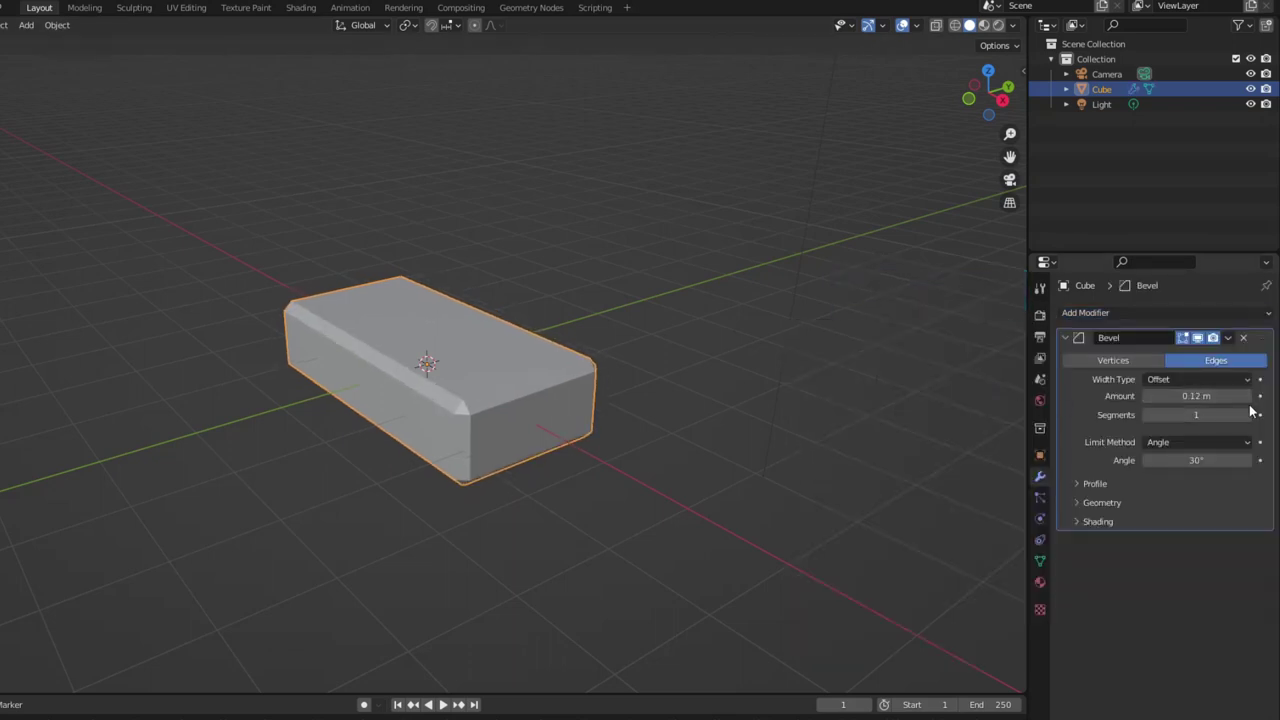
right_click(520, 414)
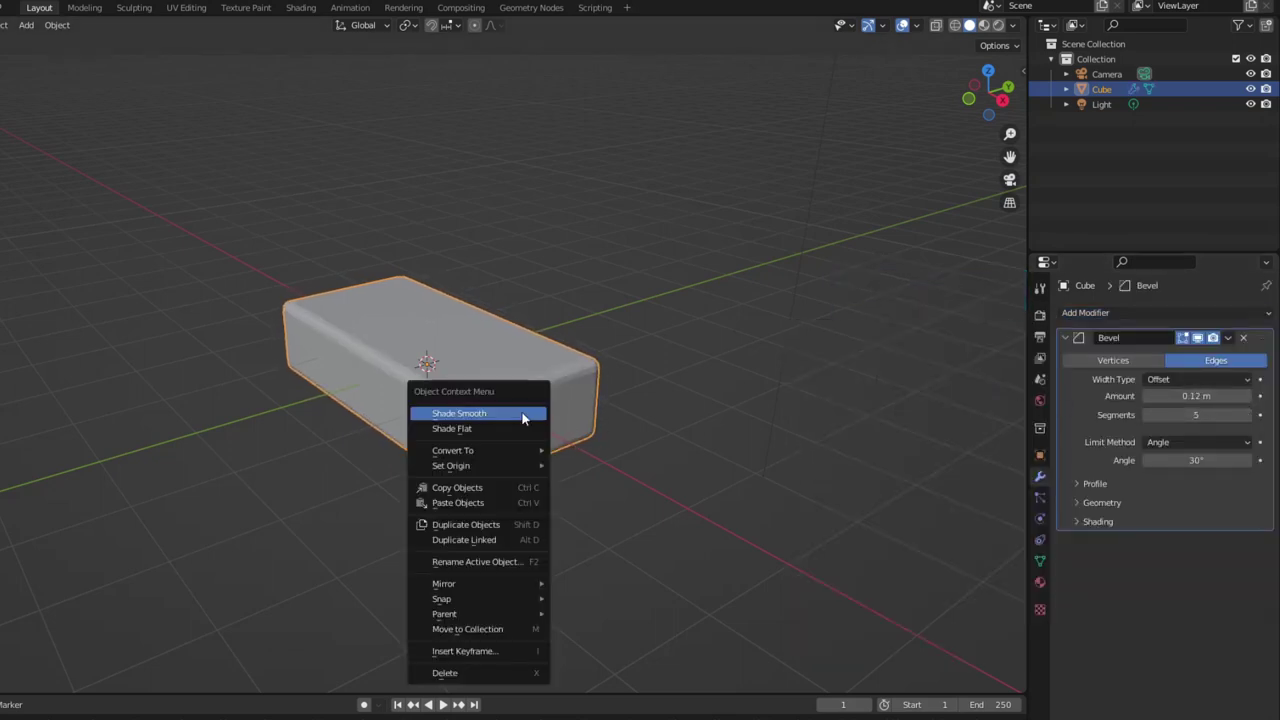
left_click(513, 412)
mouse_move(513, 412)
middle_mouse_down()
mouse_move(497, 457)
mouse_move(565, 447)
middle_mouse_up()
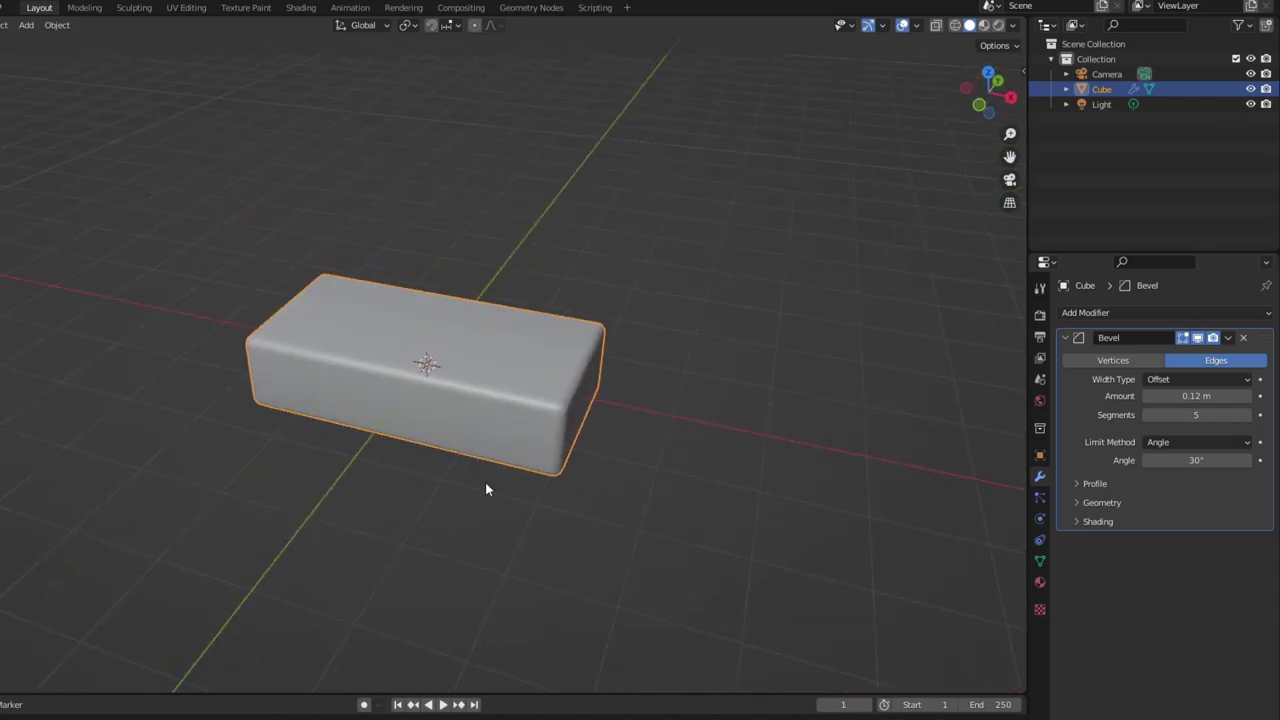
- Add a plane from top view, enlarge and widen it beyond the base, and lift it above
key("KP_7")
key("shift+a")
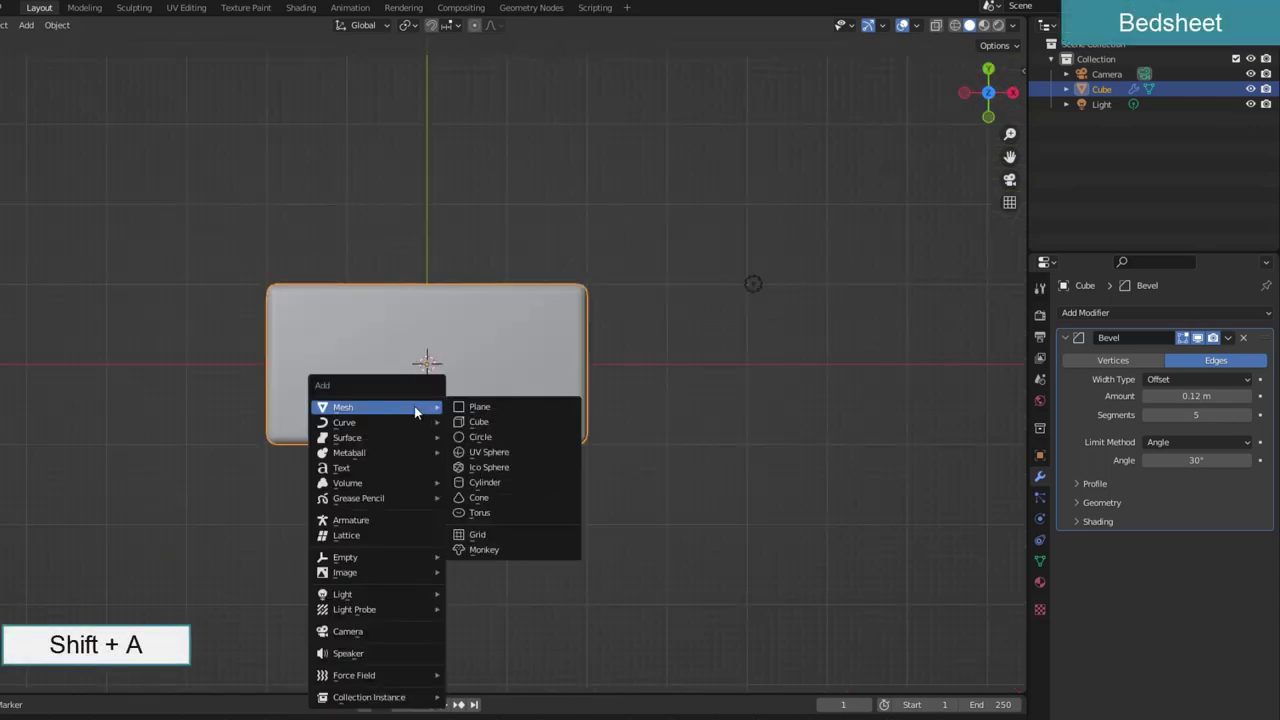
left_click(471, 408)
key("Tab")
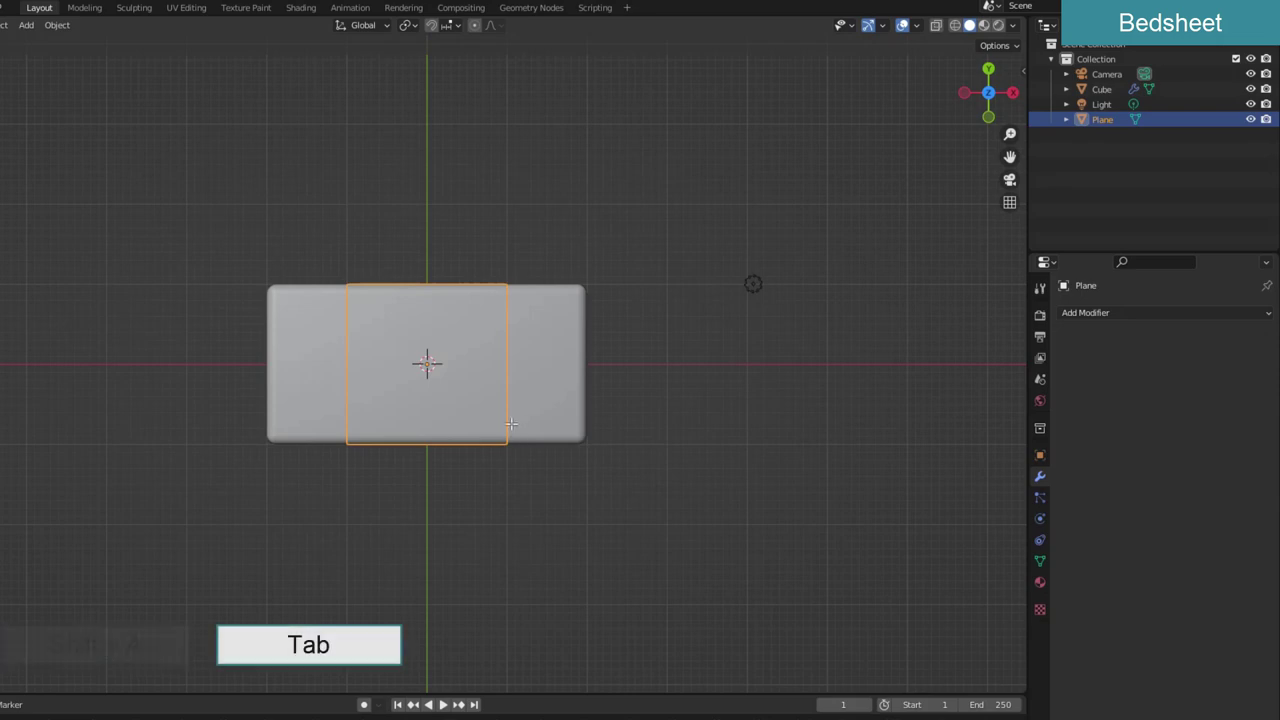
key("s")
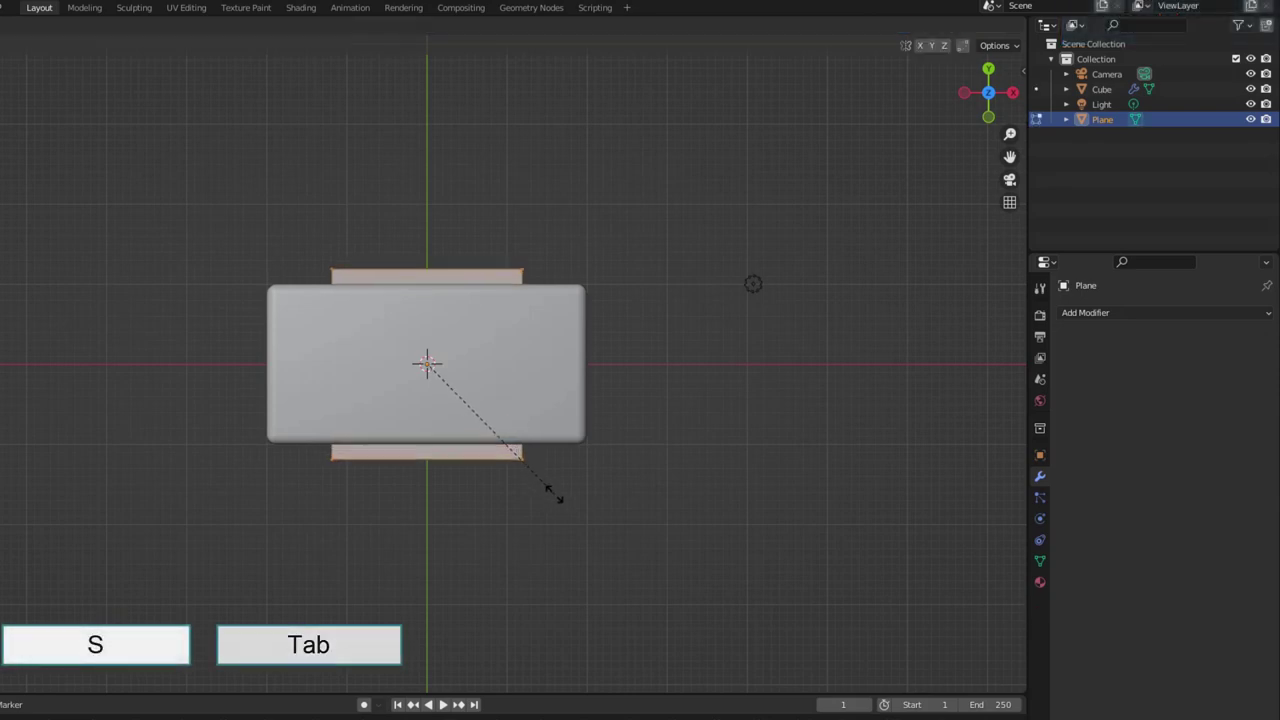
key("s")
key("x")
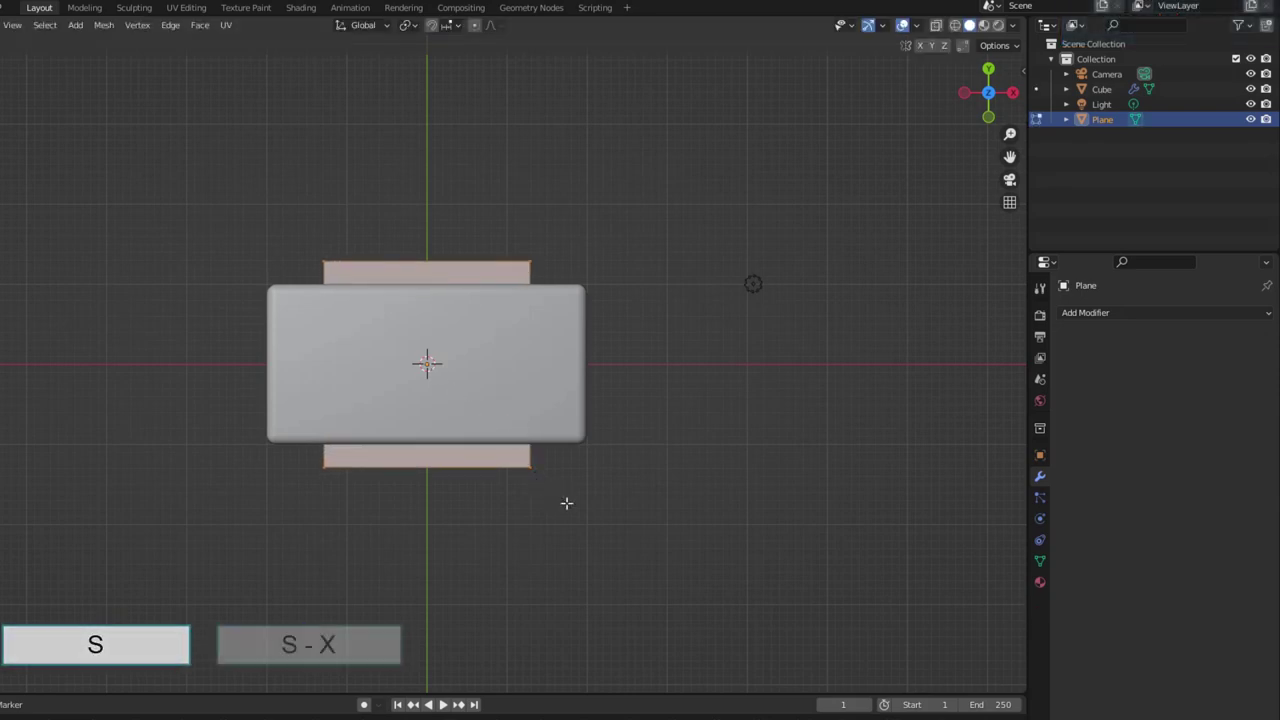
left_click(710, 572)
key("Tab")
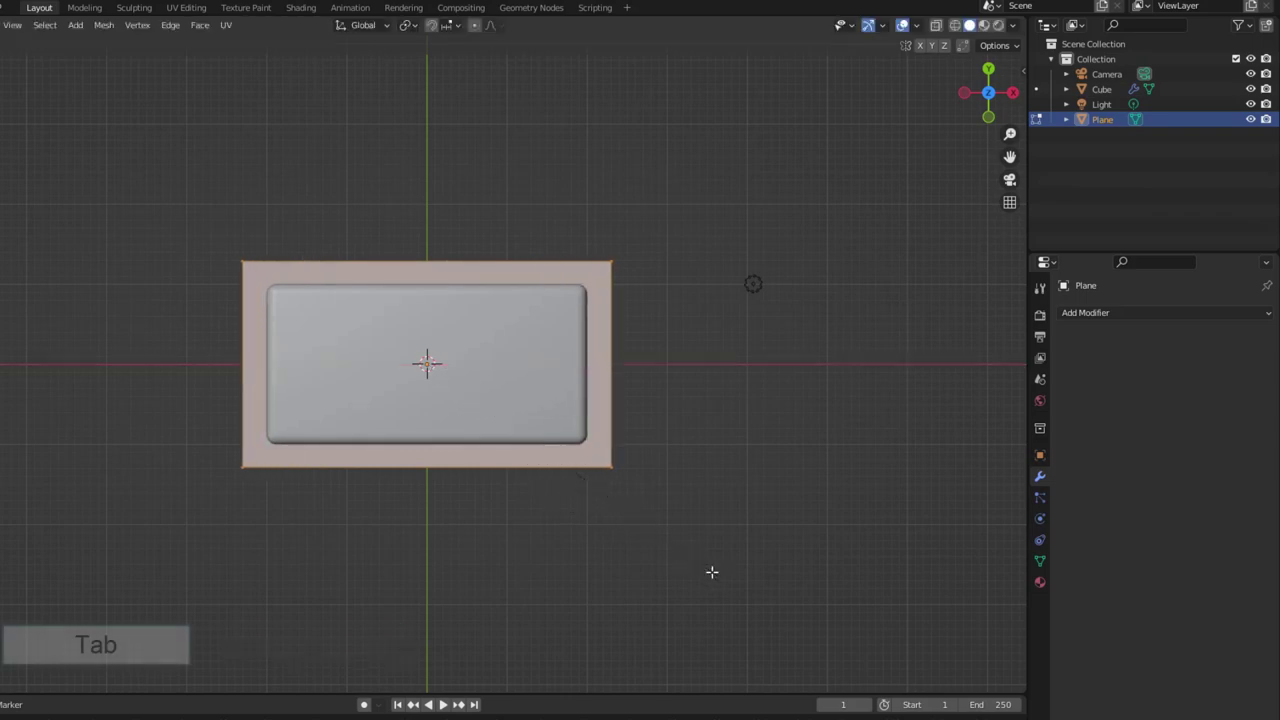
middle_click_drag(603, 537, 640, 440)
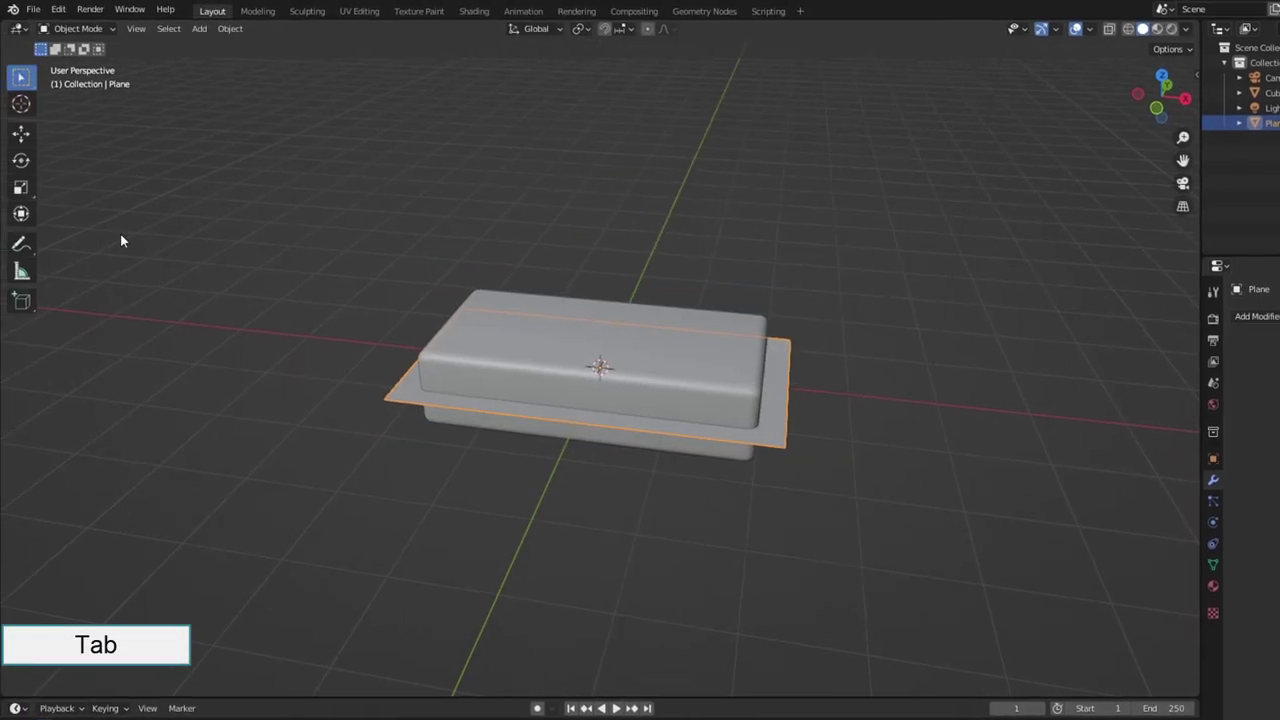
left_click(21, 134)
left_click_drag(600, 315, 600, 258)
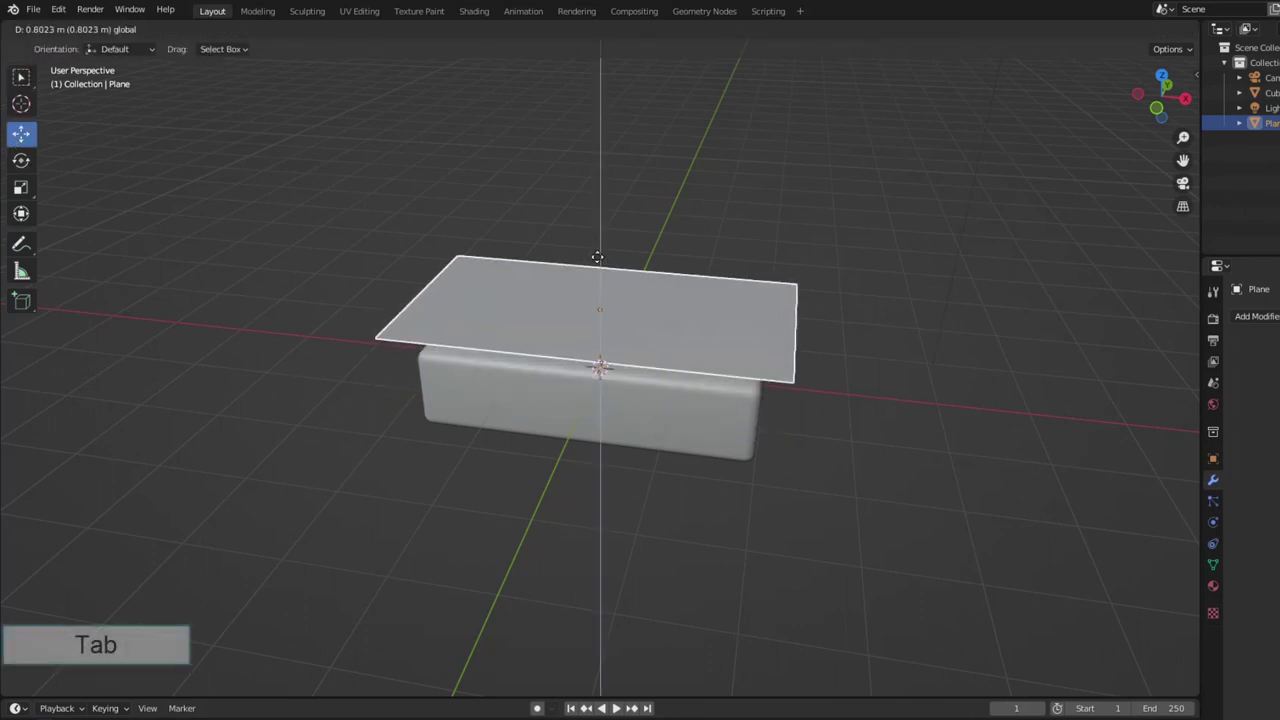
- Add a centred loop cut to the plane and subdivide it twice into a dense grid
key("Tab")
key("ctrl+r")
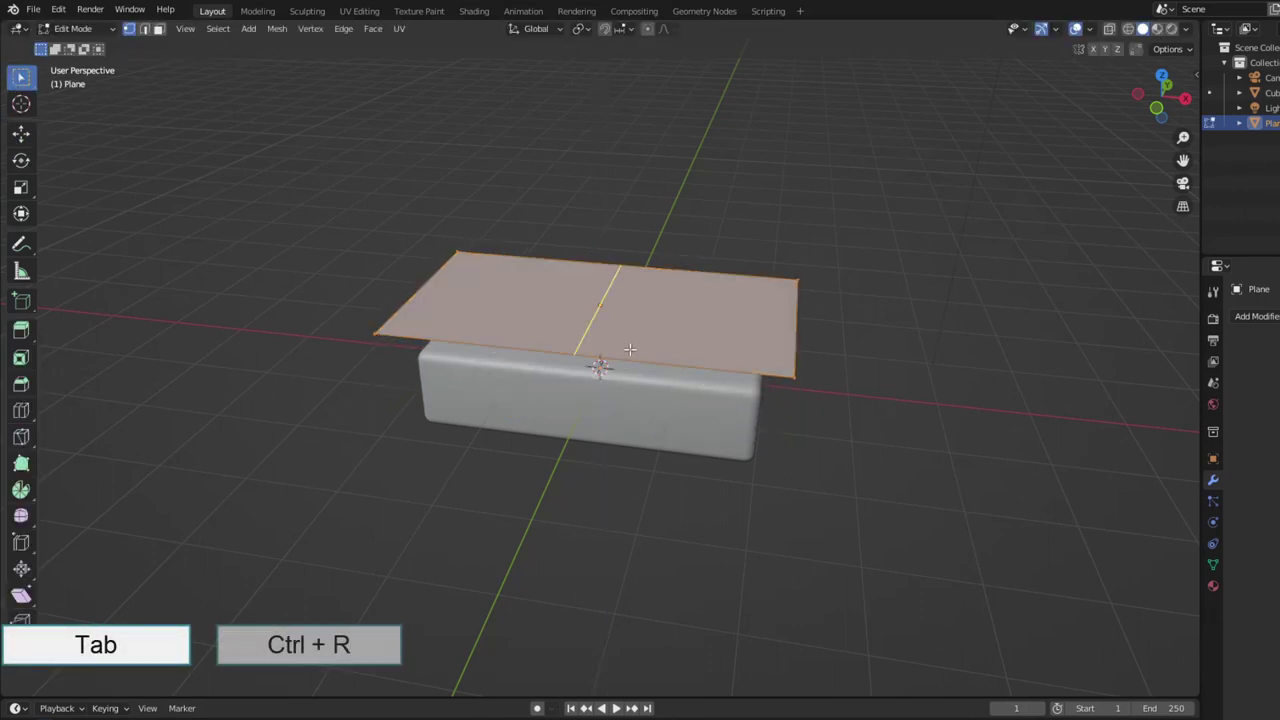
left_click(620, 340)
right_click(619, 340)
key("a")
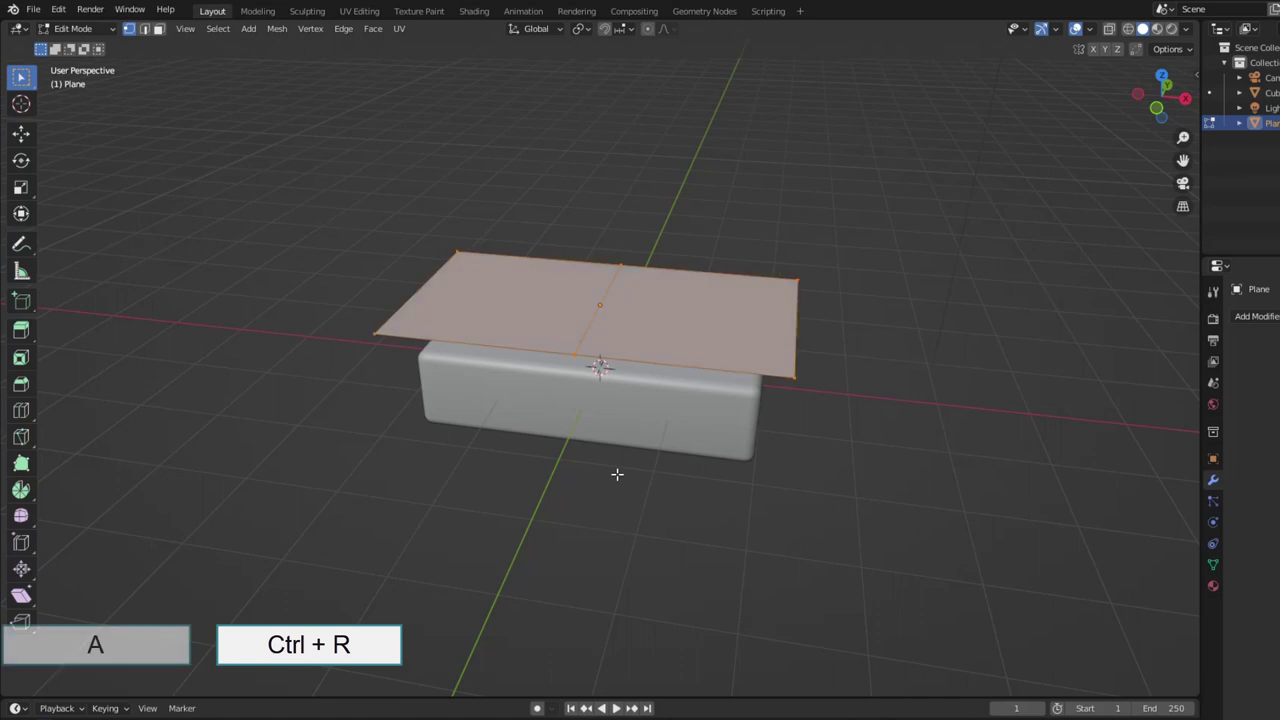
right_click(638, 330)
left_click(636, 325)
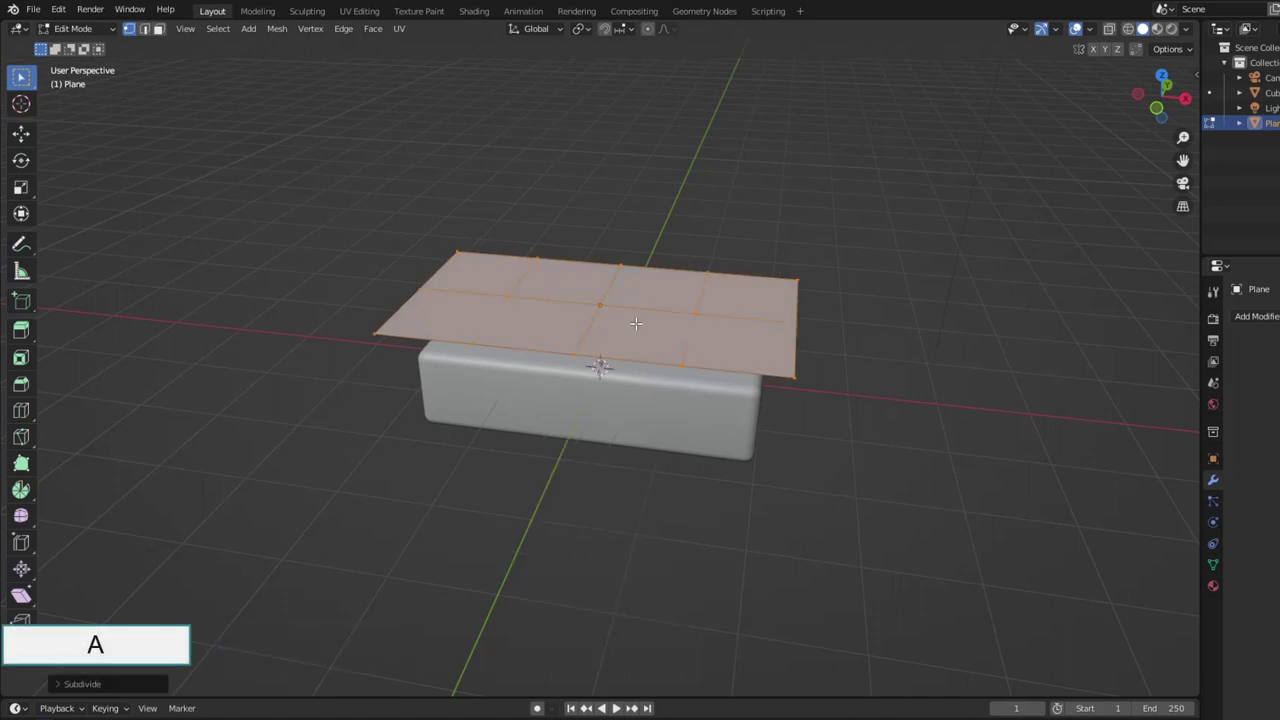
left_click(134, 688)
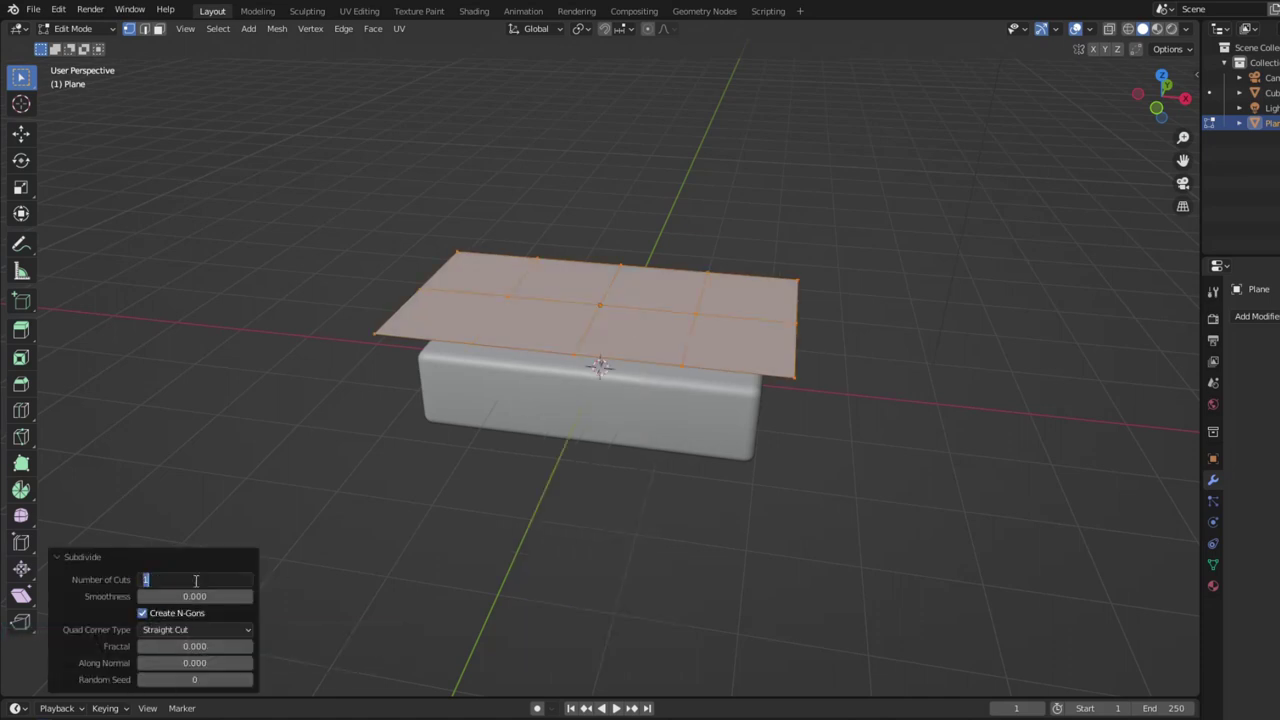
right_click(600, 328)
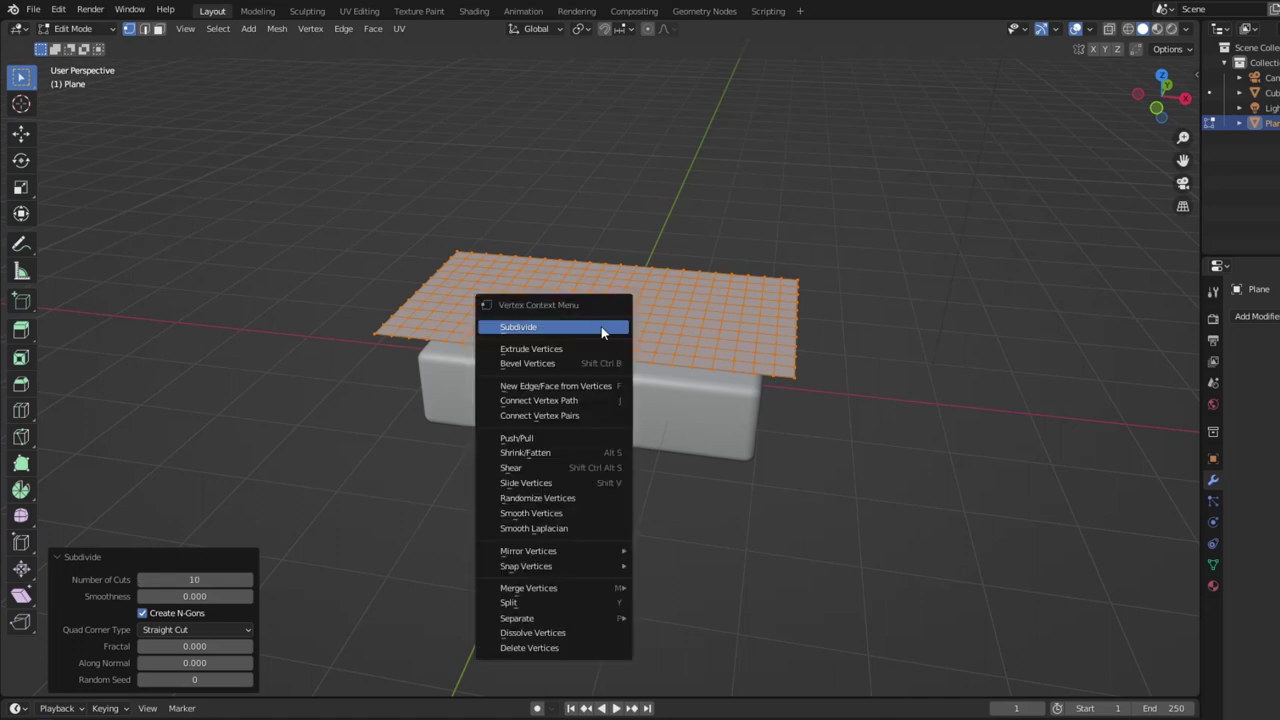
left_click(601, 326)
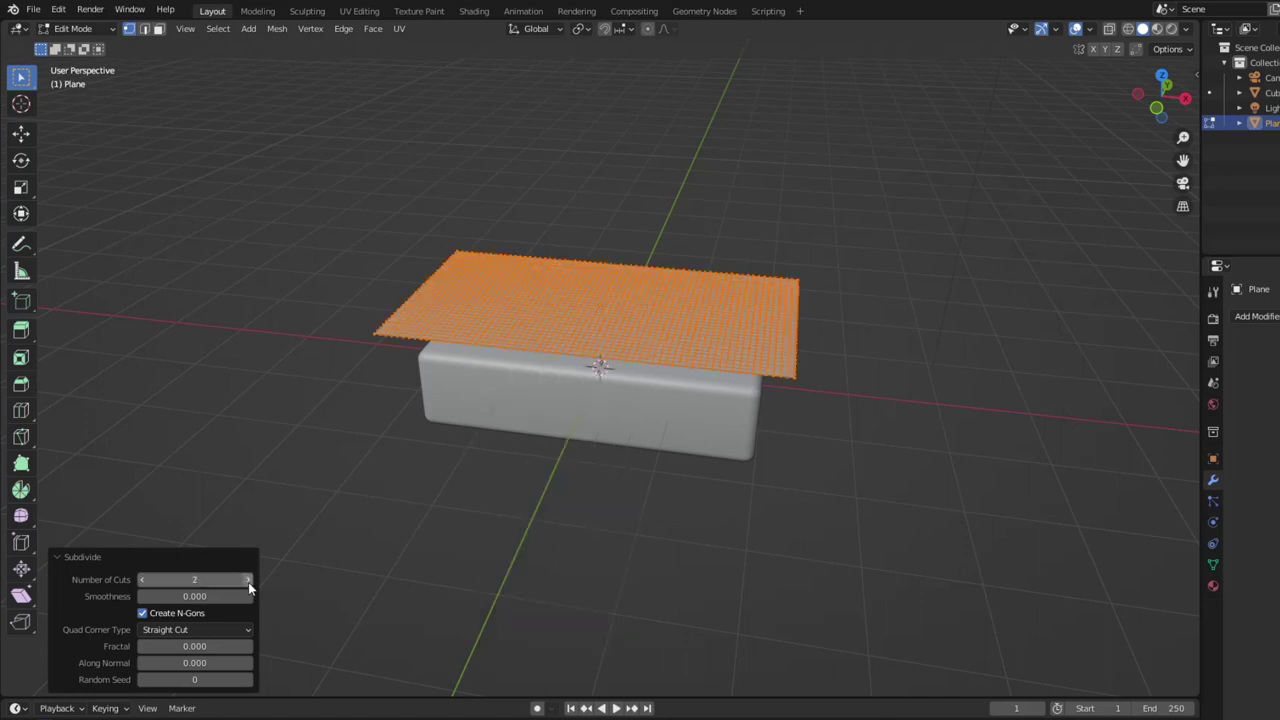
middle_click_drag(575, 455, 592, 485)
key("Tab")
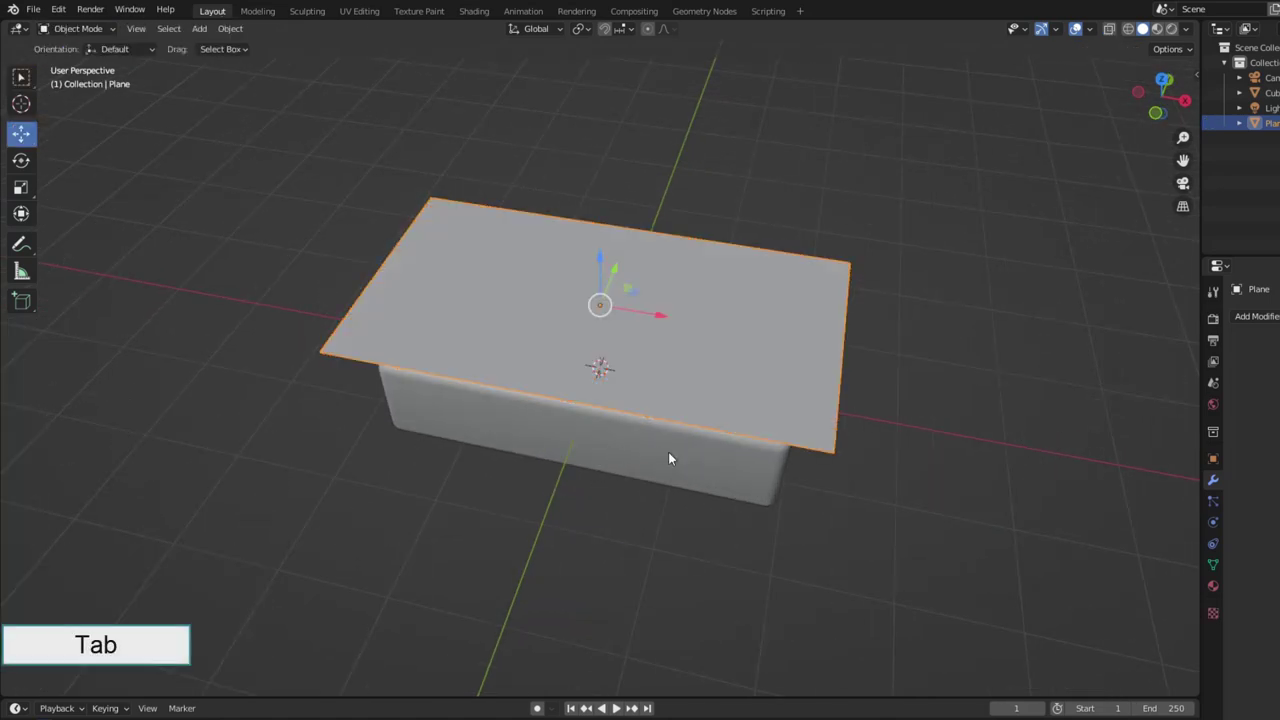
mouse_move(668, 452)
middle_mouse_down()
mouse_move(640, 419)
mouse_move(546, 408)
middle_mouse_up()
- Give the bed base Collision physics
left_click(546, 408)
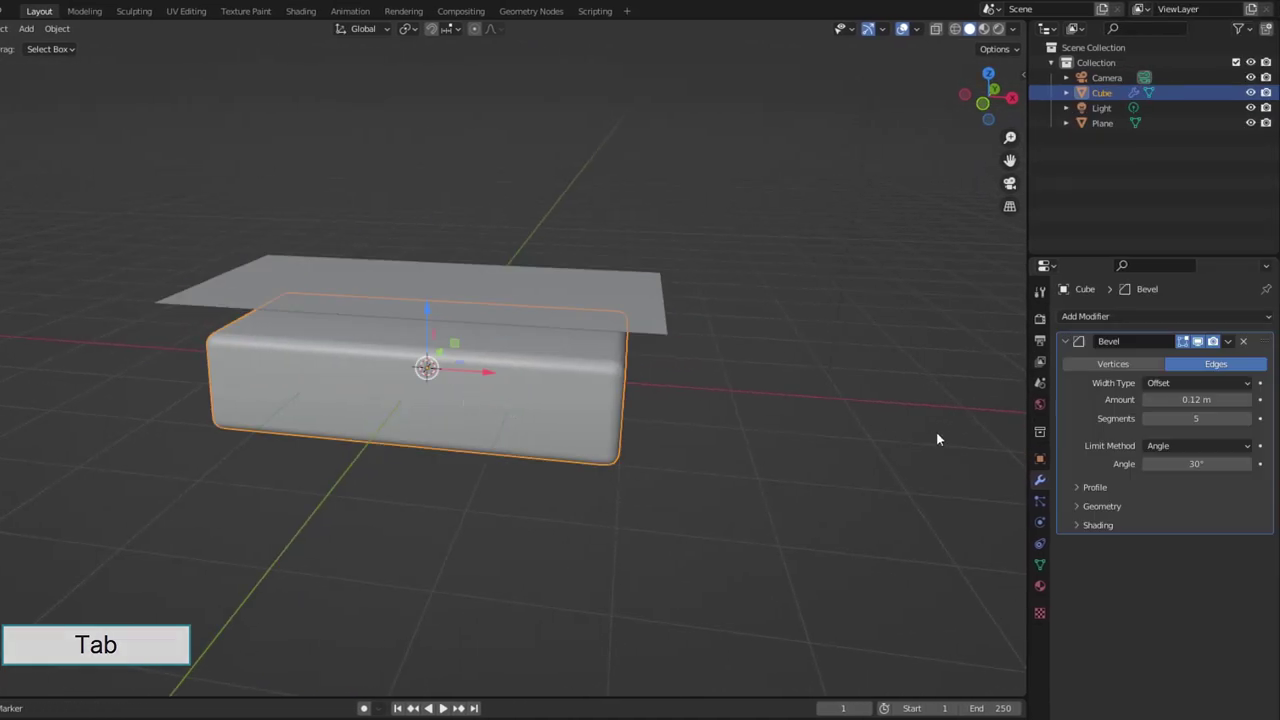
left_click(1040, 543)
left_click(1040, 522)
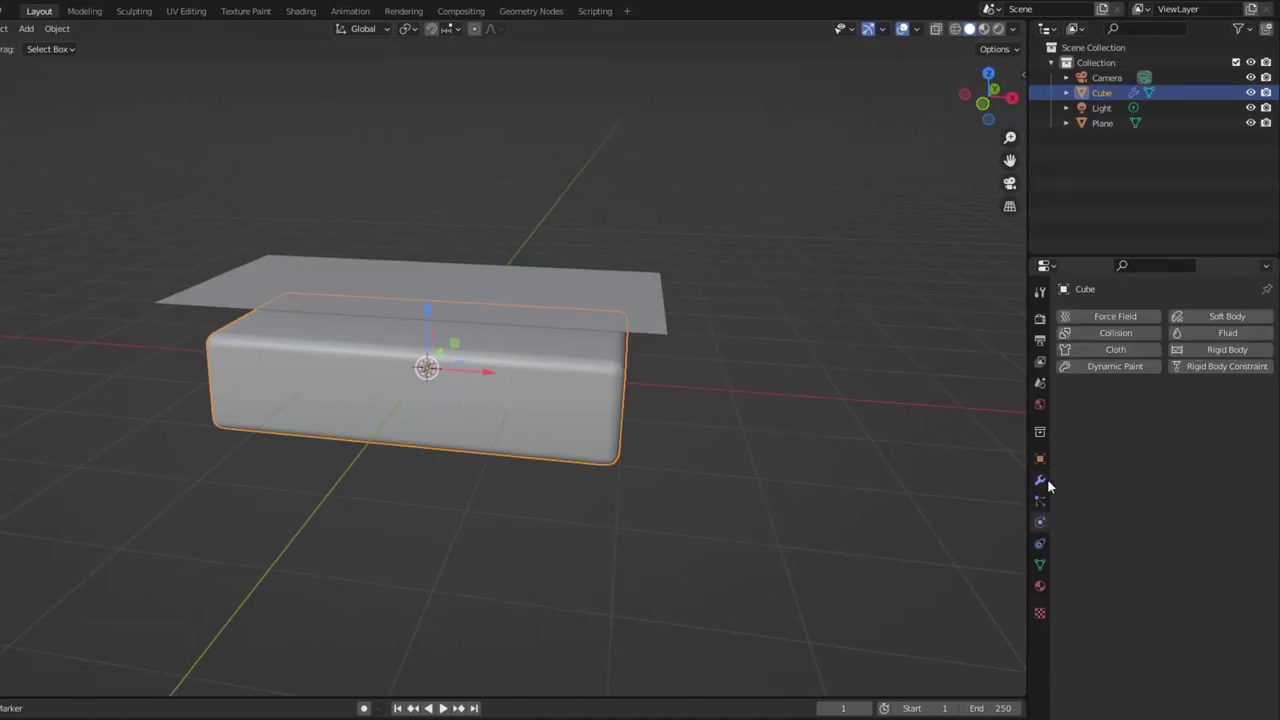
left_click(1105, 334)
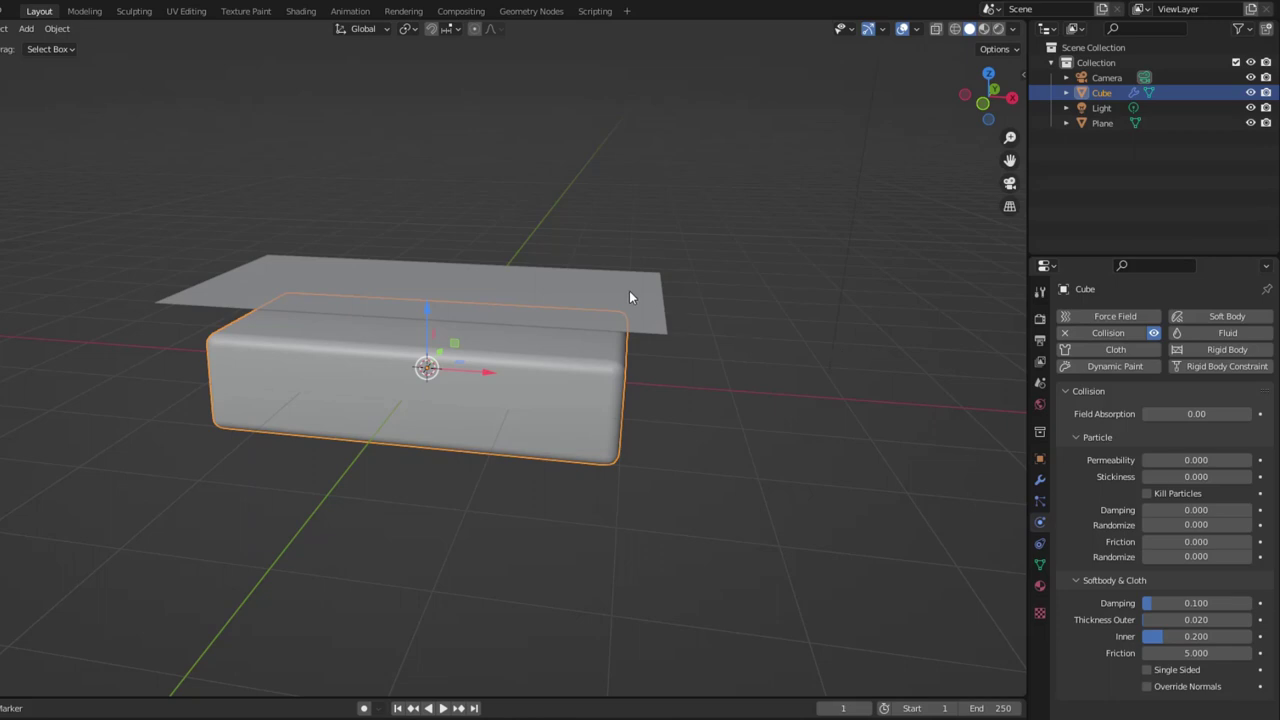
- Make the plane a Silk-preset cloth and play the simulation until it drapes at frame 40
left_click(630, 297)
left_click(1117, 350)
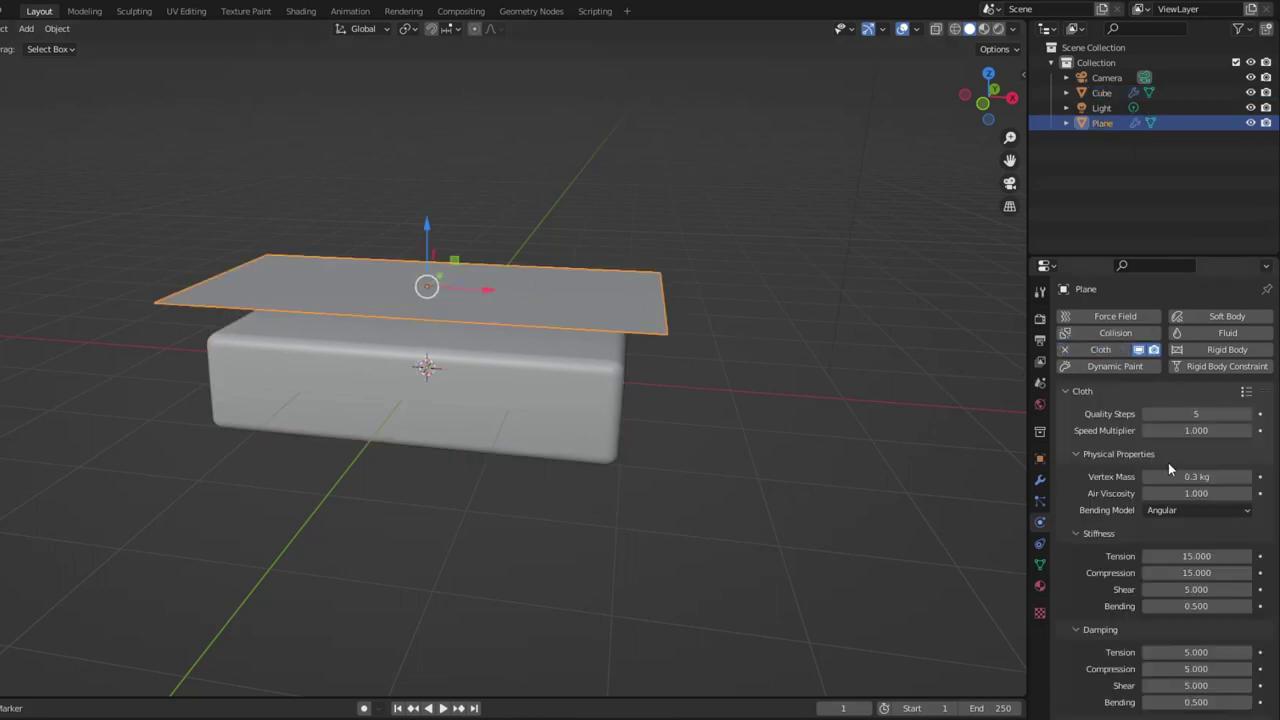
left_click(1246, 396)
key("space")
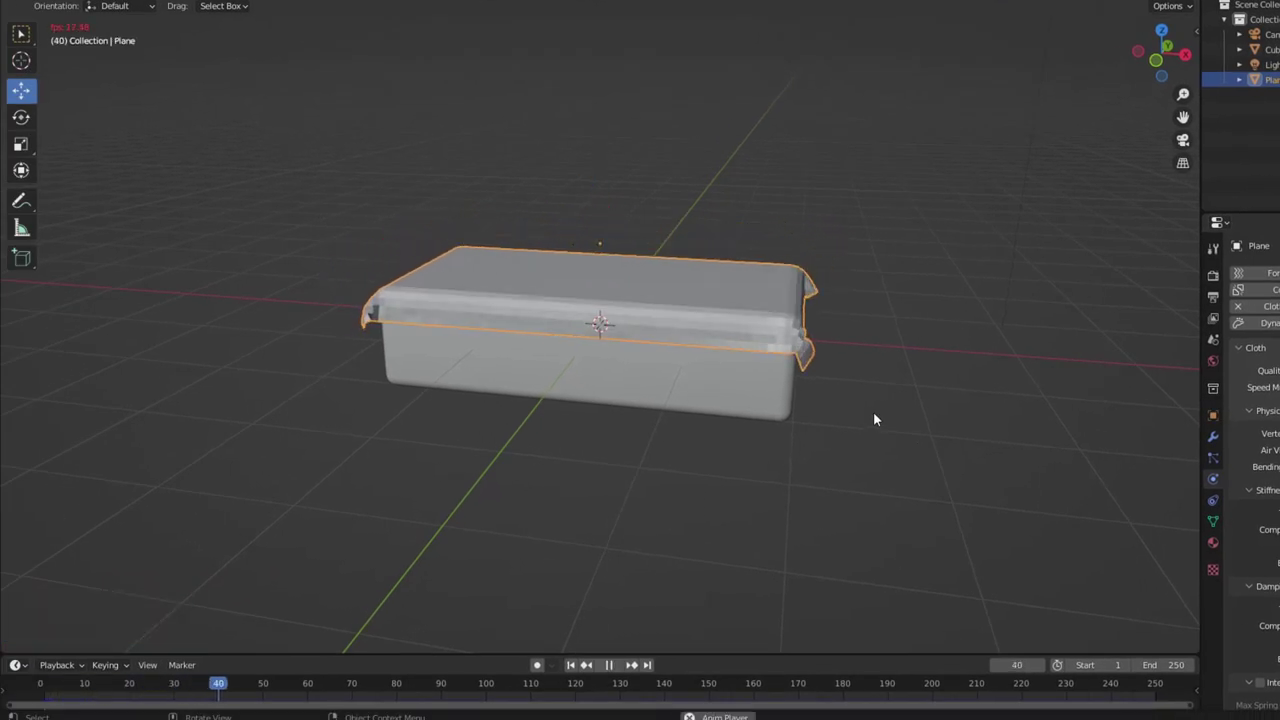
key("space")
middle_click_drag(873, 411, 894, 472)
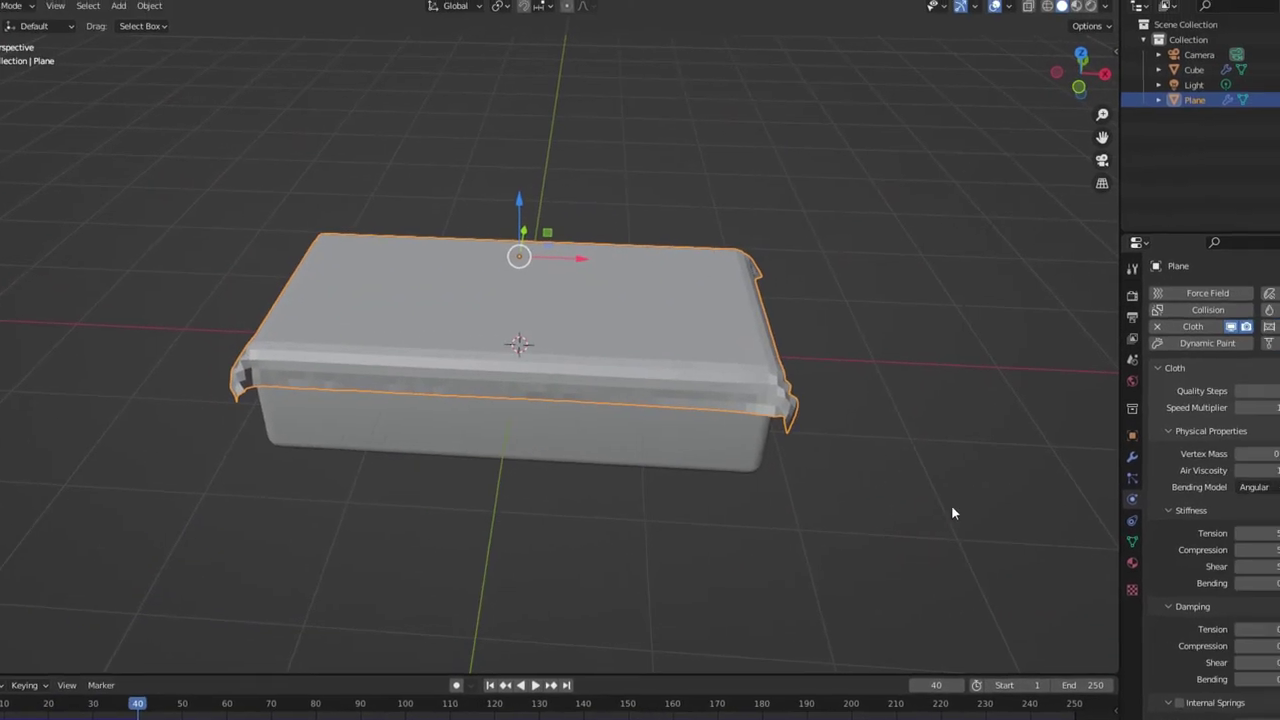
- Add a Subdivision Surface modifier to the sheet with viewport level 2
left_click(1040, 480)
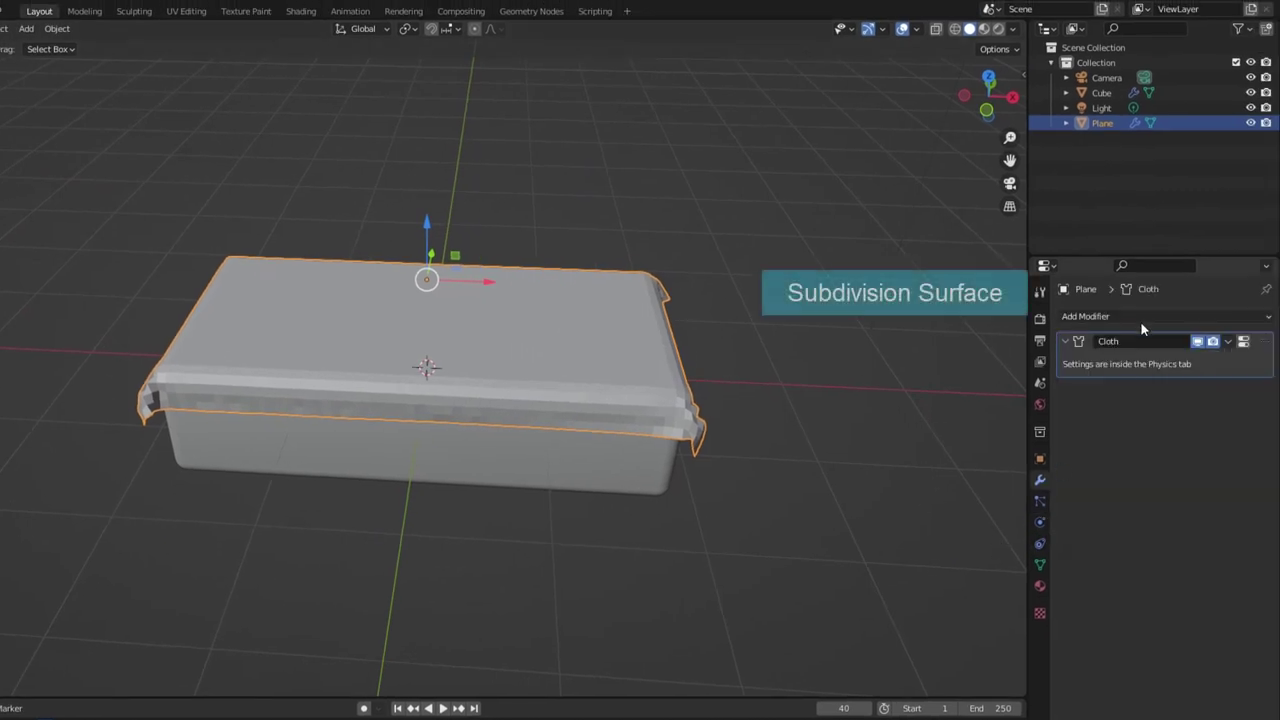
left_click(1142, 318)
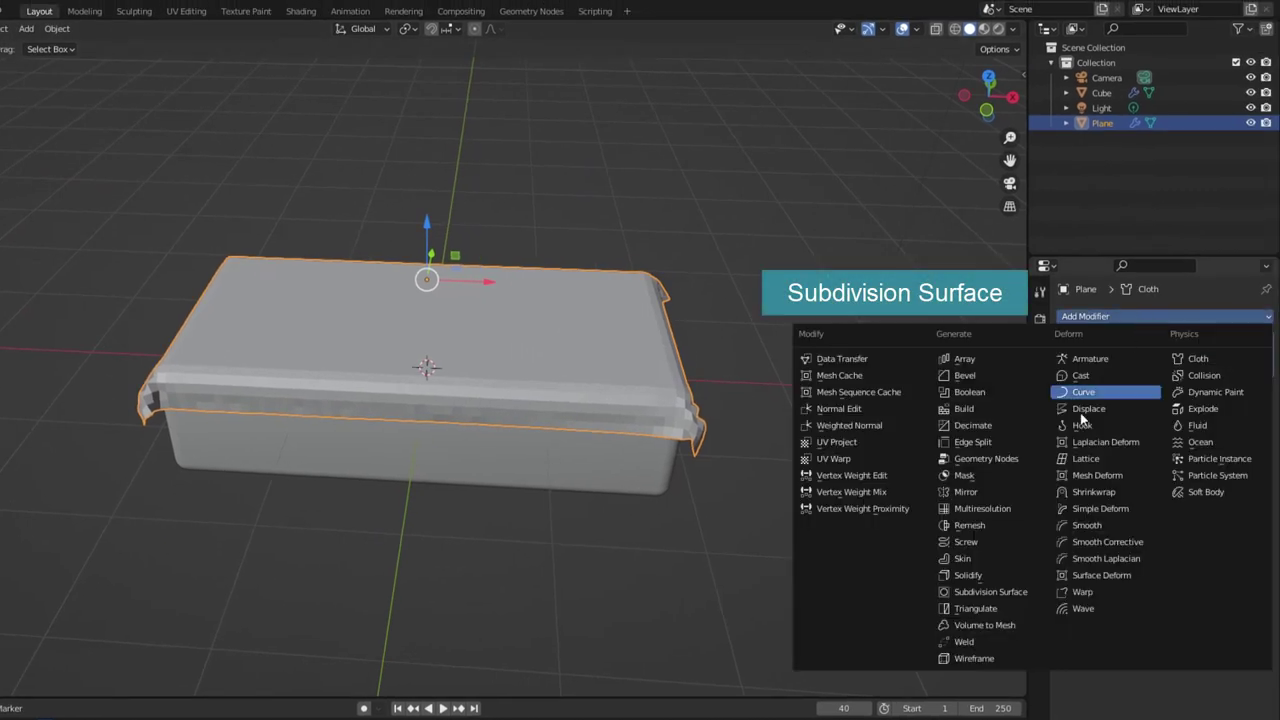
left_click(991, 592)
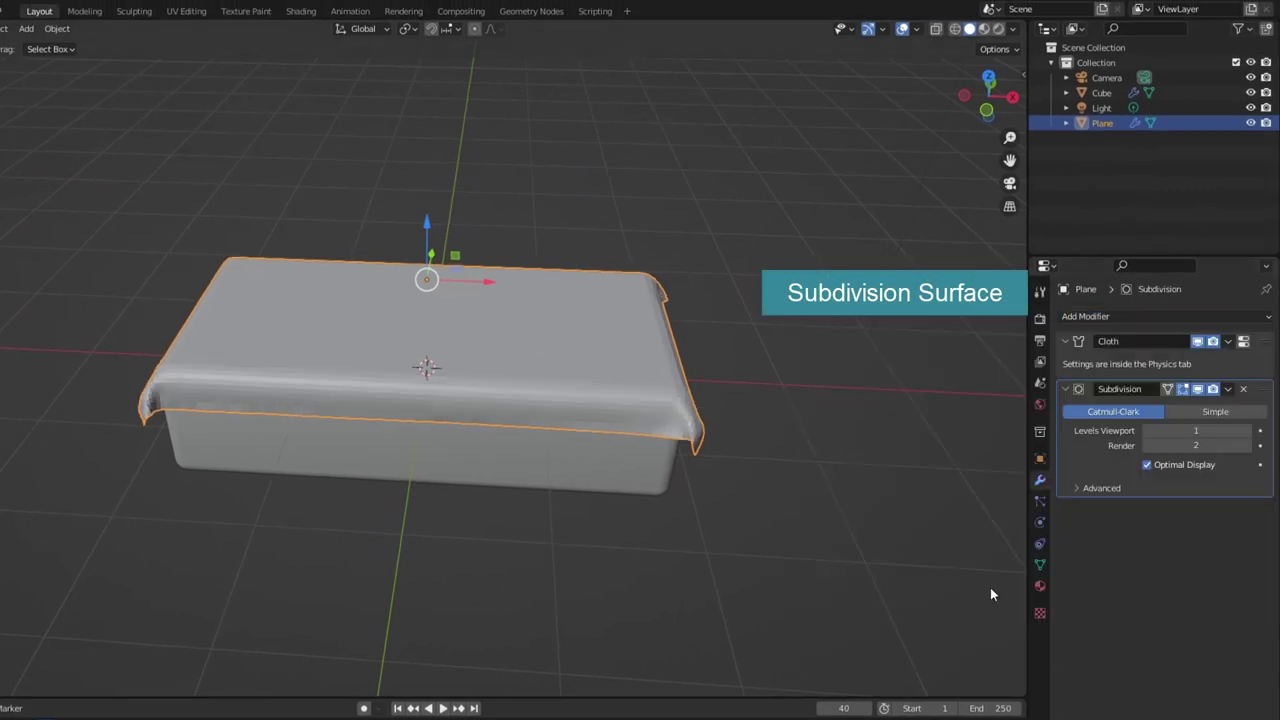
left_click(1252, 431)
mouse_move(946, 484)
middle_mouse_down()
mouse_move(826, 505)
mouse_move(951, 517)
middle_mouse_up()
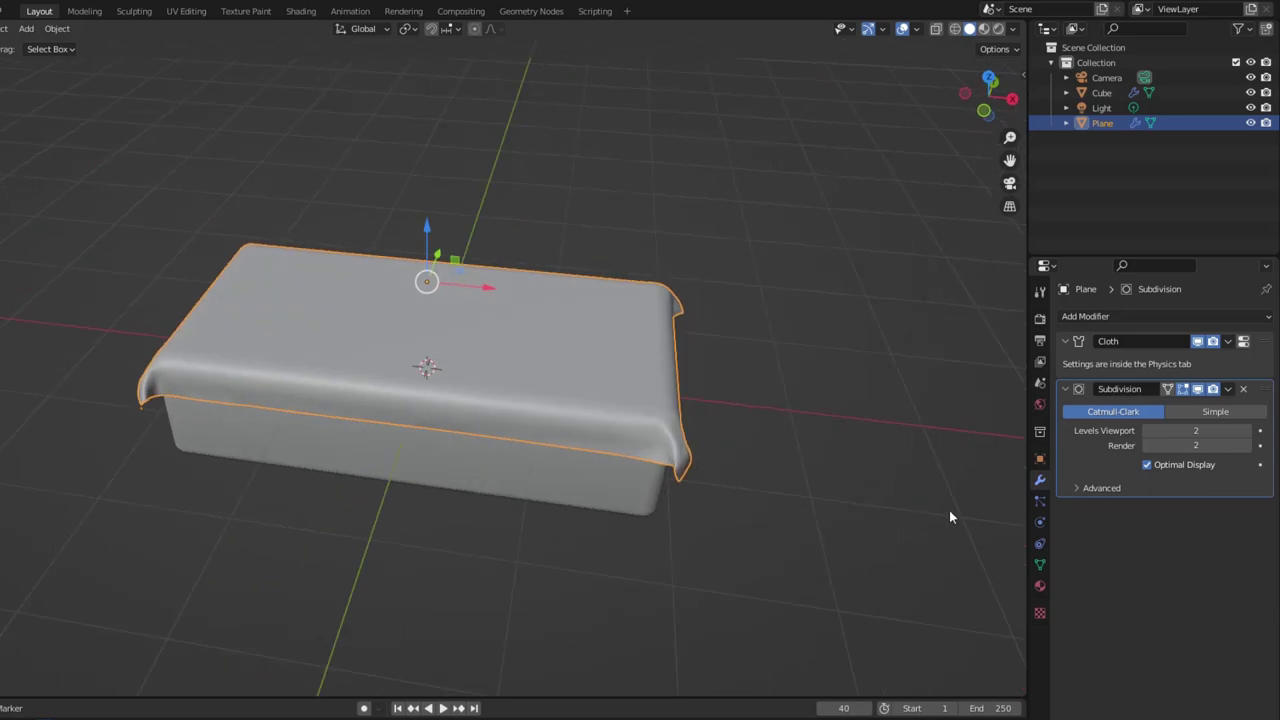
- Play the cloth simulation to frame 54 and apply the Cloth modifier to freeze the drape
left_click(1039, 522)
scroll(1194, 470, "down", 5)
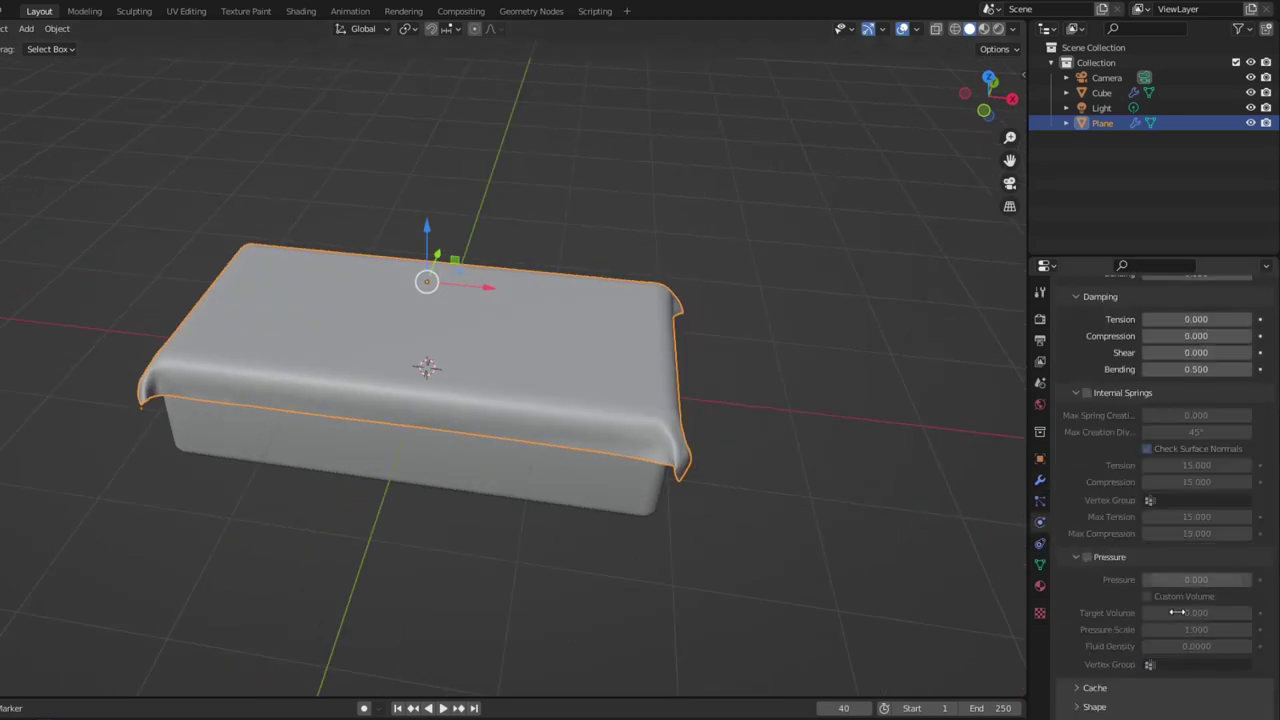
scroll(1194, 470, "down", 3)
scroll(1194, 477, "up", 2)
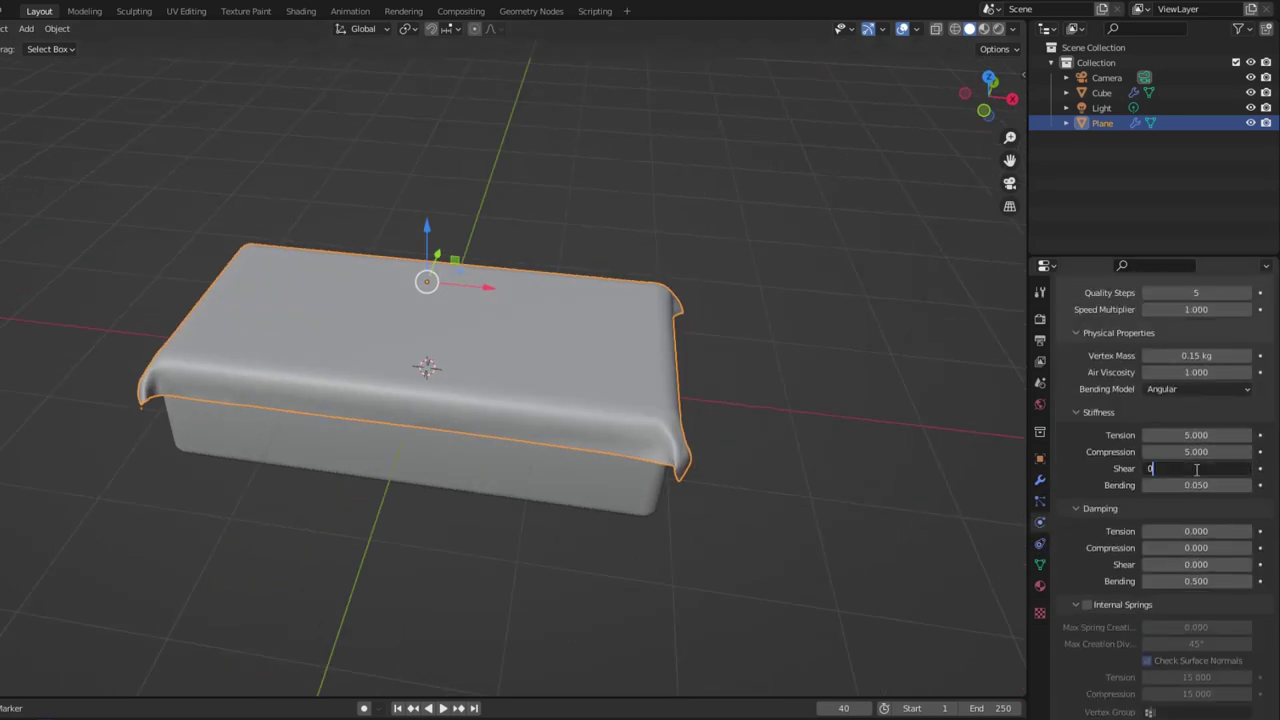
key("space")
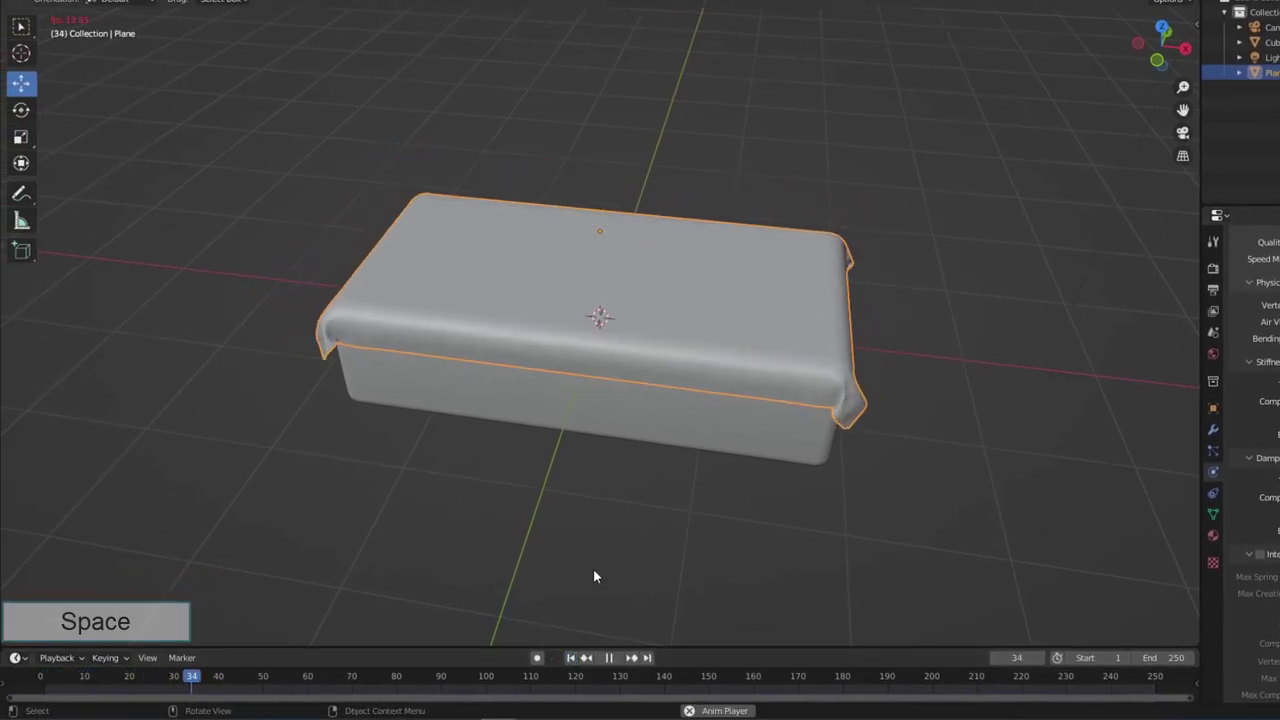
key("space")
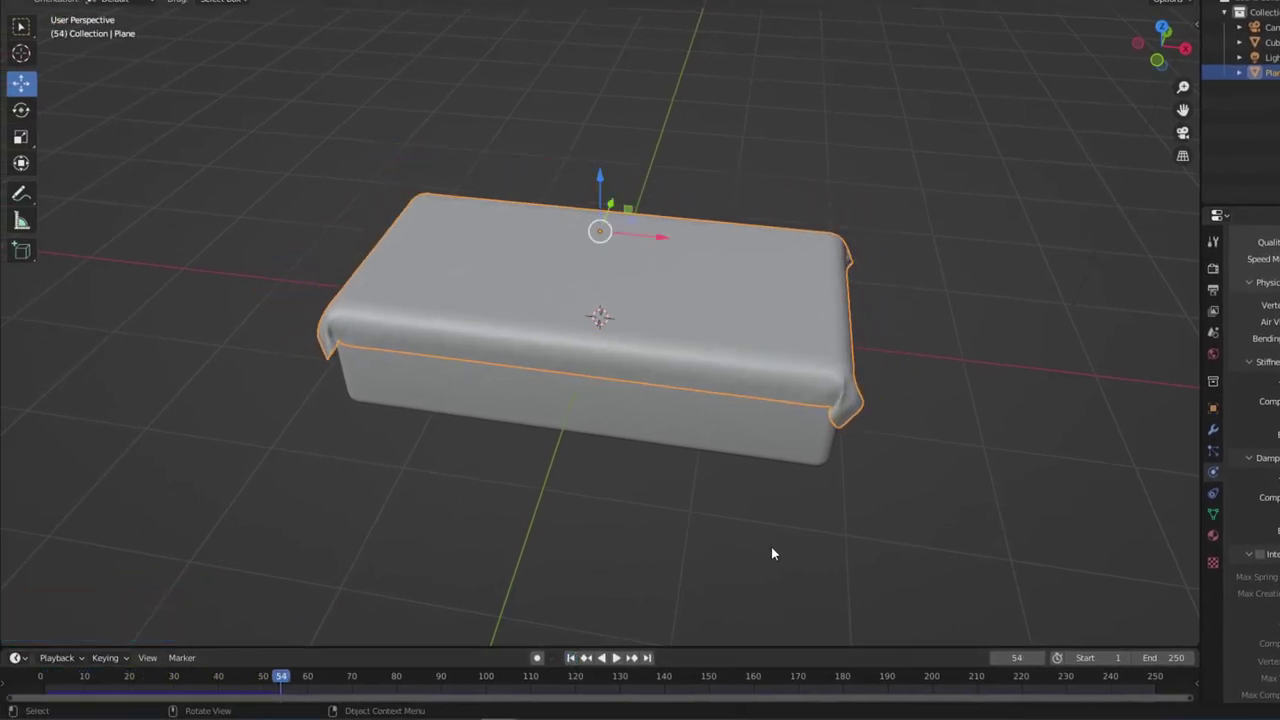
right_click(770, 388)
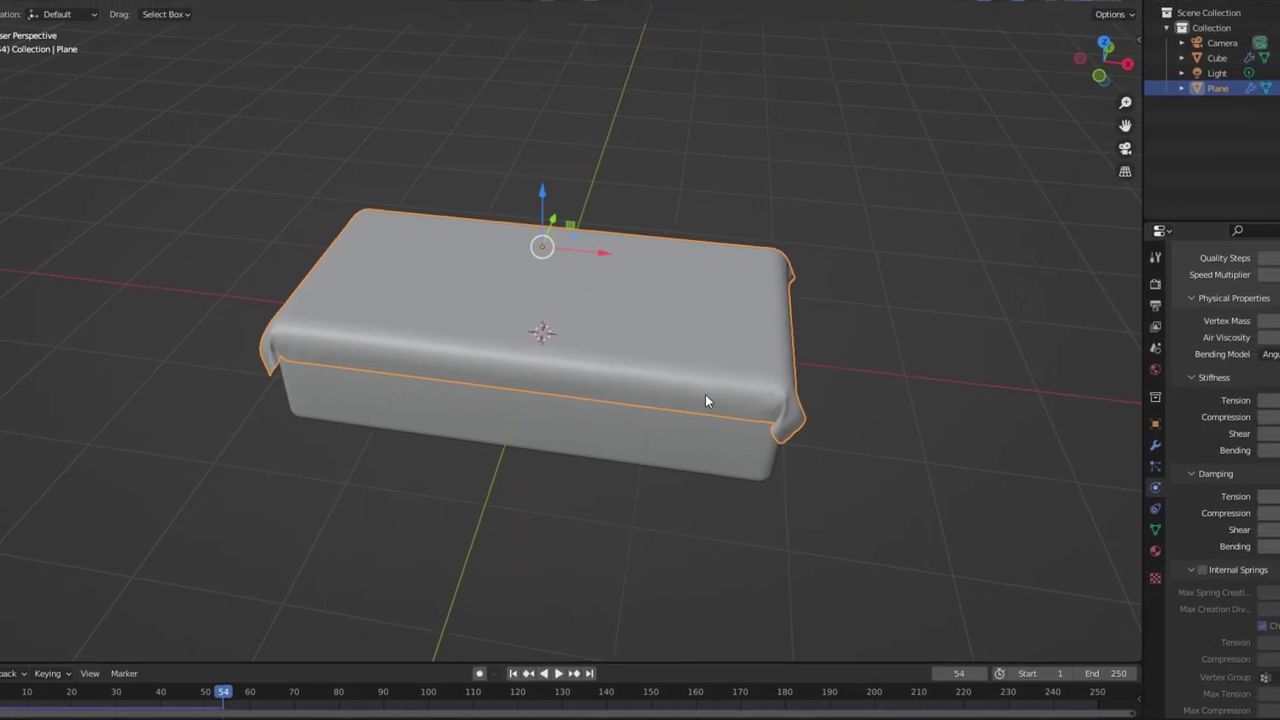
left_click(1041, 477)
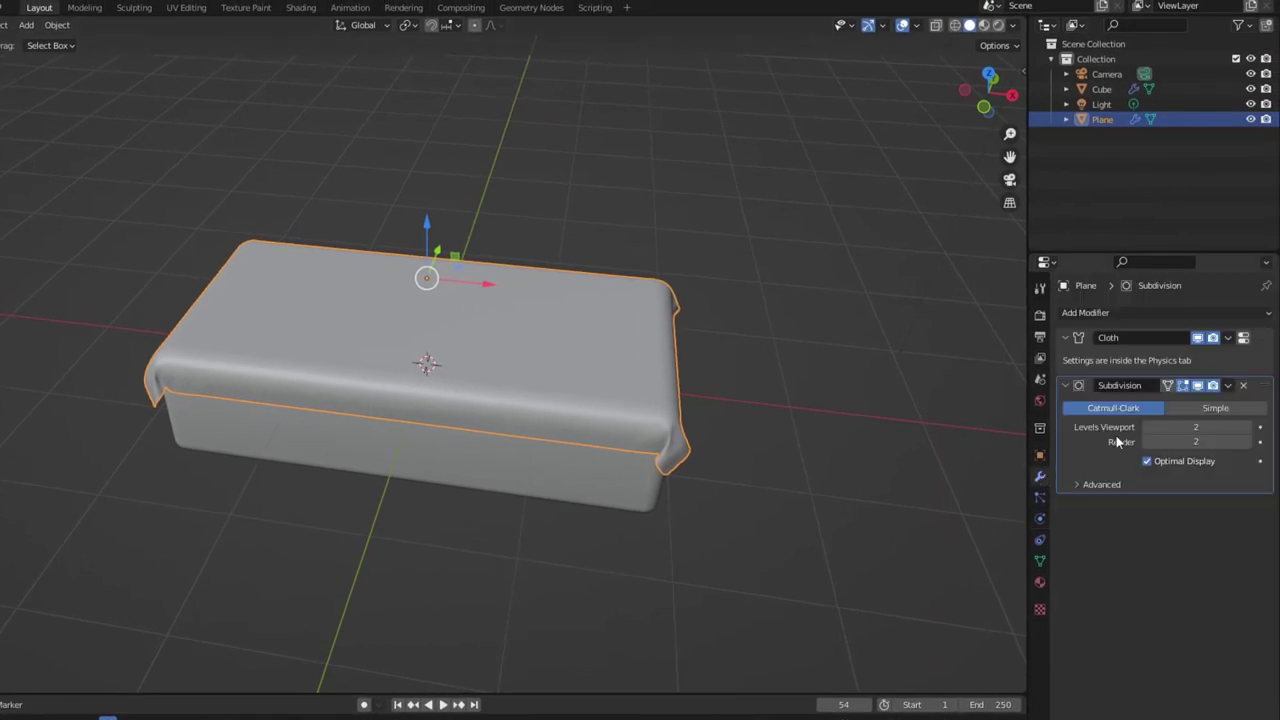
left_click(1229, 339)
left_click(1152, 356)
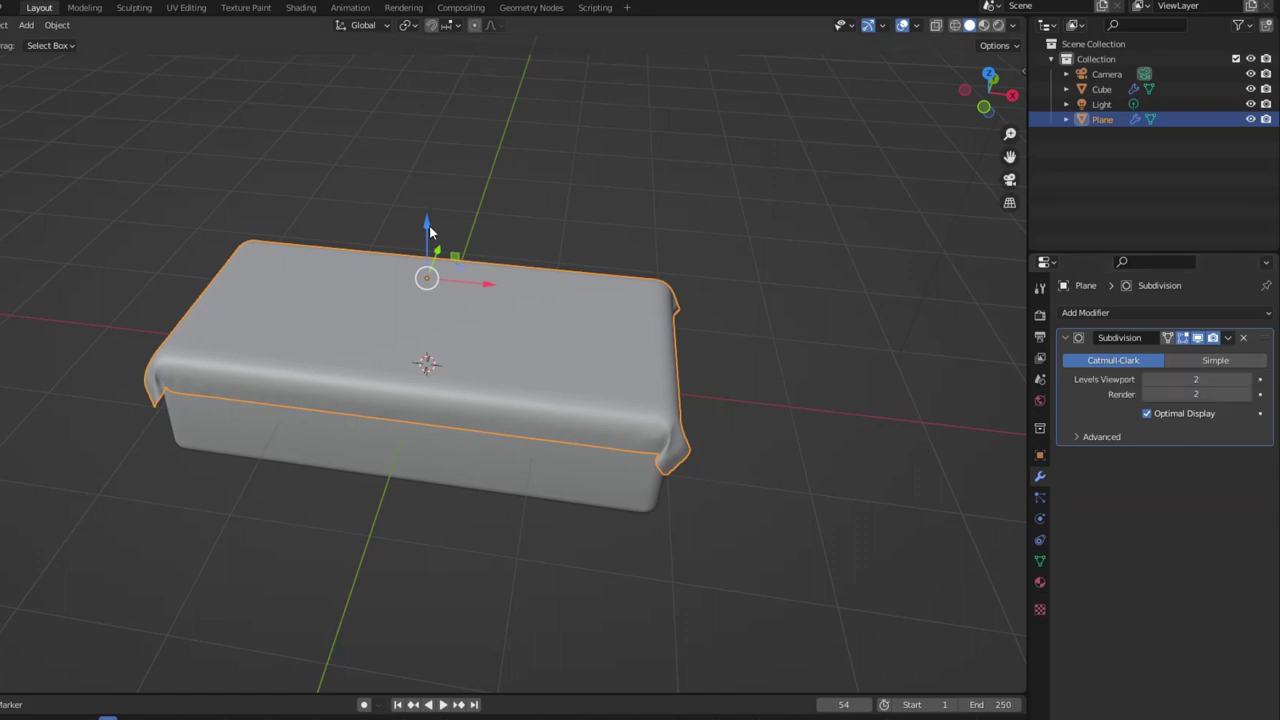
key("ctrl+z")
key("ctrl+z")
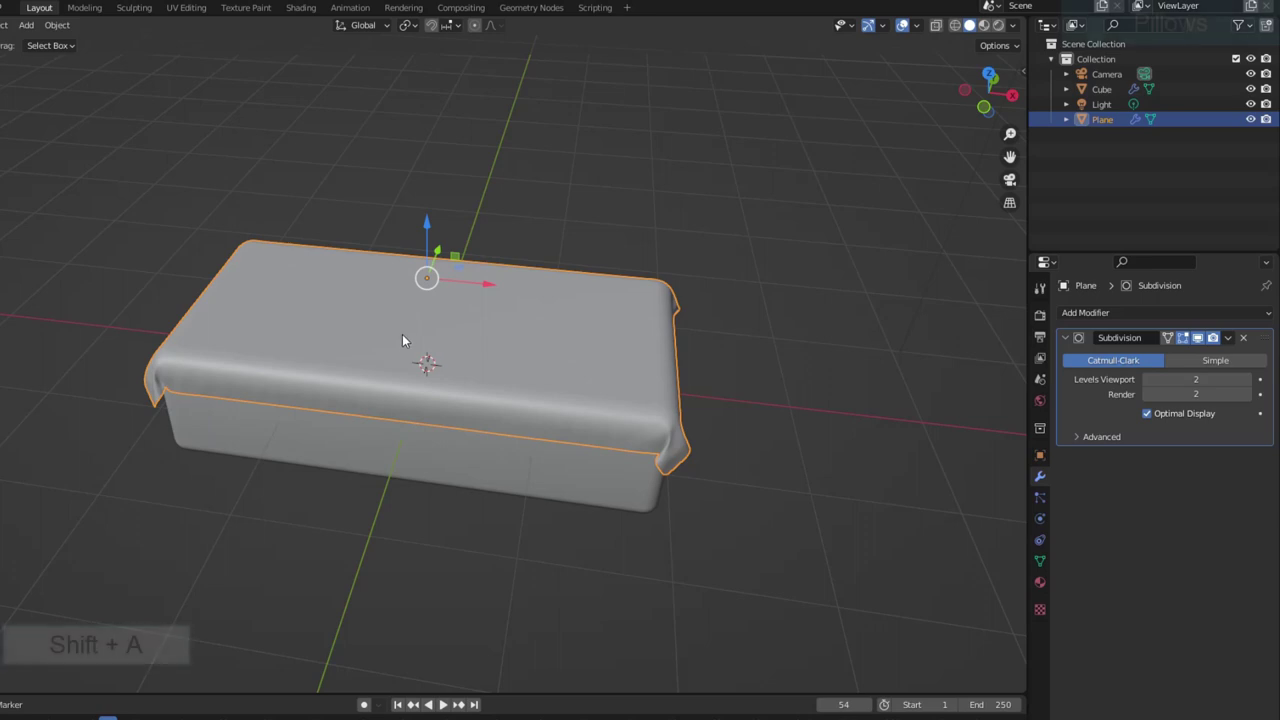
- Add a new plane, raise it onto the bed, and scale its mesh to 0.5
key("shift+a")
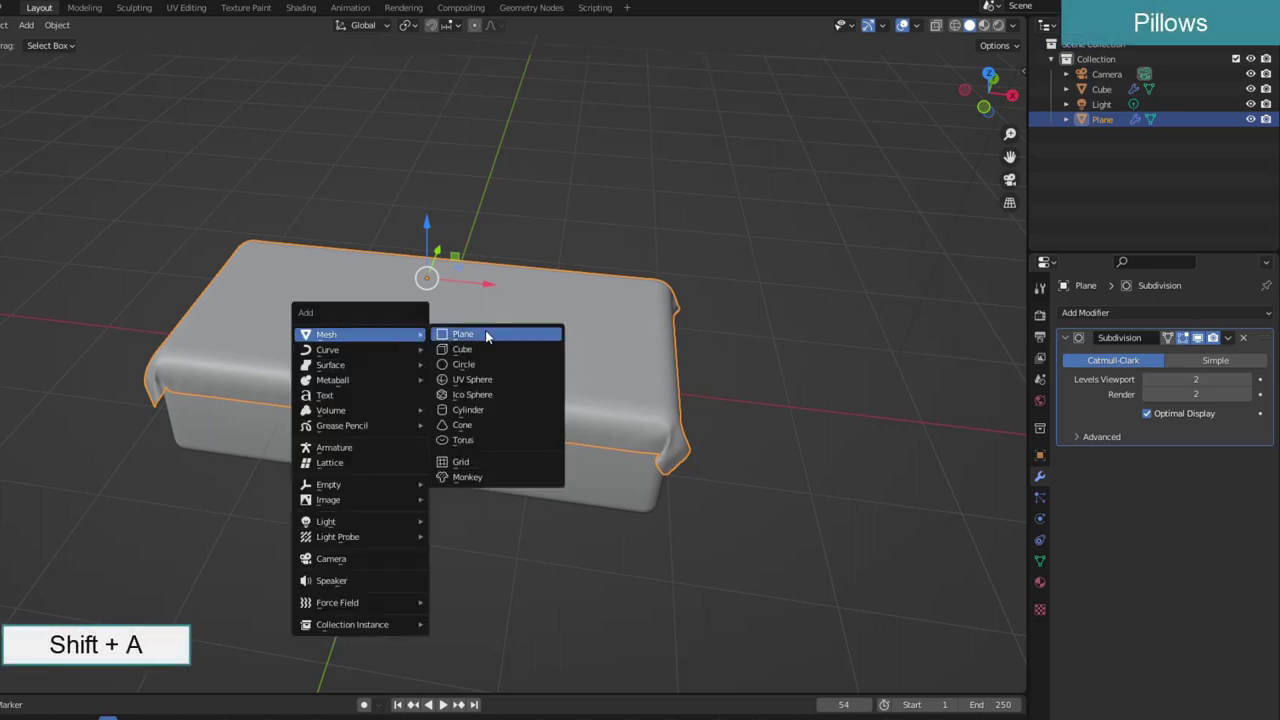
left_click(485, 330)
left_click_drag(426, 330, 426, 260)
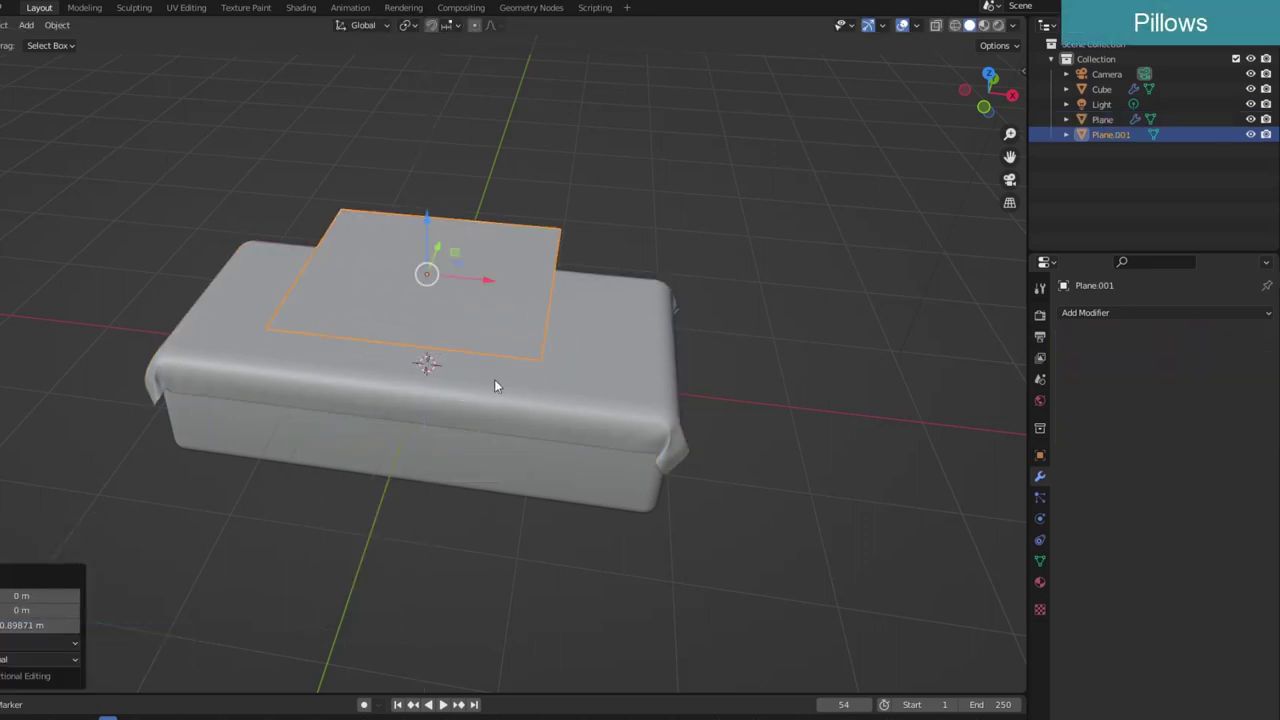
key("Tab")
mouse_move(494, 379)
middle_mouse_down()
mouse_move(503, 326)
mouse_move(485, 394)
middle_mouse_up()
type("s0.5")
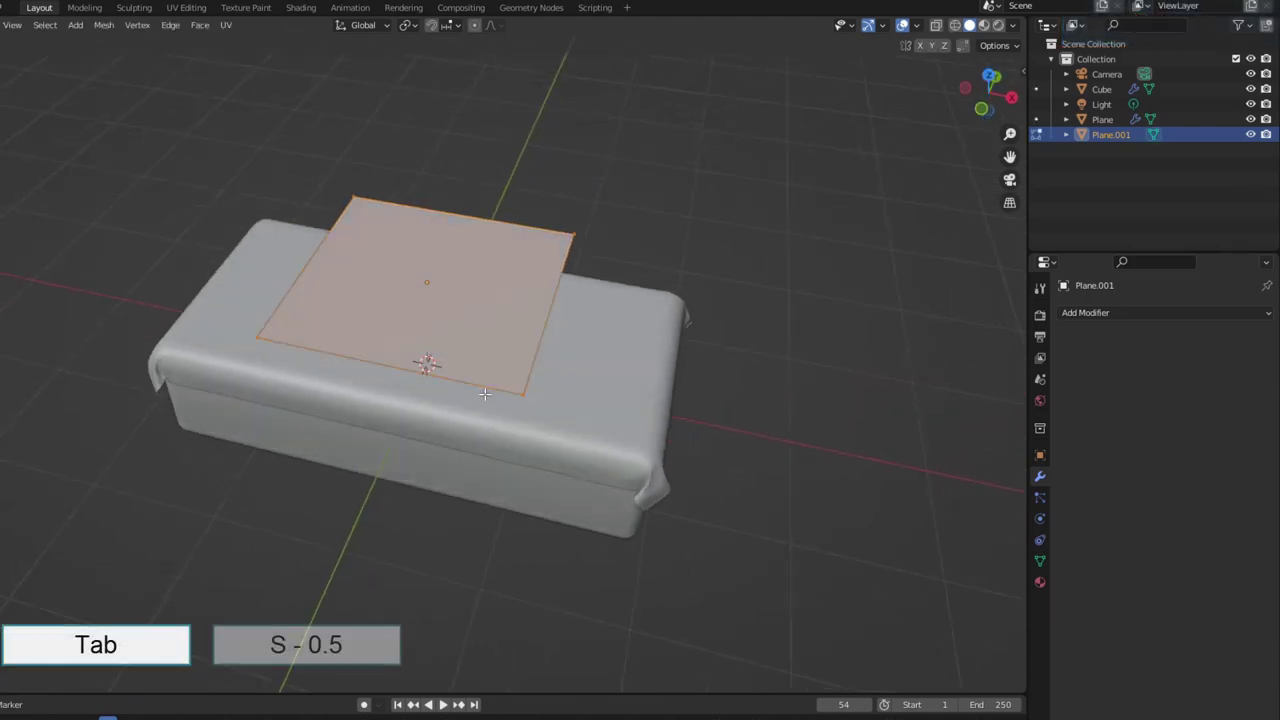
key("Return")
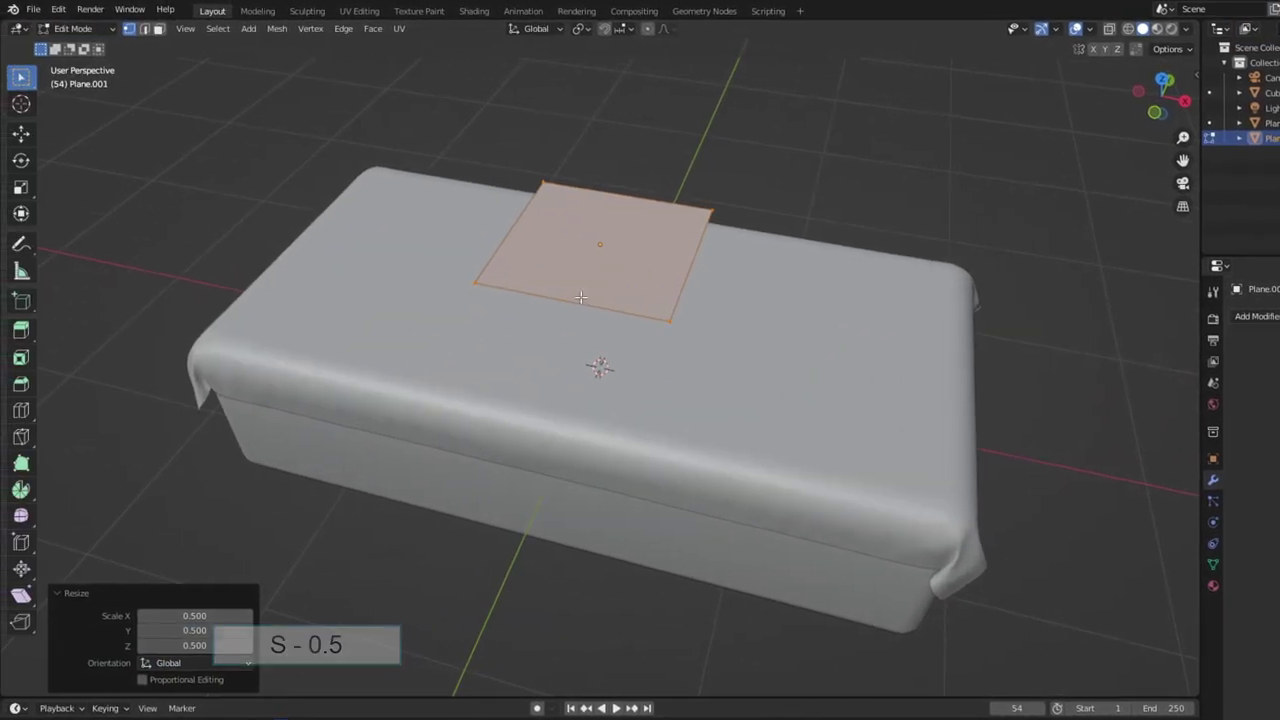
- Subdivide the small plane twice into a dense grid and extrude it 0.034 m upward
right_click(582, 270)
left_click(584, 270)
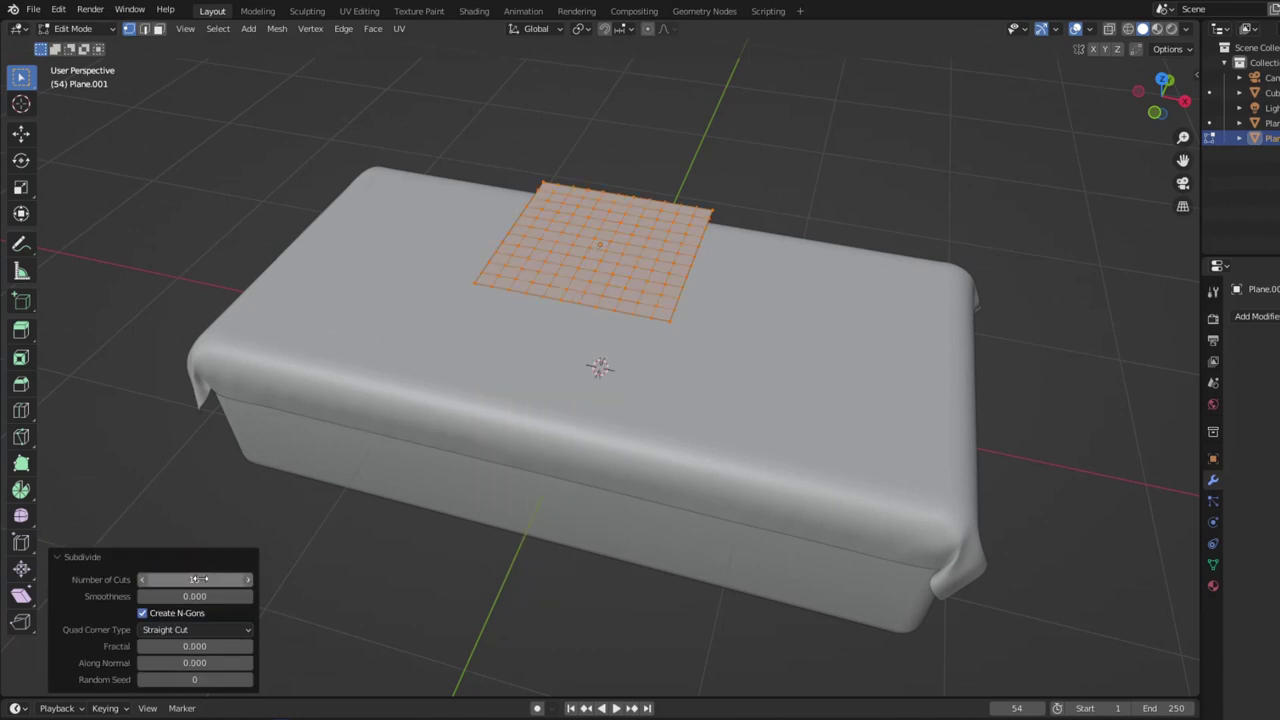
right_click(580, 268)
left_click(580, 267)
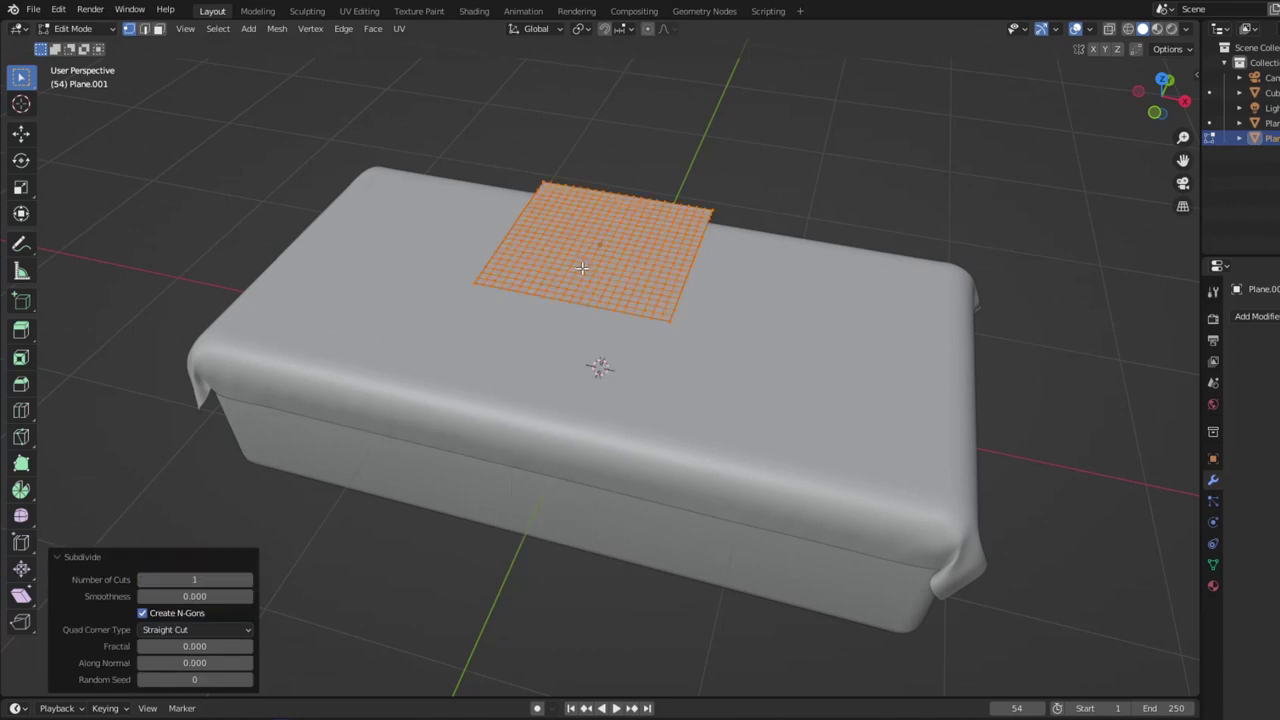
key("e")
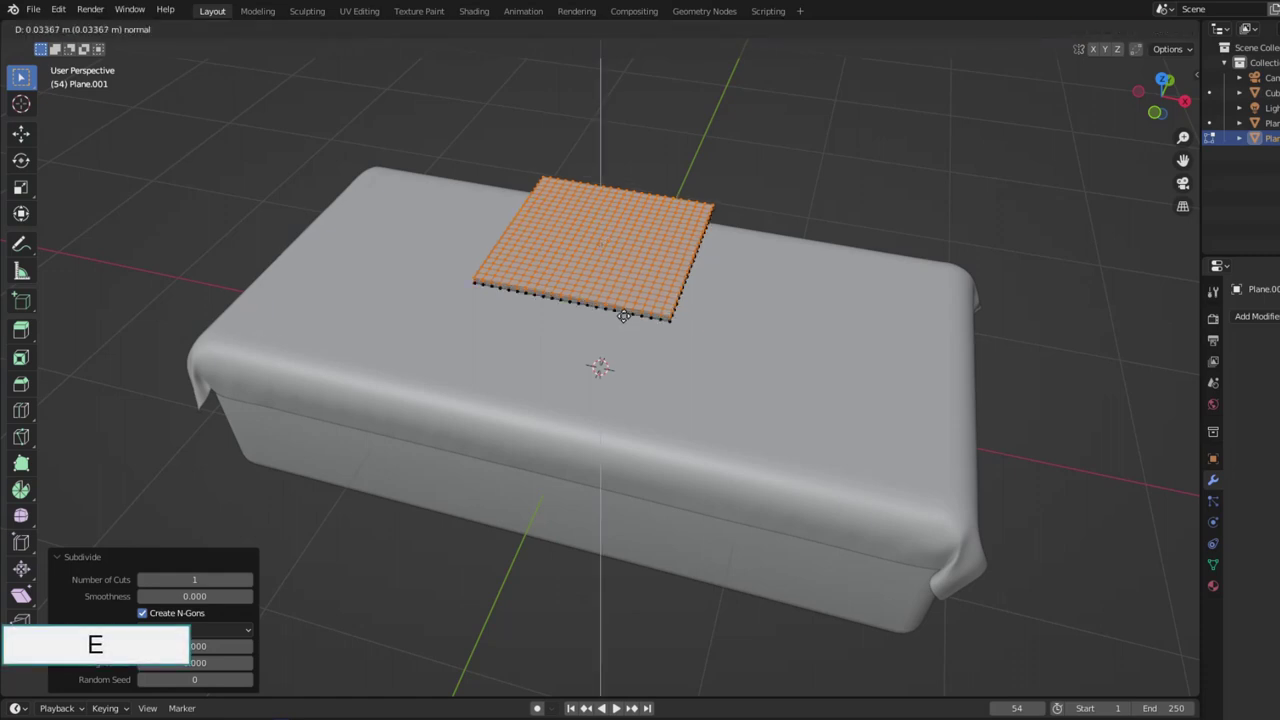
left_click(623, 315)
middle_click_drag(623, 315, 651, 270)
key("Tab")
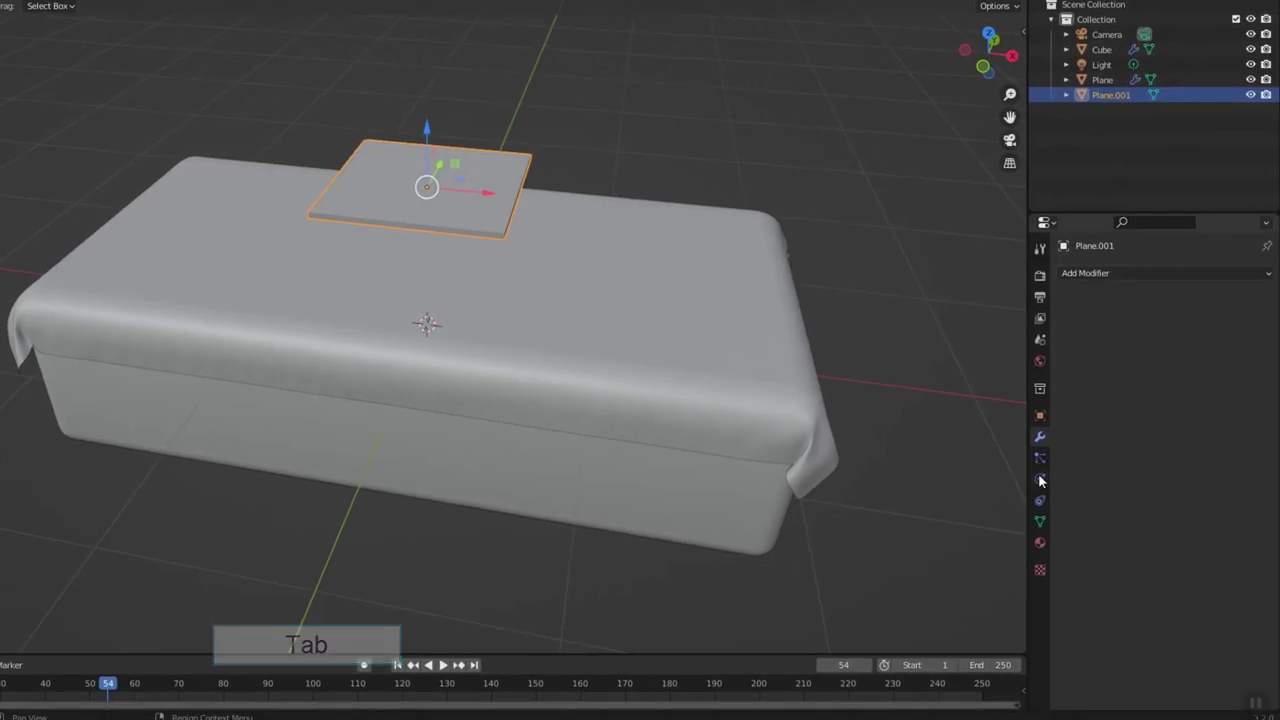
- Give the small plane Silk cloth with Pressure 6, rewind to frame 1, and select the bedsheet
left_click(1040, 481)
left_click(1112, 310)
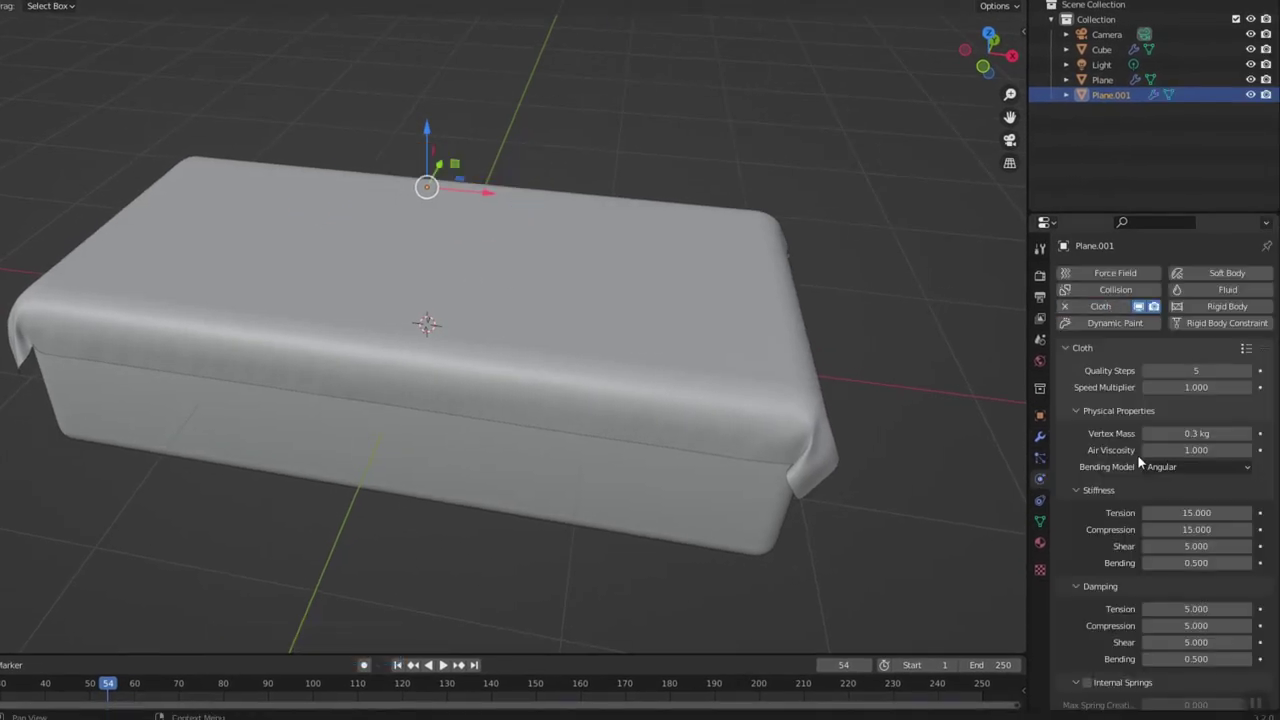
left_click(1246, 350)
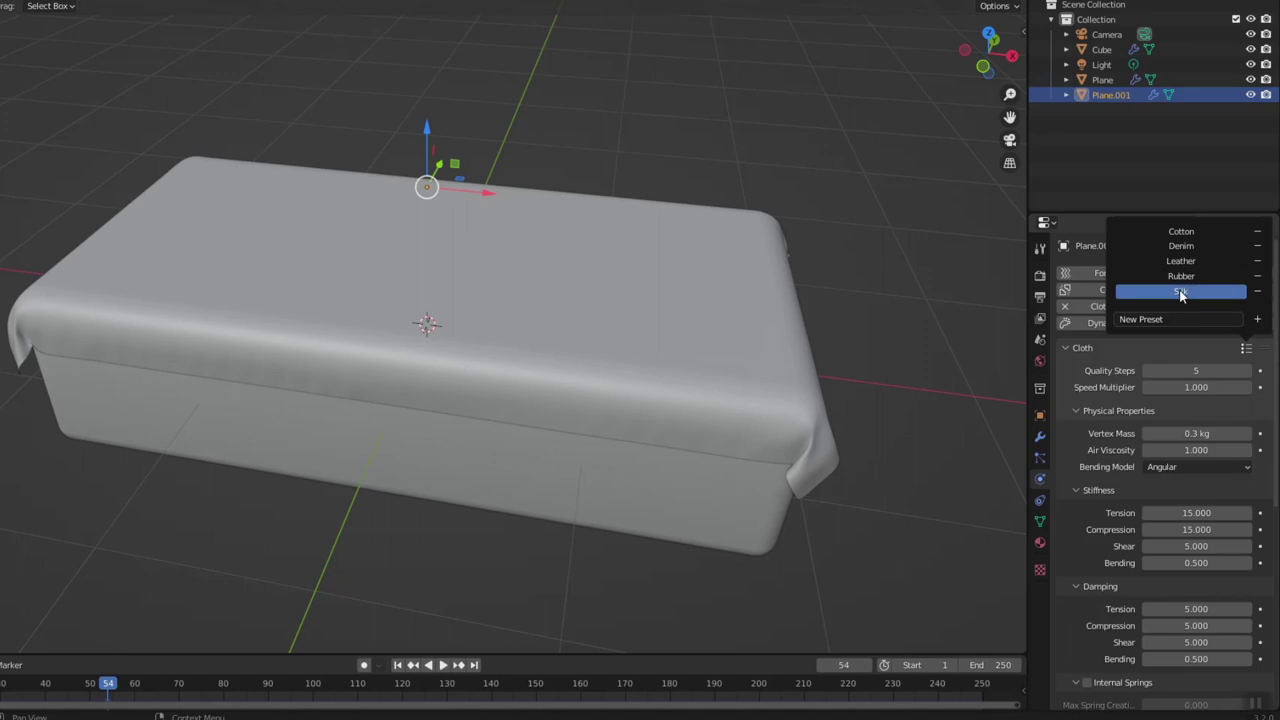
left_click(1181, 292)
scroll(1125, 528, "down", 5)
scroll(1125, 528, "down", 3)
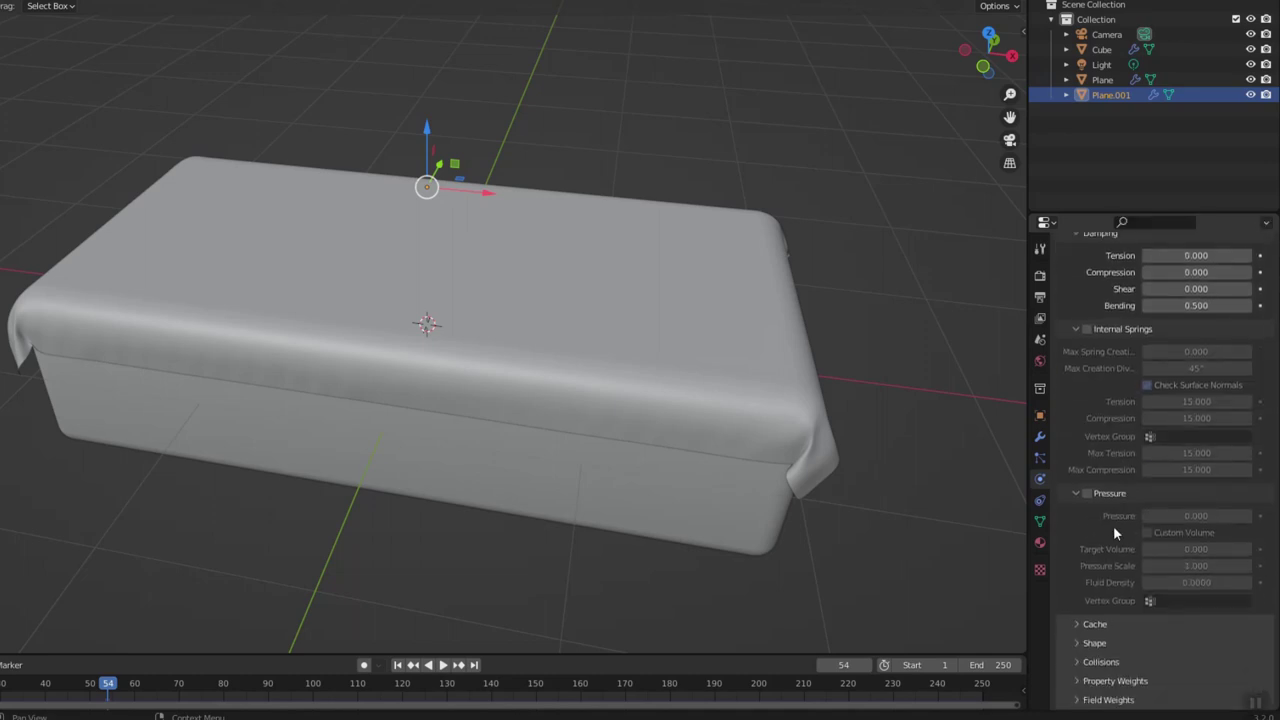
left_click(1087, 493)
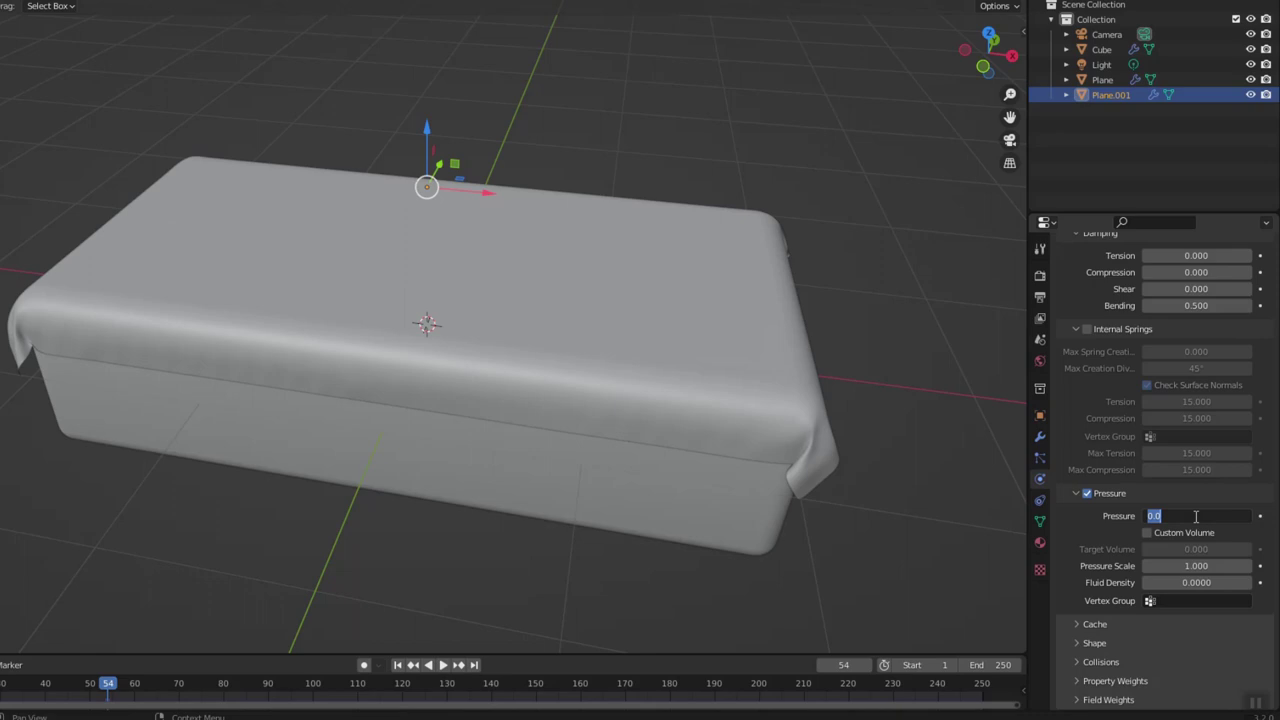
left_click(398, 665)
left_click(468, 302)
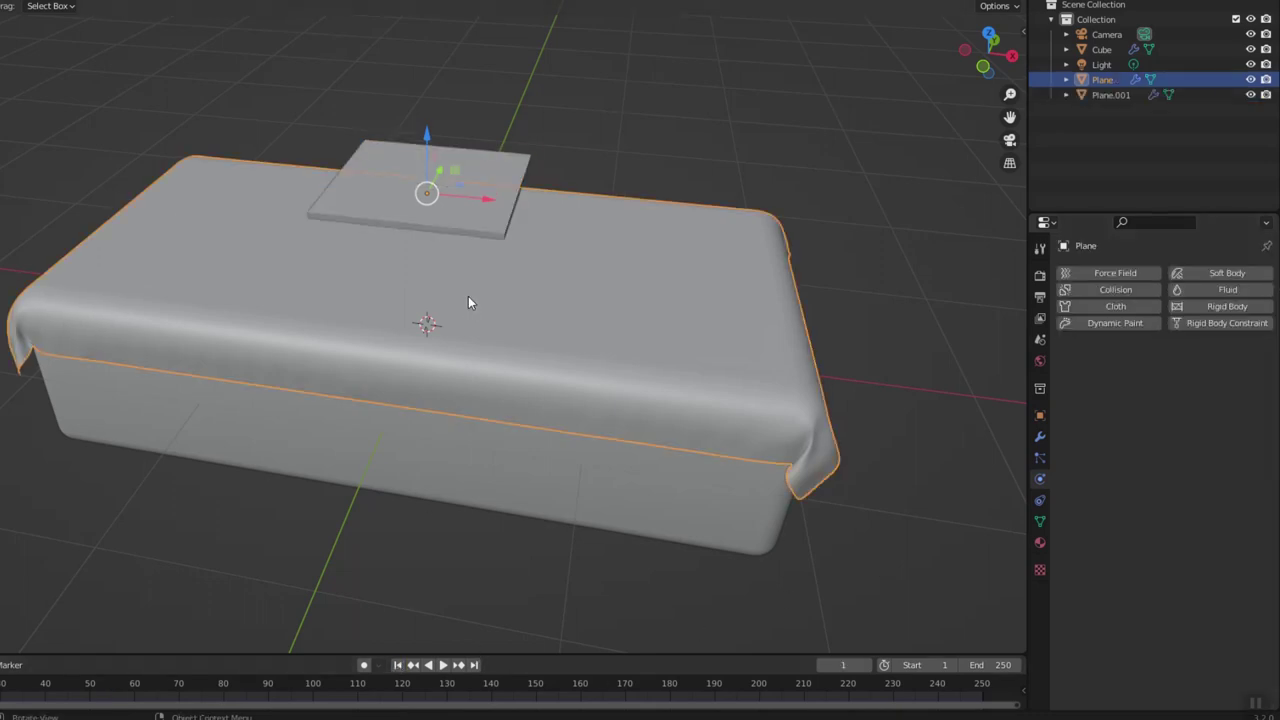
- Make the bedsheet a collision object and play the simulation so the pillow inflates
left_click(1100, 290)
key("space")
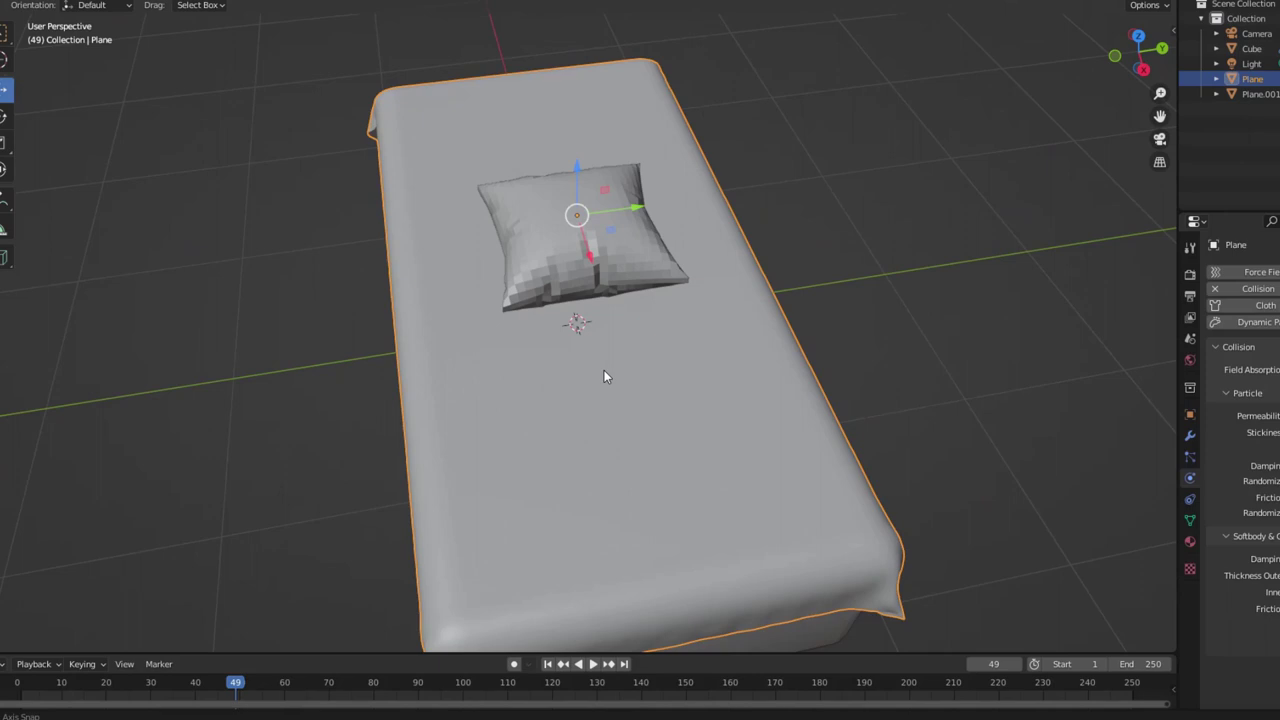
middle_click_drag(706, 365, 615, 459)
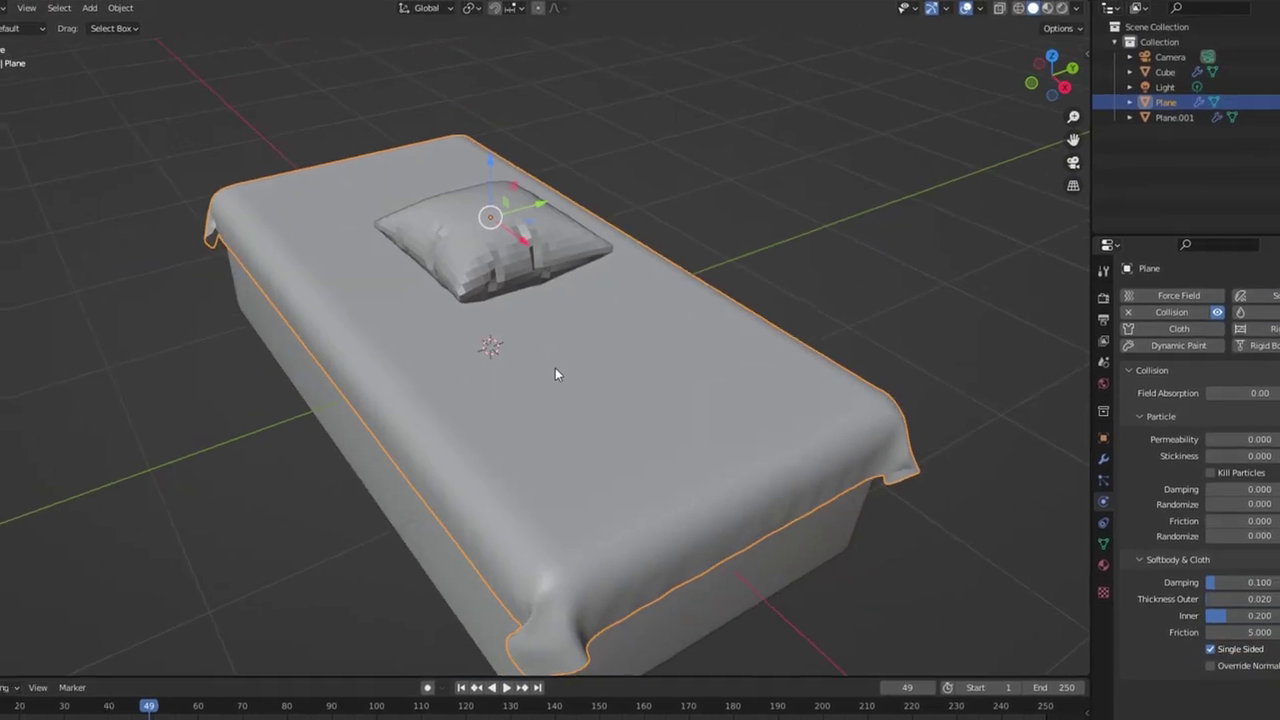
- Add level 1 Subdivision Surface to the pillow, apply its cloth shape at frame 65, and shade smooth
left_click(494, 270)
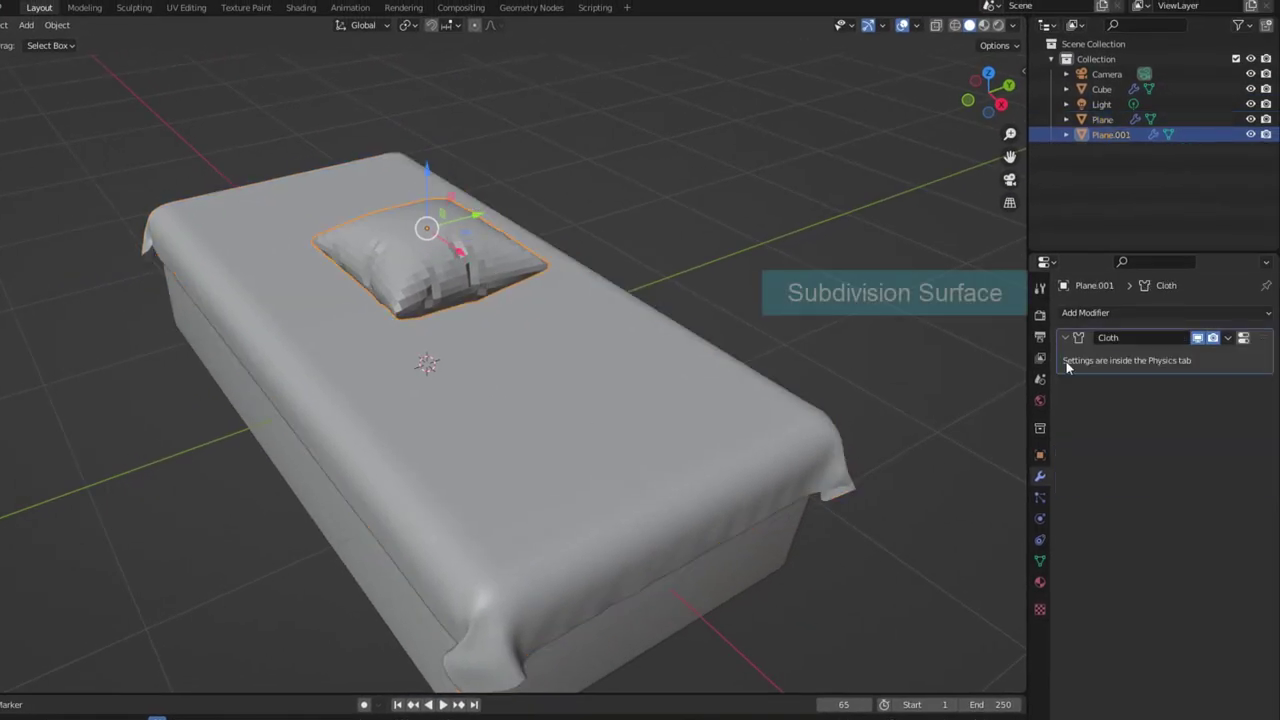
left_click(1100, 313)
left_click(985, 590)
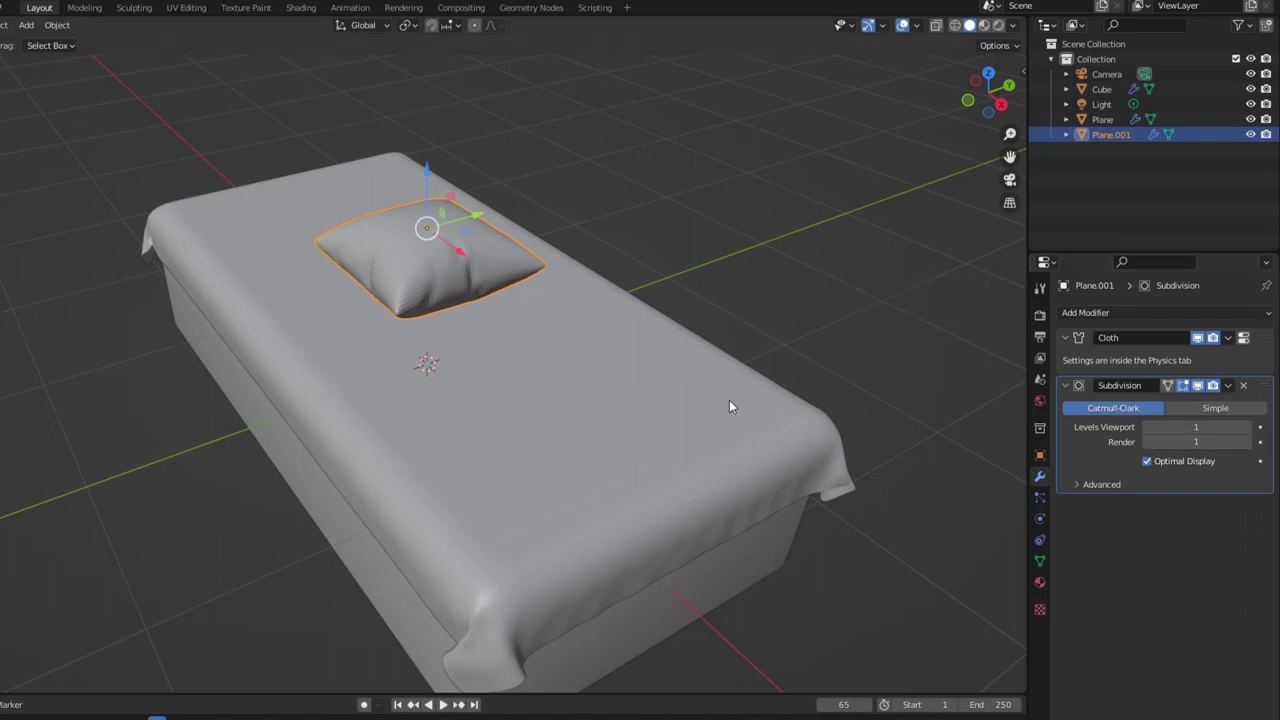
middle_click_drag(729, 401, 569, 362)
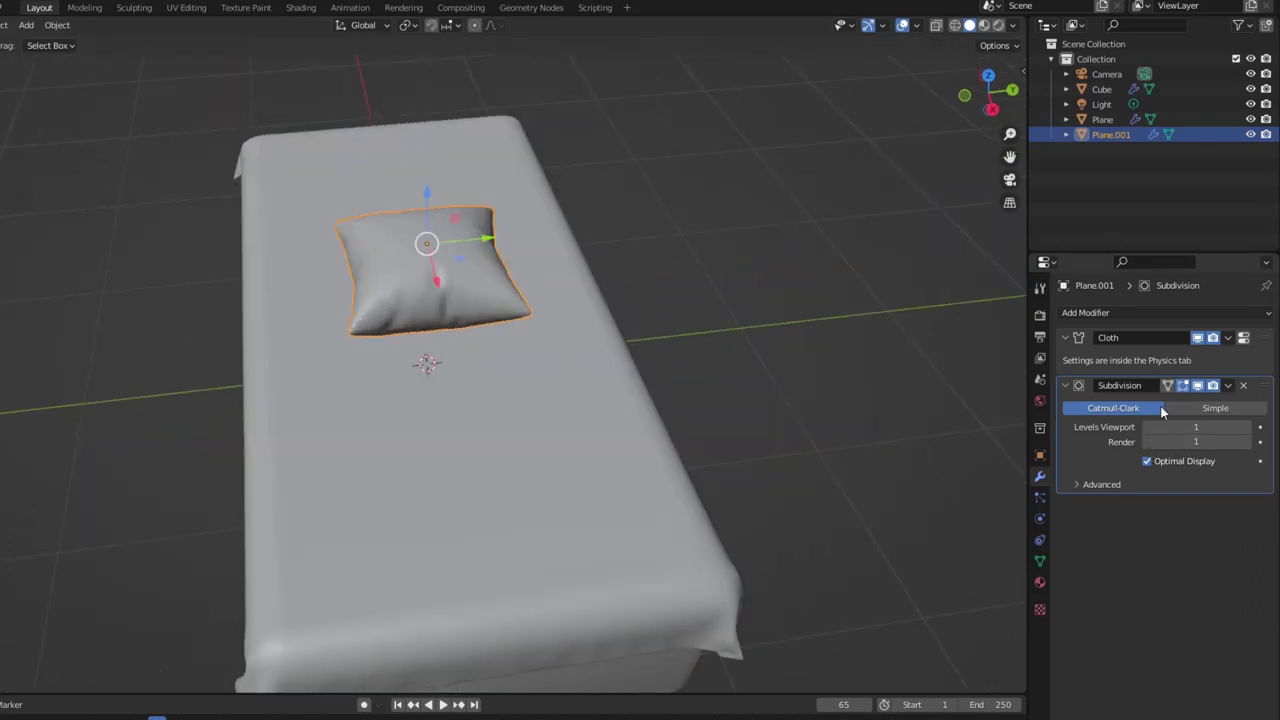
left_click(1229, 340)
left_click(1181, 356)
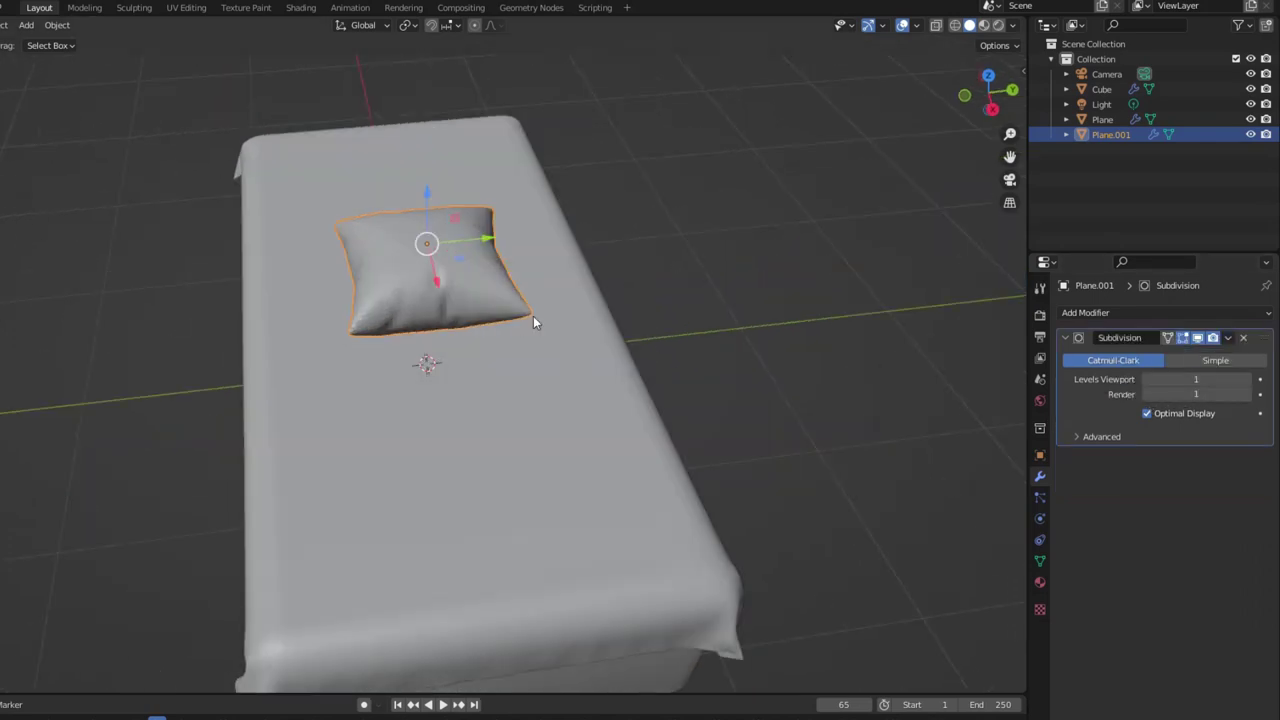
right_click(480, 298)
left_click(480, 298)
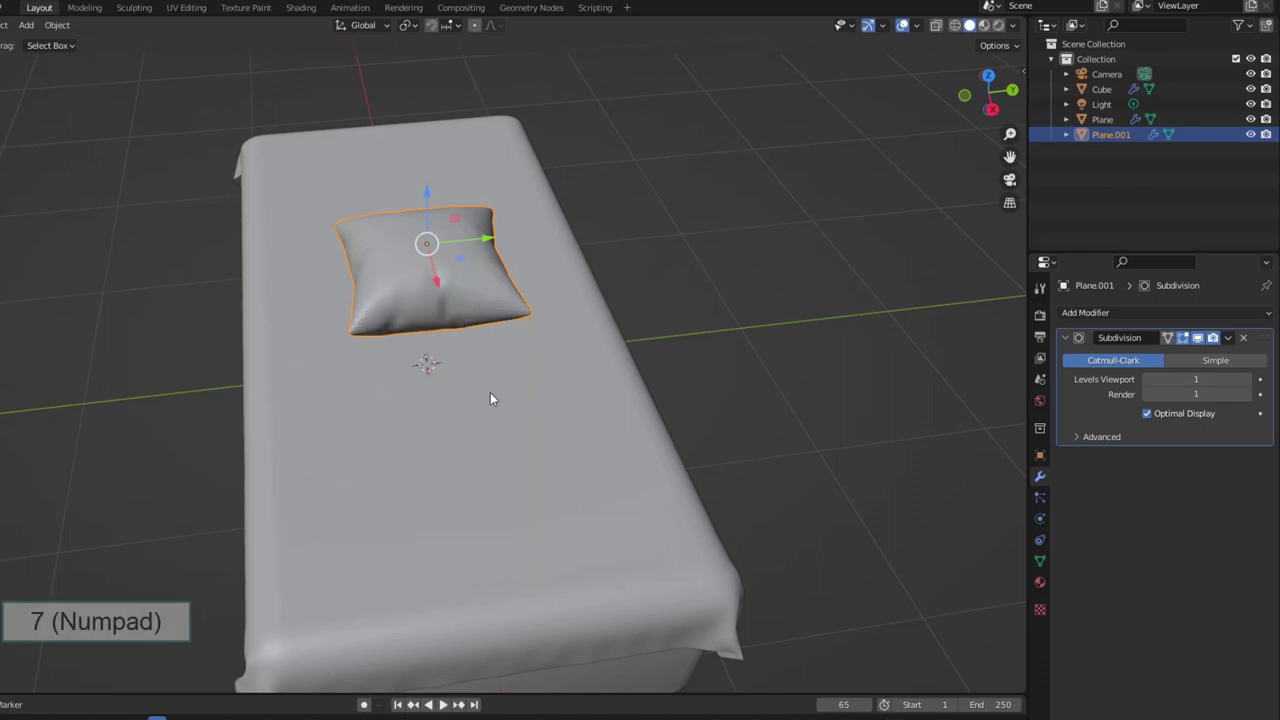
- Move the pillow to the bed's head and duplicate it alongside on Y, rotated 90° on Y
key("KP_7")
left_click_drag(486, 363, 234, 395)
left_click_drag(187, 311, 187, 392)
key("shift+d")
key("y")
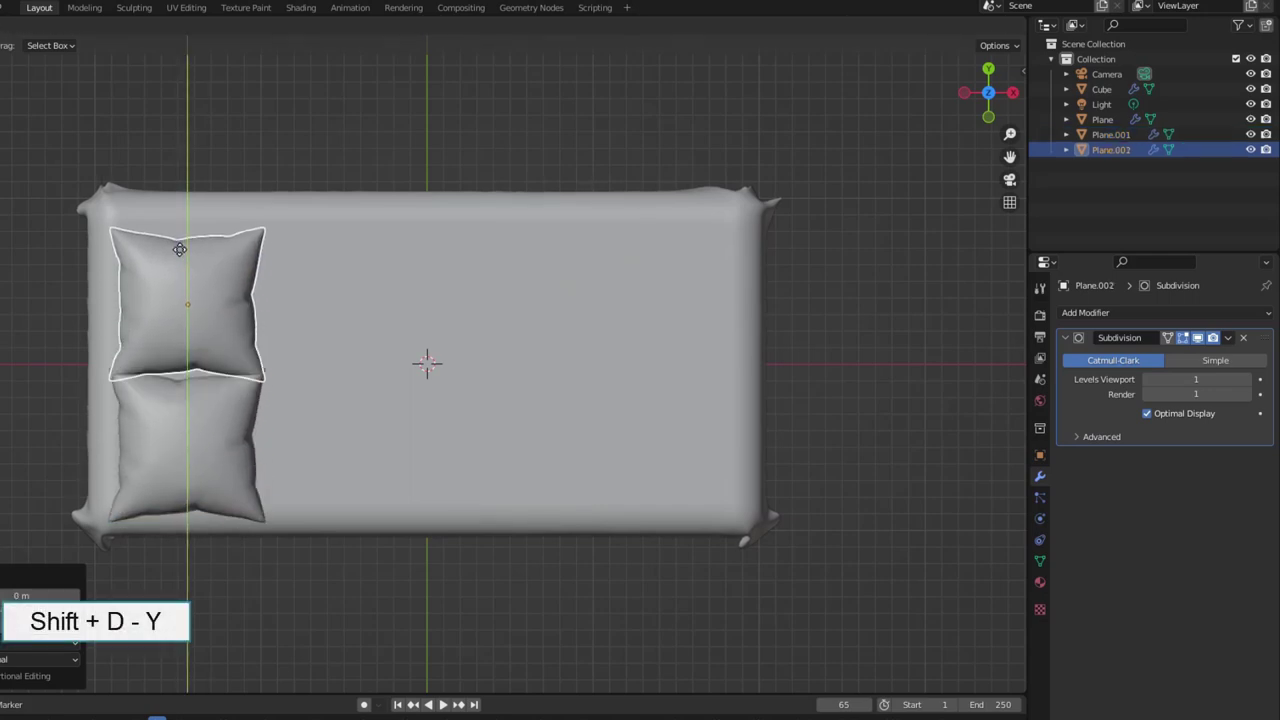
left_click(191, 226)
type("ry90")
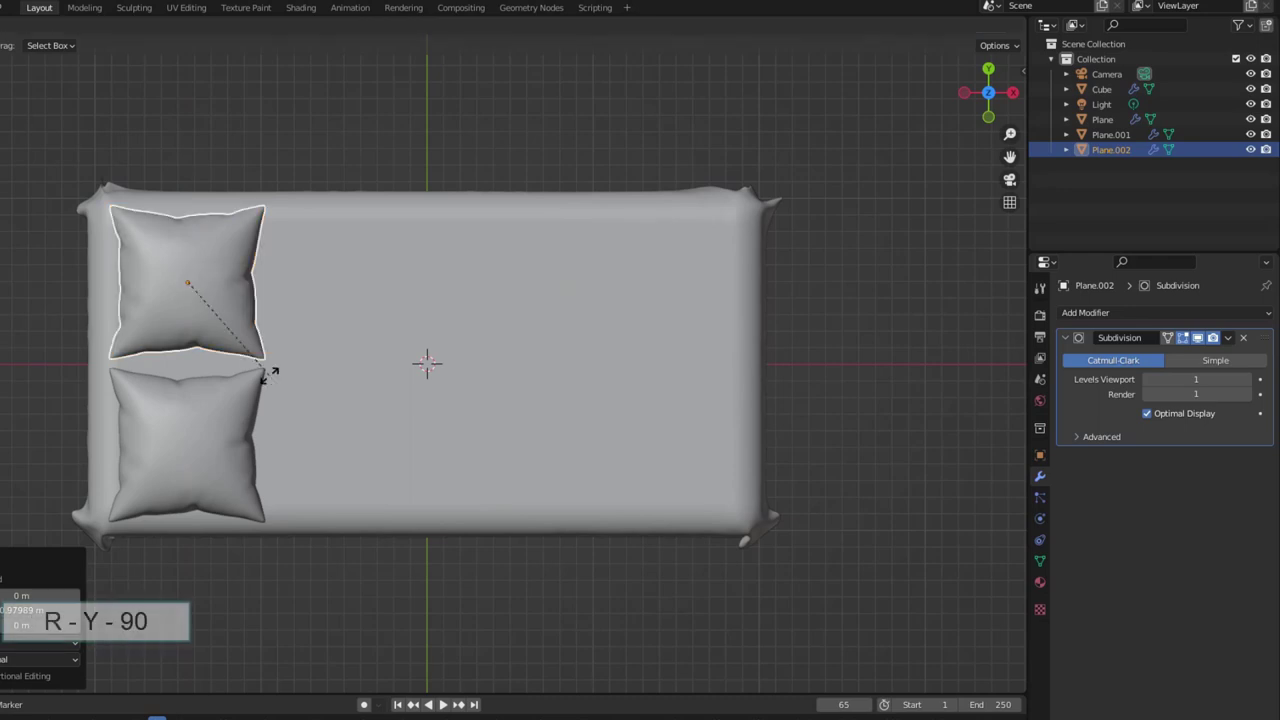
key("Return")
mouse_move(269, 375)
middle_mouse_down()
mouse_move(347, 404)
mouse_move(309, 297)
mouse_move(376, 259)
mouse_move(467, 307)
middle_mouse_up()
- Select both pillows and flatten them on Z to 0.899
left_click(275, 178, "shift")
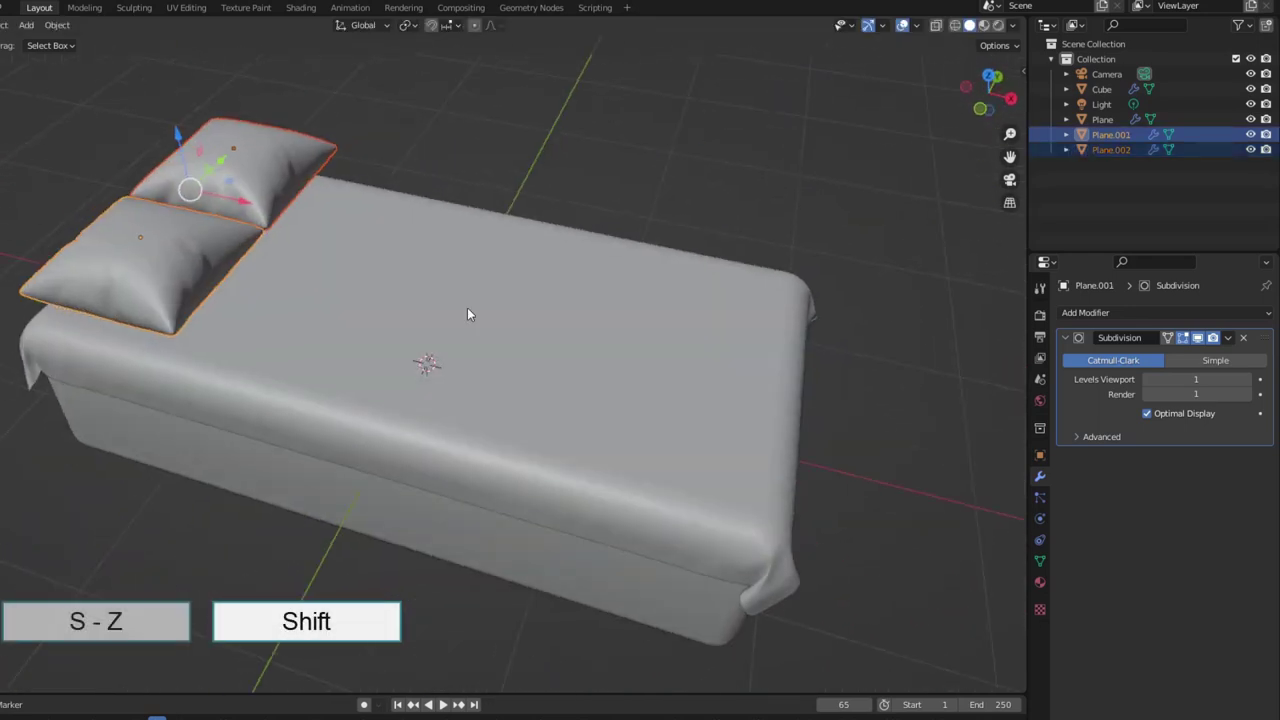
key("s")
key("z")
left_click(433, 296)
key("KP_1")
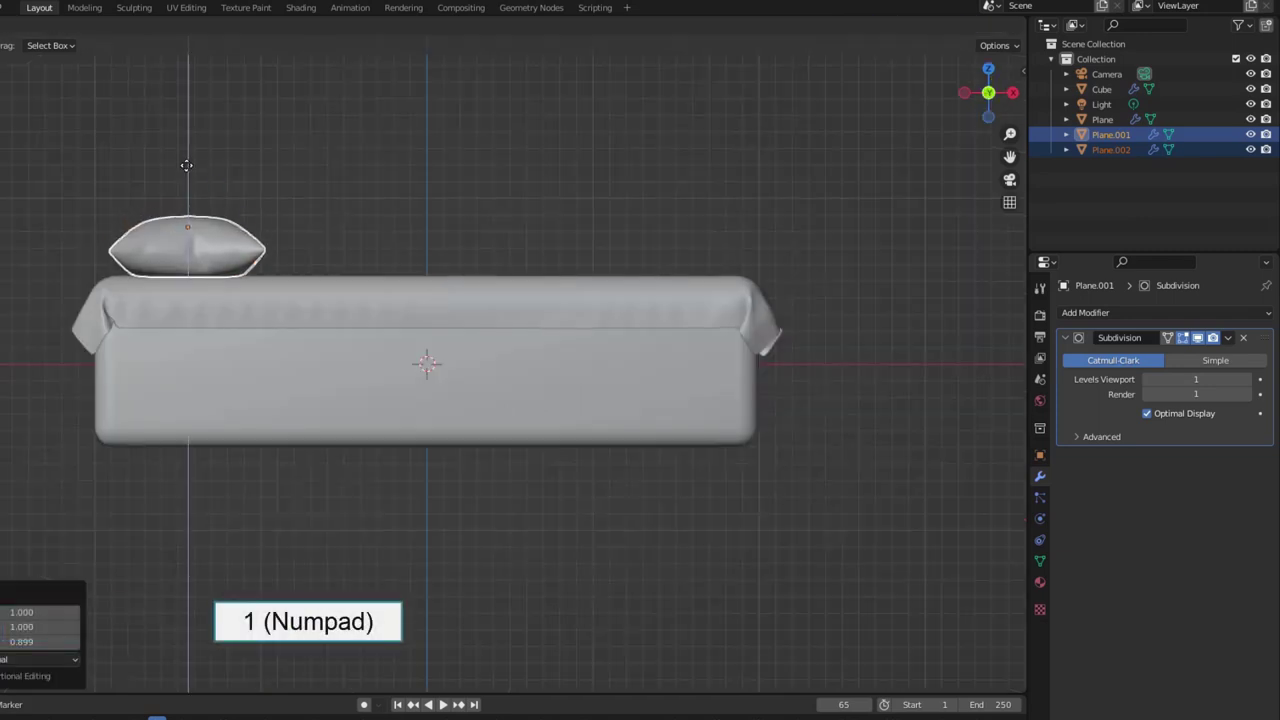
mouse_move(186, 165)
middle_mouse_down()
mouse_move(378, 284)
mouse_move(504, 333)
mouse_move(599, 263)
middle_mouse_up()
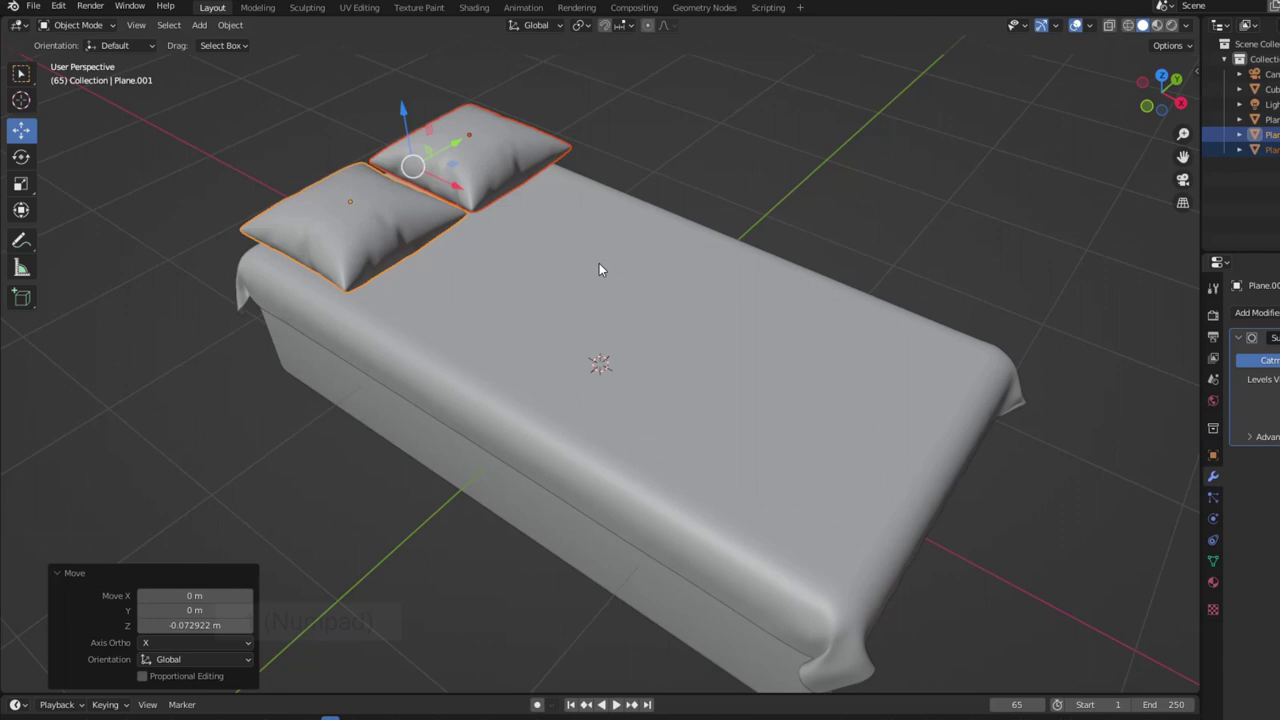
- Import dress.jpg as an image plane
left_click(688, 166)
left_click(38, 7)
mouse_move(58, 210)
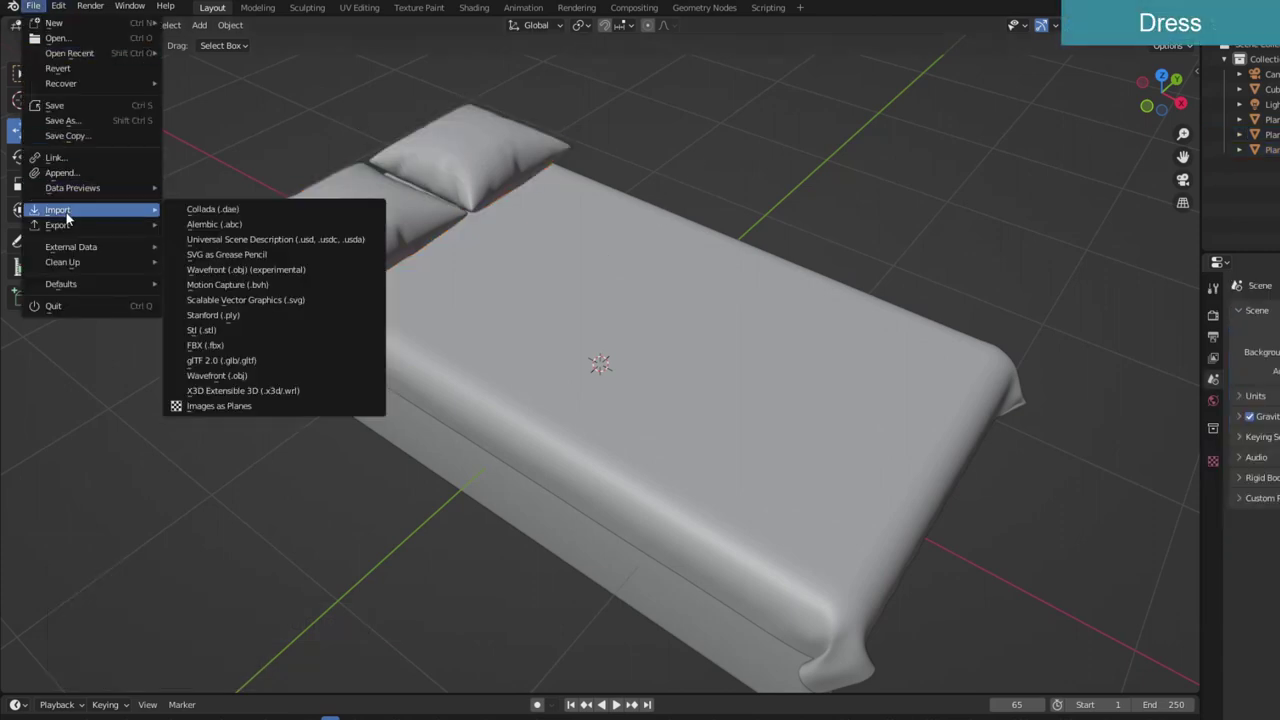
left_click(240, 407)
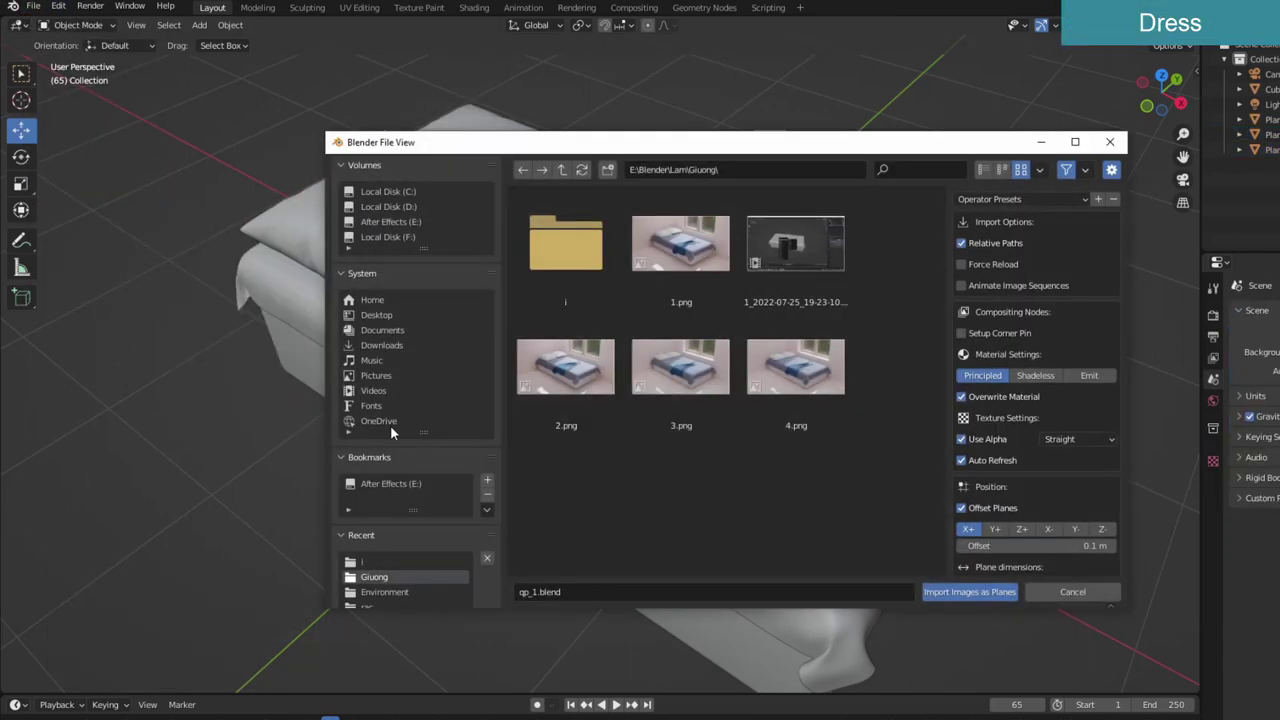
double_click(557, 237)
left_click(566, 248)
left_click(952, 592)
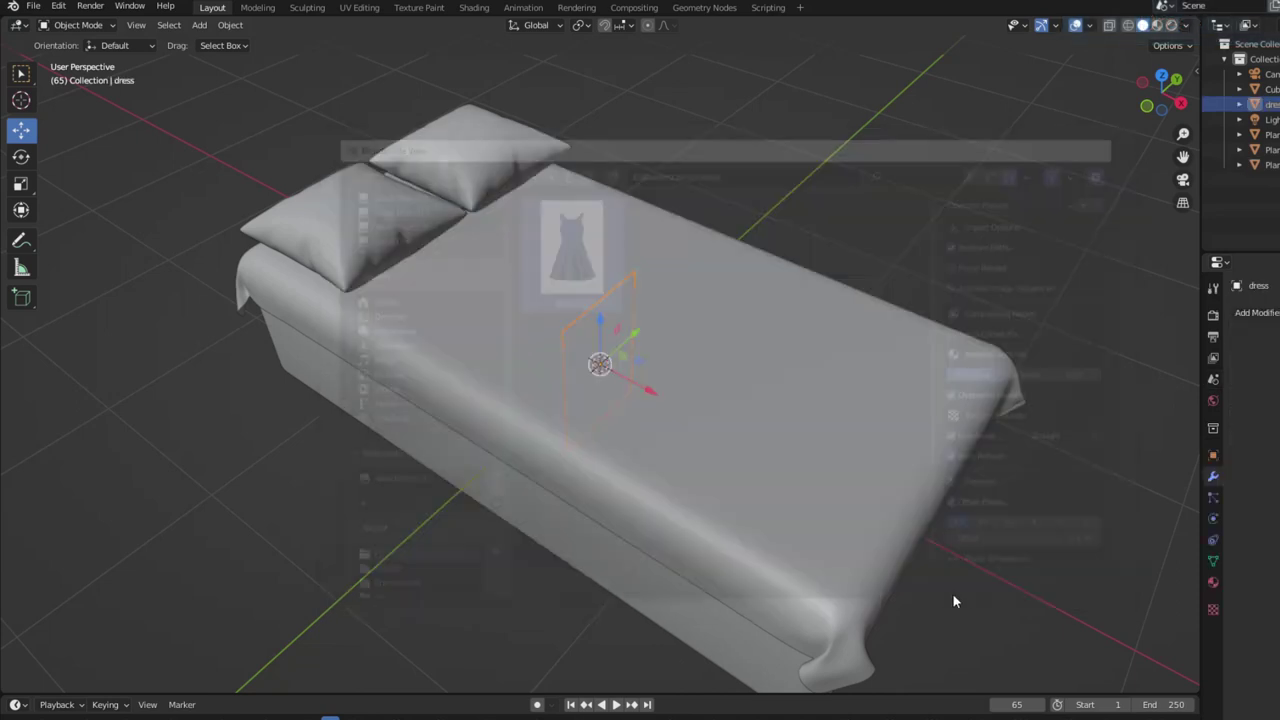
- Rotate the dress plane 90° on Y to lie flat and raise it onto the bed
key("r")
key("y")
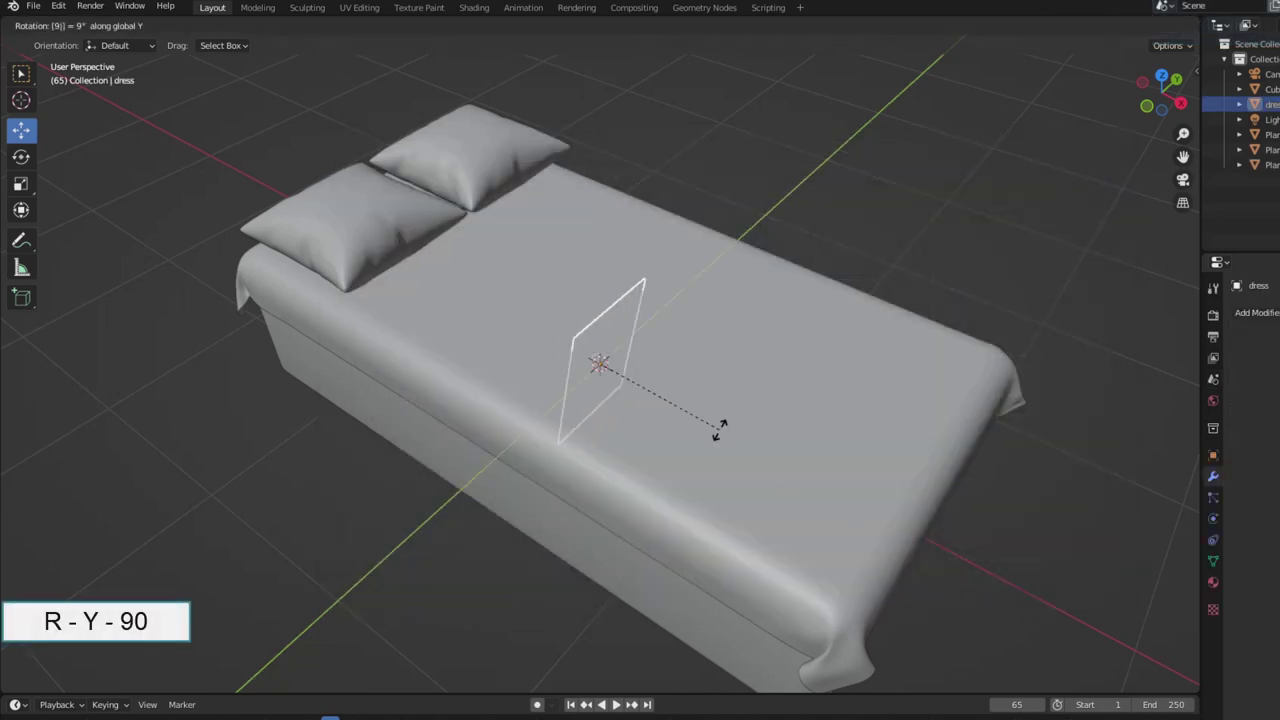
key("9")
key("0")
key("Return")
middle_click_drag(695, 358, 741, 336)
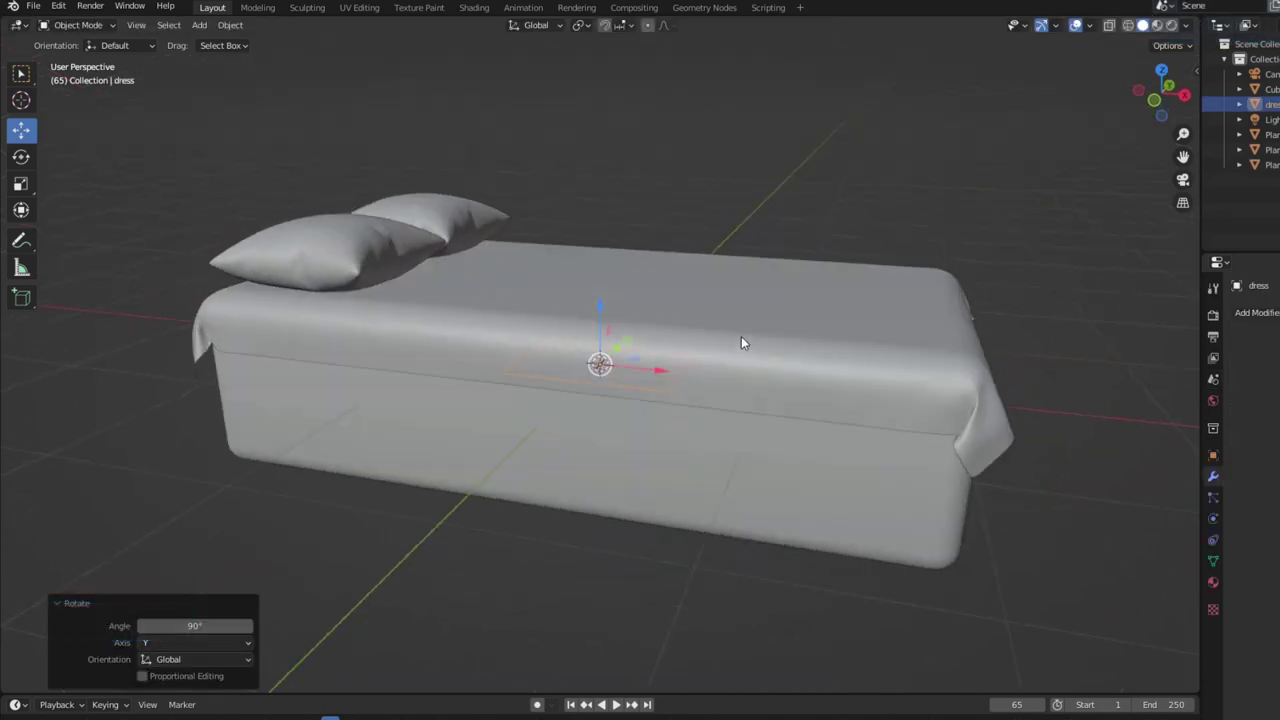
left_click(621, 190)
mouse_move(621, 190)
middle_mouse_down()
mouse_move(717, 278)
mouse_move(679, 341)
middle_mouse_up()
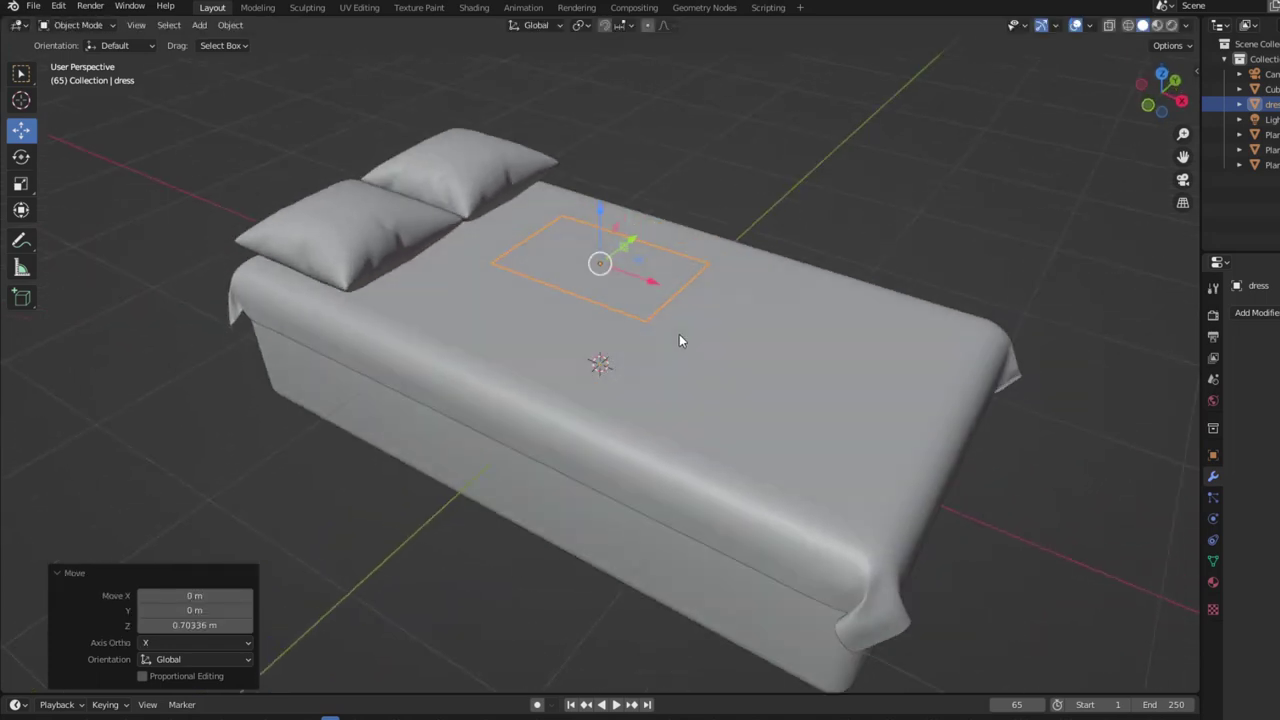
left_click_drag(602, 221, 667, 171)
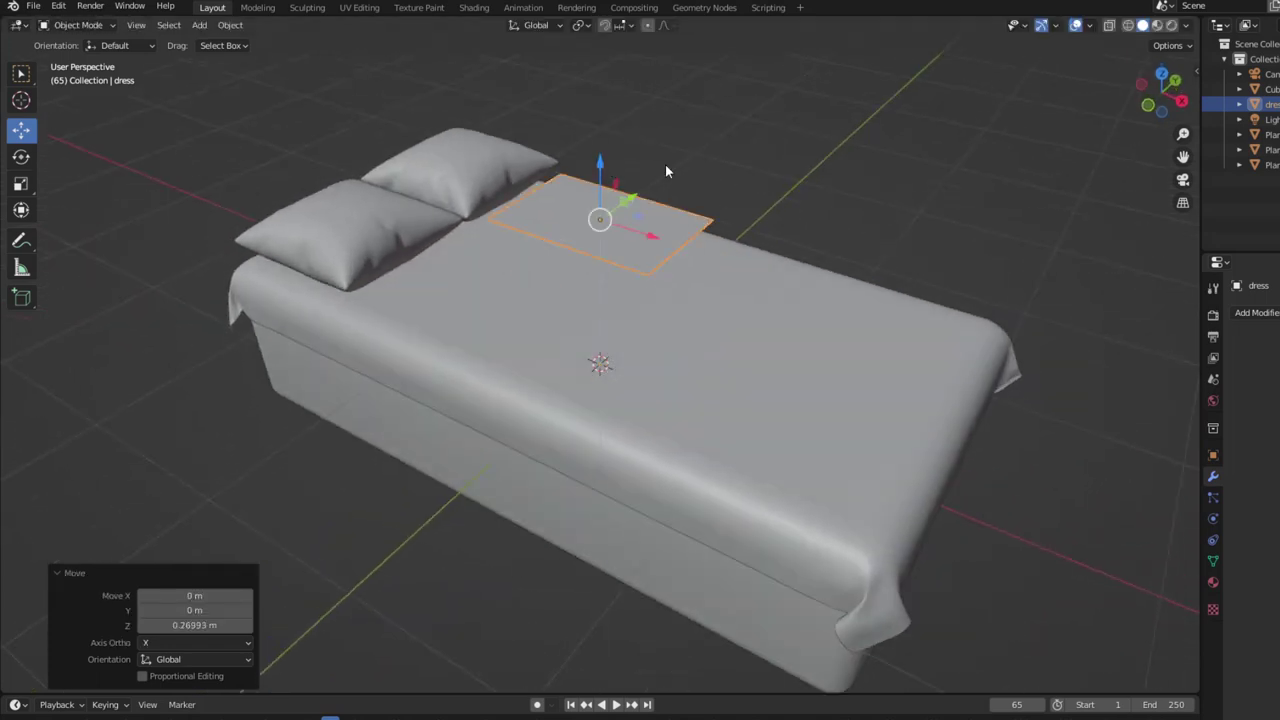
- In Material Preview top view, rotate the dress image 90° on Z to turn it upright
left_click(1157, 25)
key("KP_7")
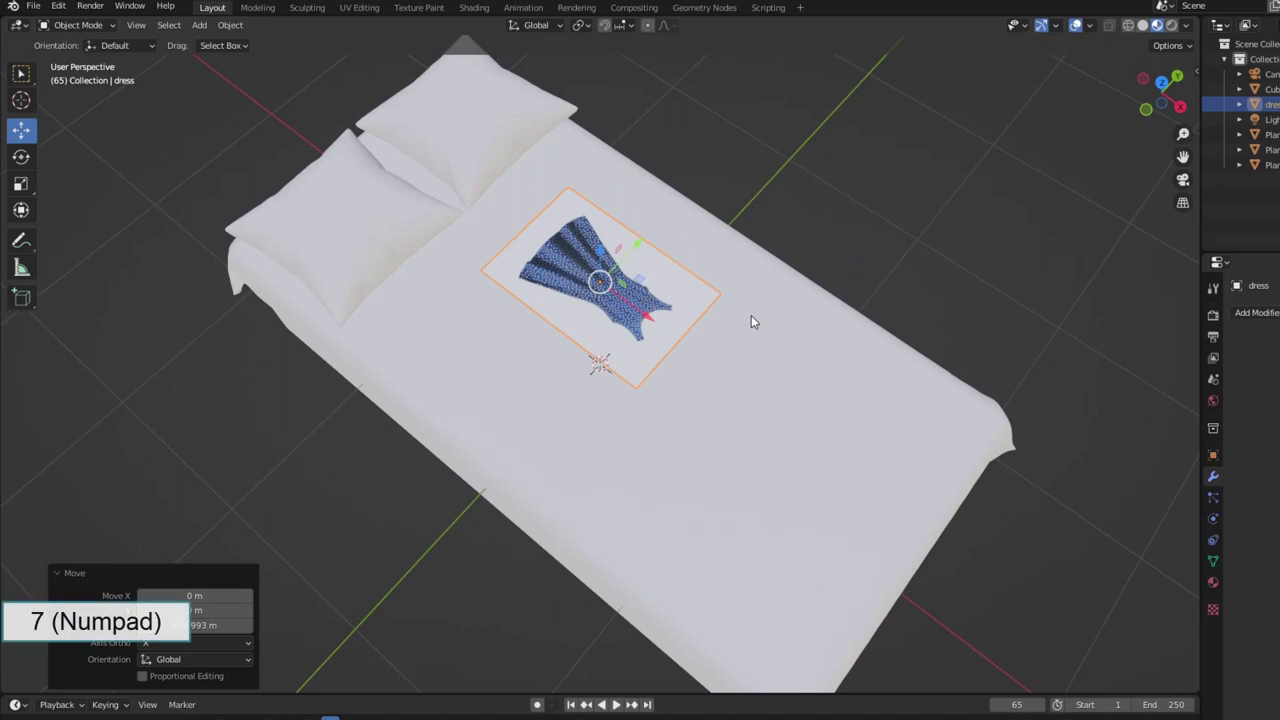
key("r")
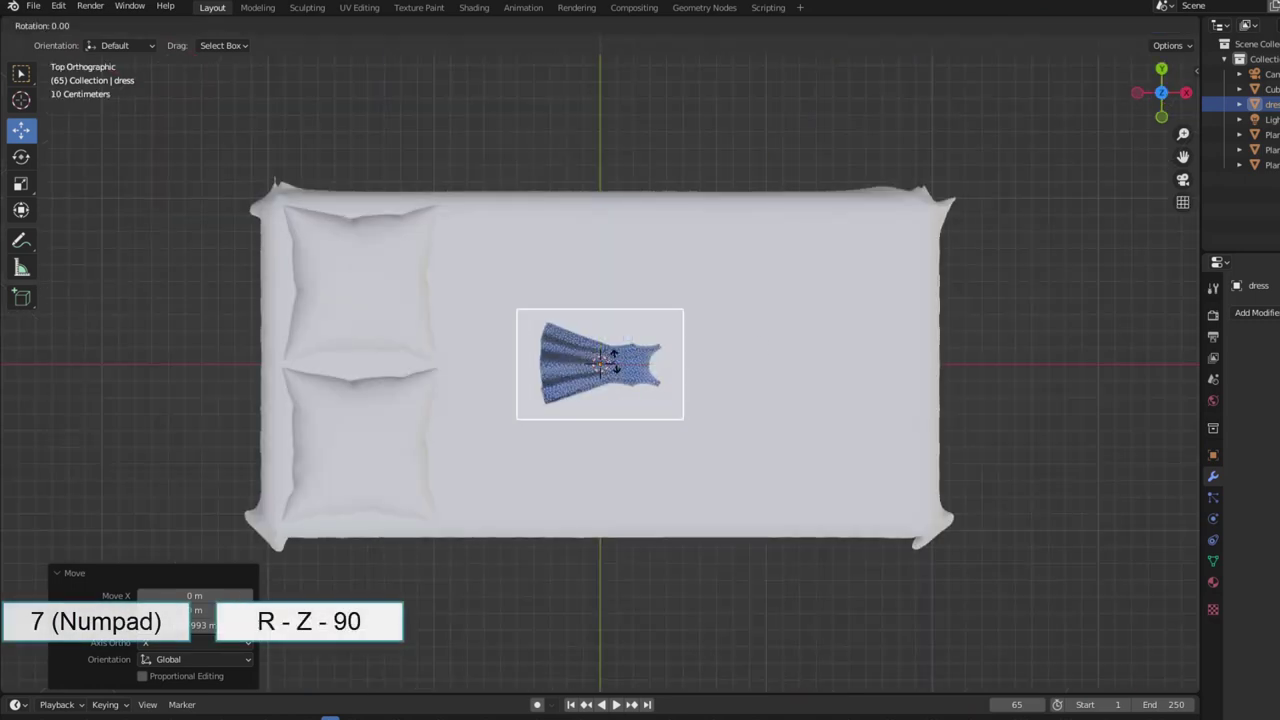
key("z")
key("9")
key("0")
key("Return")
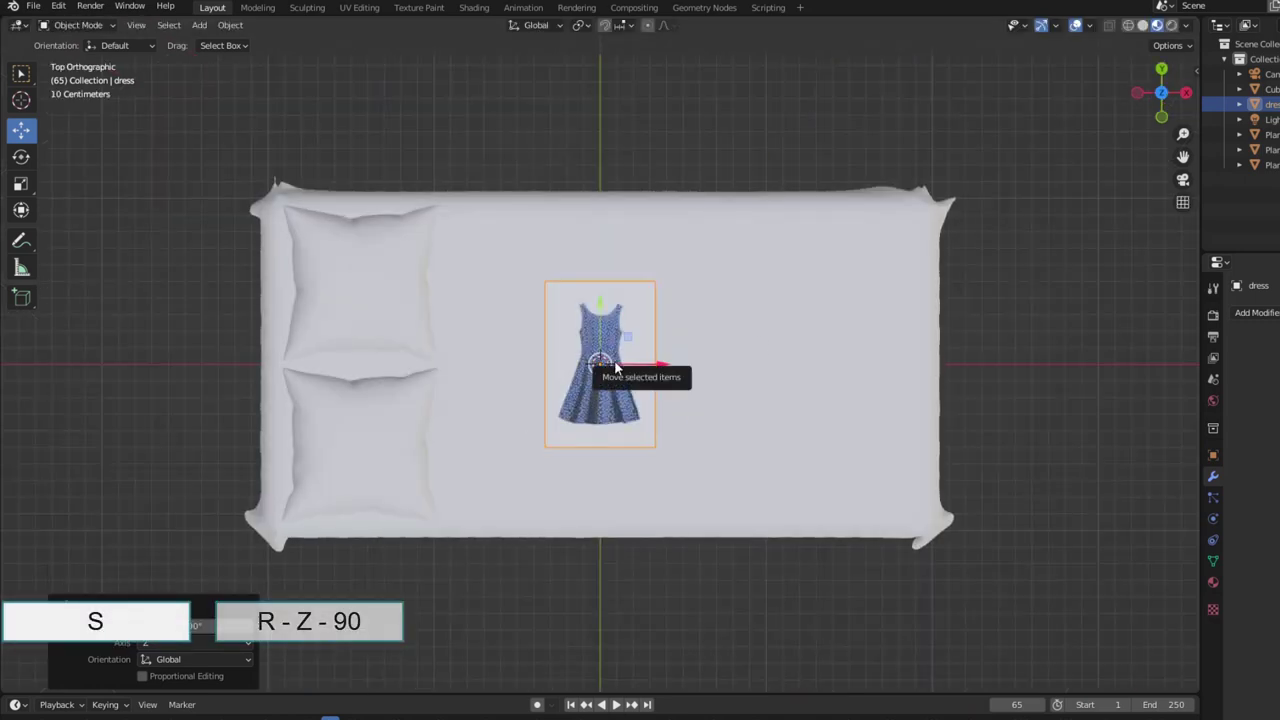
- Enlarge the dress image about 2.27 times and add a plane raised 0.868 m above it
key("s")
left_click(752, 417)
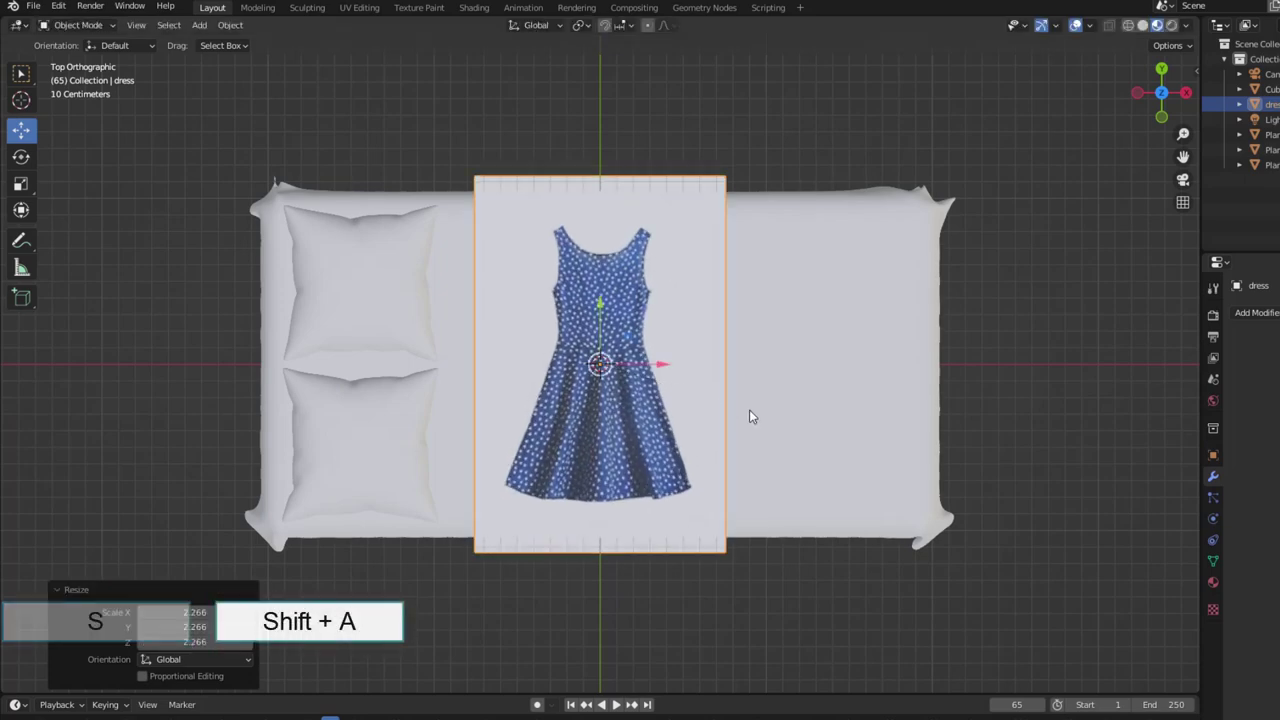
key("shift+a")
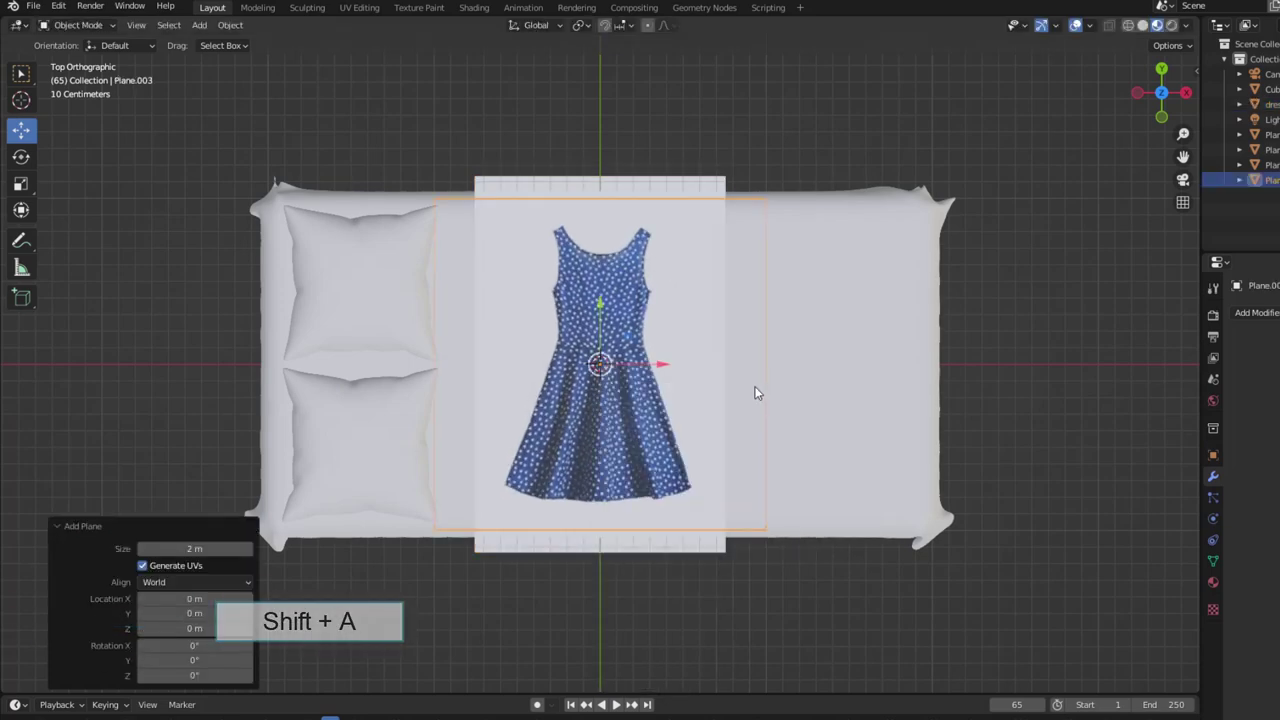
middle_click_drag(756, 400, 643, 307)
key("g")
key("z")
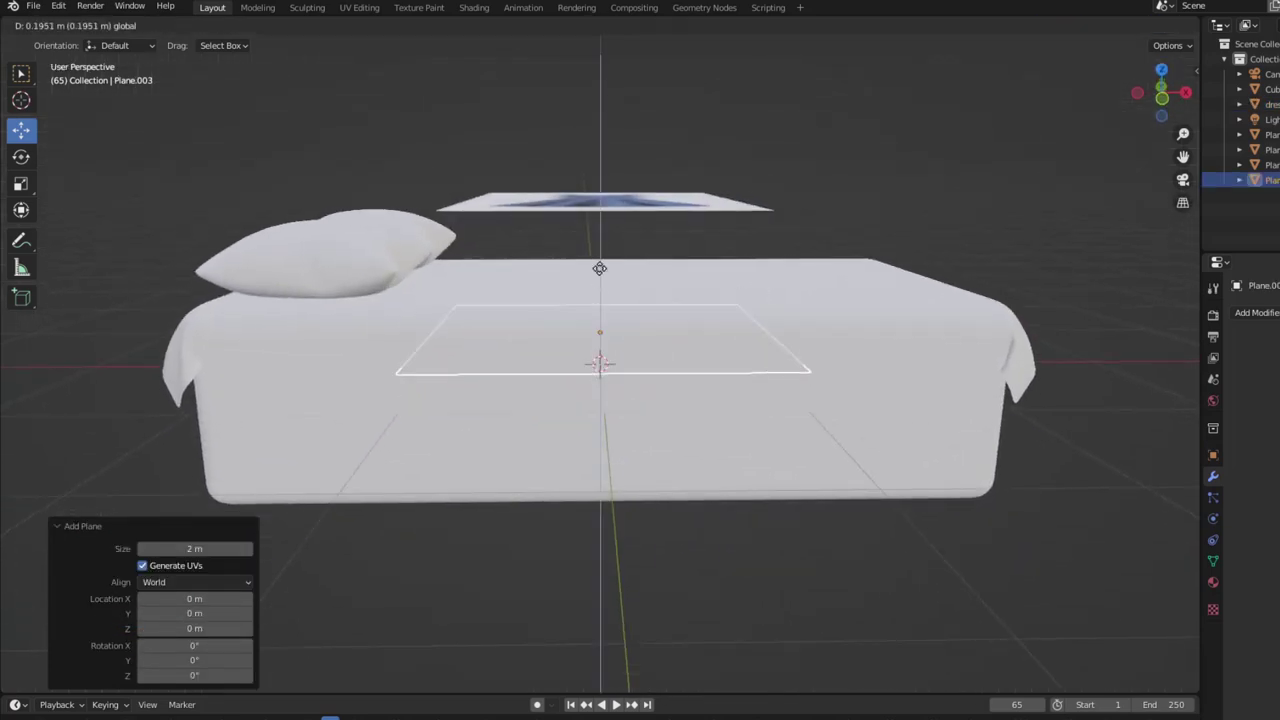
left_click(676, 172)
mouse_move(676, 172)
middle_mouse_down()
mouse_move(668, 252)
mouse_move(751, 277)
middle_mouse_up()
key("KP_7")
- Subdivide the new plane in Edit Mode with 10 cuts
key("Tab")
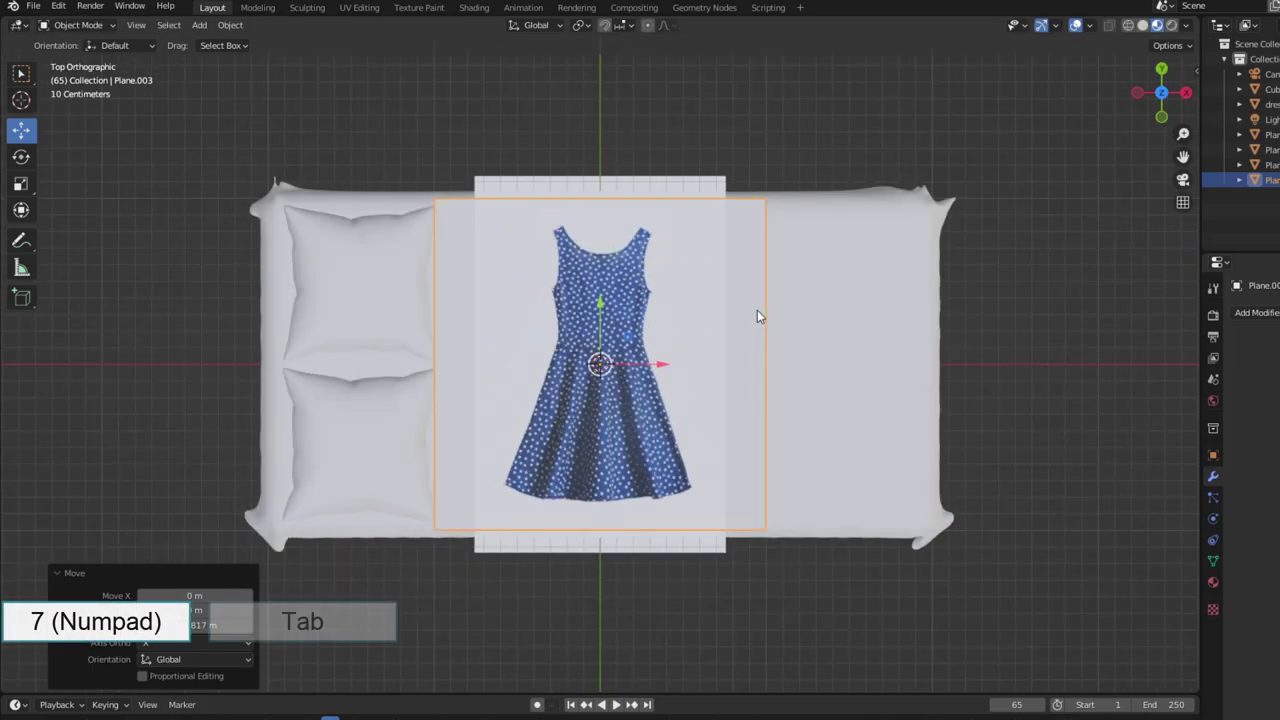
right_click(716, 316)
left_click(716, 316)
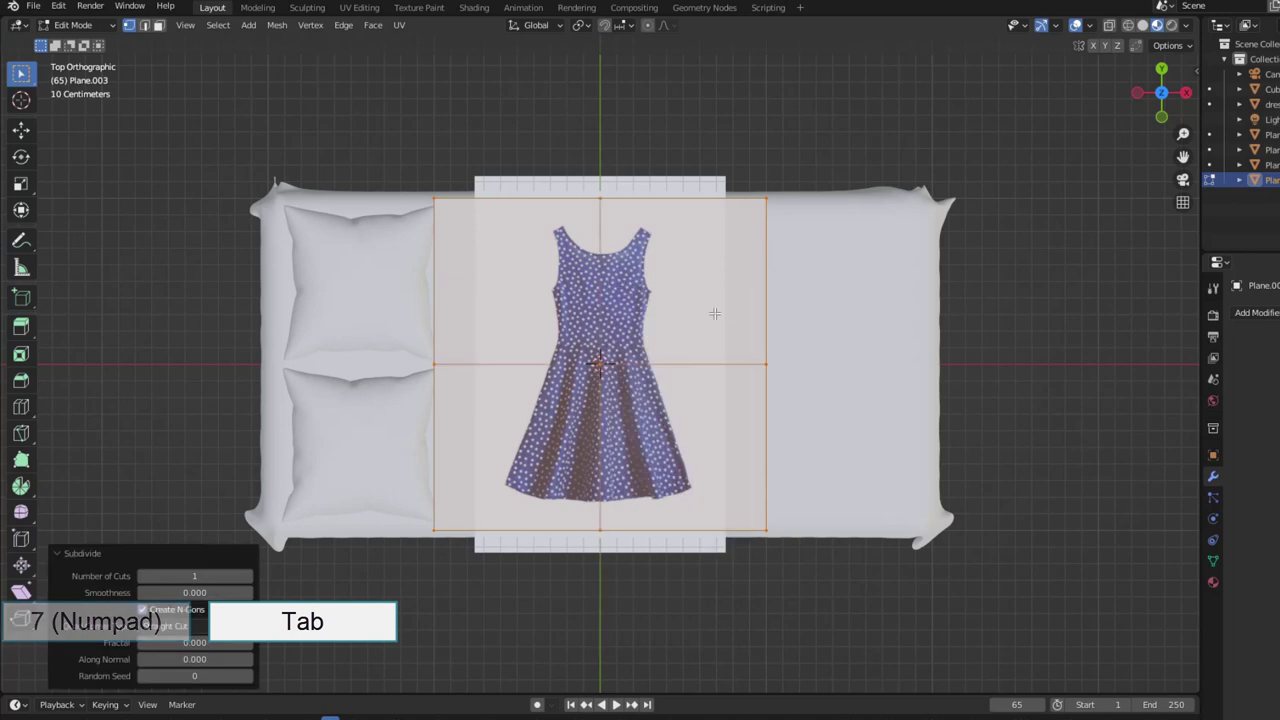
left_click(200, 577)
type("0")
key("Return")
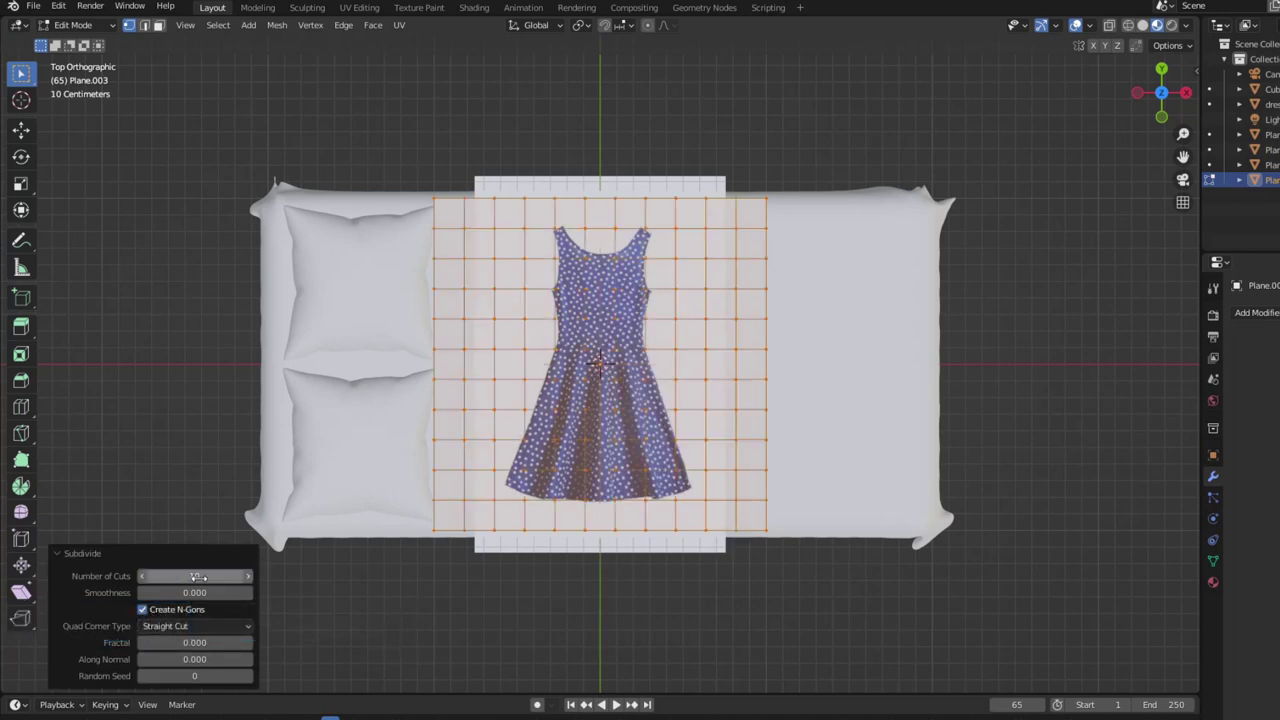
- Subdivide the grid a second time with 2 cuts, centring the view on the dress
right_click(668, 319)
left_click(668, 319)
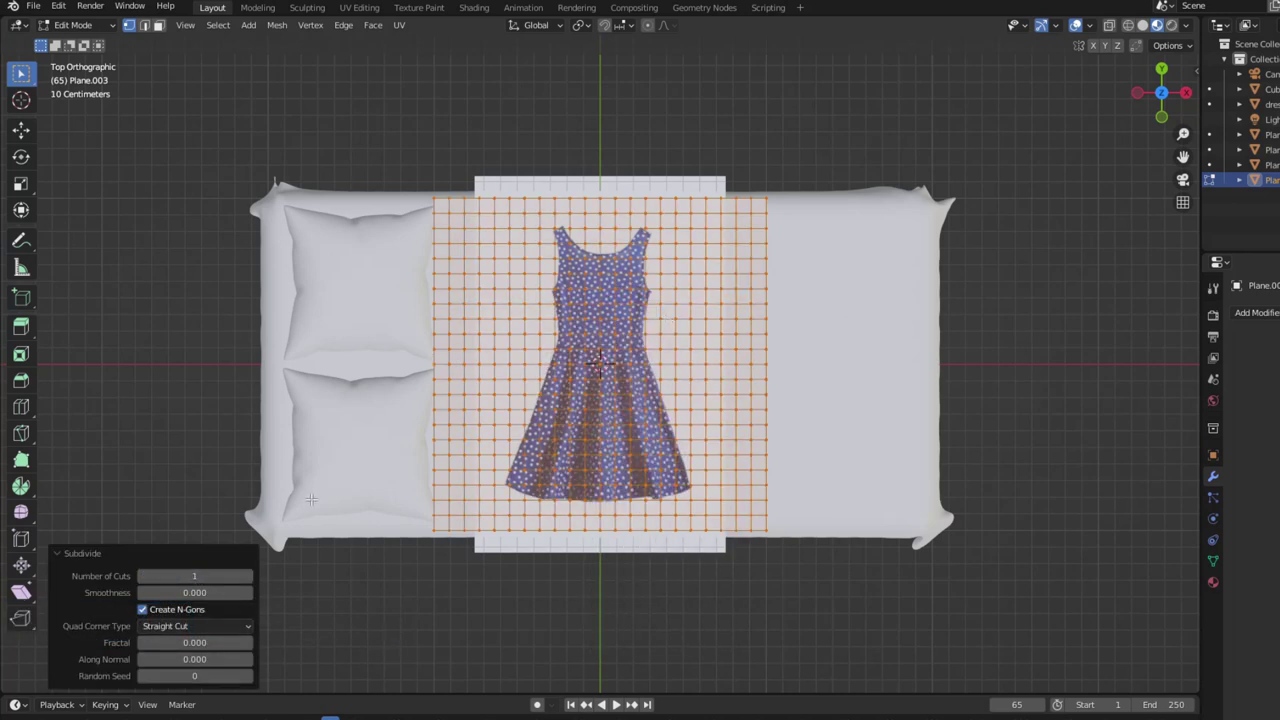
left_click(245, 578)
type("2")
key("Return")
scroll(578, 428, "up", 2)
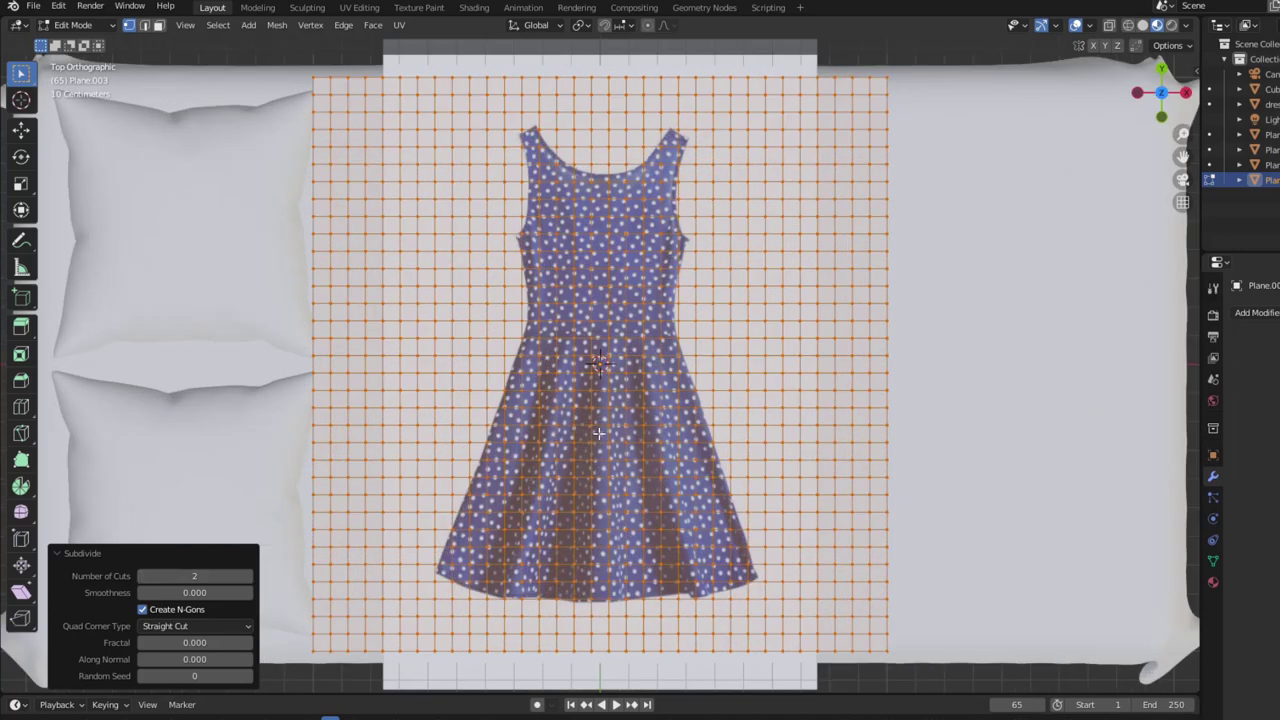
scroll(640, 426, "up", 2)
scroll(669, 425, "down", 1)
middle_click_drag(669, 425, 641, 429, "shift")
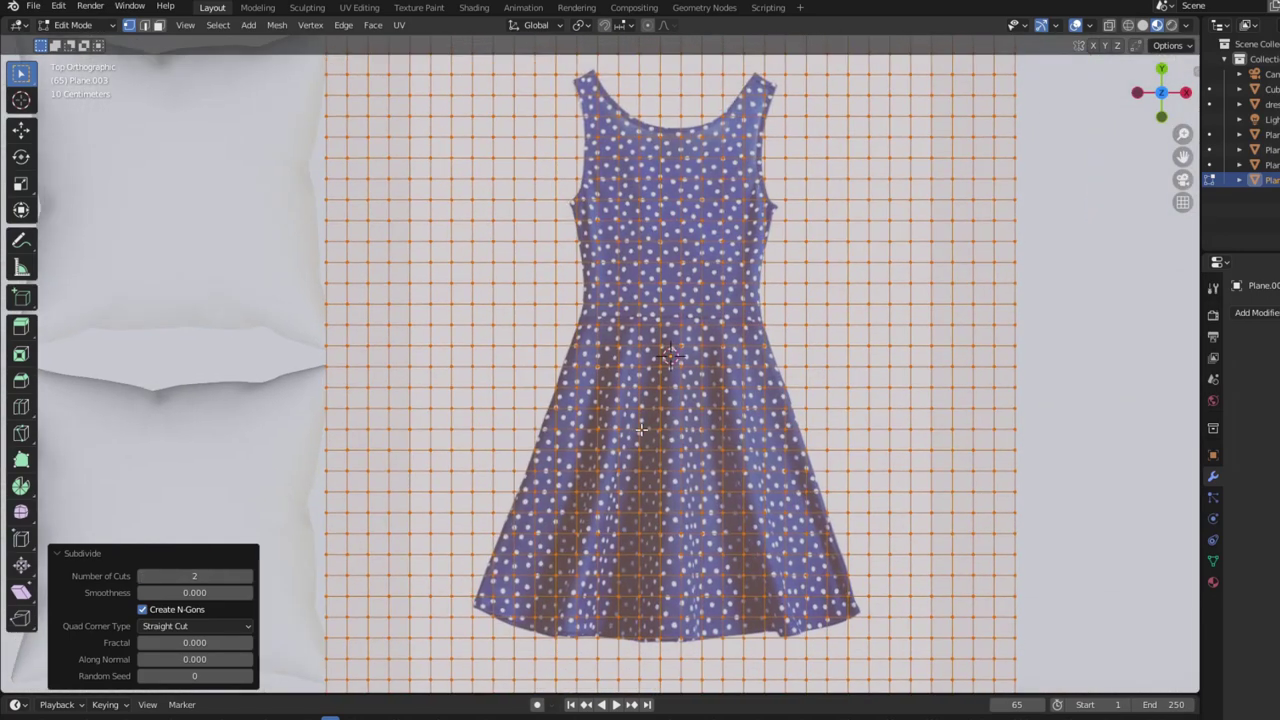
- Knife-cut the dress outline into the grid along its left edge, hem and waist, then select one vertex
left_click(21, 433)
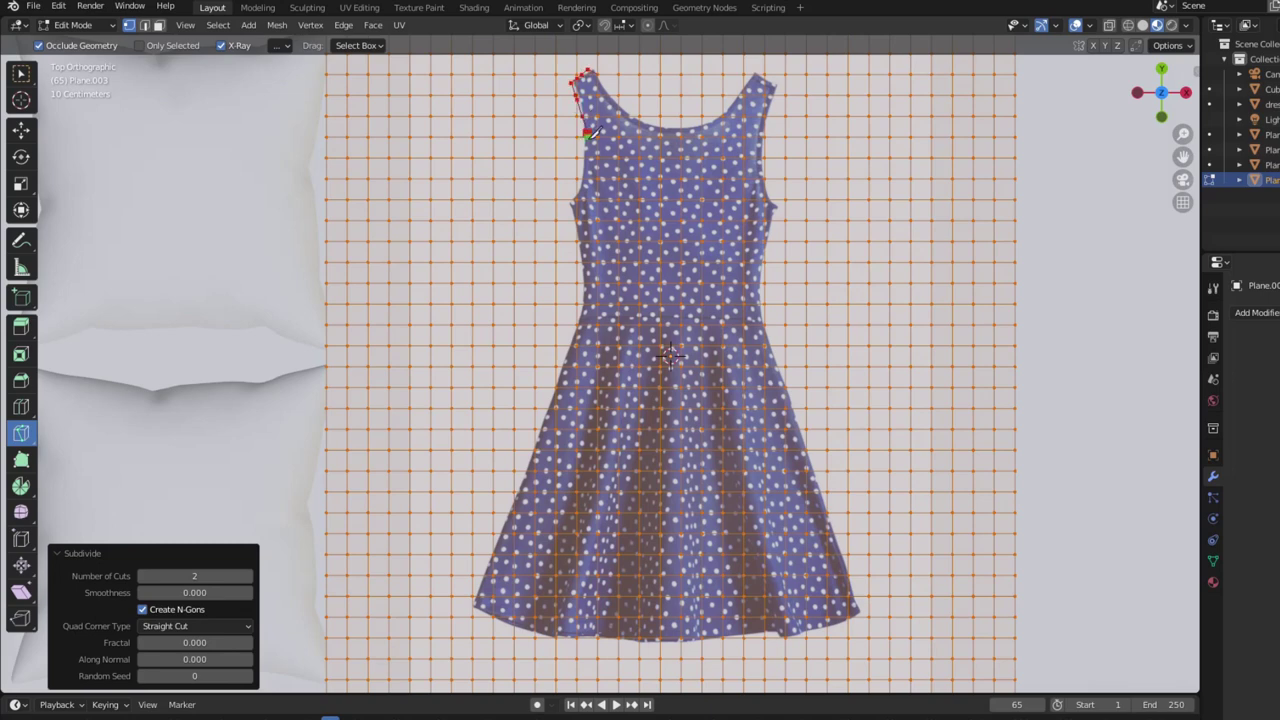
left_click(586, 314)
left_click(857, 611)
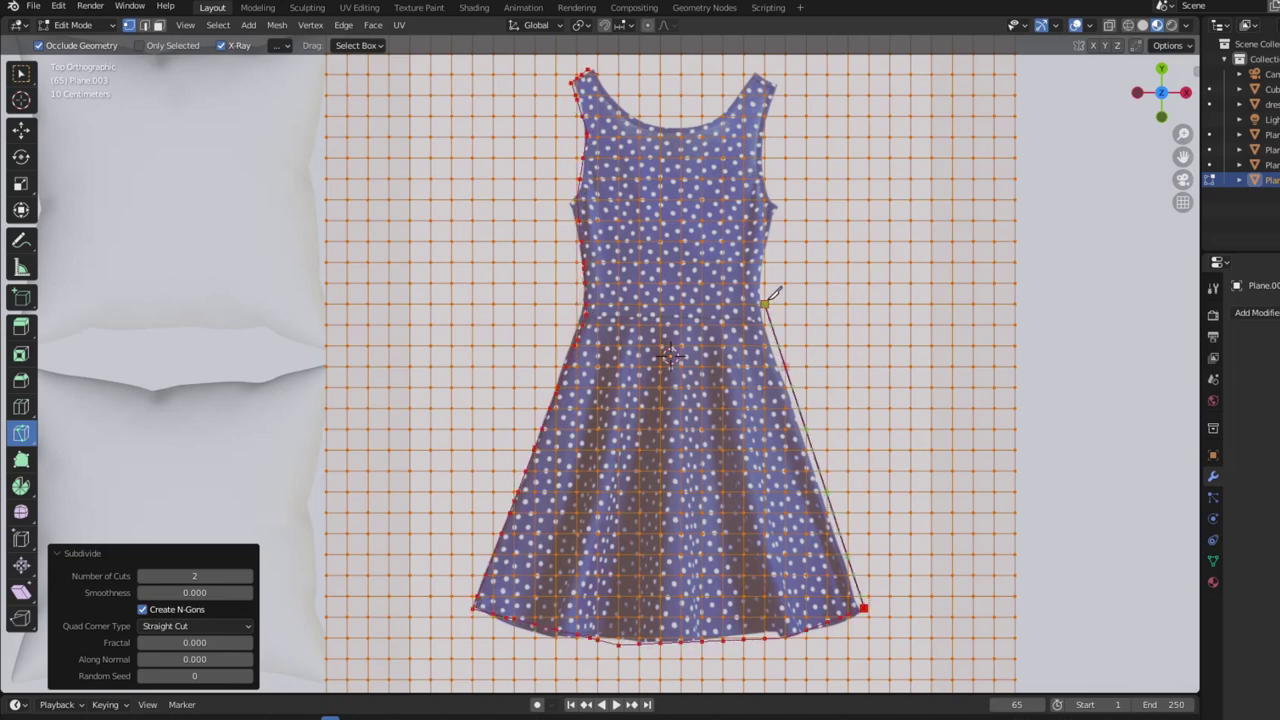
left_click(751, 295)
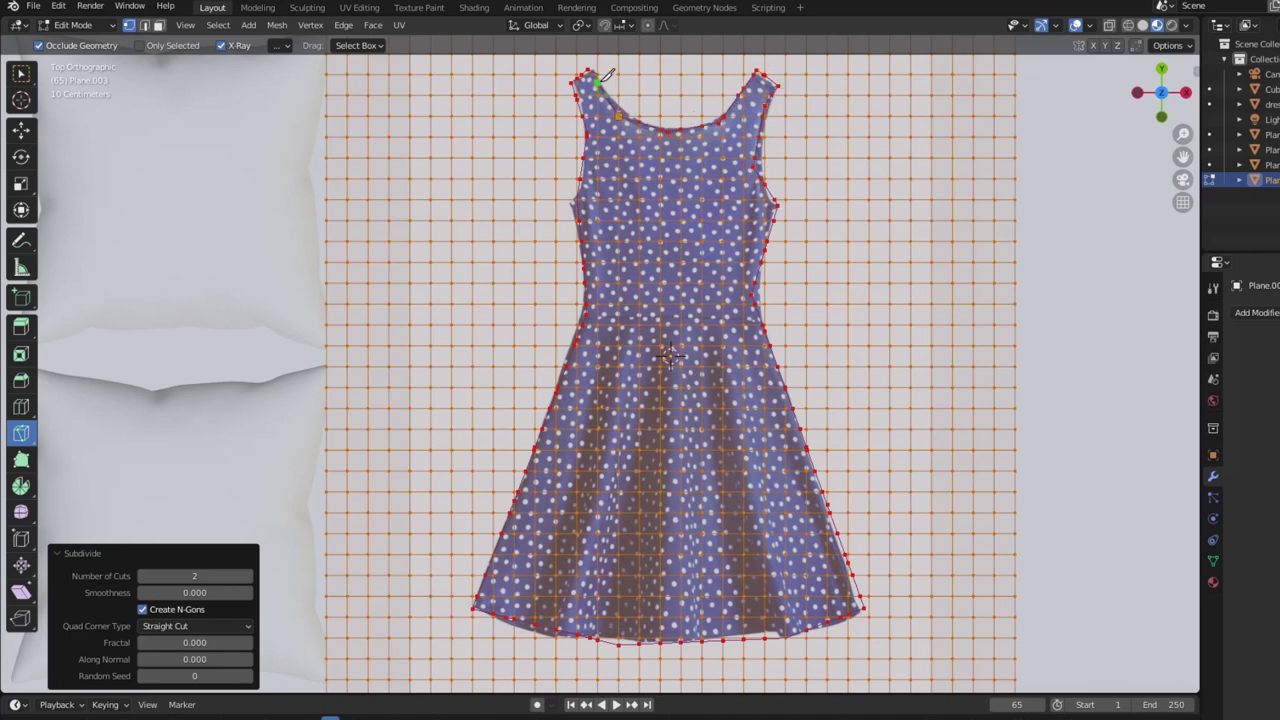
key("Return")
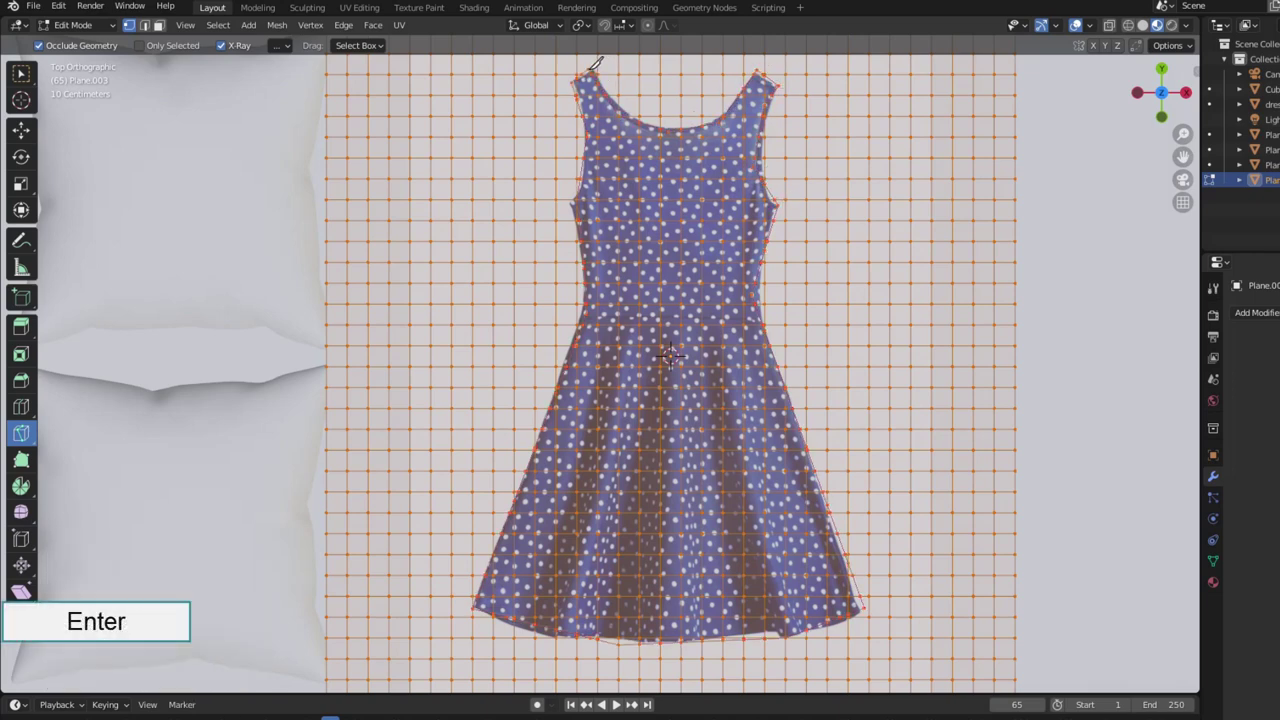
left_click(22, 131)
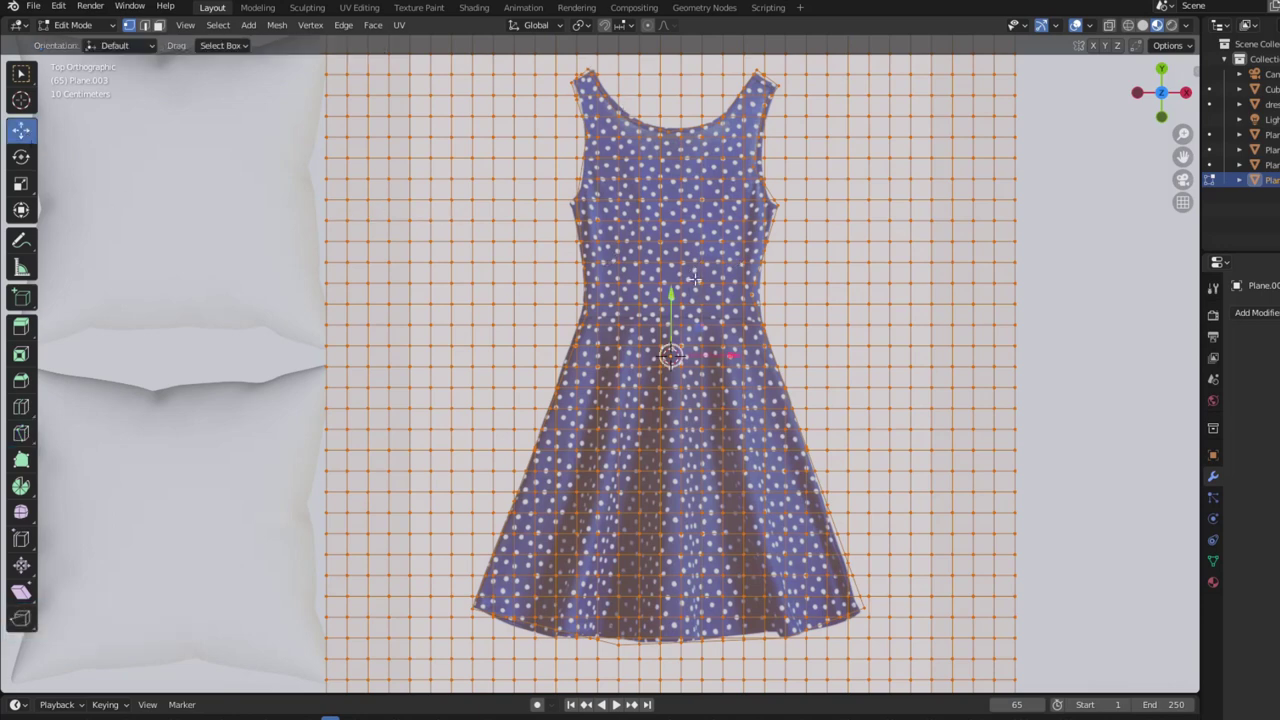
left_click(694, 280)
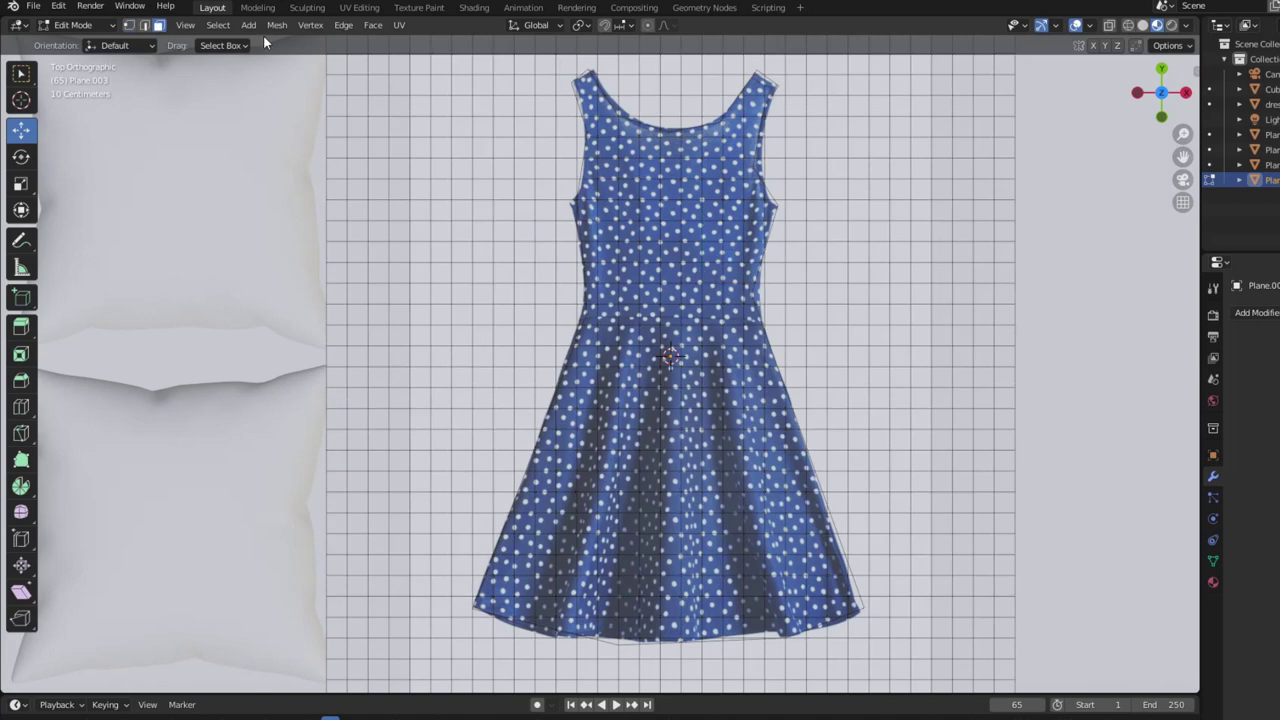
- Circle-select the faces inside the dress, including the right strap tip, with the dress image hidden
left_click(218, 25)
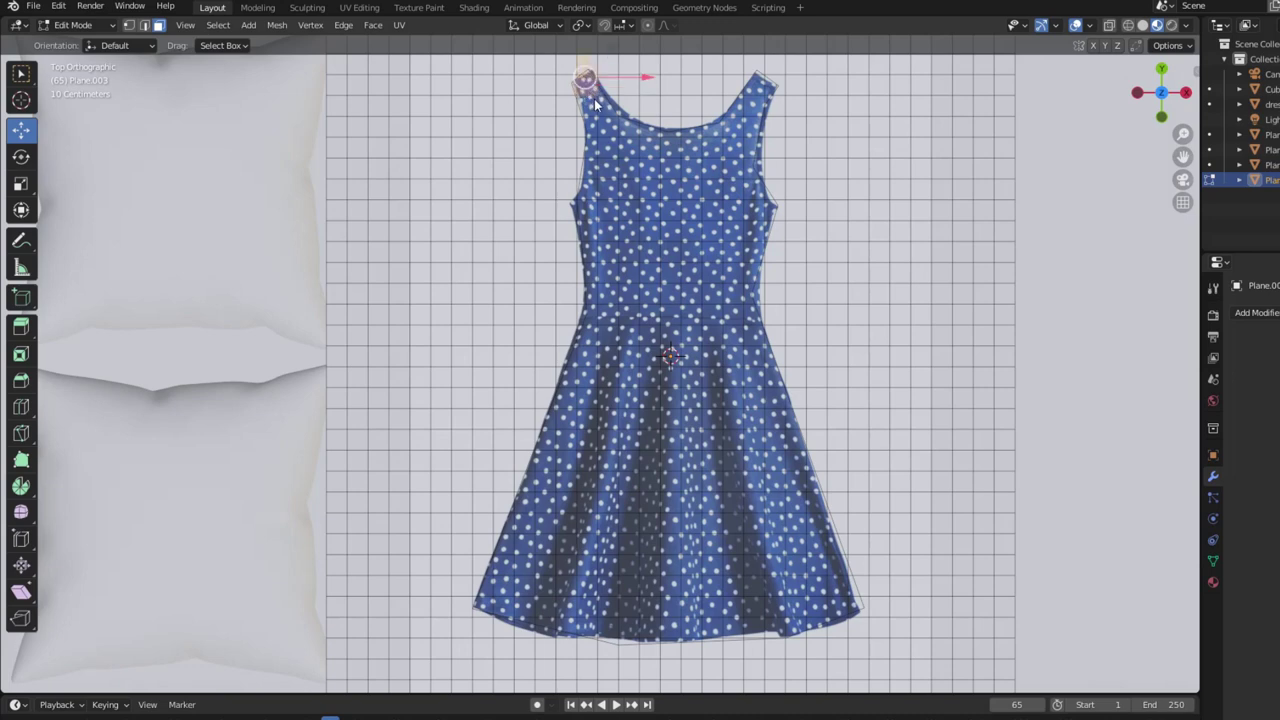
mouse_move(595, 103)
left_mouse_down()
mouse_move(583, 378)
mouse_move(503, 582)
mouse_move(630, 622)
mouse_move(715, 625)
mouse_move(835, 605)
mouse_move(840, 575)
mouse_move(735, 272)
mouse_move(762, 220)
mouse_move(755, 108)
left_mouse_up()
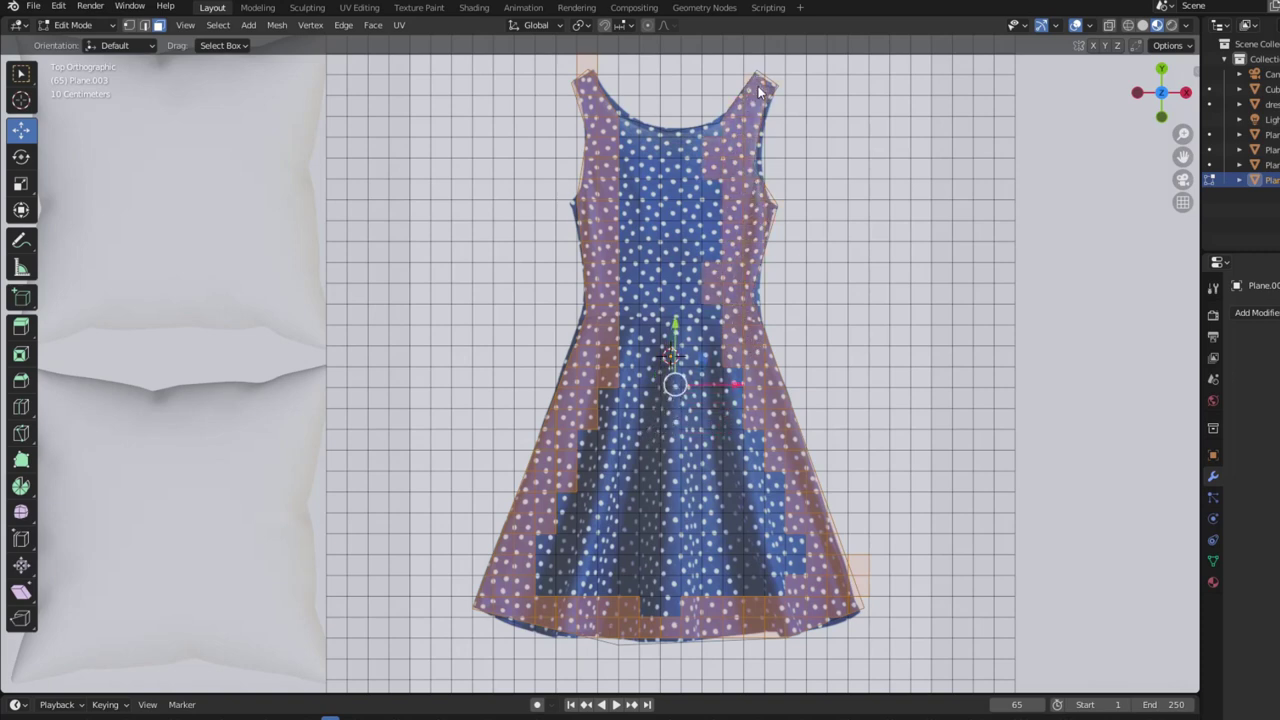
mouse_move(725, 148)
left_mouse_down()
mouse_move(650, 140)
mouse_move(627, 286)
left_mouse_up()
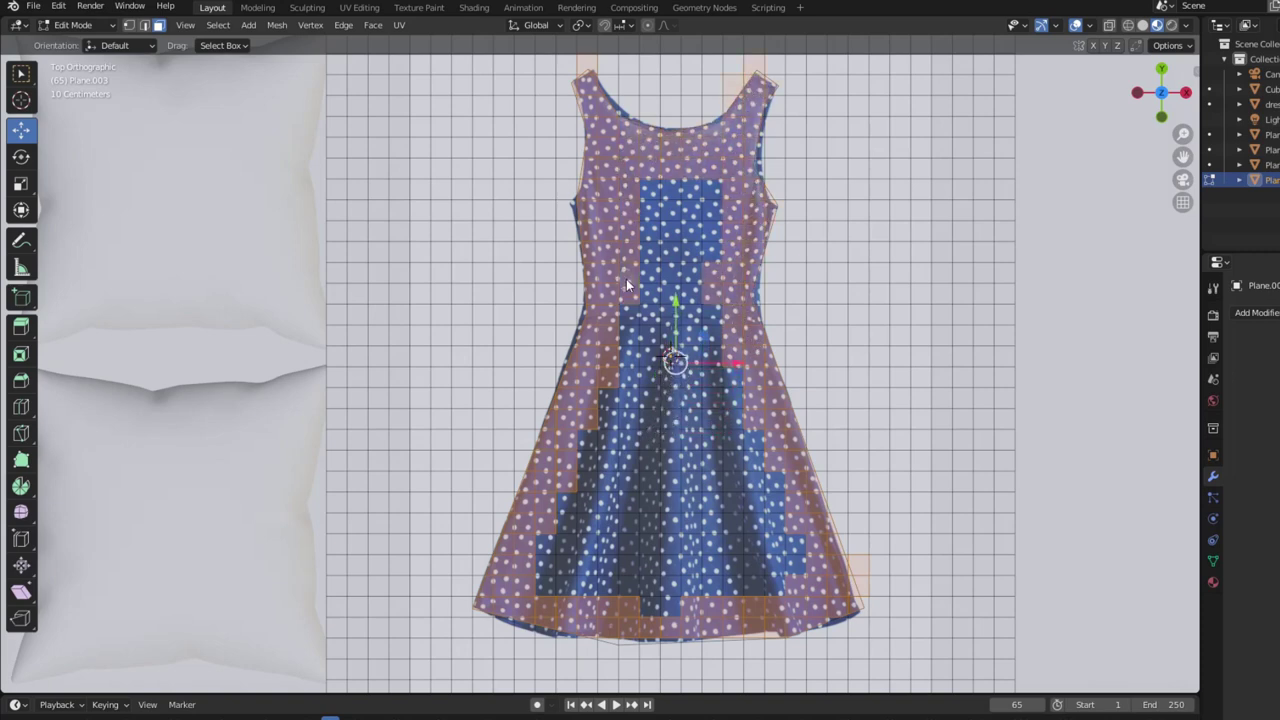
left_click_drag(660, 215, 640, 560)
key("Return")
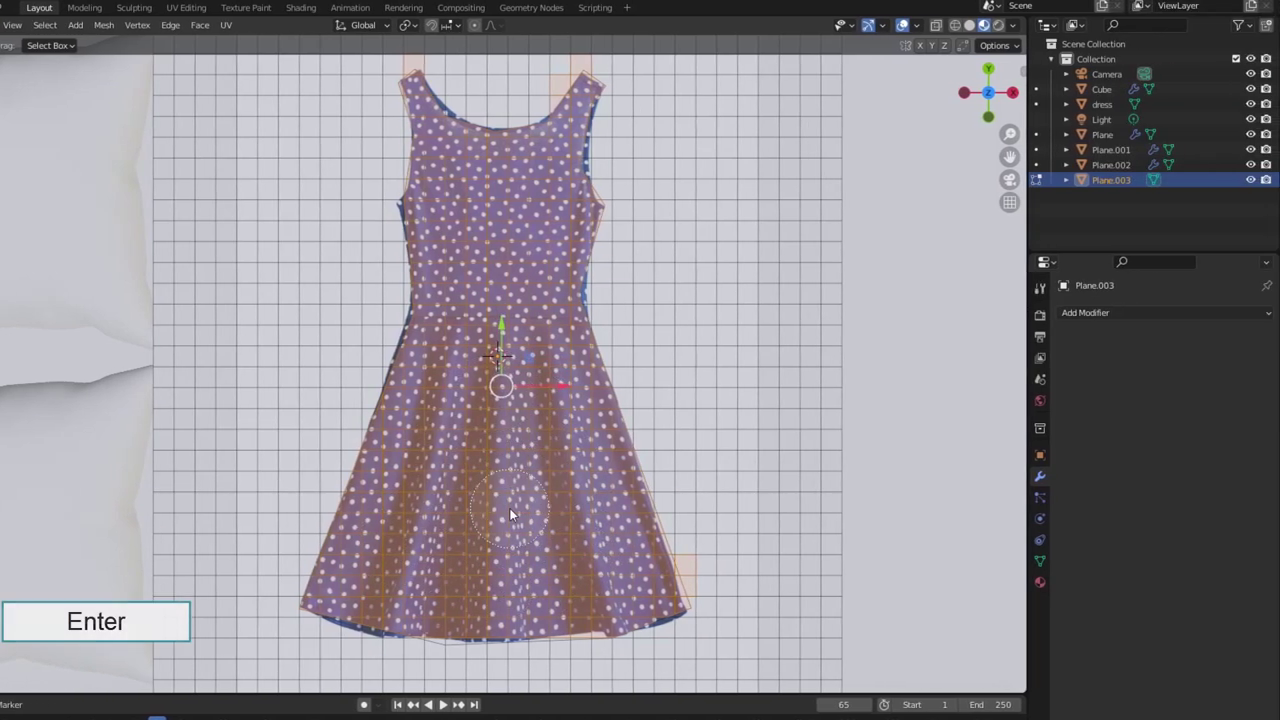
left_click(1250, 104)
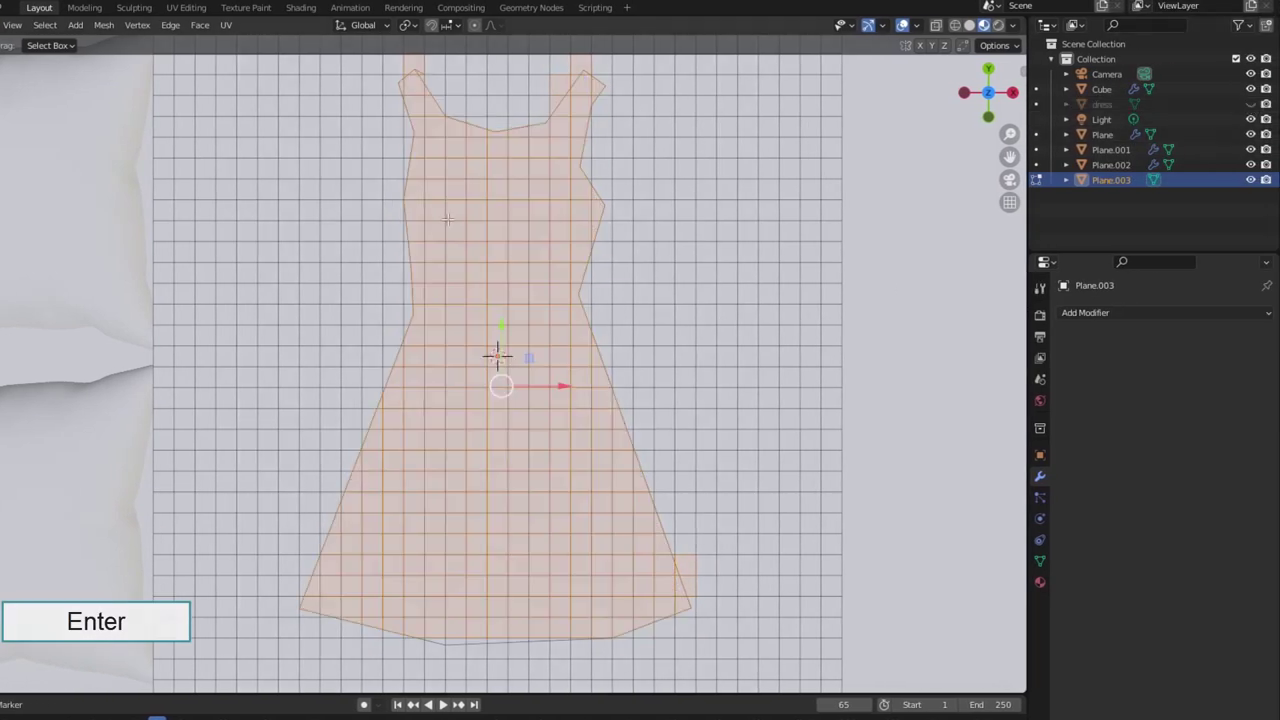
key("shift")
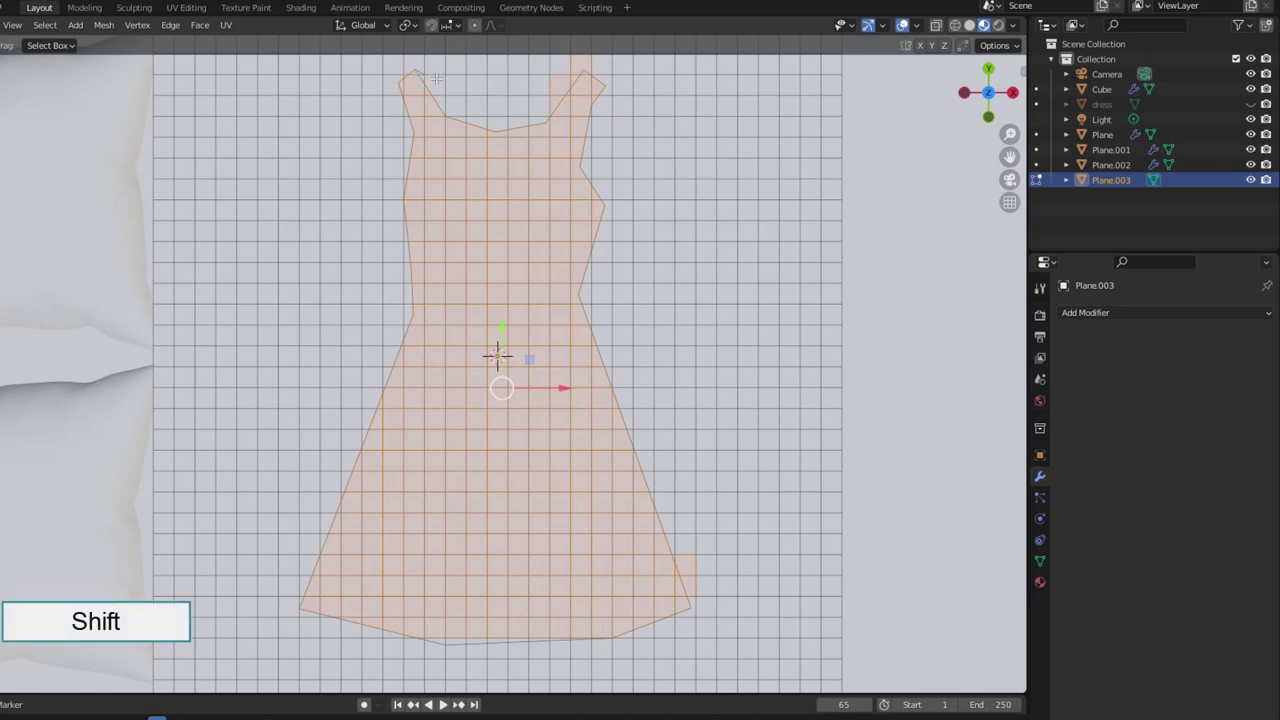
left_click(591, 72, "shift")
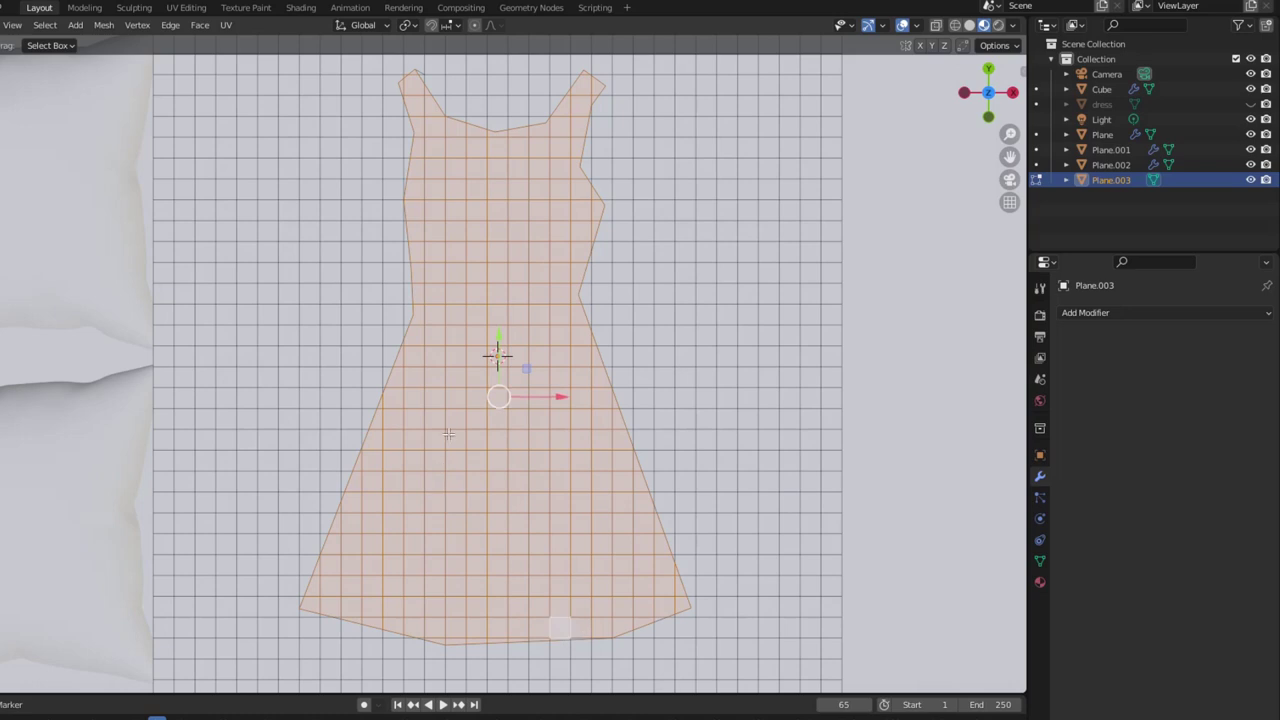
- Invert the selection and delete the faces outside the dress outline
left_click(59, 30)
left_click(61, 76)
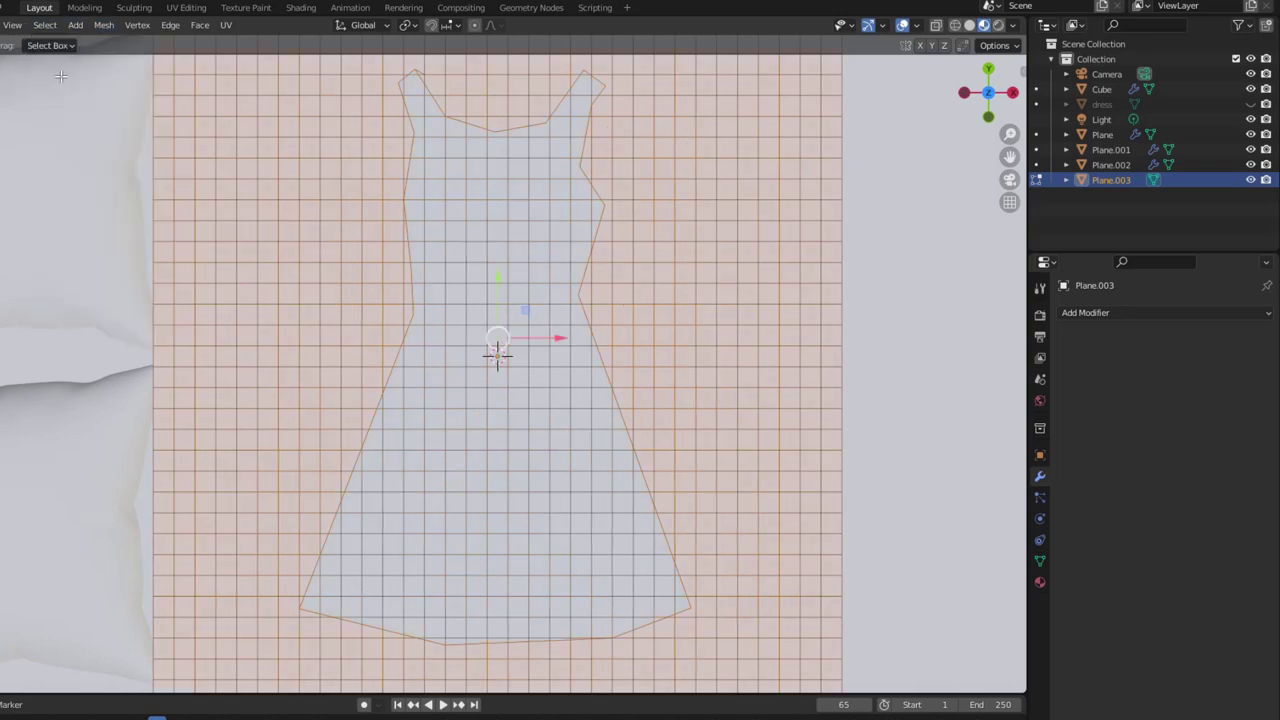
key("Delete")
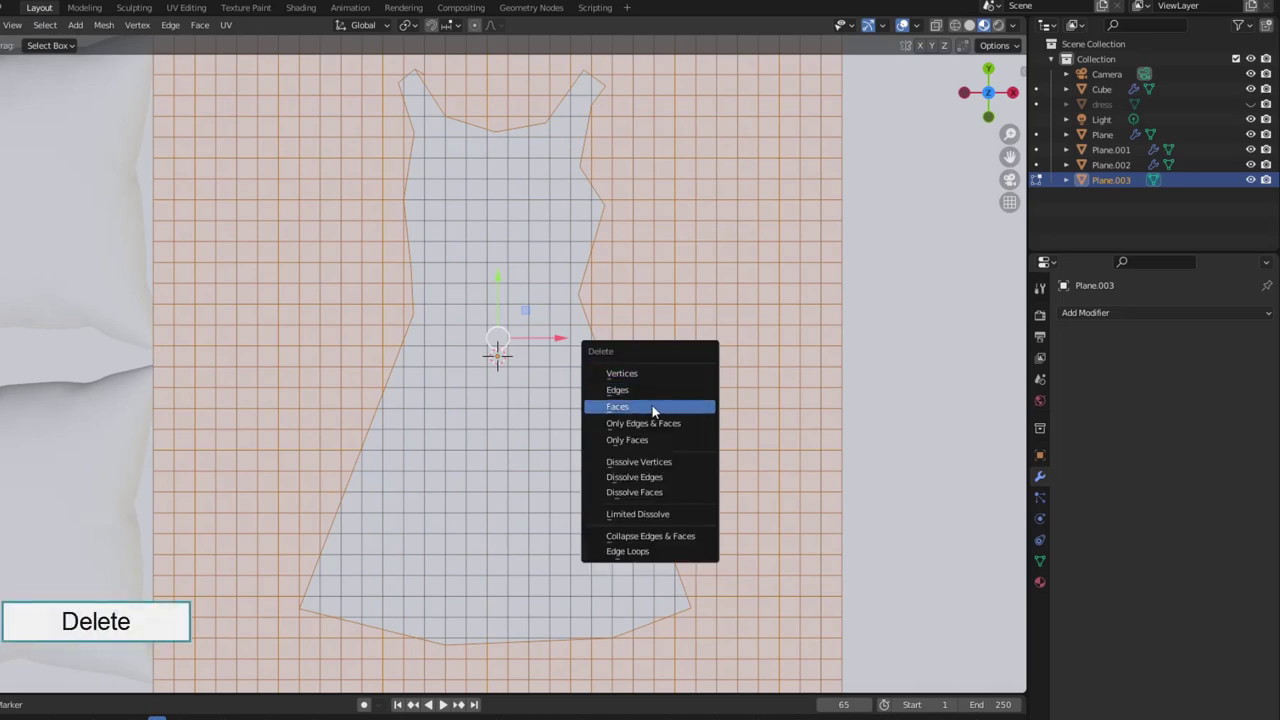
left_click(652, 408)
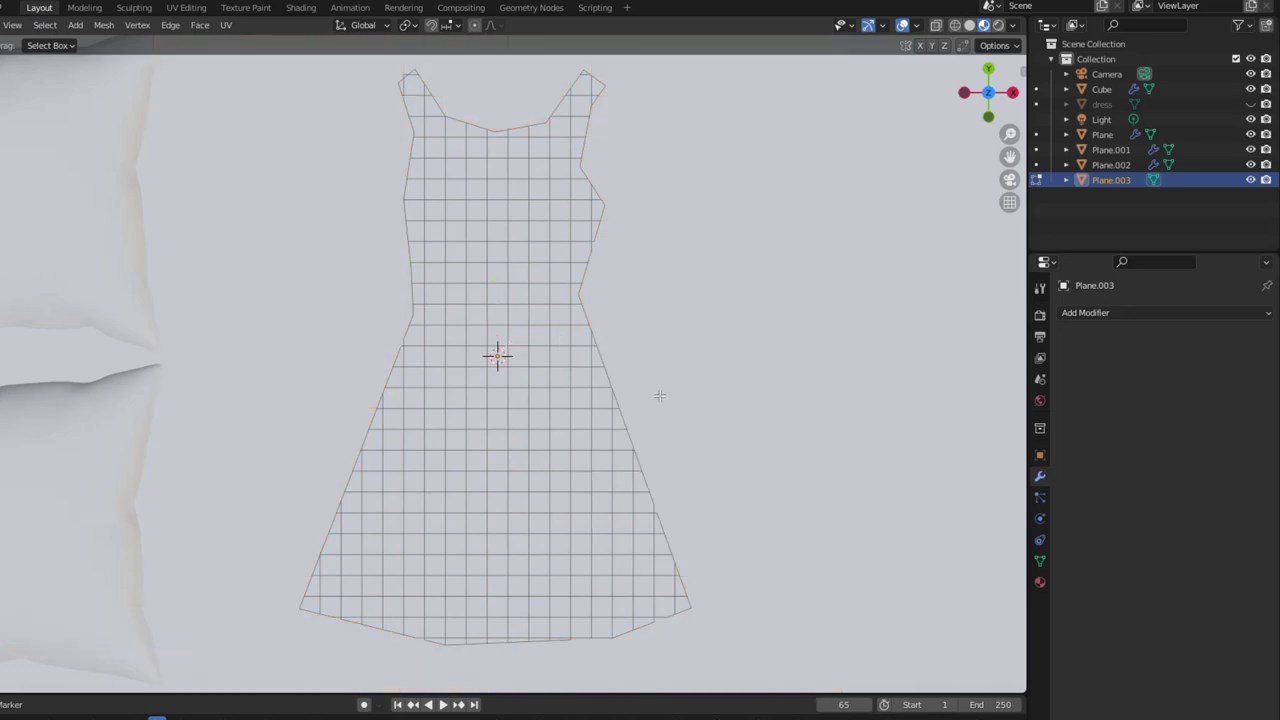
middle_click_drag(651, 406, 615, 343)
- Return to Object Mode with solid shading and move the dress down along the bed
key("Tab")
key("Tab")
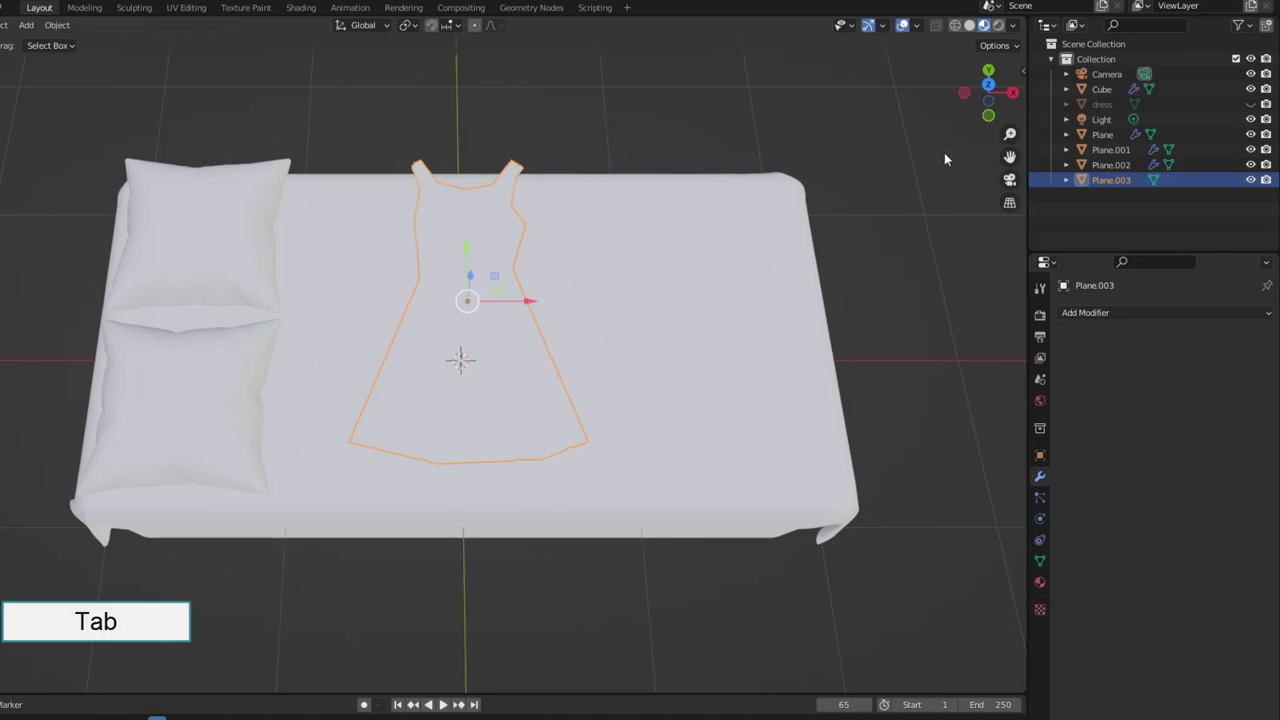
left_click(969, 25)
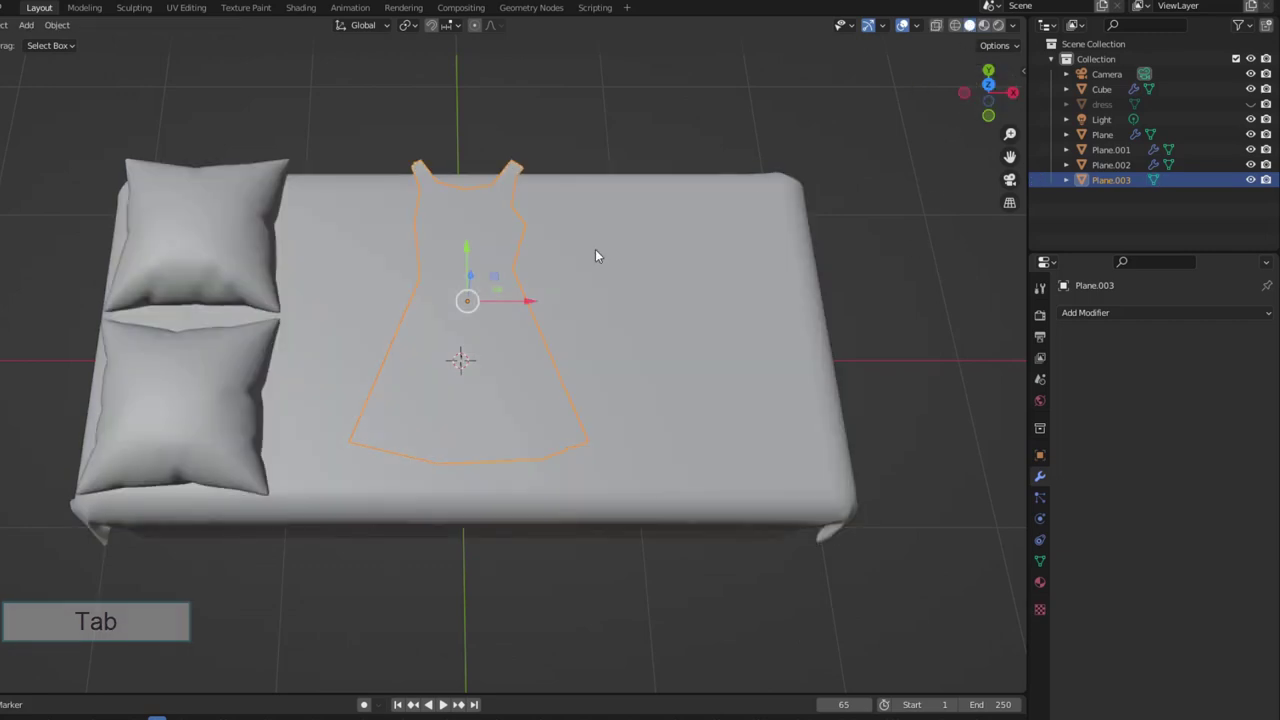
mouse_move(595, 249)
middle_mouse_down()
mouse_move(571, 318)
mouse_move(530, 334)
middle_mouse_up()
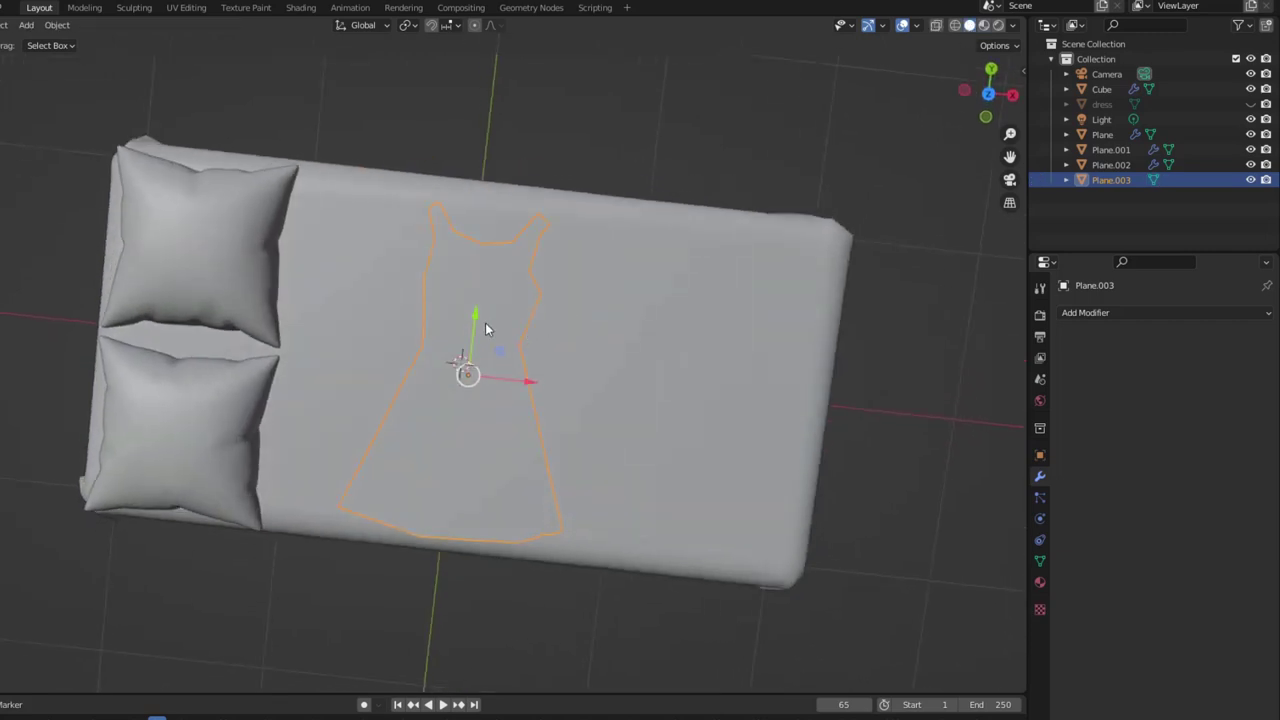
left_click_drag(485, 322, 589, 447)
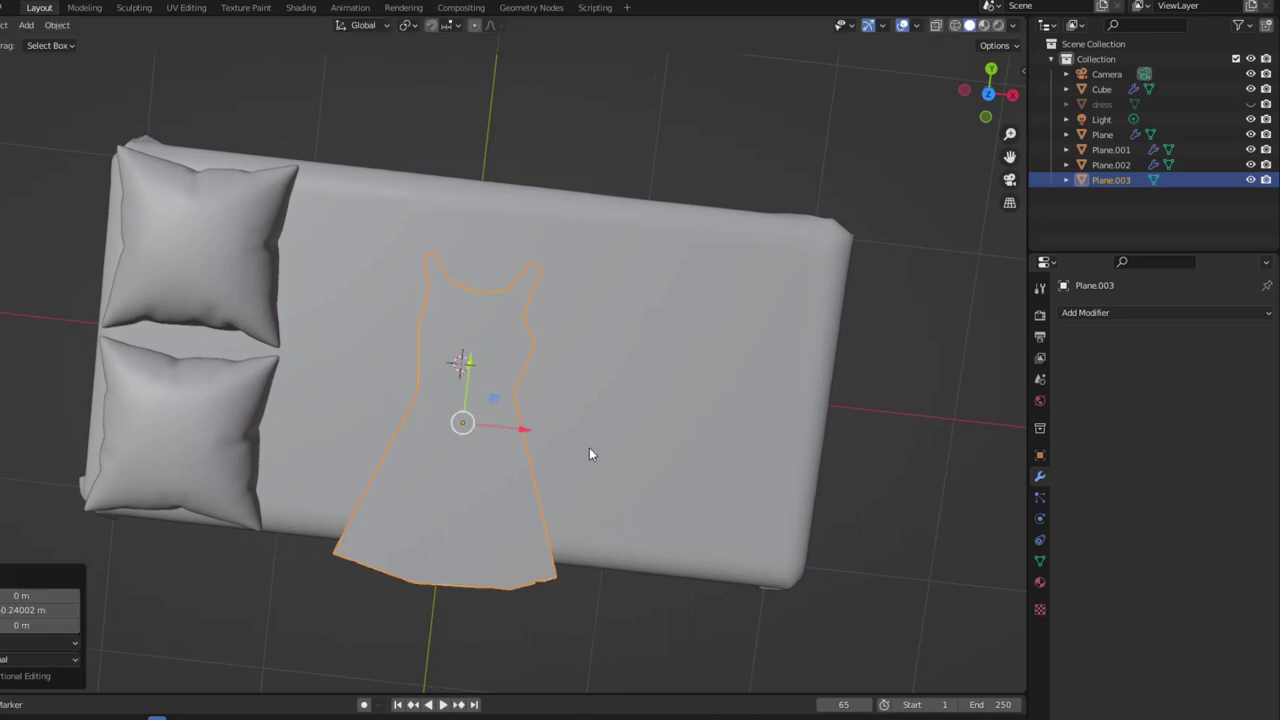
mouse_move(589, 454)
middle_mouse_down()
mouse_move(580, 371)
mouse_move(600, 365)
middle_mouse_up()
- Add a Subdivision Surface modifier at render level 1 and raise the dress 0.2489 m above the bed
left_click(1098, 313)
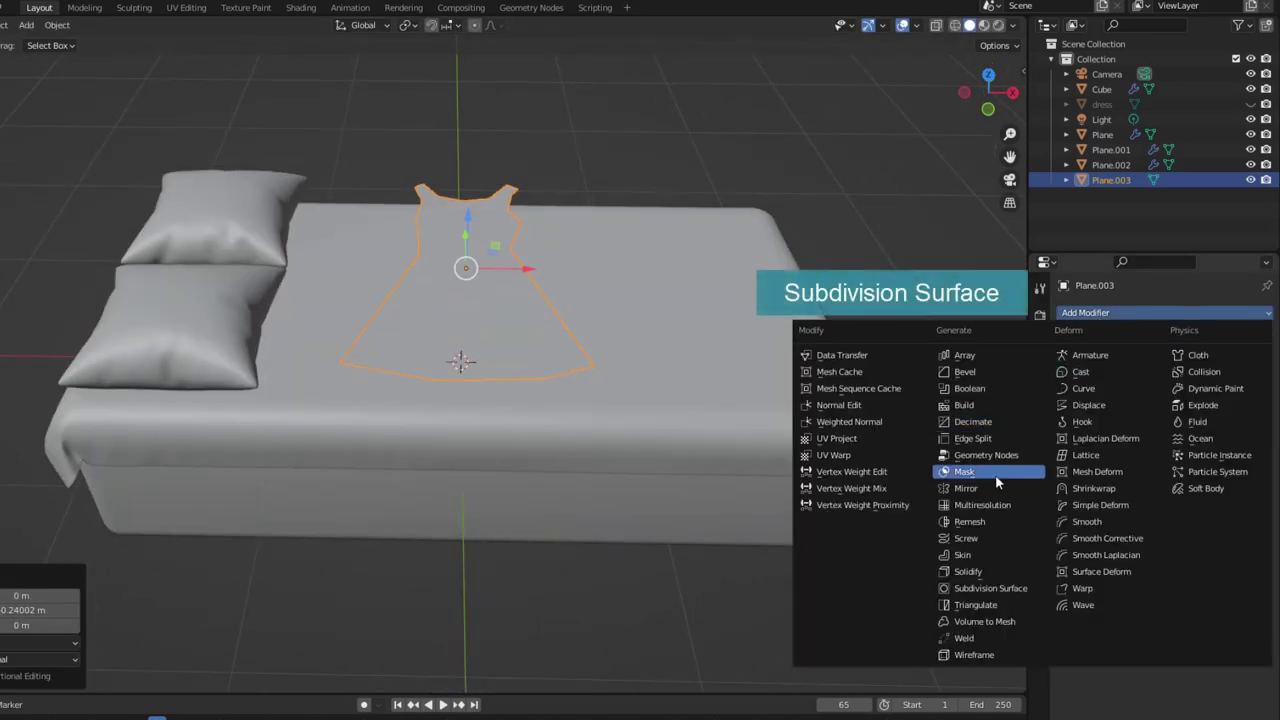
left_click(1006, 587)
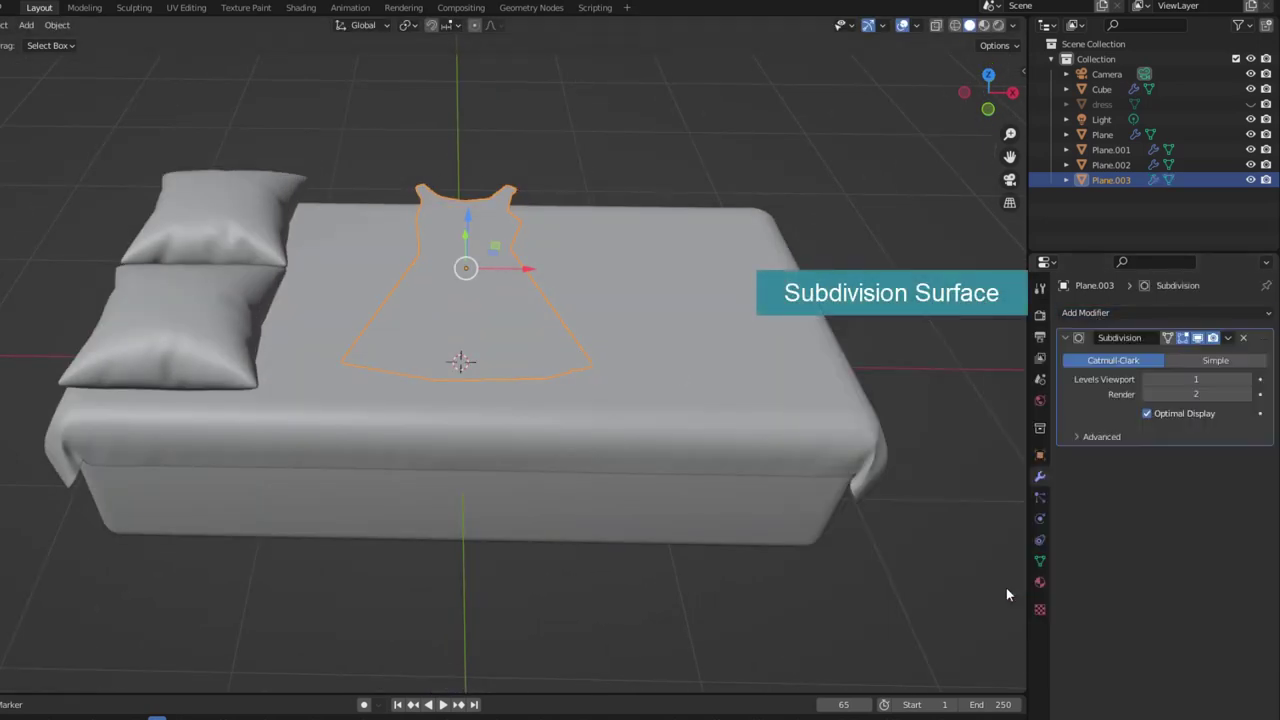
left_click(1148, 394)
middle_click_drag(604, 412, 605, 352)
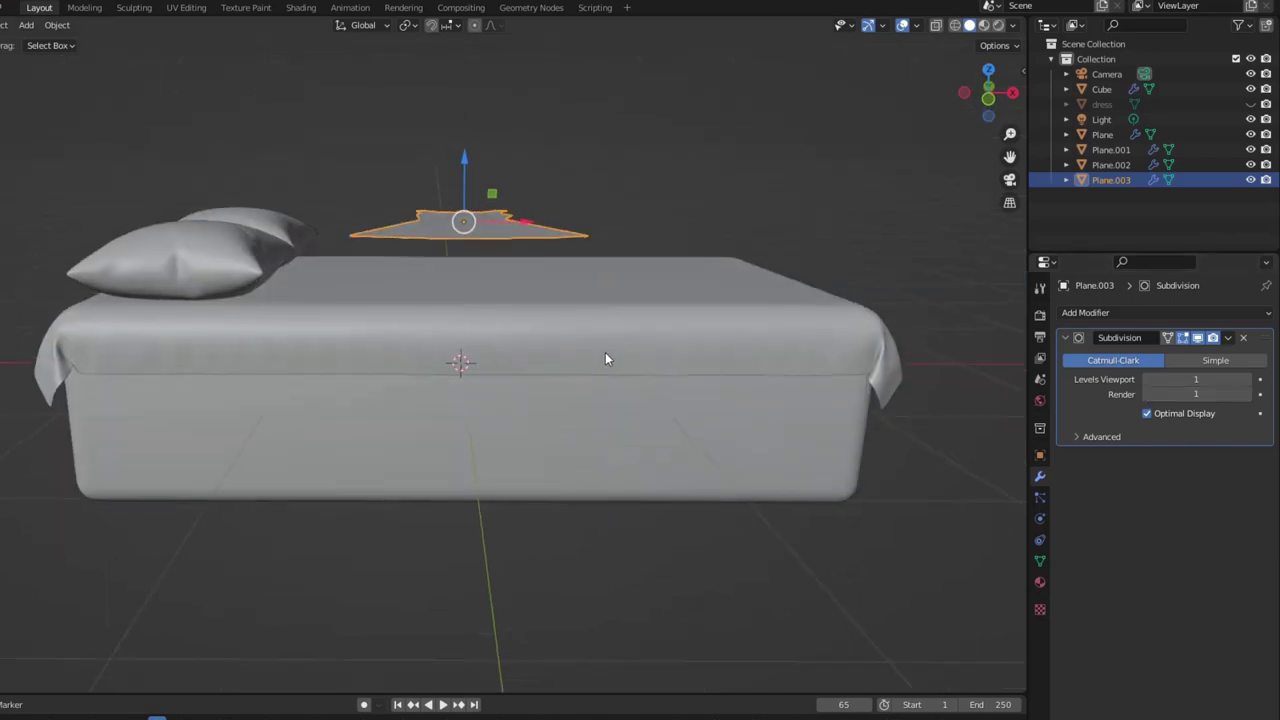
key("g")
key("z")
left_click(678, 257)
middle_click_drag(678, 257, 1045, 502)
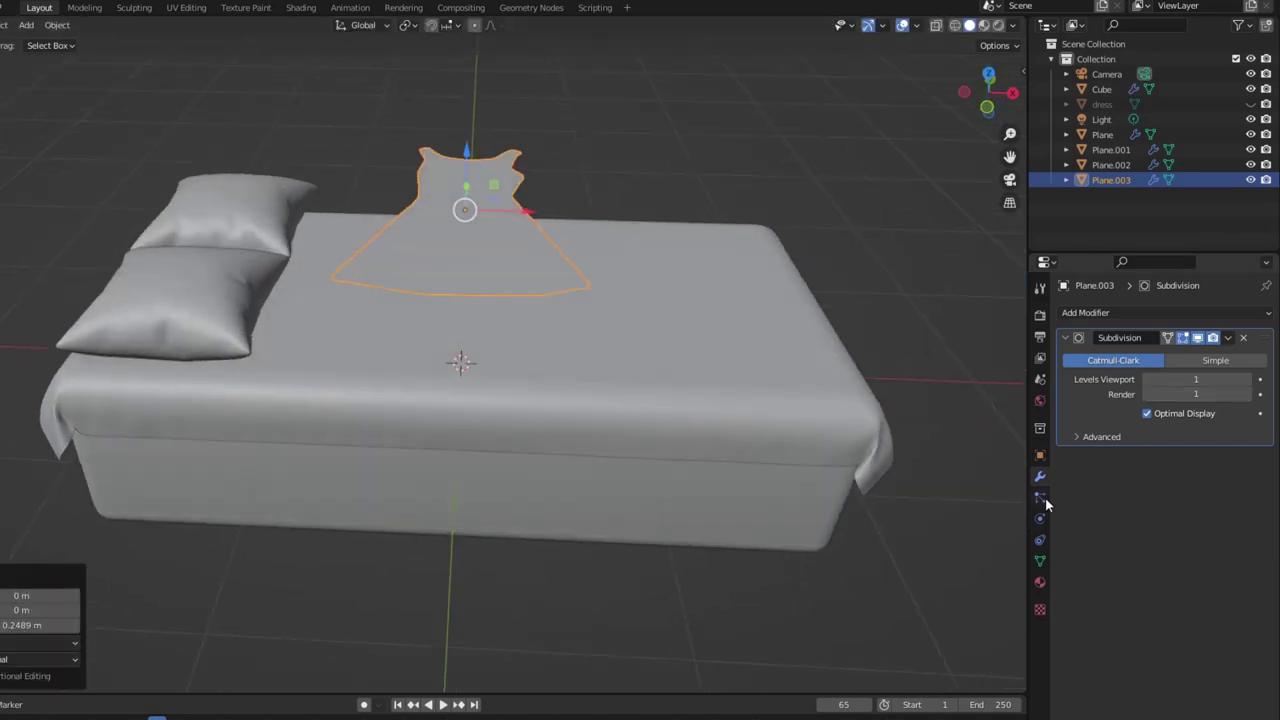
left_click(1039, 541)
left_click(1039, 518)
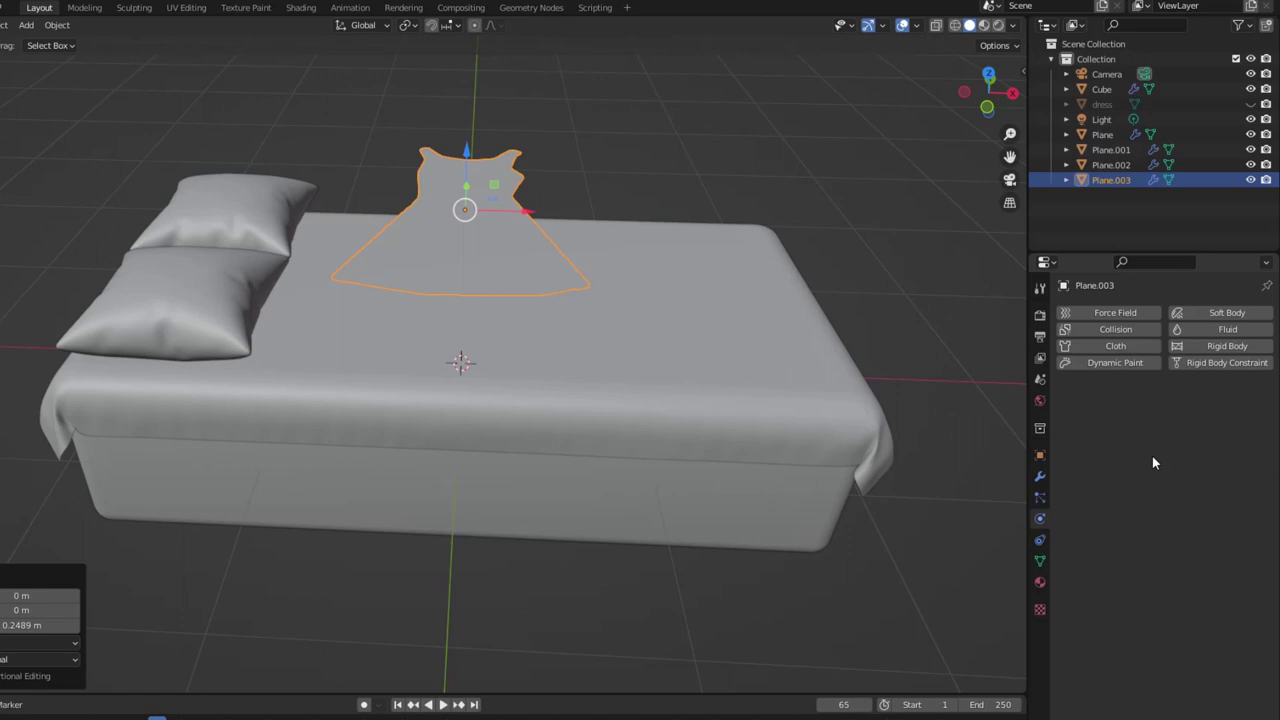
- Give the dress Cloth physics, play the drape onto the bed, then rewind to frame 1
left_click(1116, 348)
scroll(1219, 441, "down", 5)
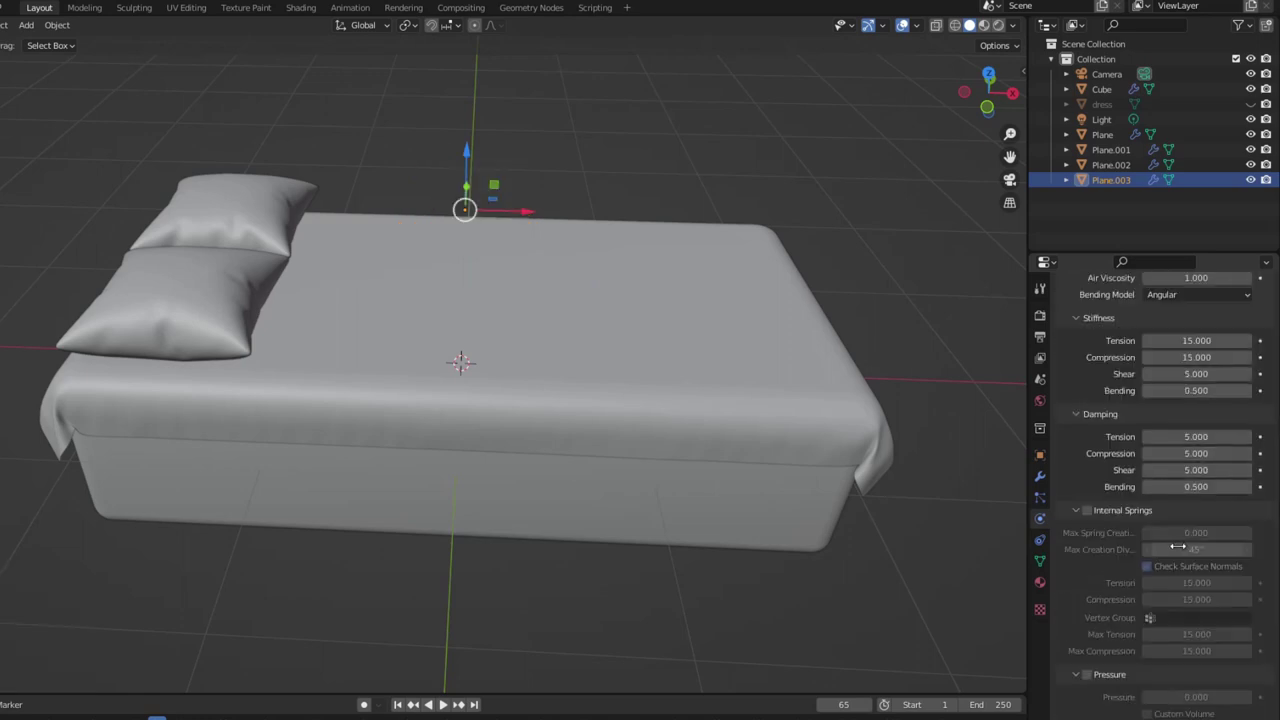
scroll(1178, 546, "up", 3)
scroll(1178, 546, "up", 2)
key("space")
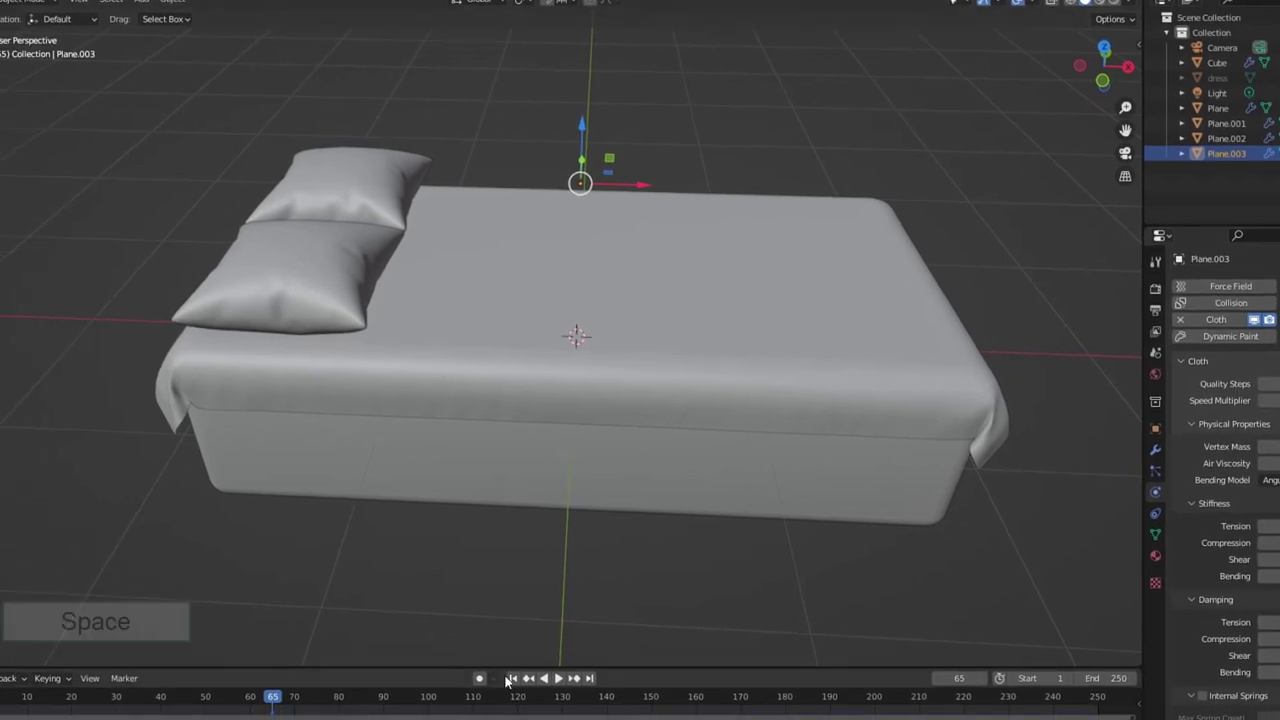
left_click(511, 678)
key("space")
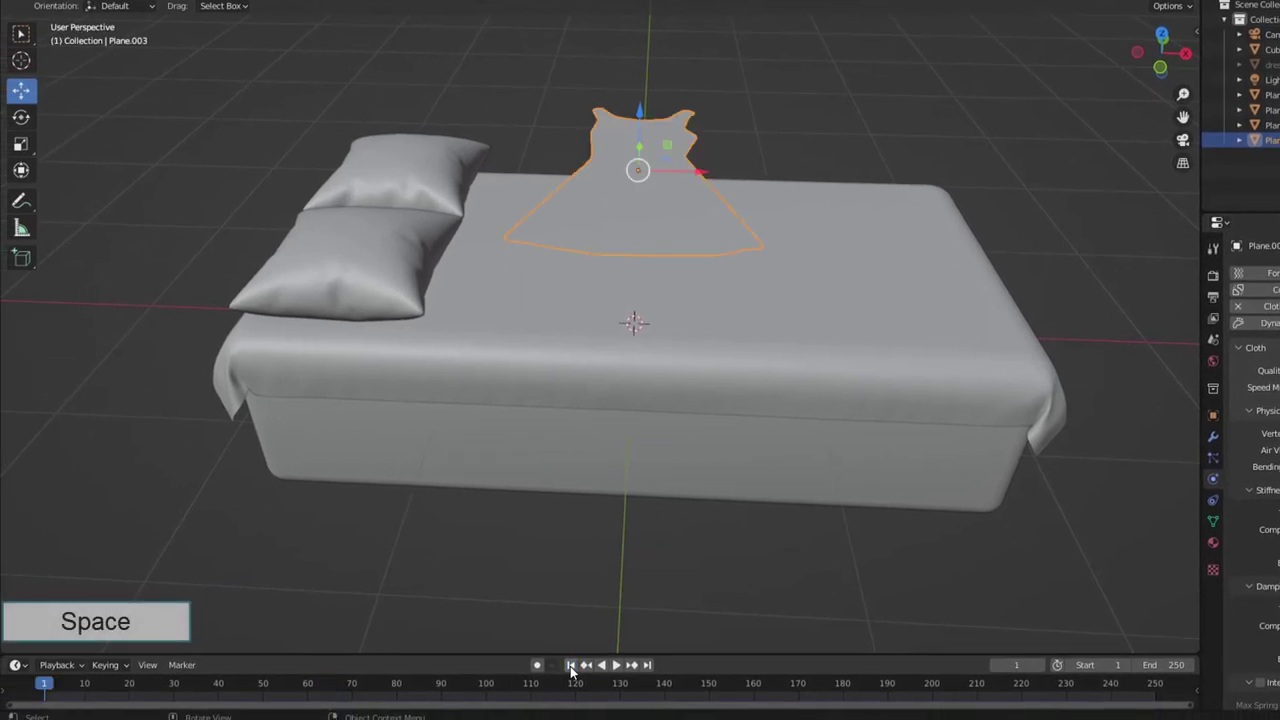
middle_click_drag(737, 306, 663, 300)
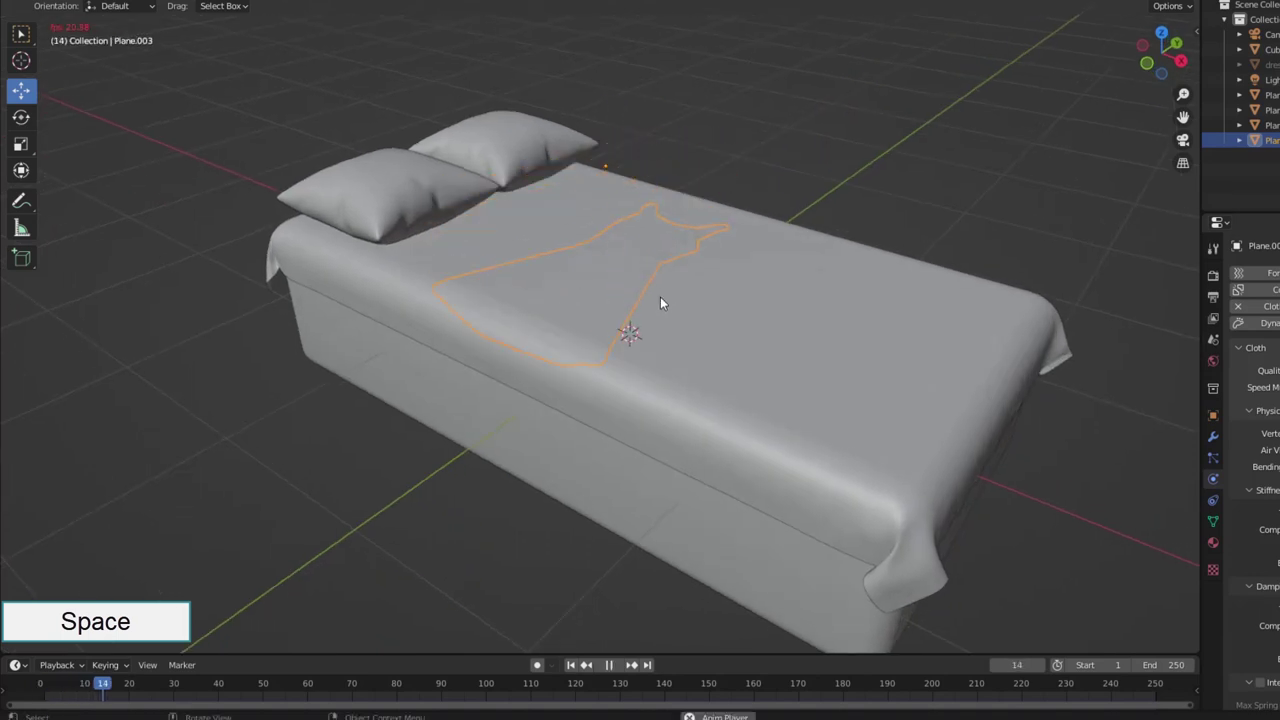
key("space")
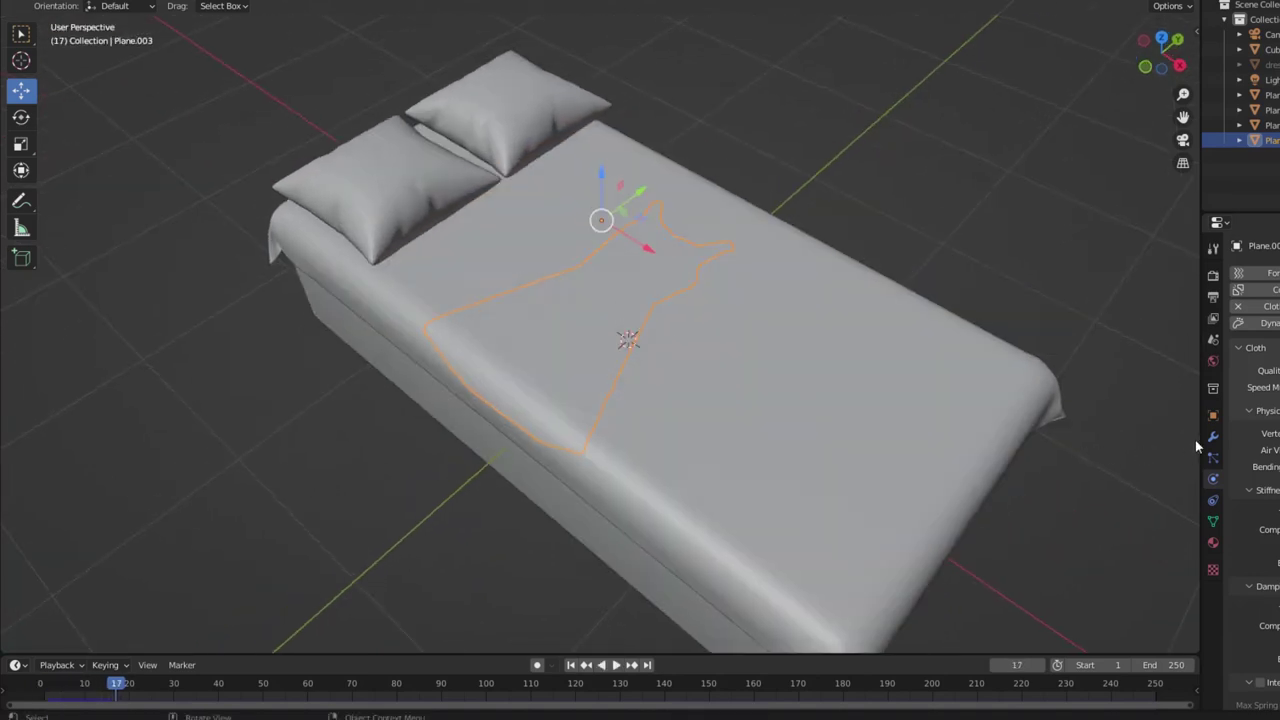
left_click(573, 670)
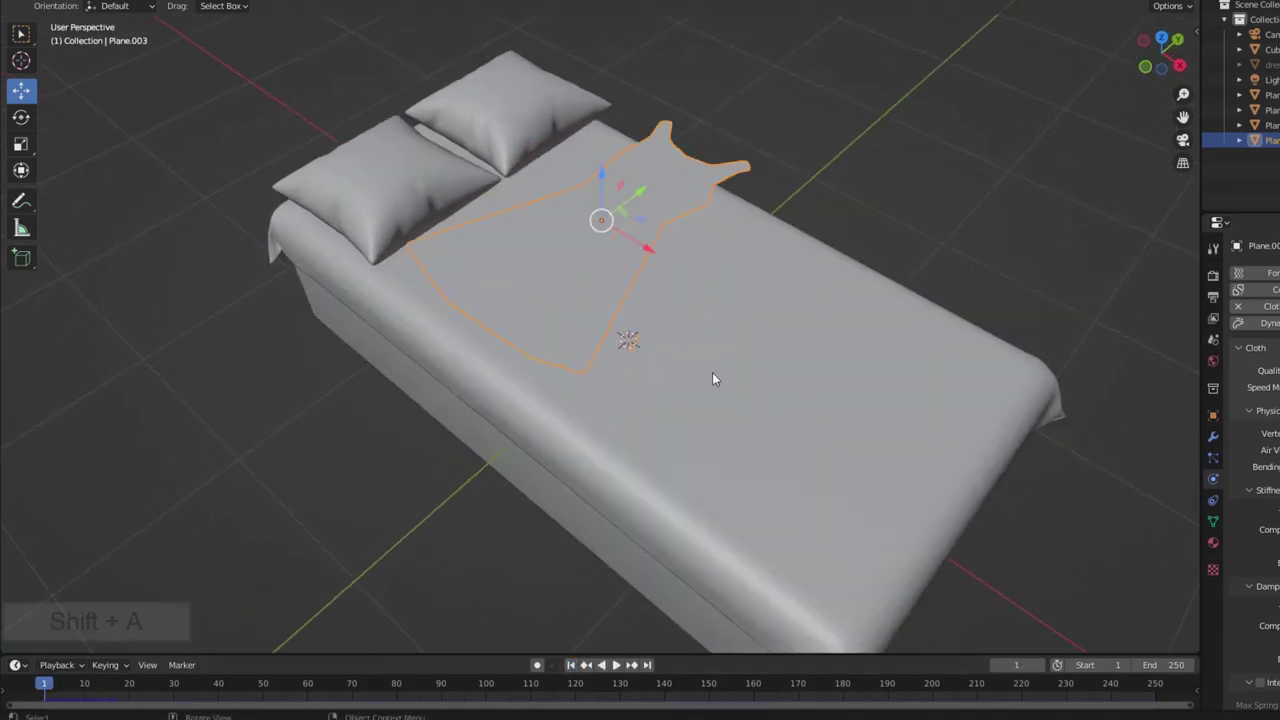
- Add a Turbulence force field with strength 5000 and place it above the bed
key("shift+a")
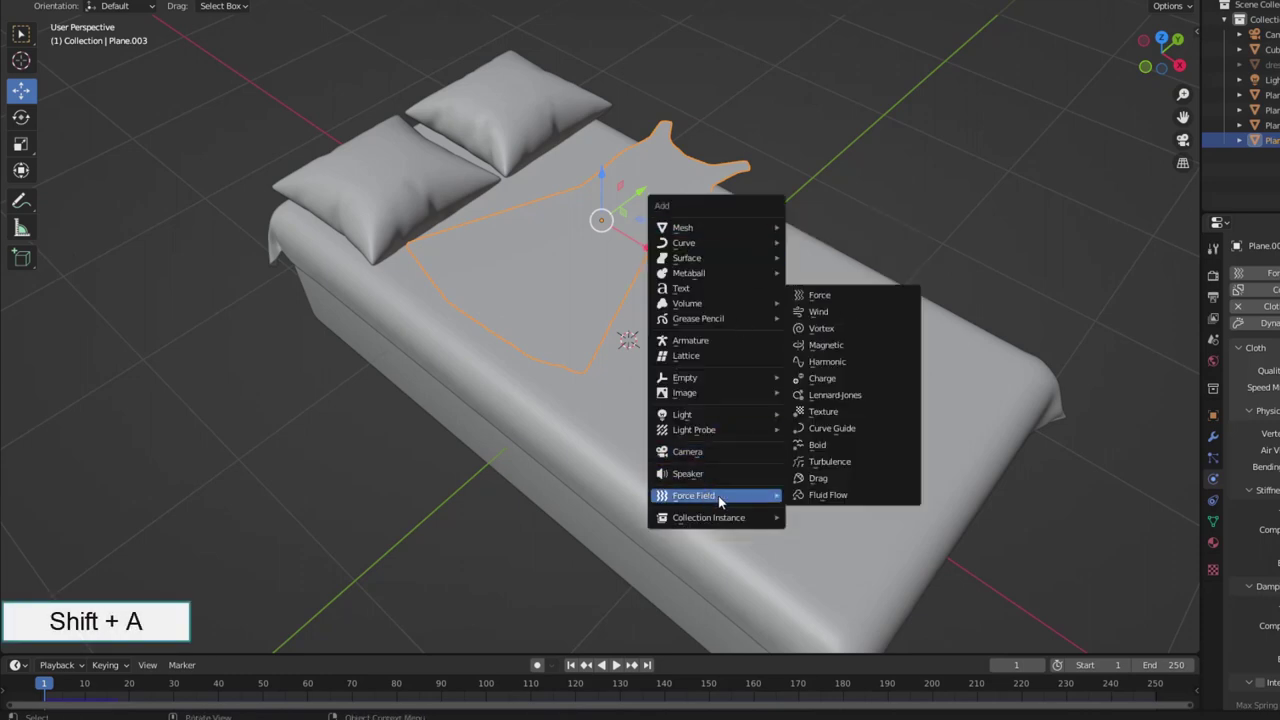
left_click(833, 465)
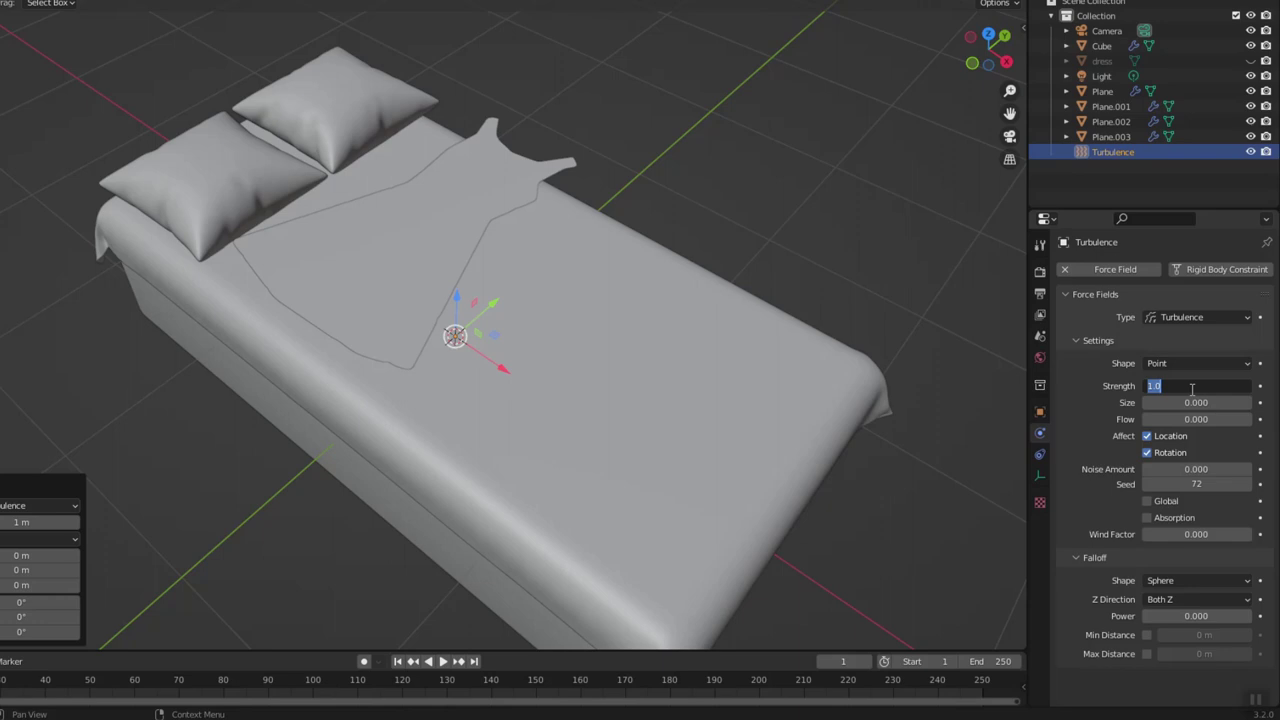
type("000")
key("Return")
middle_click_drag(755, 310, 446, 272)
left_click_drag(446, 272, 446, 111)
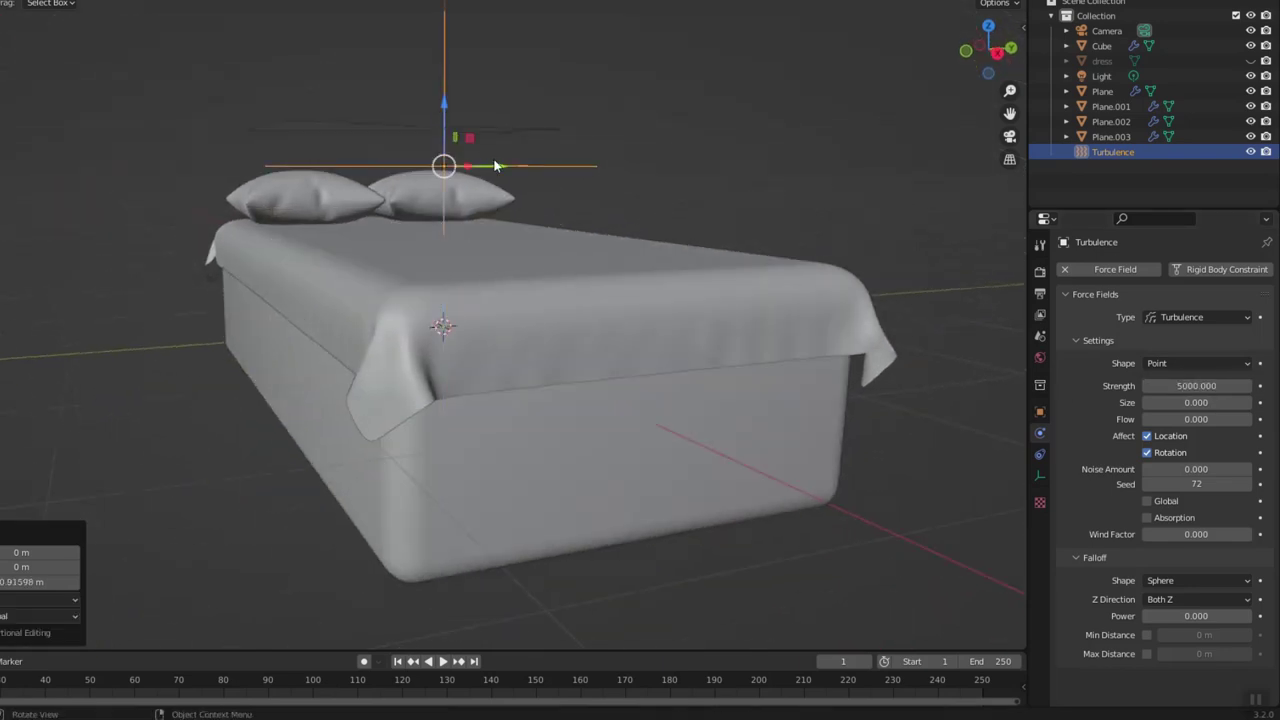
middle_click_drag(526, 178, 503, 181)
left_click_drag(503, 181, 463, 250)
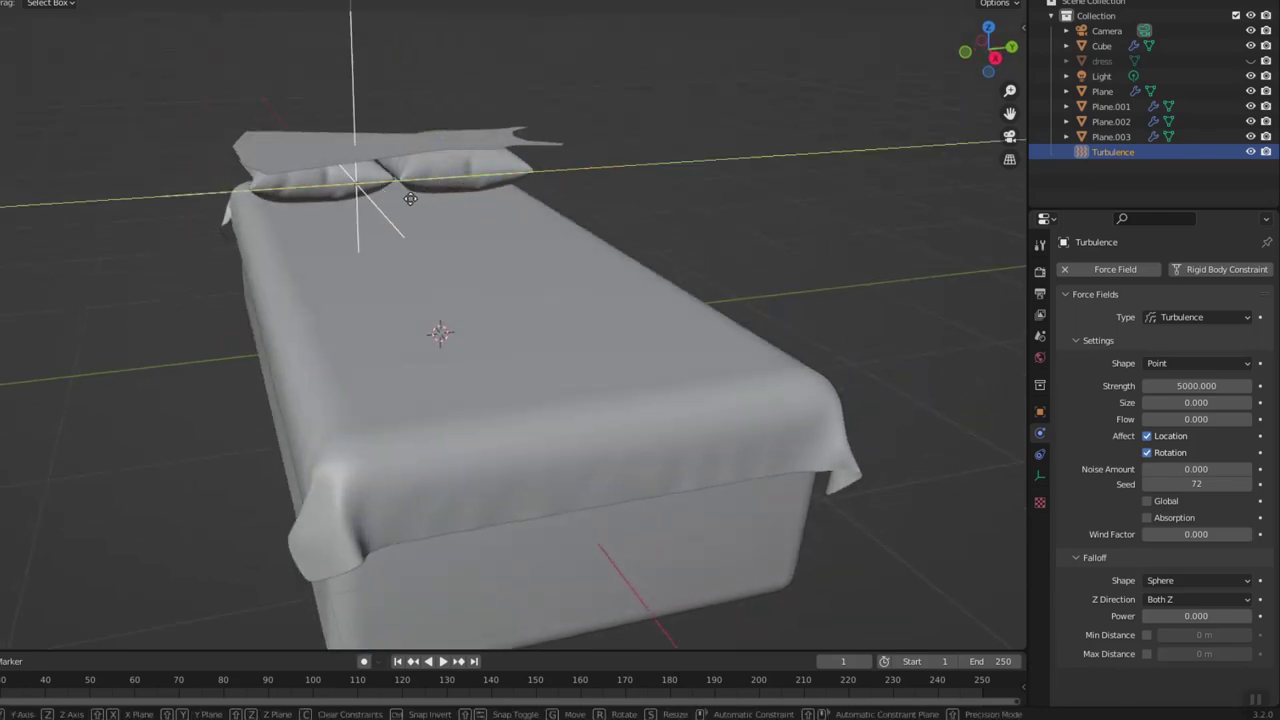
middle_click_drag(463, 250, 469, 273)
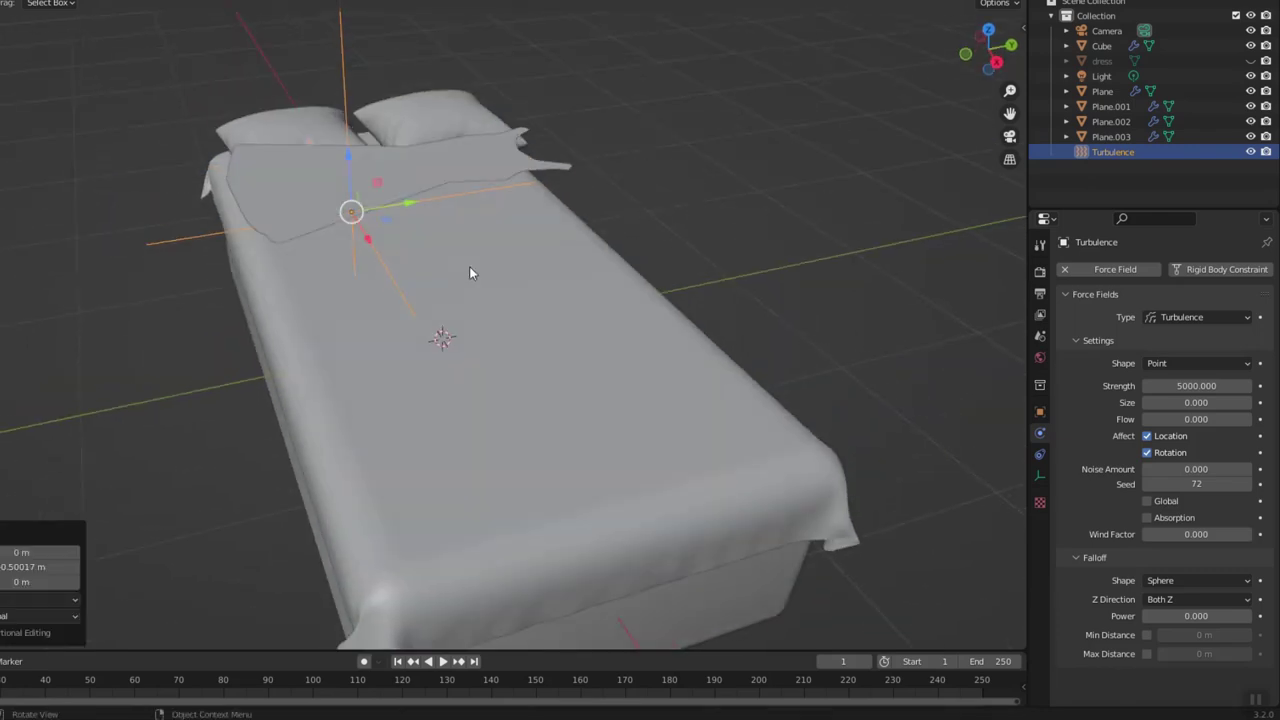
- Replay the cloth simulation until frame 19 as the dress lands crumpled on the sheet
left_click(467, 155)
key("space")
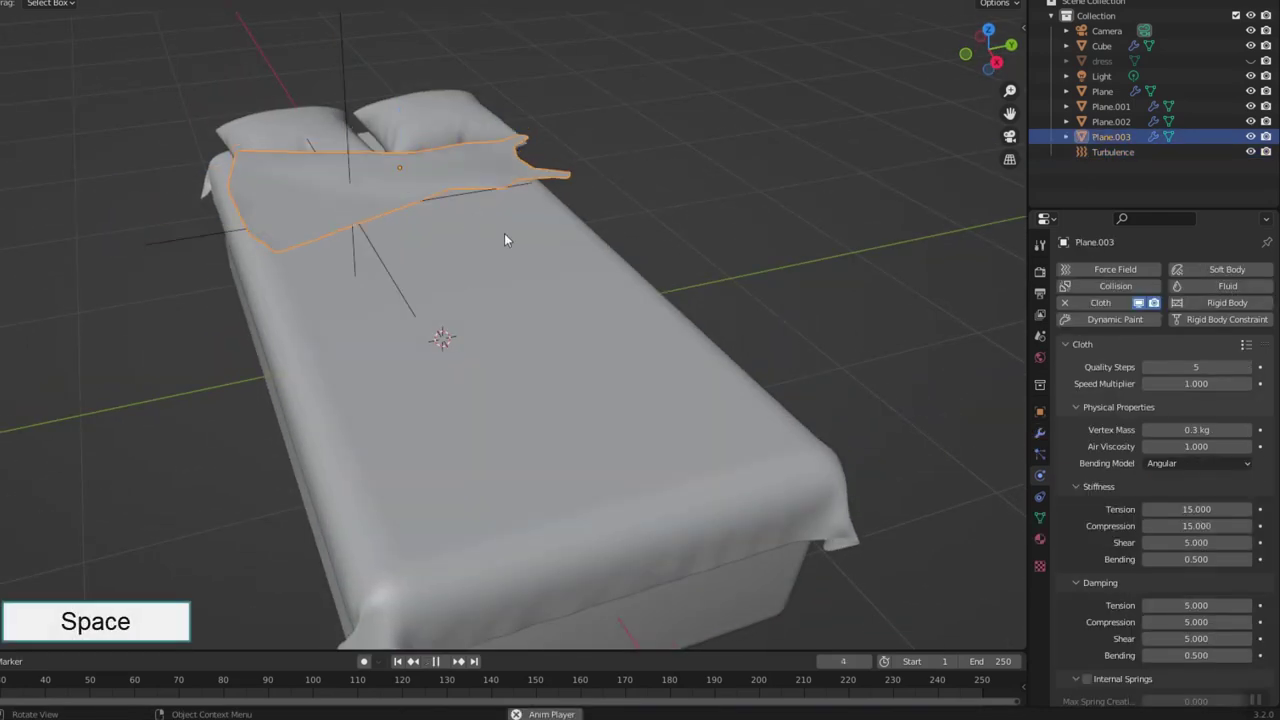
key("space")
mouse_move(494, 328)
middle_mouse_down()
mouse_move(482, 378)
mouse_move(506, 326)
middle_mouse_up()
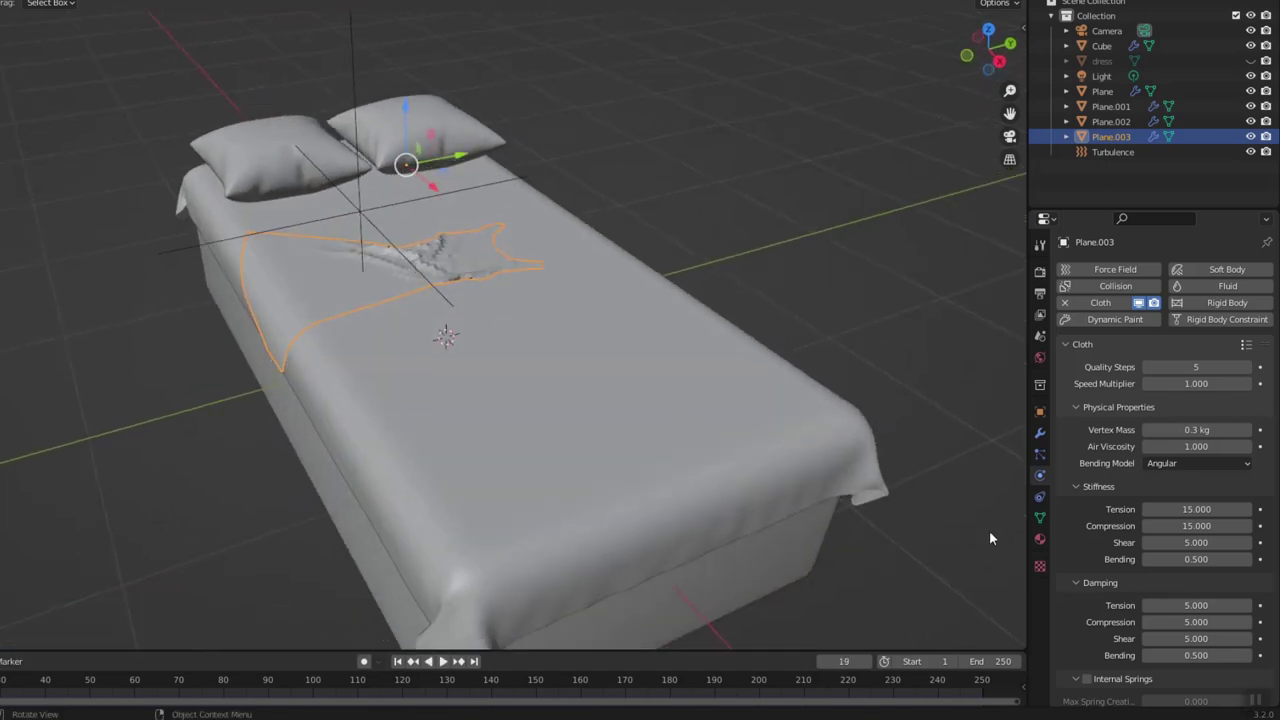
left_click(612, 329)
- Add a Displace modifier to the bed sheet with a new Clouds texture at strength 0.1
left_click(1040, 432)
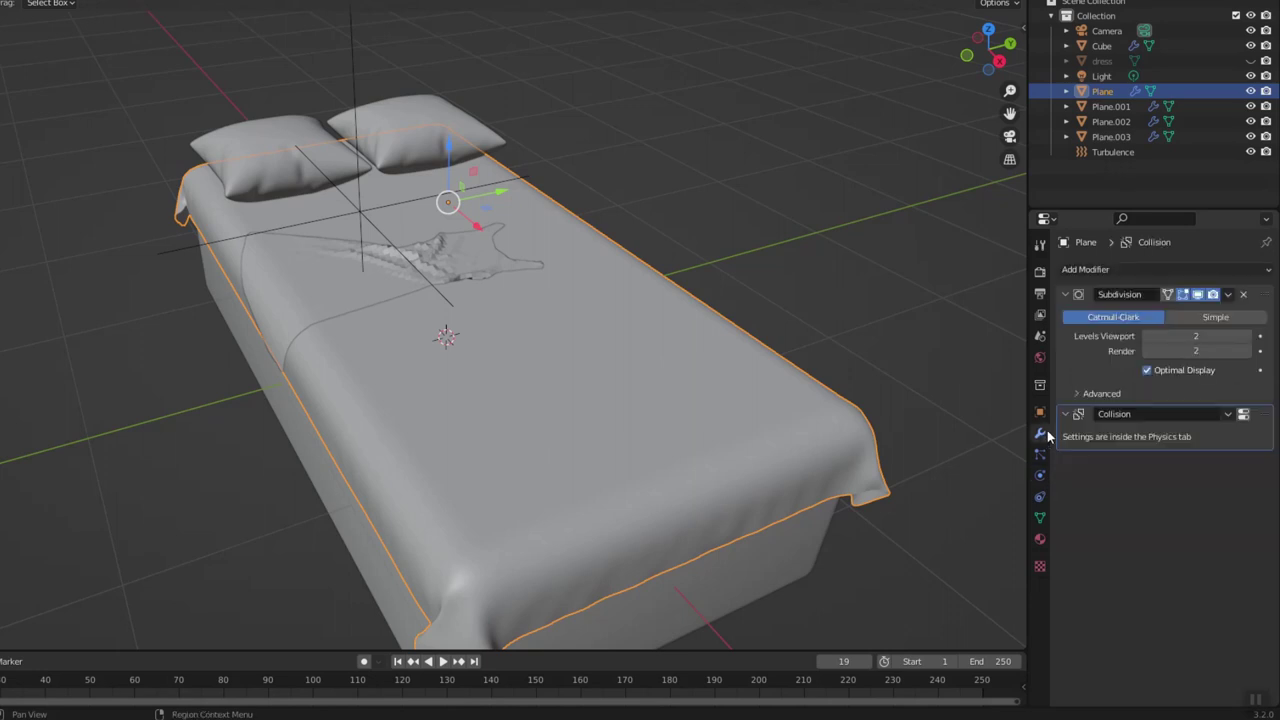
left_click(1150, 266)
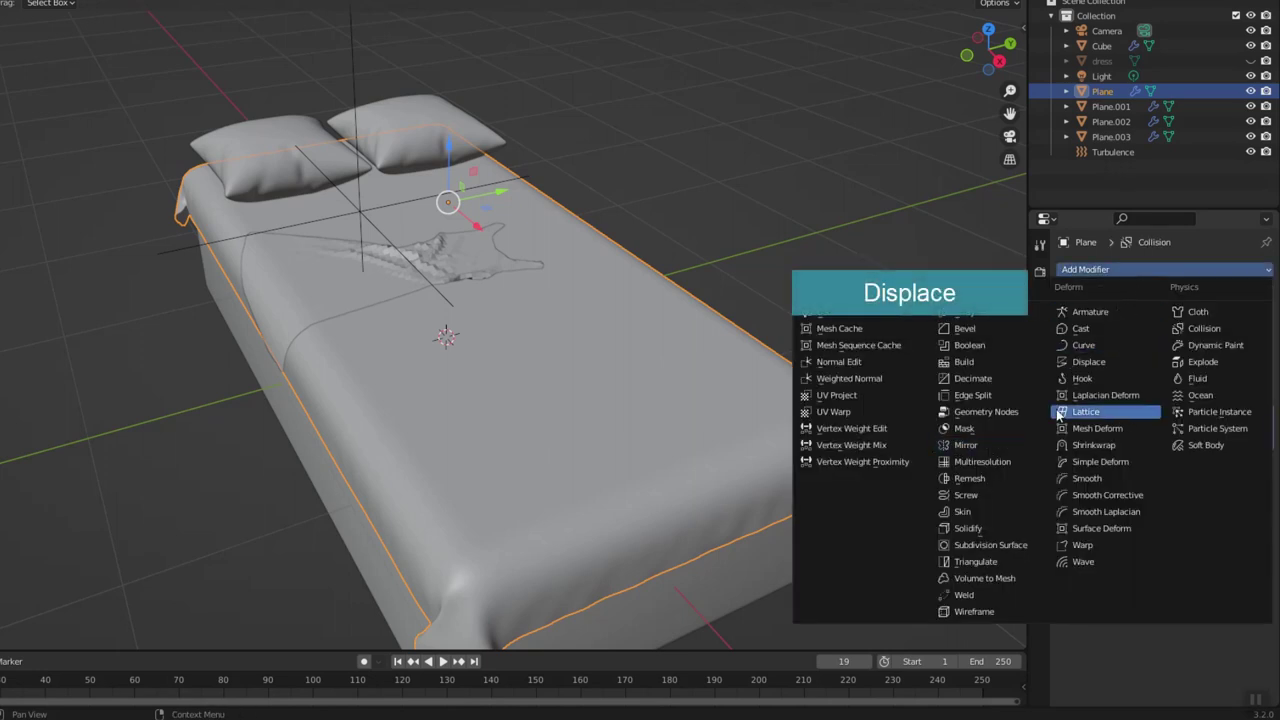
left_click(1089, 362)
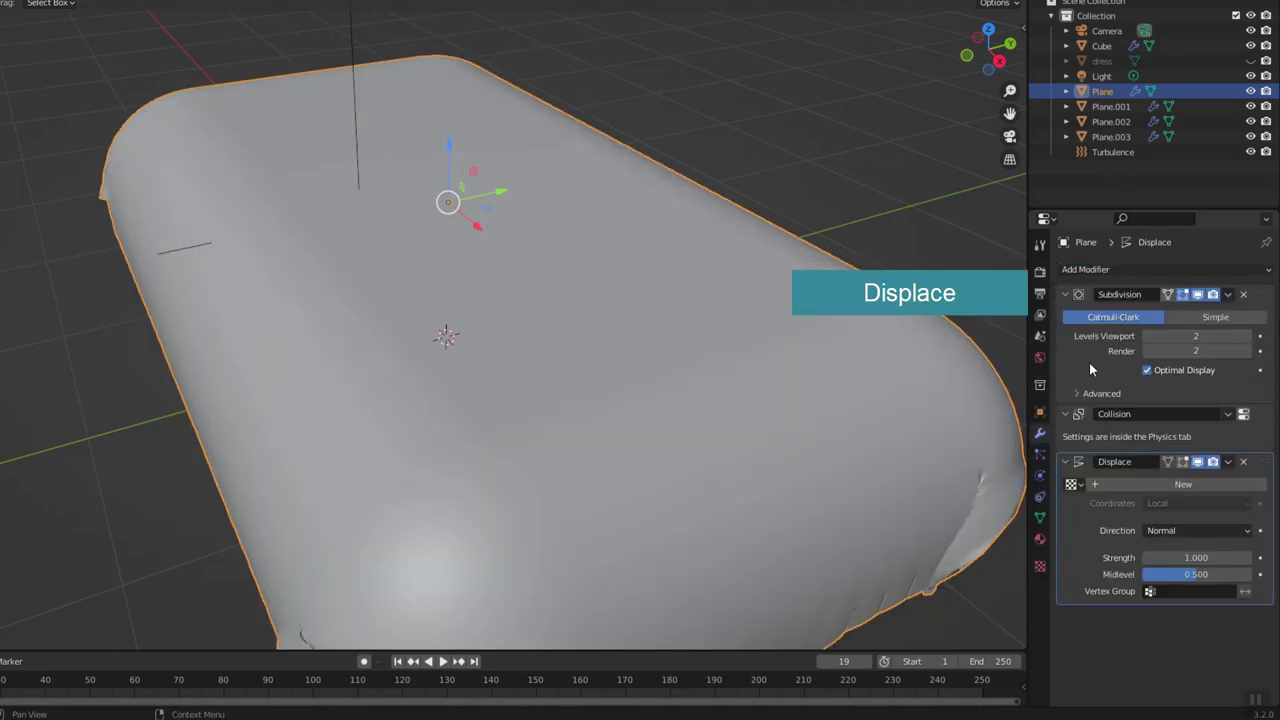
left_click(1262, 484)
left_click(1256, 486)
left_click(1150, 315)
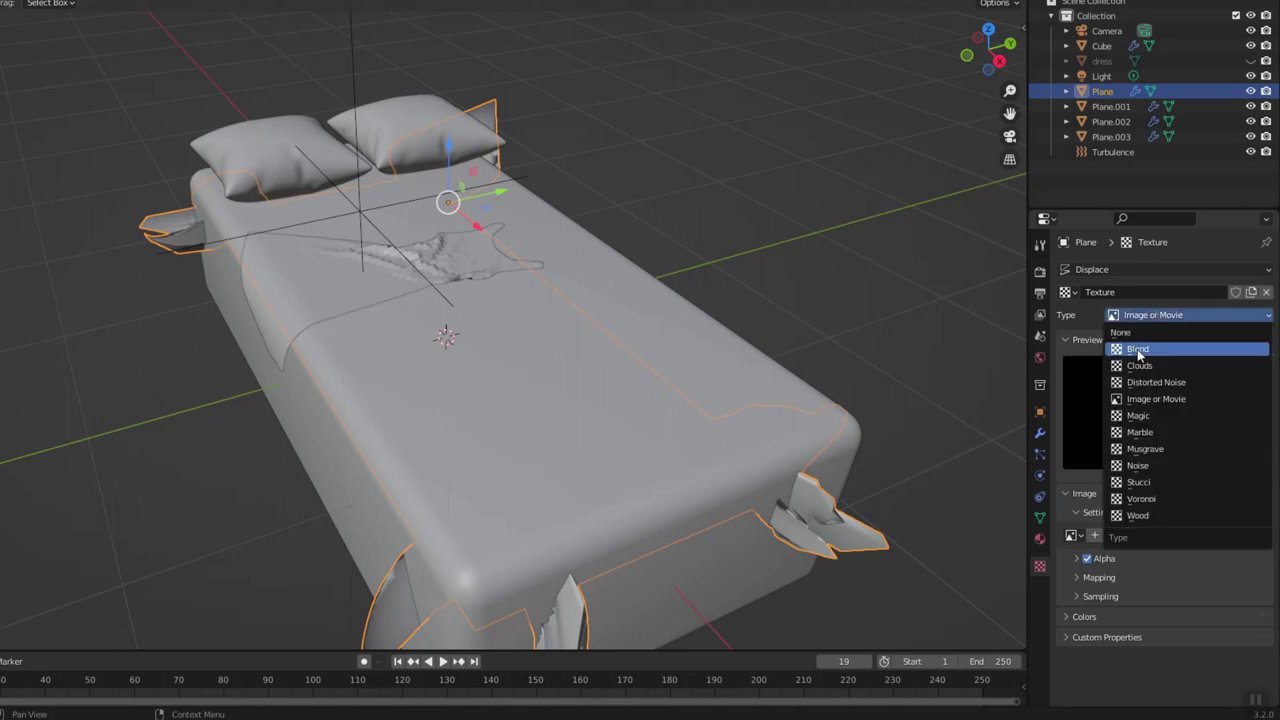
left_click(1133, 368)
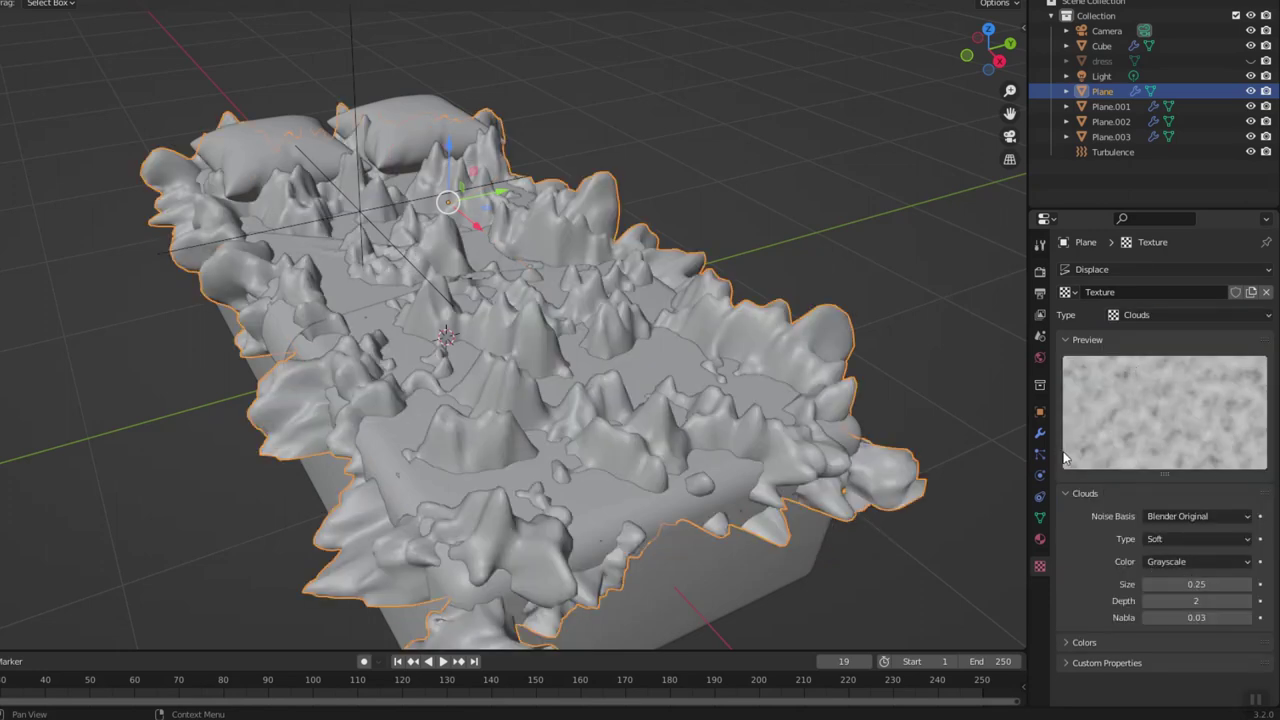
left_click(1040, 433)
double_click(1192, 555)
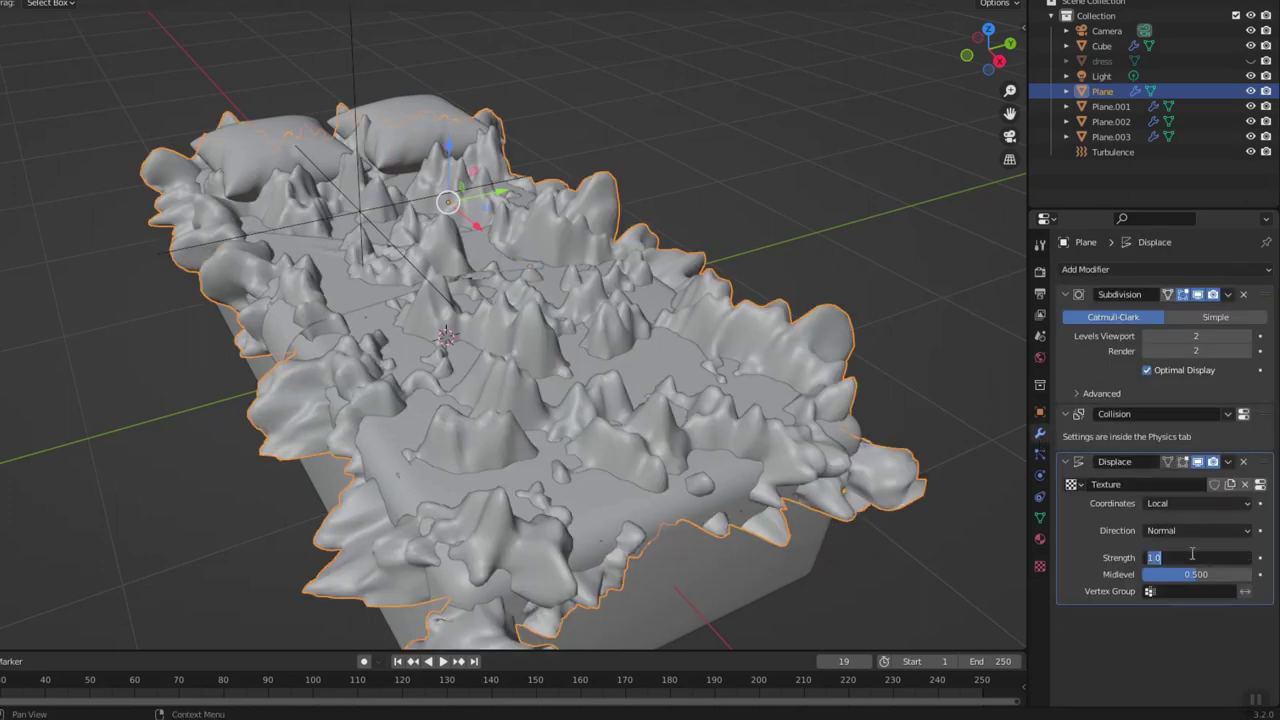
type("0.1")
key("Return")
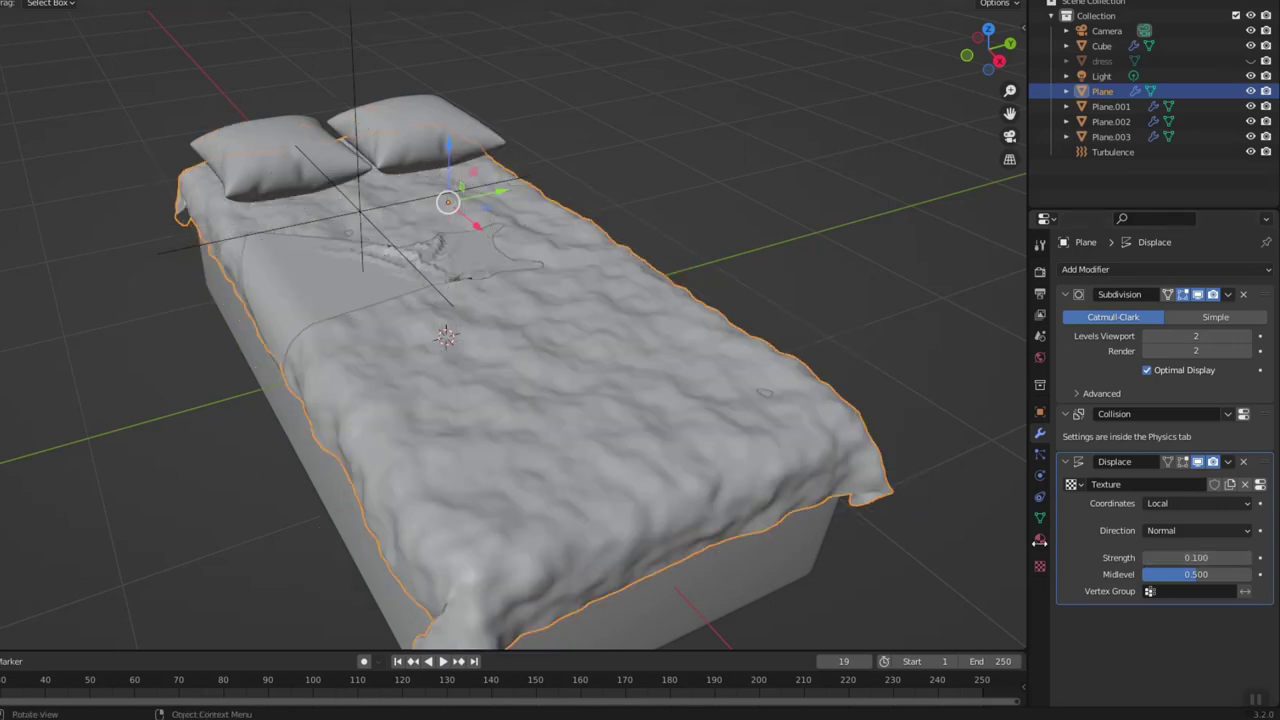
- Shrink the Clouds size to 0.08, move Displace above Collision, and replay the simulation
left_click(1259, 484)
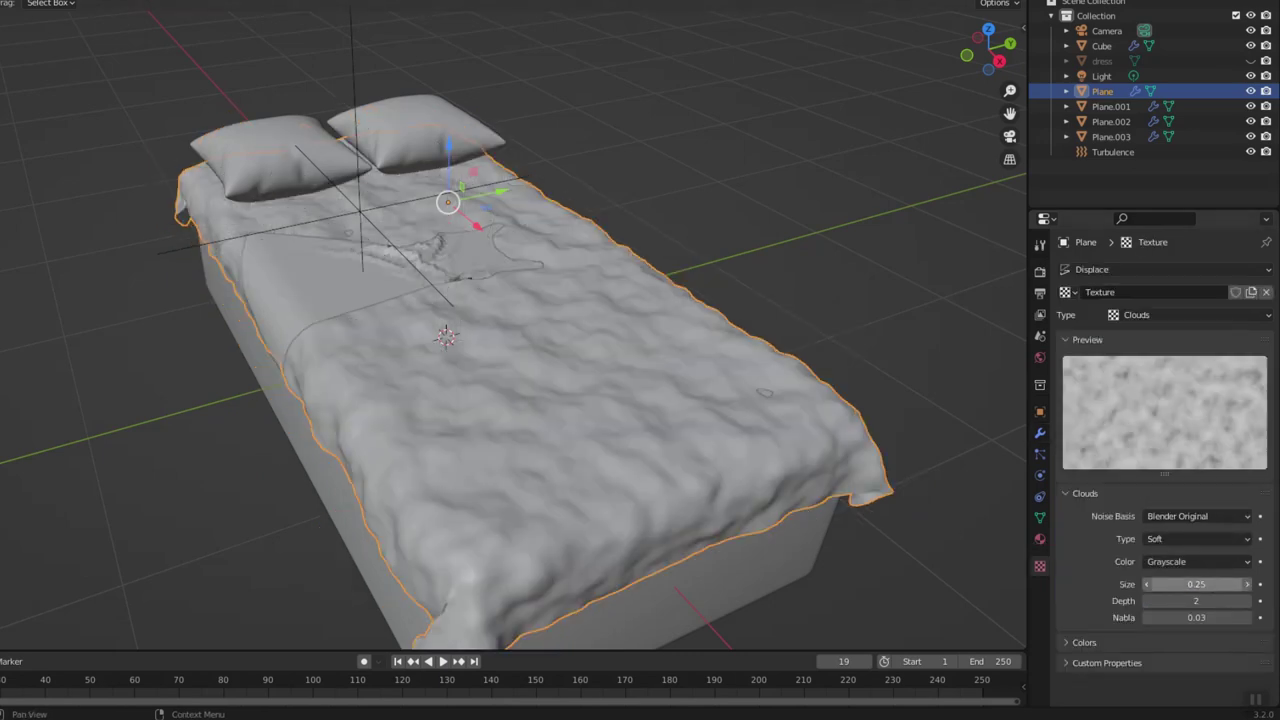
mouse_move(1196, 584)
left_mouse_down()
mouse_move(1150, 584)
mouse_move(1185, 584)
left_mouse_up()
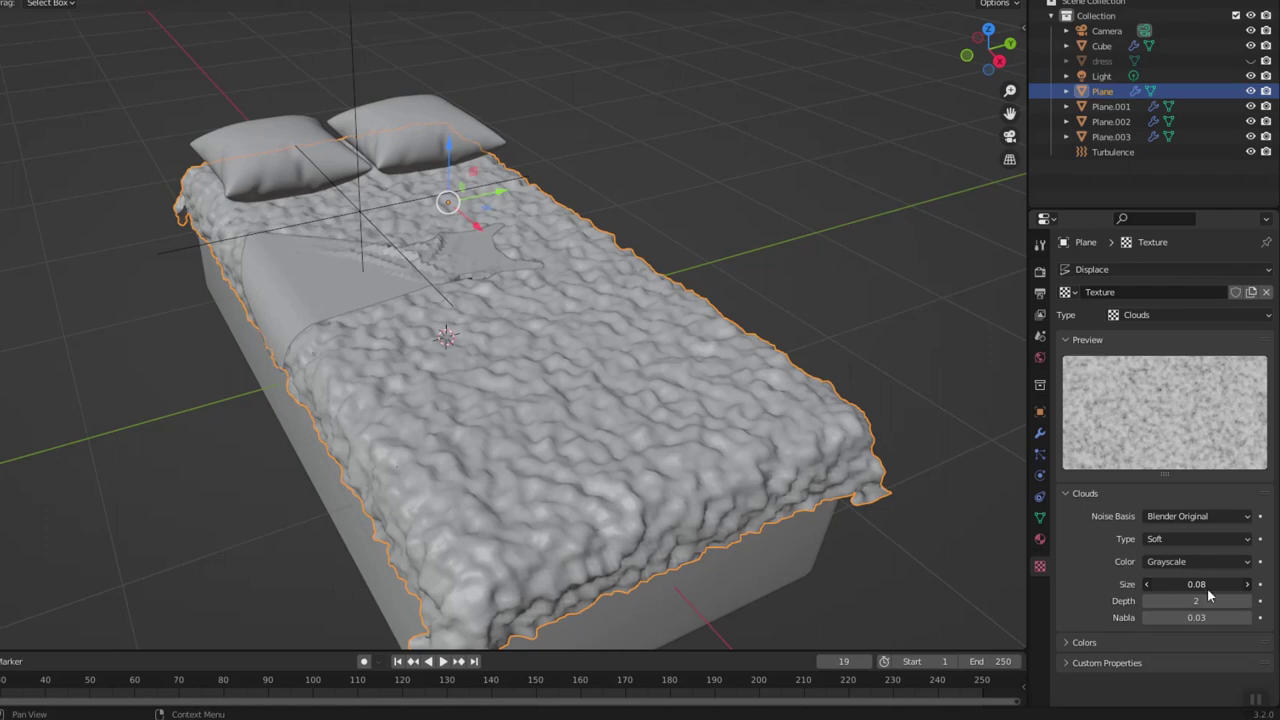
left_click(1040, 435)
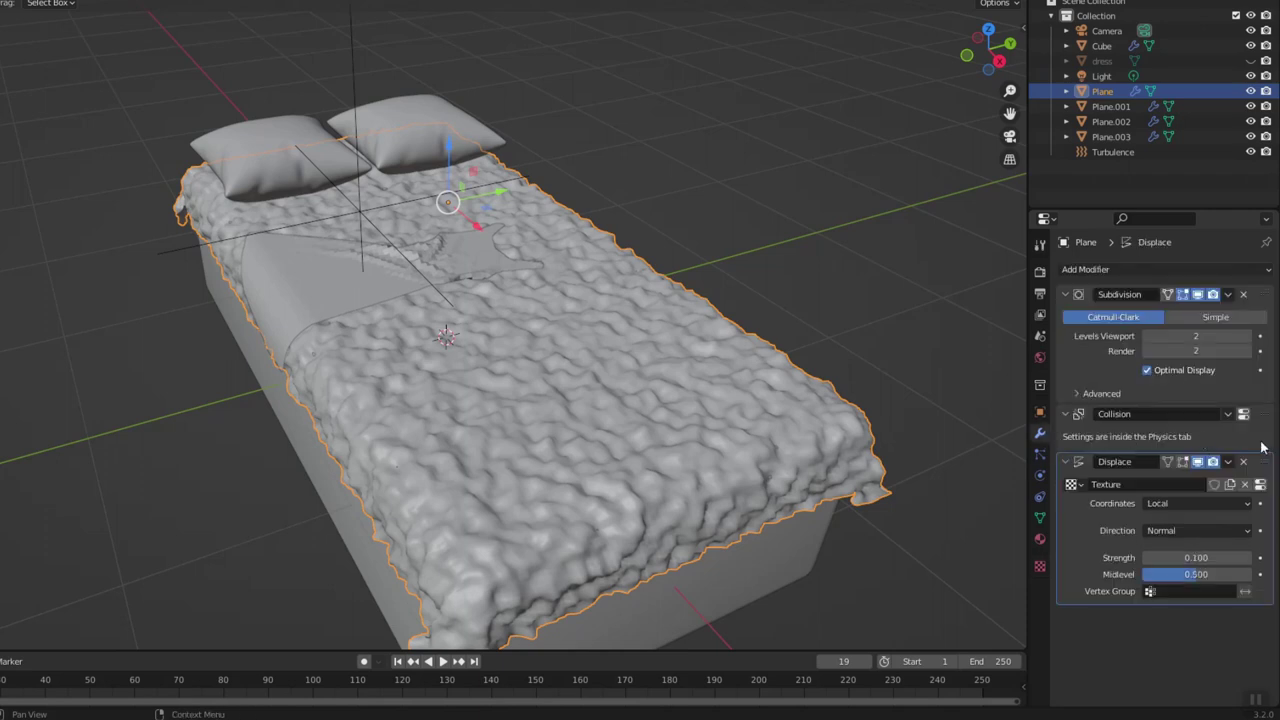
left_click_drag(1263, 462, 1263, 412)
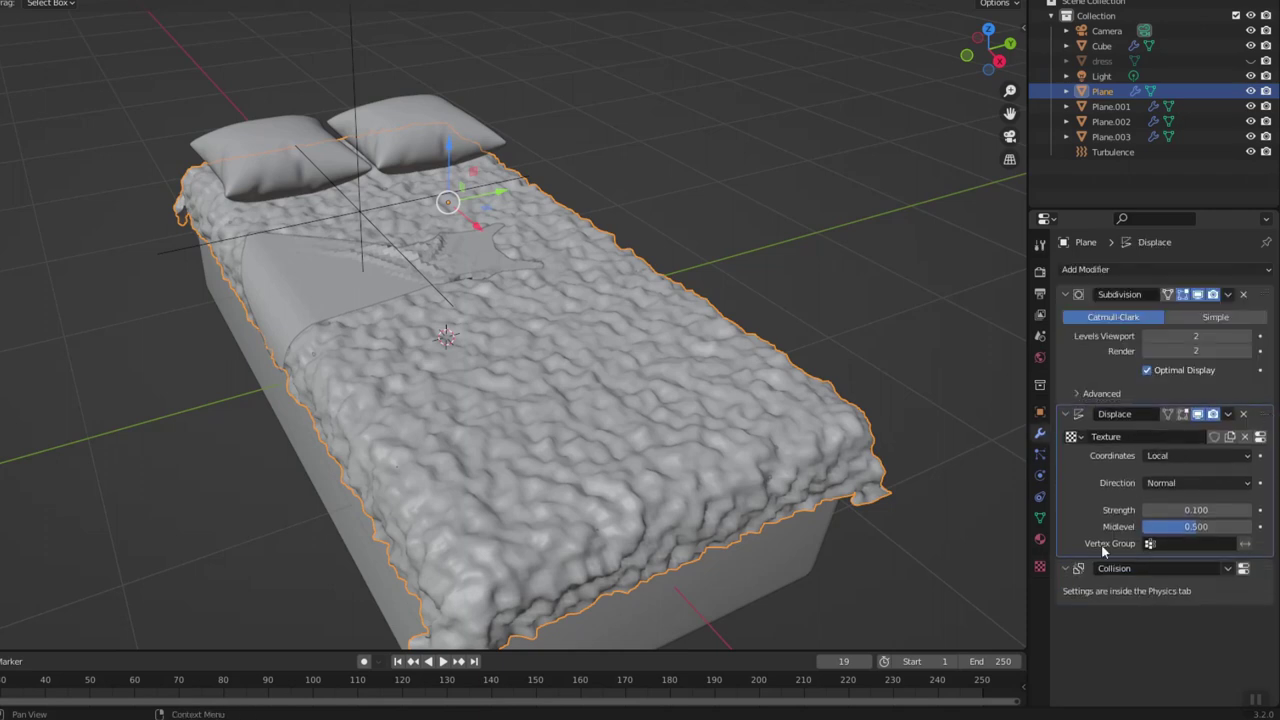
left_click(400, 665)
key("space")
mouse_move(460, 480)
middle_mouse_down()
mouse_move(456, 452)
mouse_move(505, 444)
middle_mouse_up()
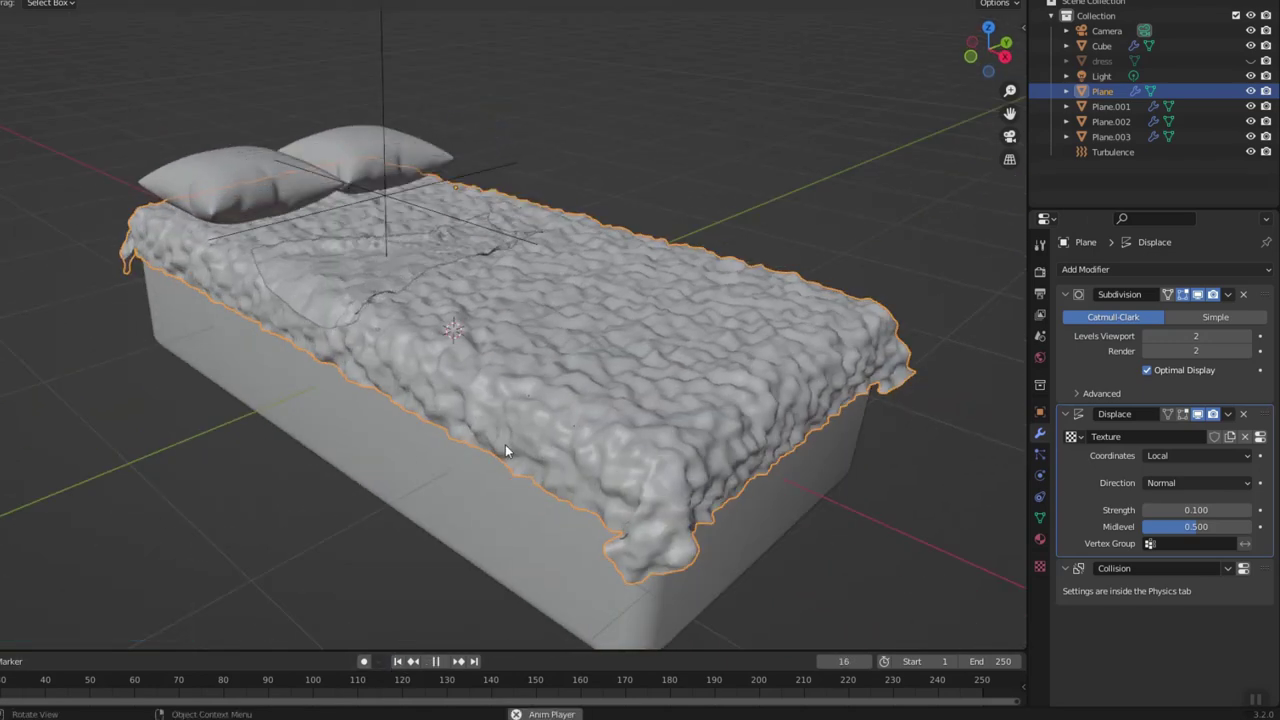
key("space")
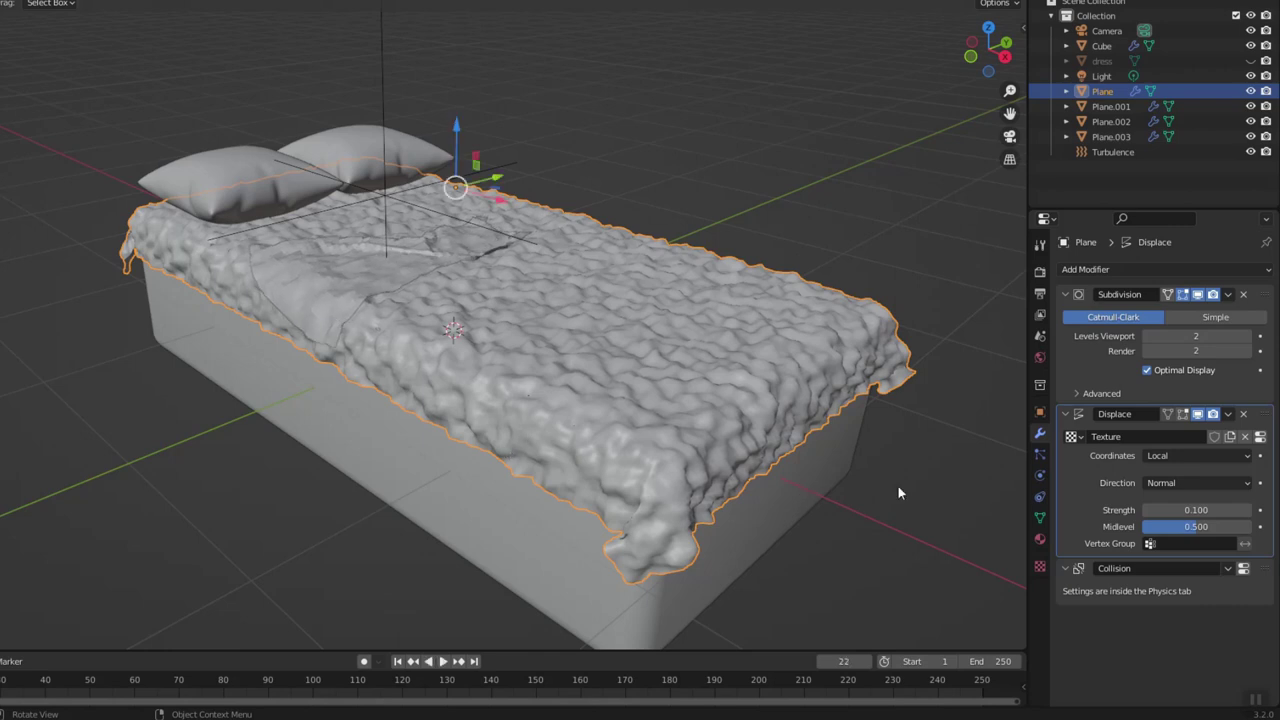
- Hide Displace in the viewport, then give the dress another Subdivision Surface modifier and smooth shading
left_click(1198, 414)
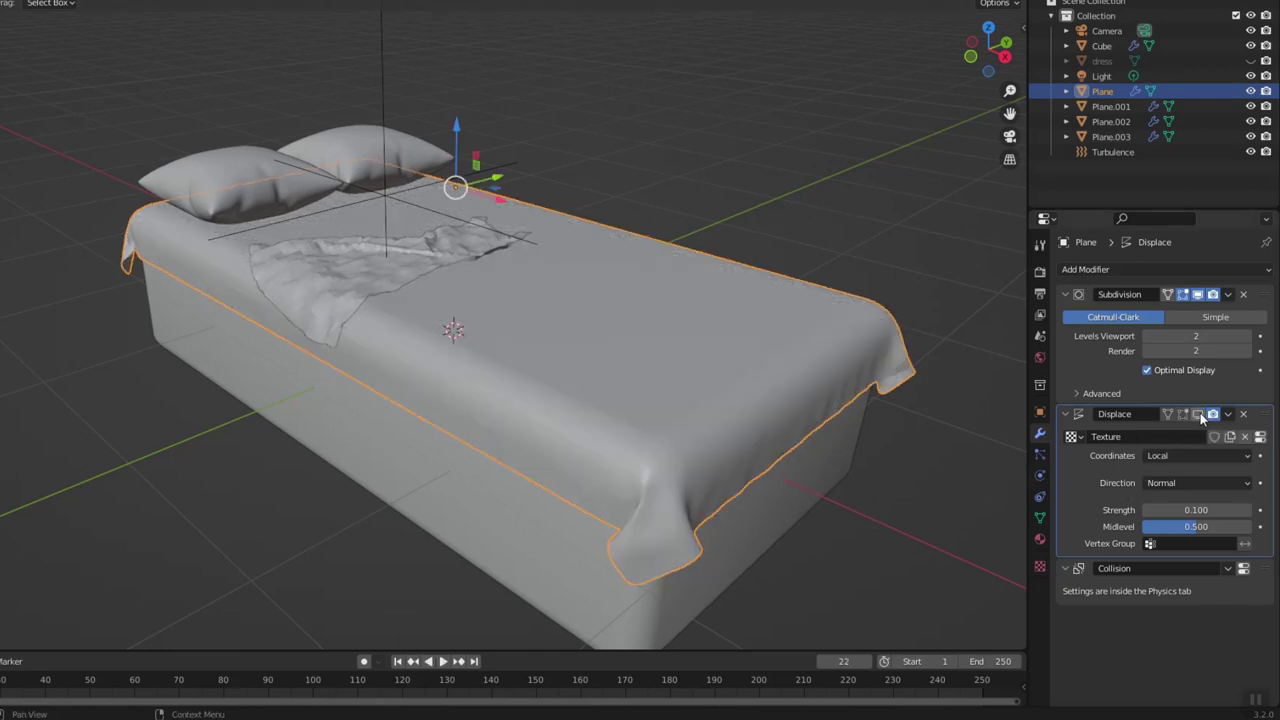
left_click(475, 250)
left_click(1128, 270)
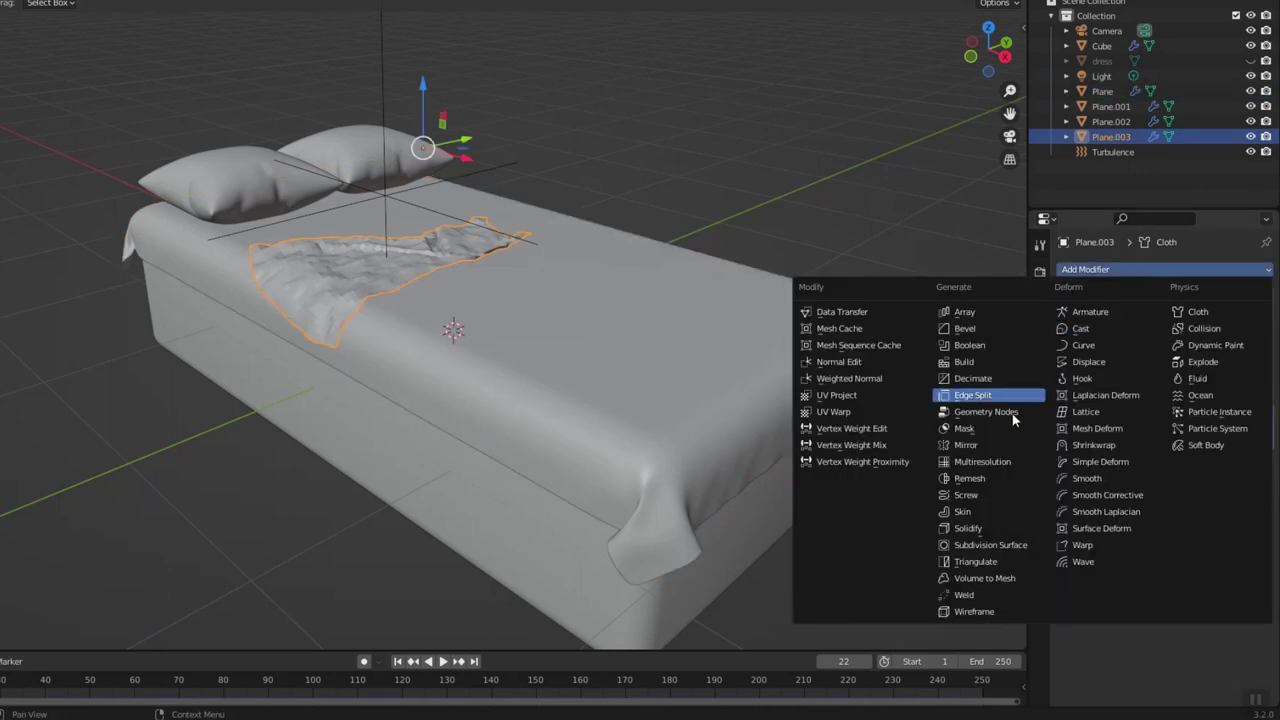
left_click(997, 540)
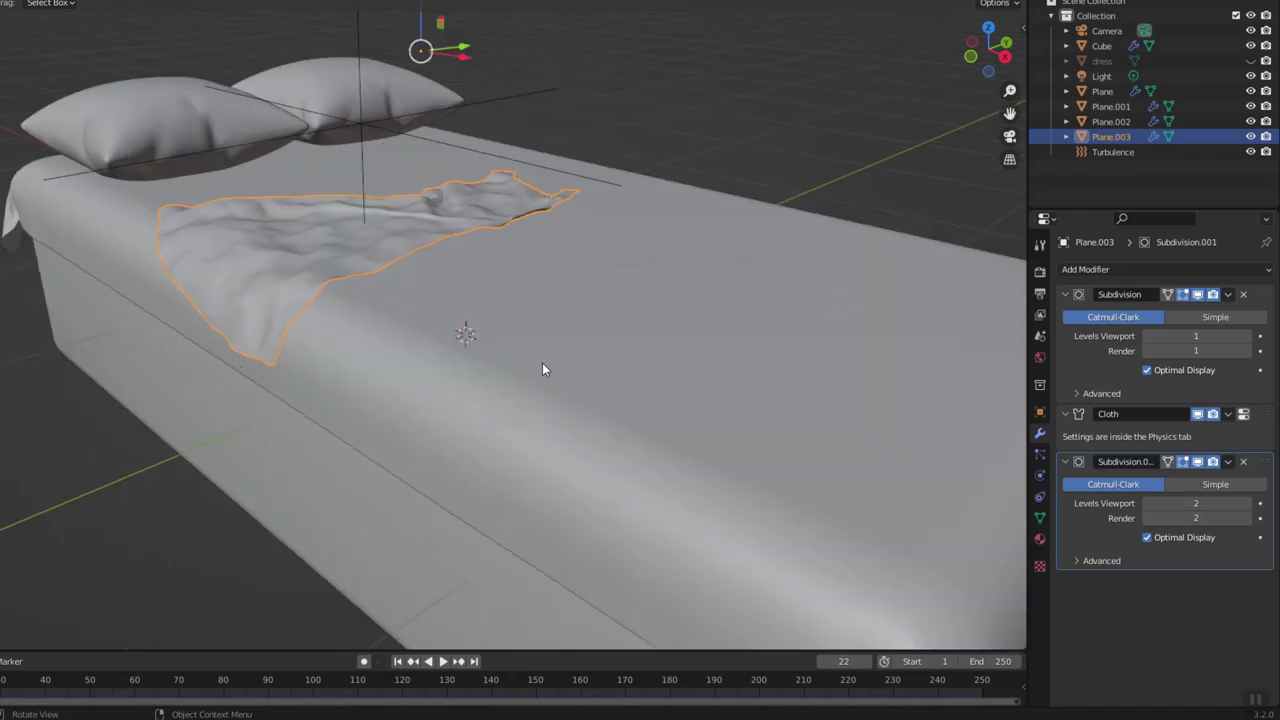
mouse_move(543, 366)
middle_mouse_down()
mouse_move(586, 434)
mouse_move(686, 434)
mouse_move(608, 357)
middle_mouse_up()
right_click(578, 327)
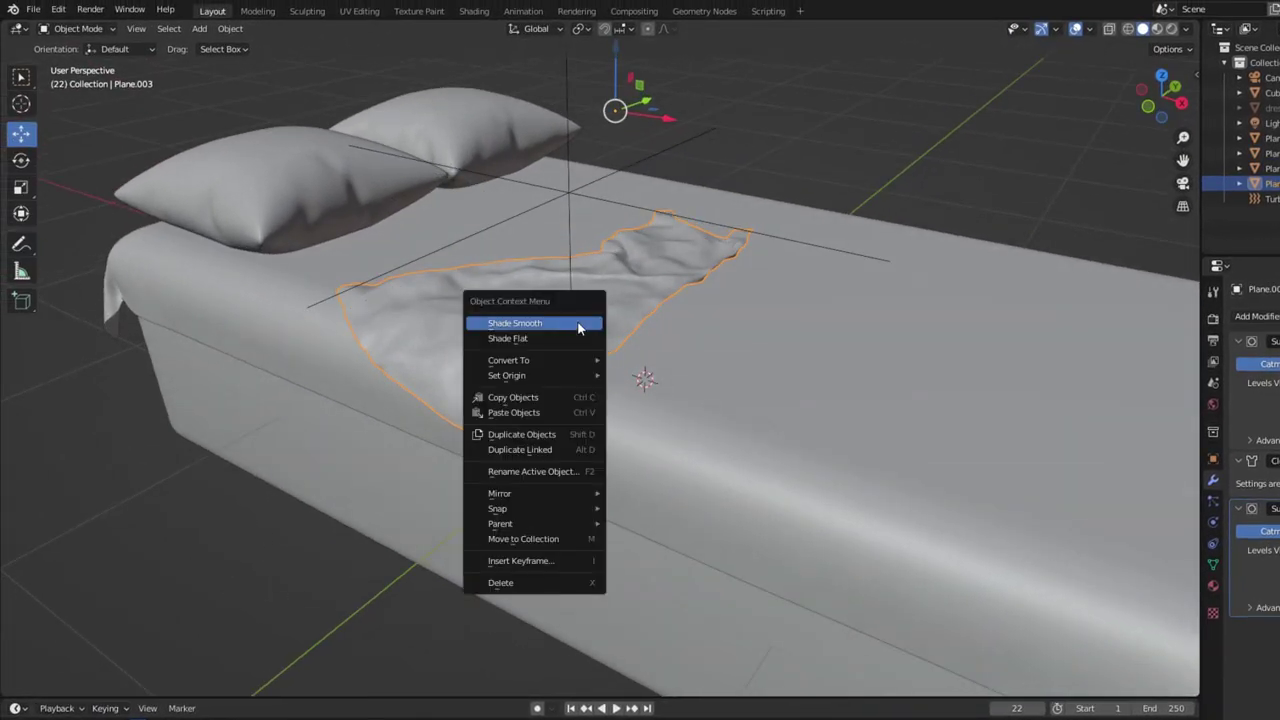
left_click(578, 327)
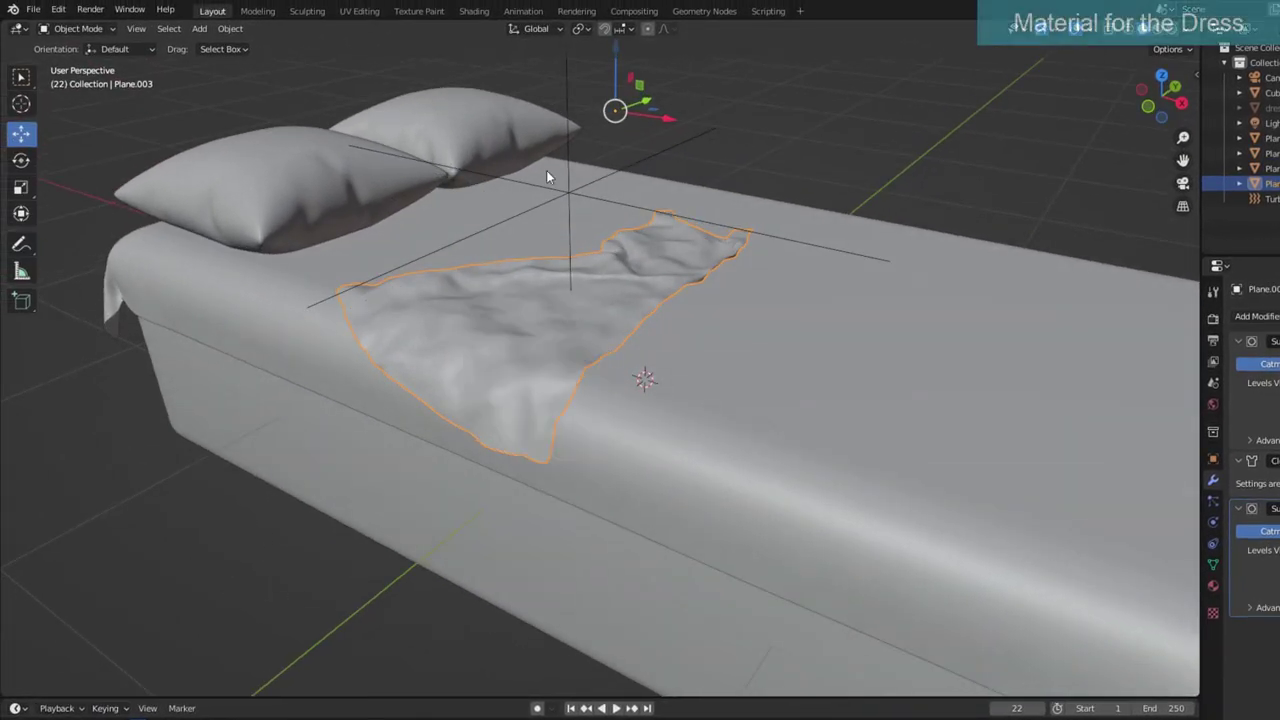
- In the Shading workspace, frame the dress and create a new material for it
left_click(474, 11)
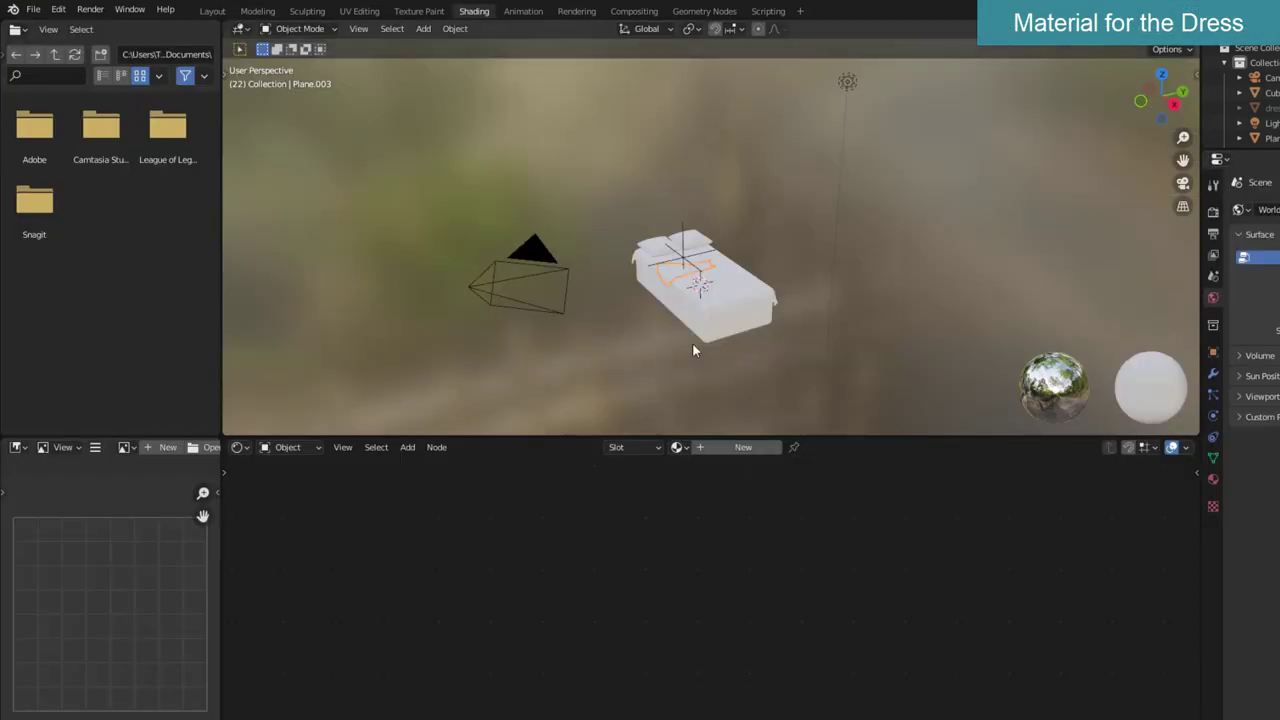
scroll(692, 350, "up", 3)
middle_click_drag(757, 371, 794, 308)
scroll(800, 270, "up", 2)
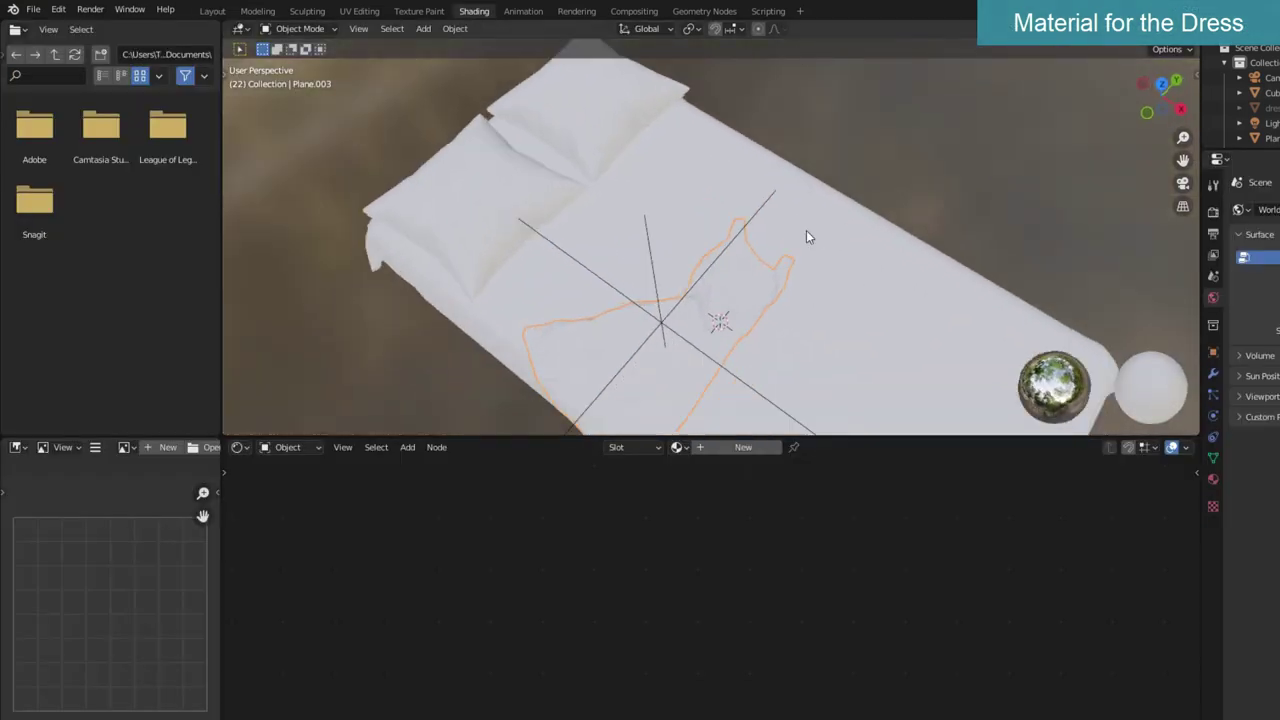
middle_click_drag(808, 237, 779, 277)
left_click_drag(850, 432, 858, 355)
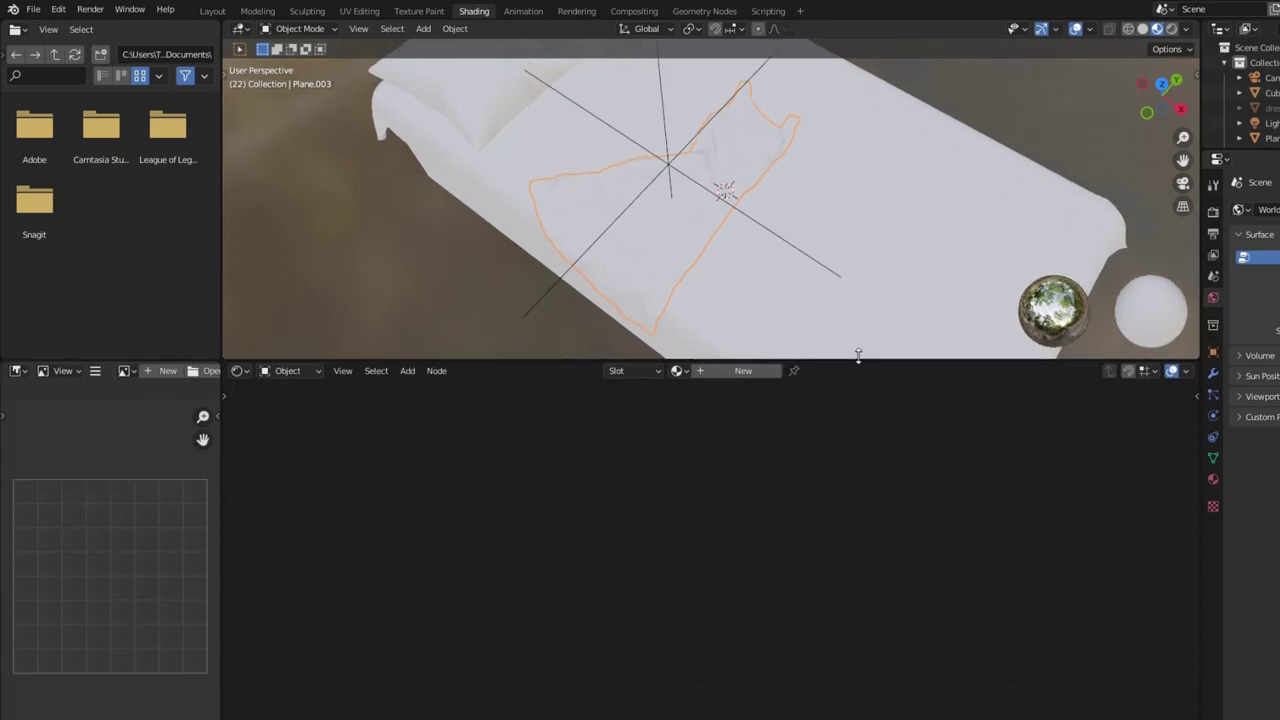
left_click(742, 371)
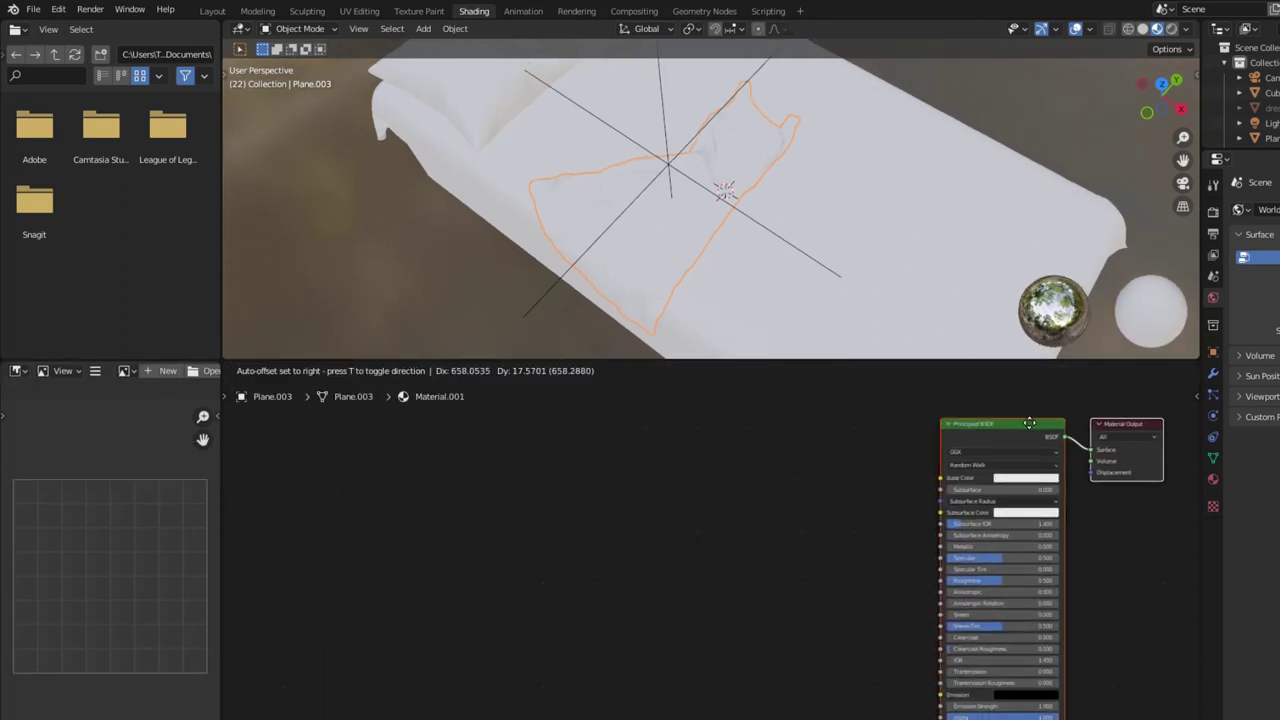
- Add a Voronoi Texture driving Base Color, mapped through UV texture coordinates
left_click(407, 371)
left_click(428, 393)
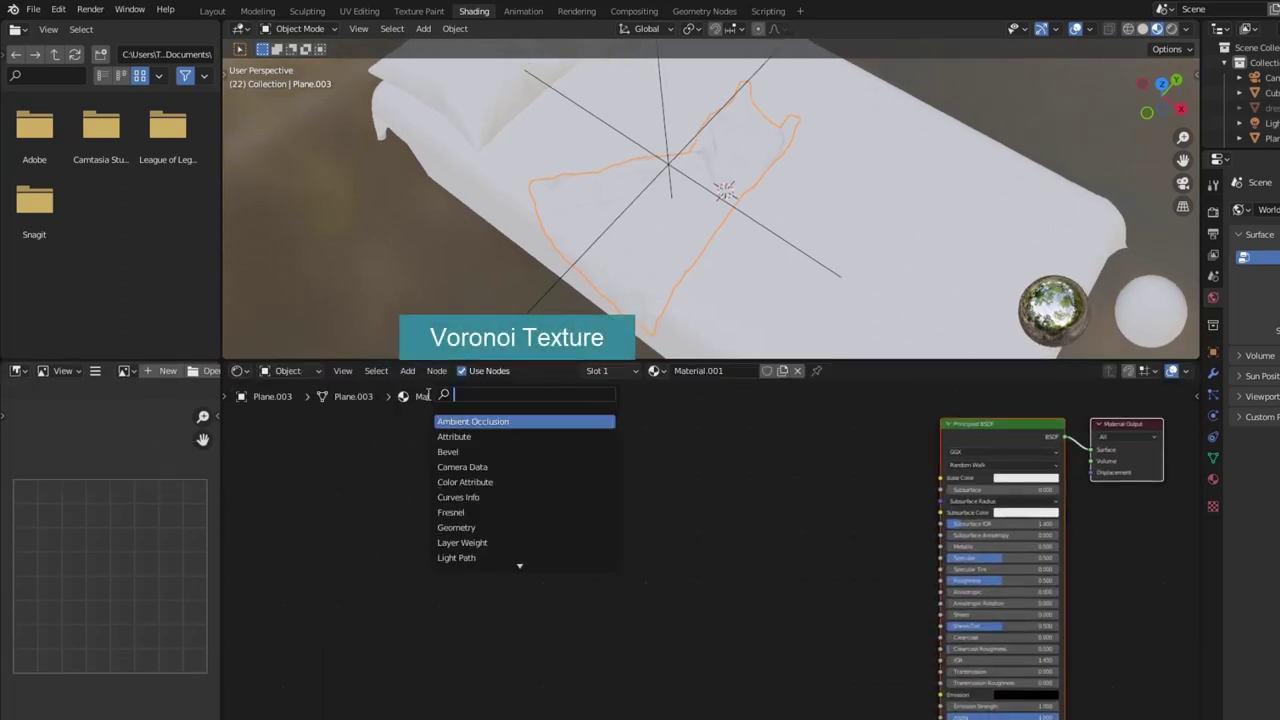
type("voronoi")
key("Return")
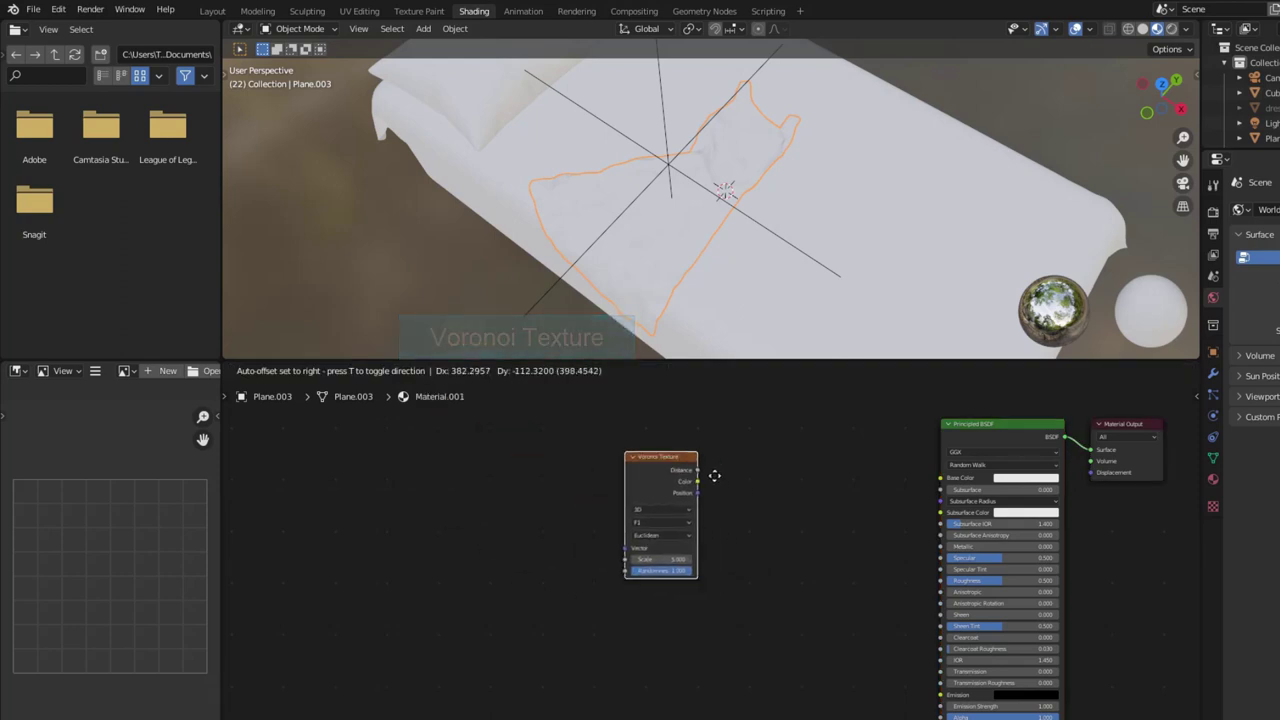
left_click(714, 475)
left_click_drag(943, 479, 944, 478)
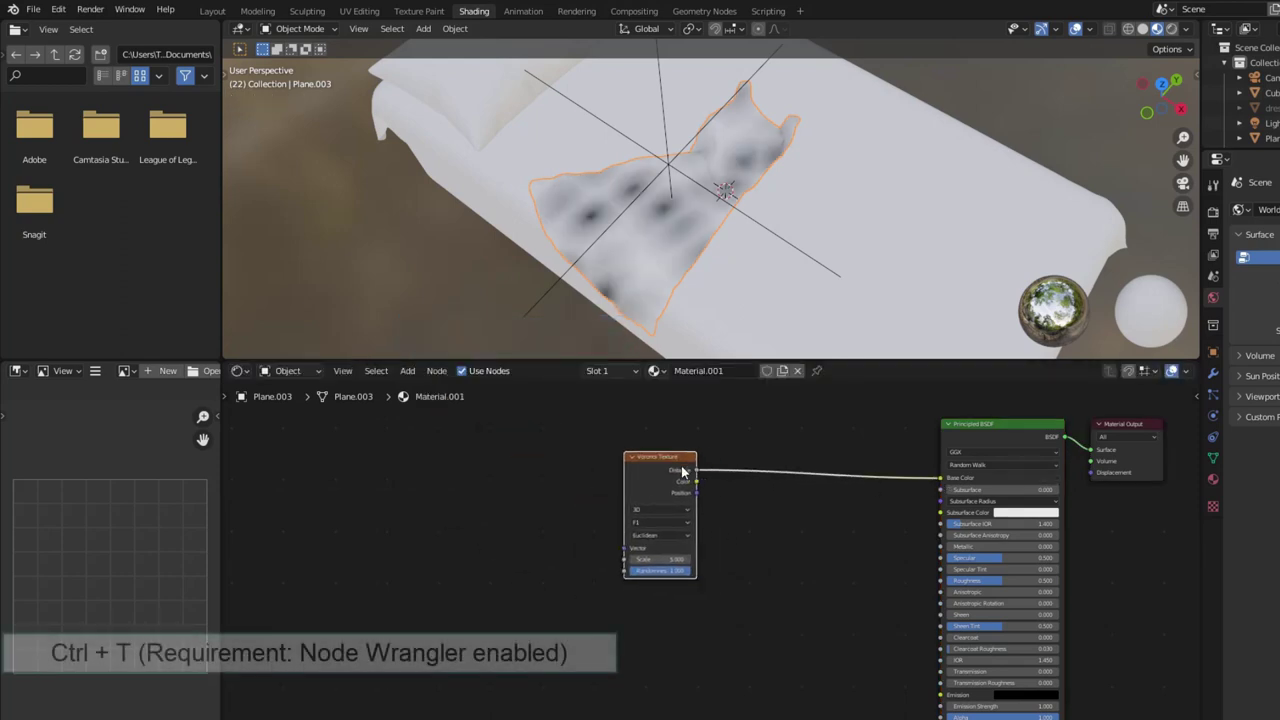
key("ctrl+t")
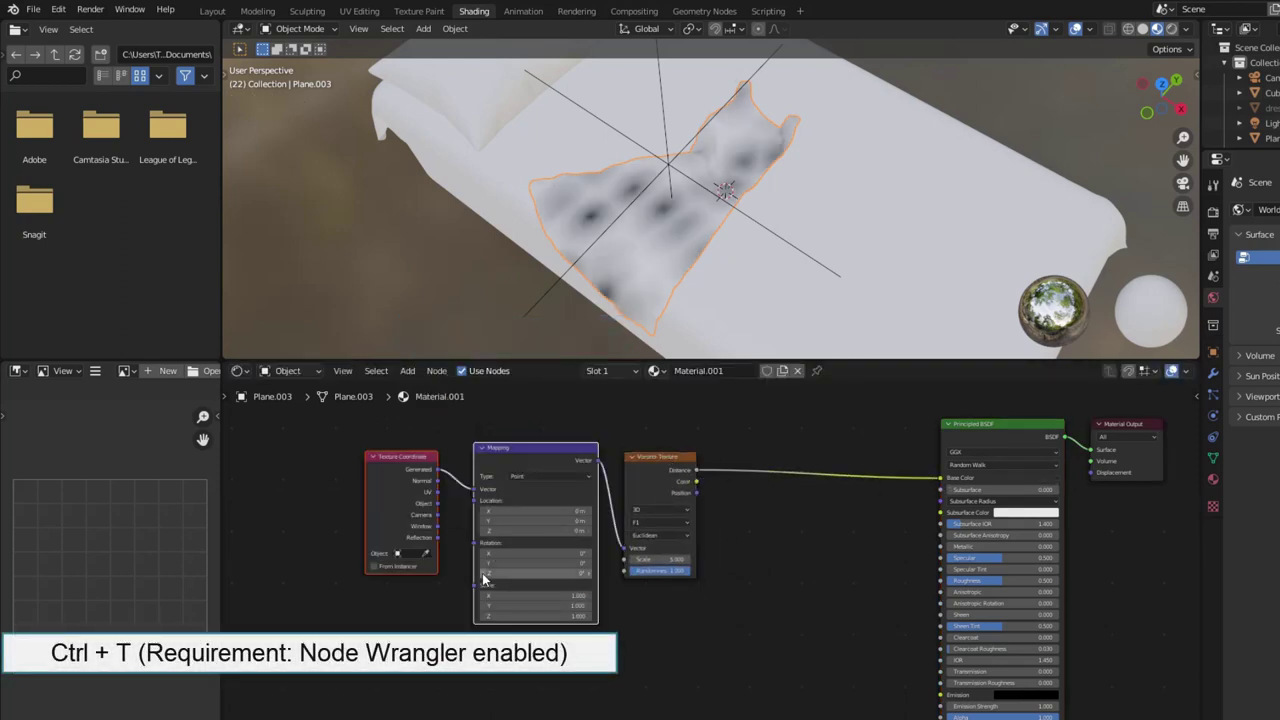
left_click_drag(437, 492, 475, 489)
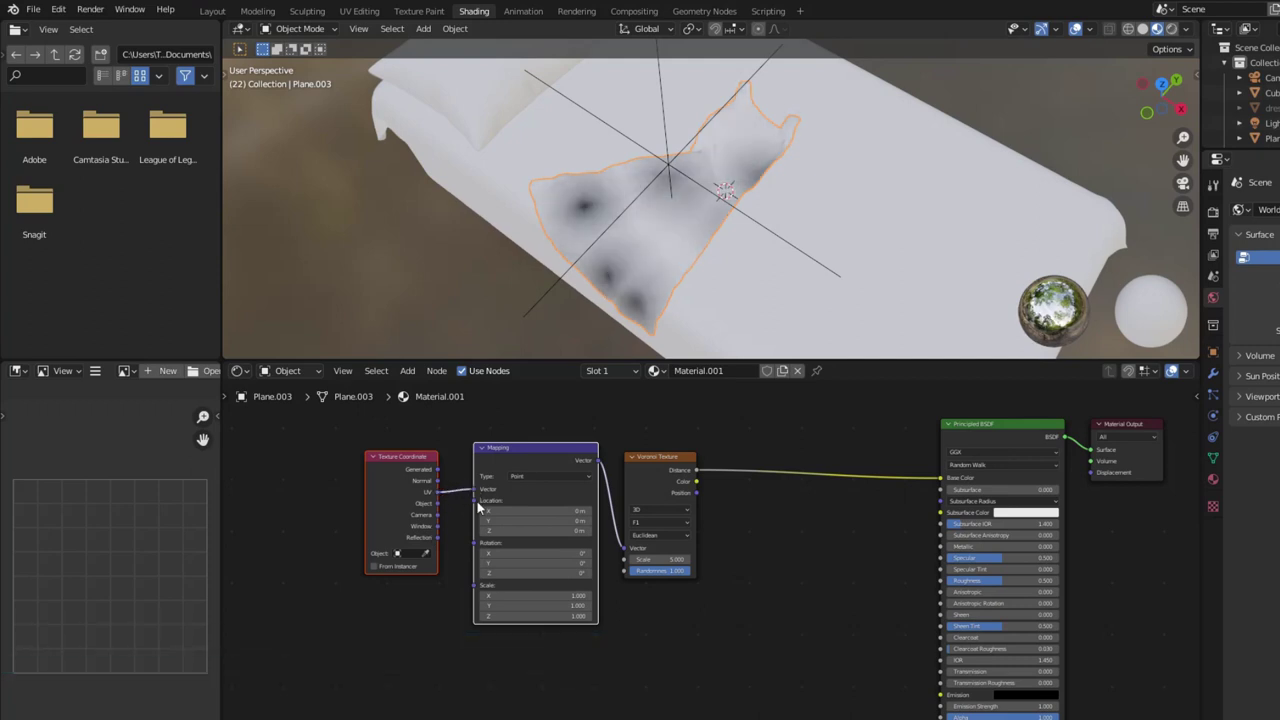
- Insert a Less Than Math node with threshold 0.1 between Voronoi Distance and Base Color
left_click(407, 370)
type("ma")
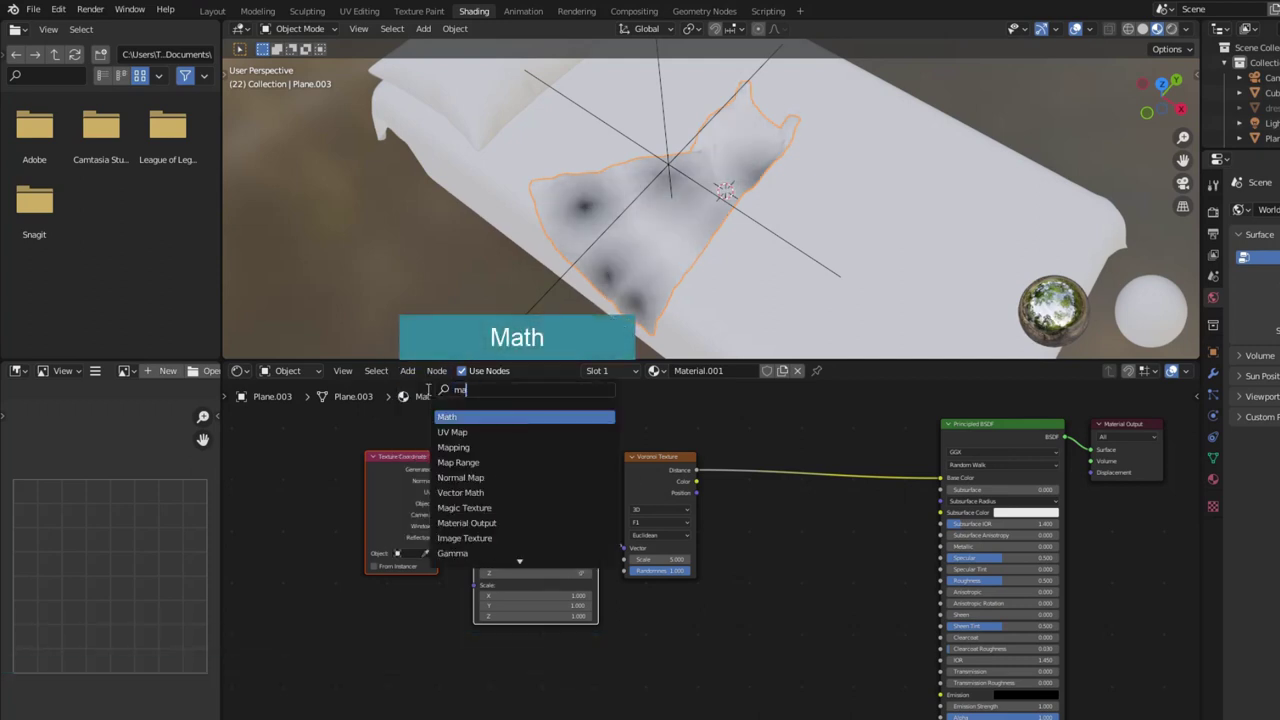
type("t")
key("Return")
left_click(870, 458)
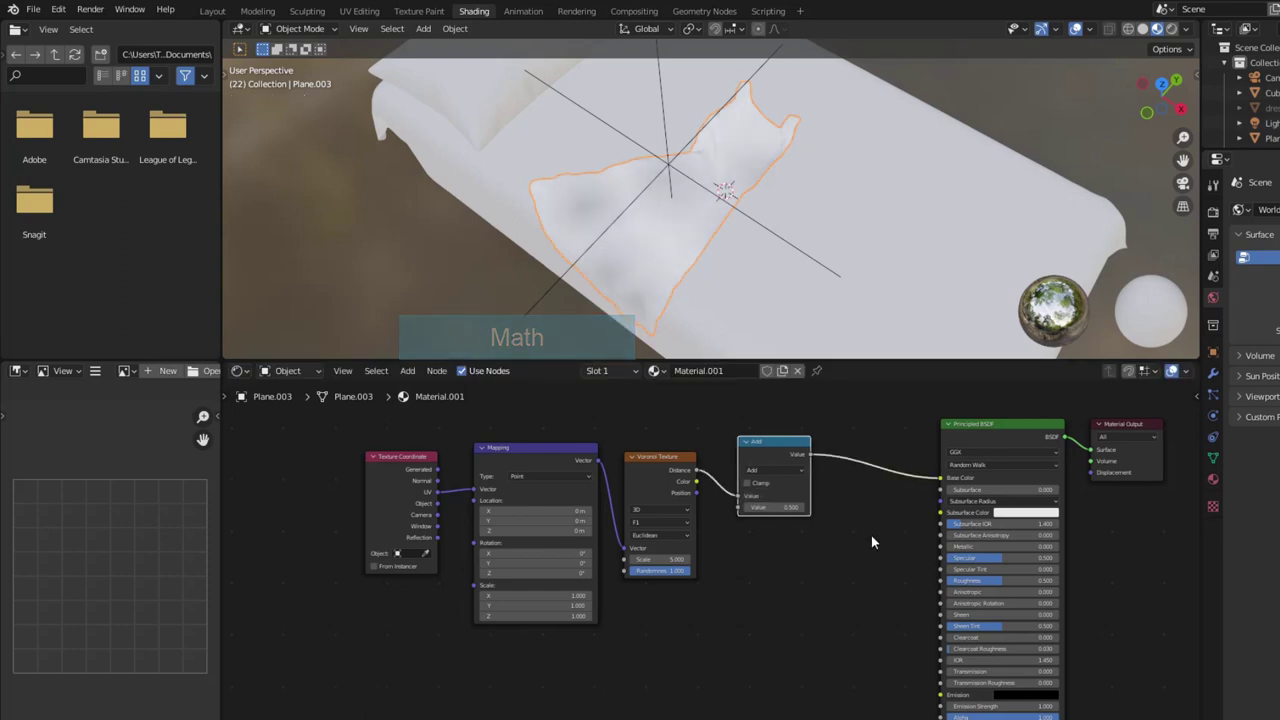
left_click(770, 469)
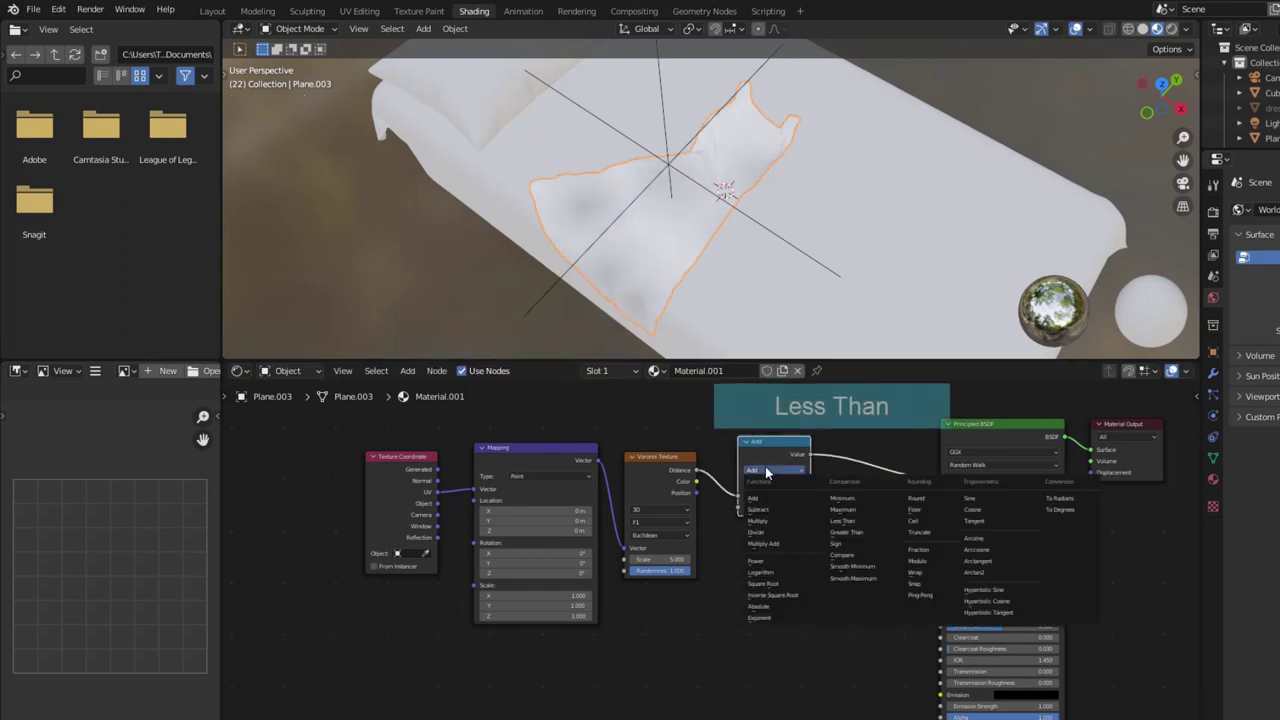
left_click(849, 524)
left_click_drag(775, 507, 745, 507)
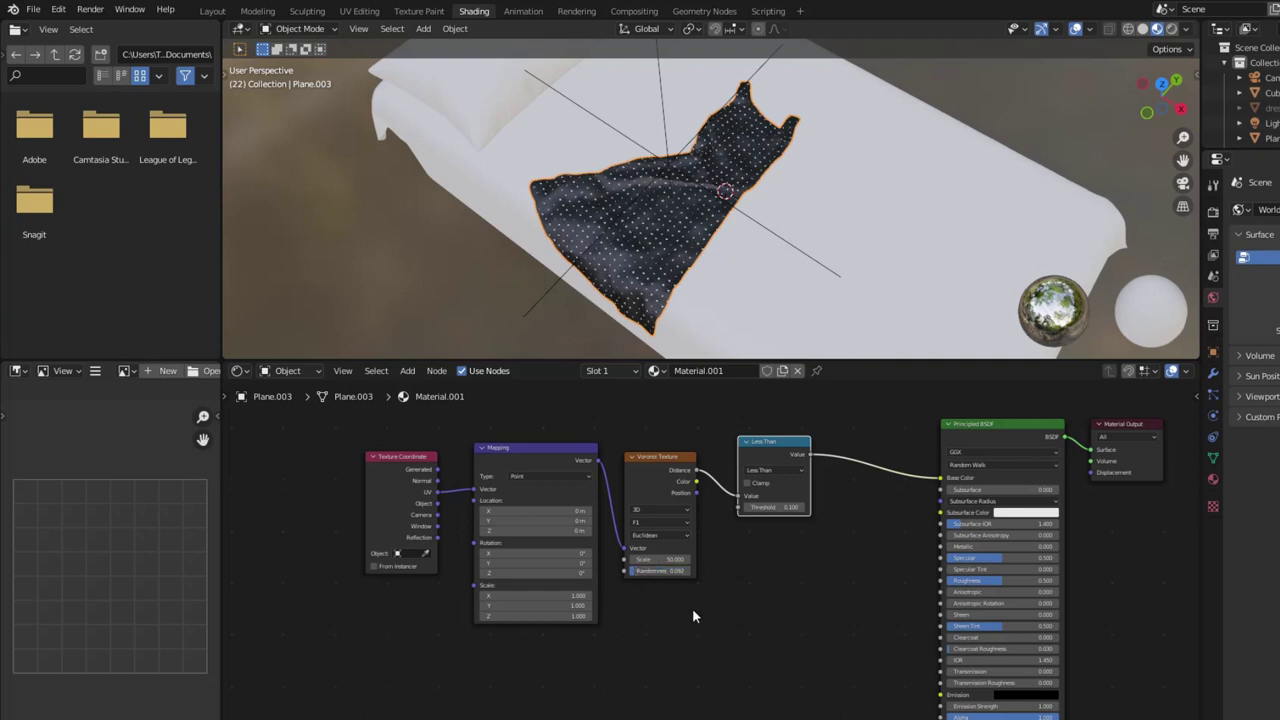
- Insert a ColorRamp after Less Than with a deep blue dark stop, and set Roughness to 1.0
left_click(408, 370)
type("colorramp")
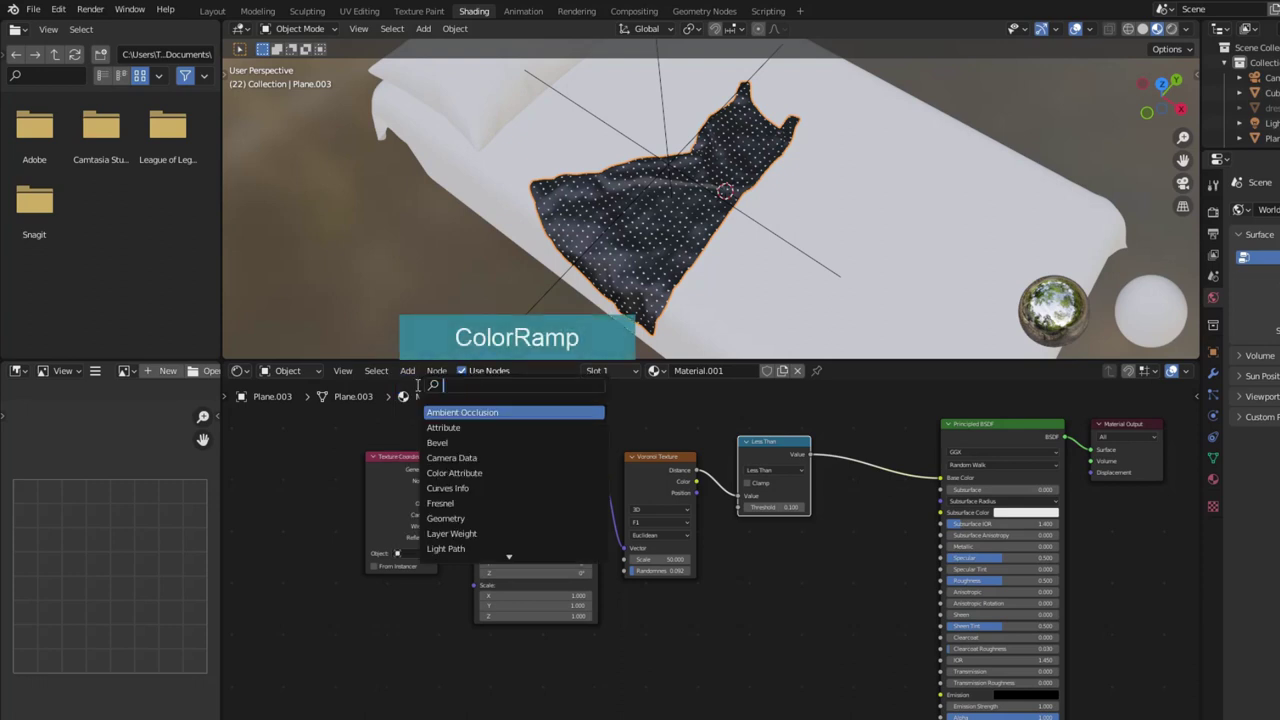
key("Return")
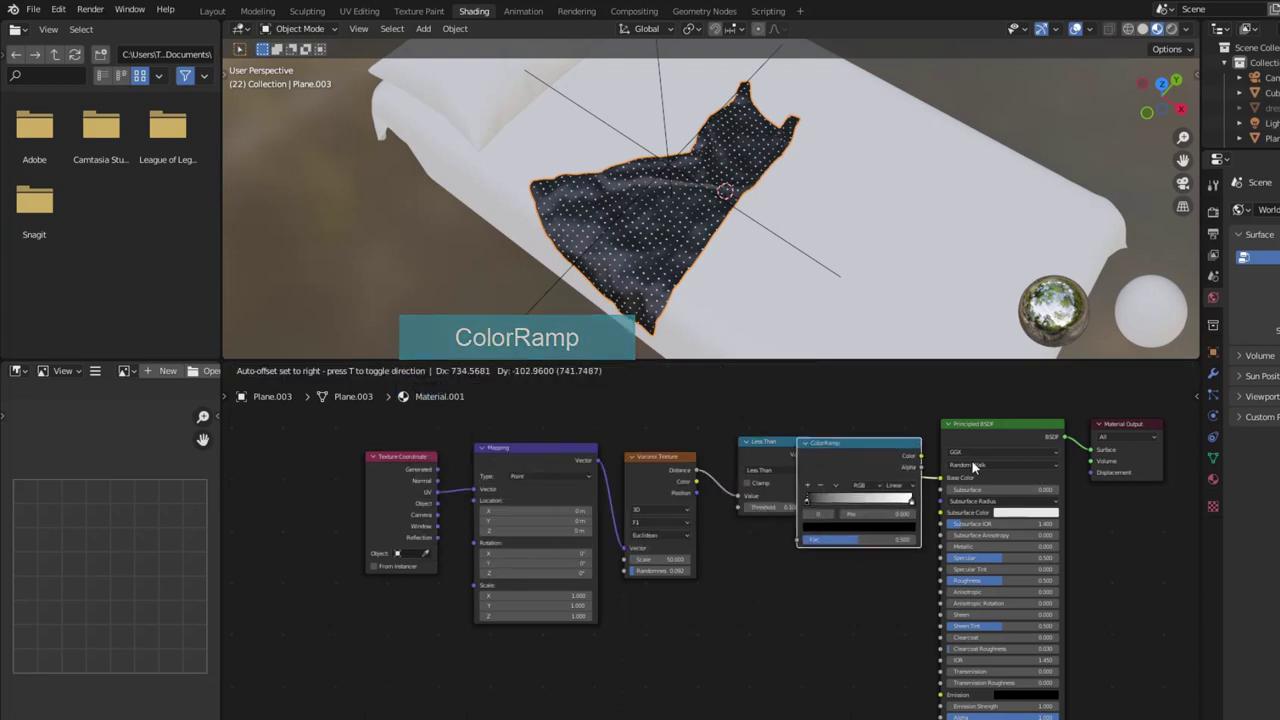
left_click(853, 440)
left_click(903, 530)
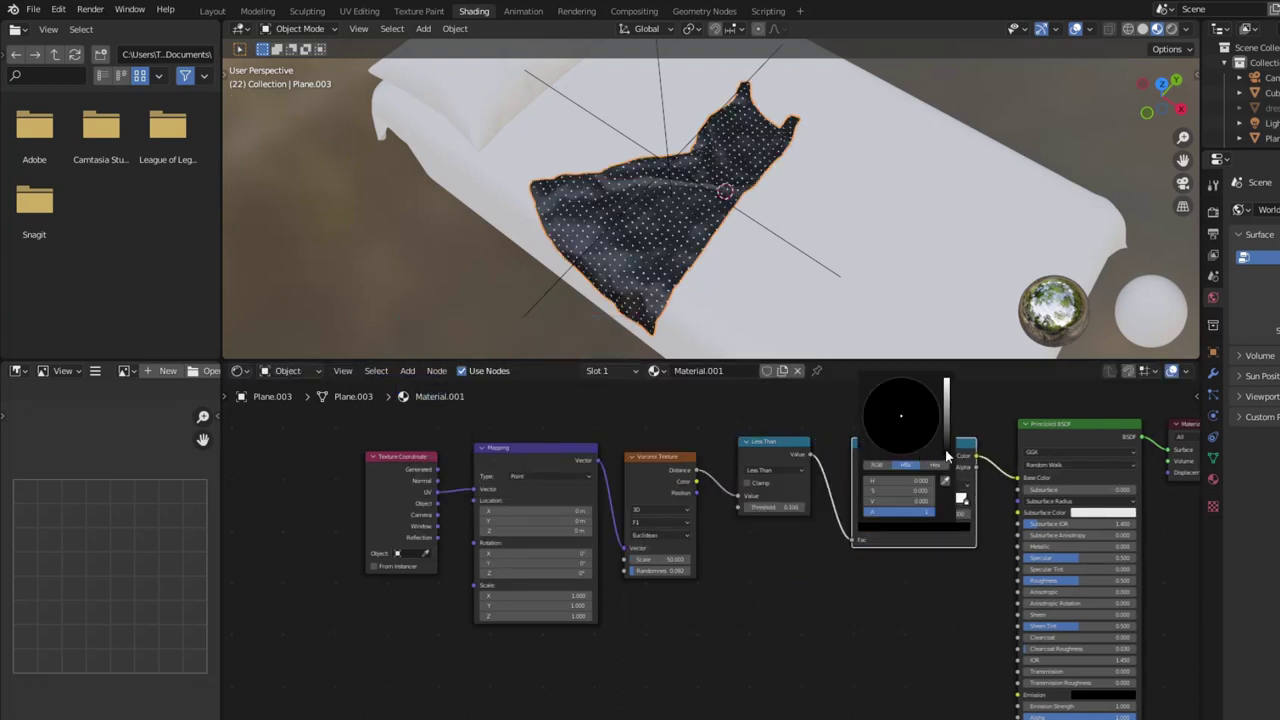
mouse_move(947, 457)
left_mouse_down()
mouse_move(946, 381)
mouse_move(946, 425)
left_mouse_up()
left_click(914, 384)
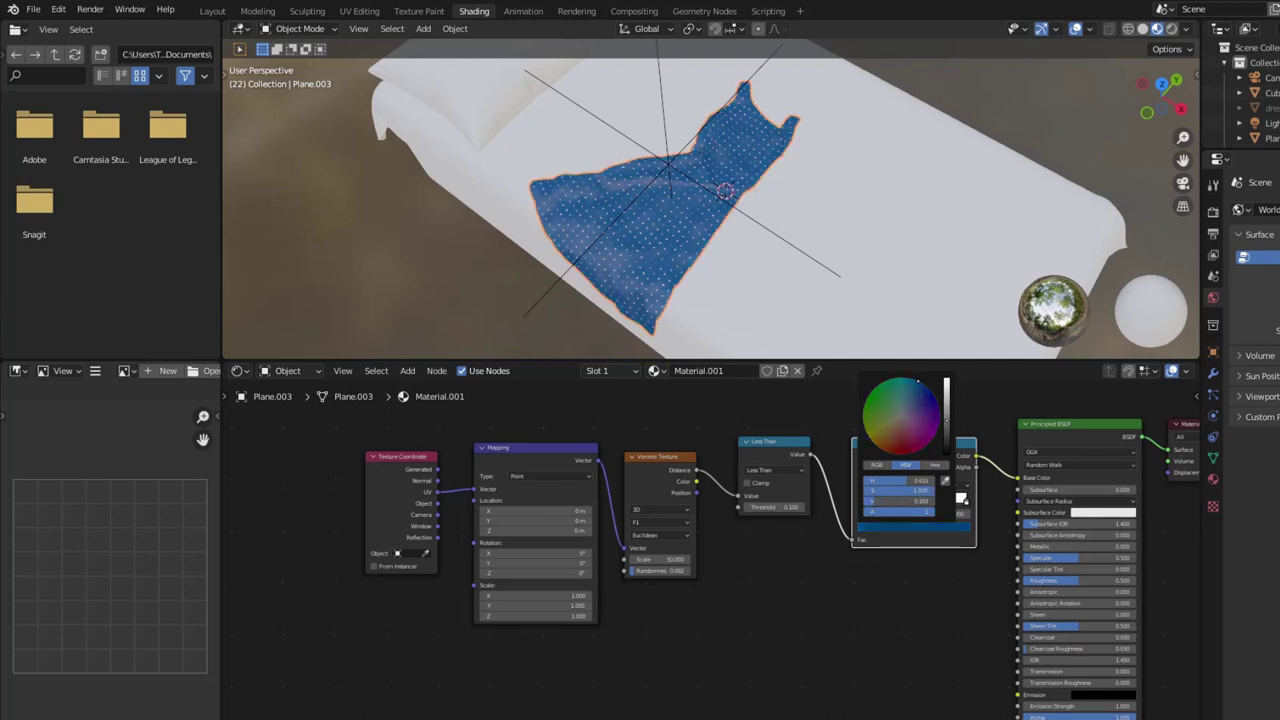
left_click_drag(1079, 580, 1136, 579)
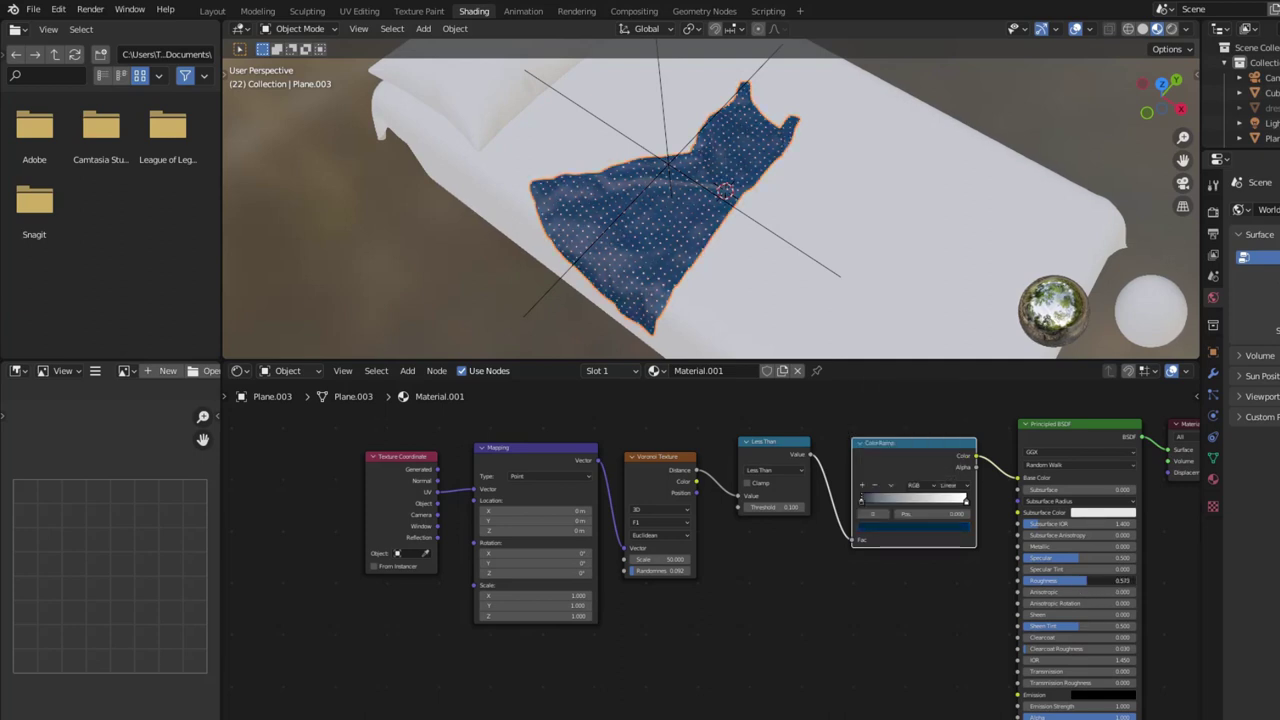
- Add a 300-scale Noise Texture below the Voronoi node, then undo its link so the dots return
left_click(407, 370)
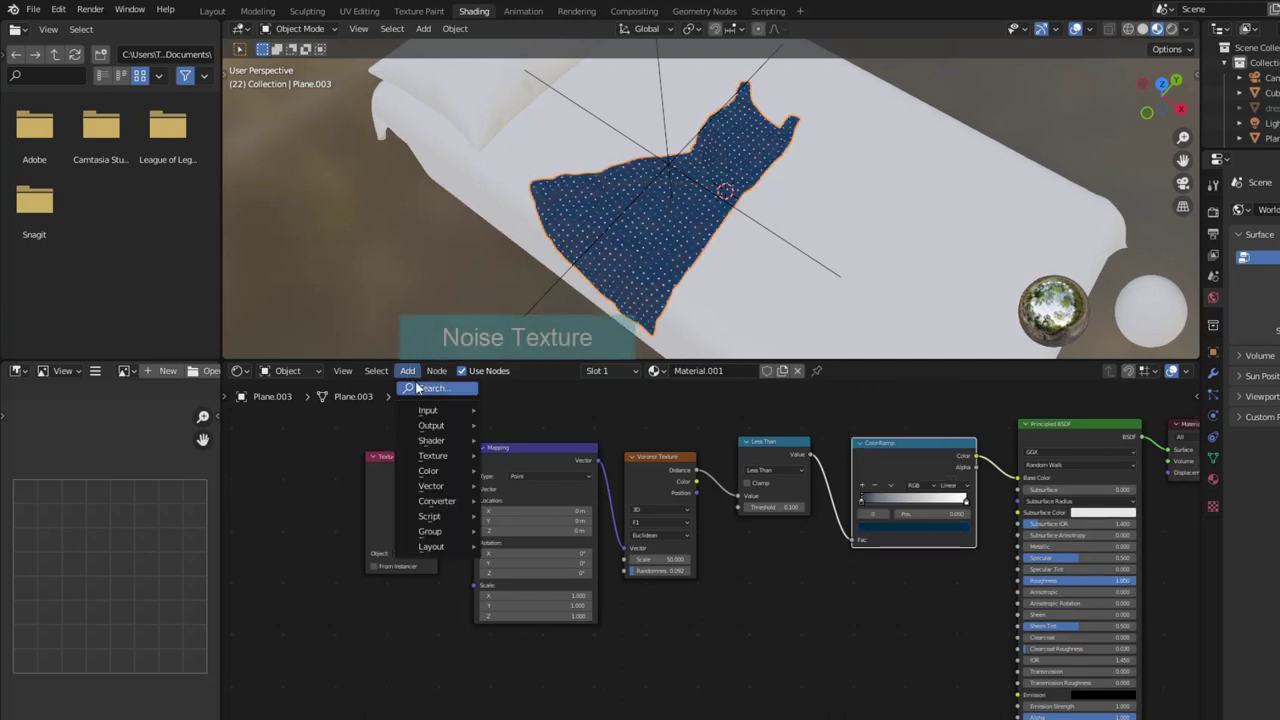
type("noi")
key("Return")
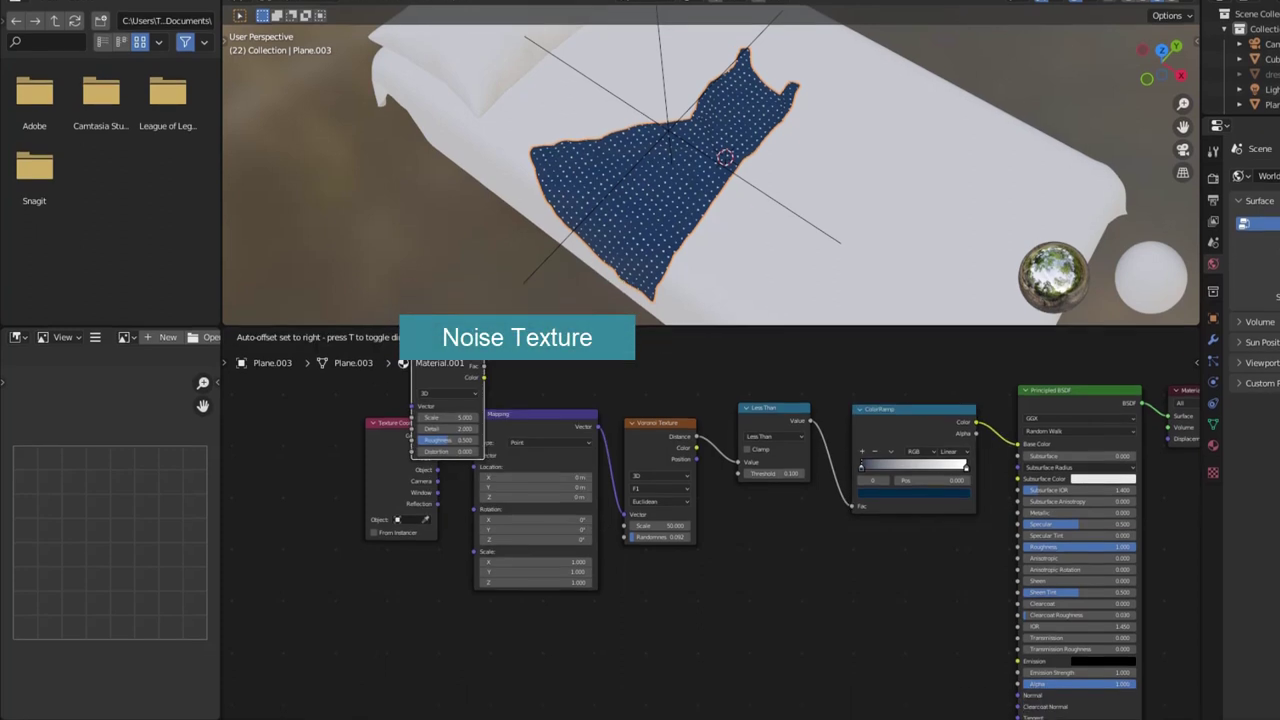
left_click(668, 545)
left_click_drag(673, 546, 673, 563)
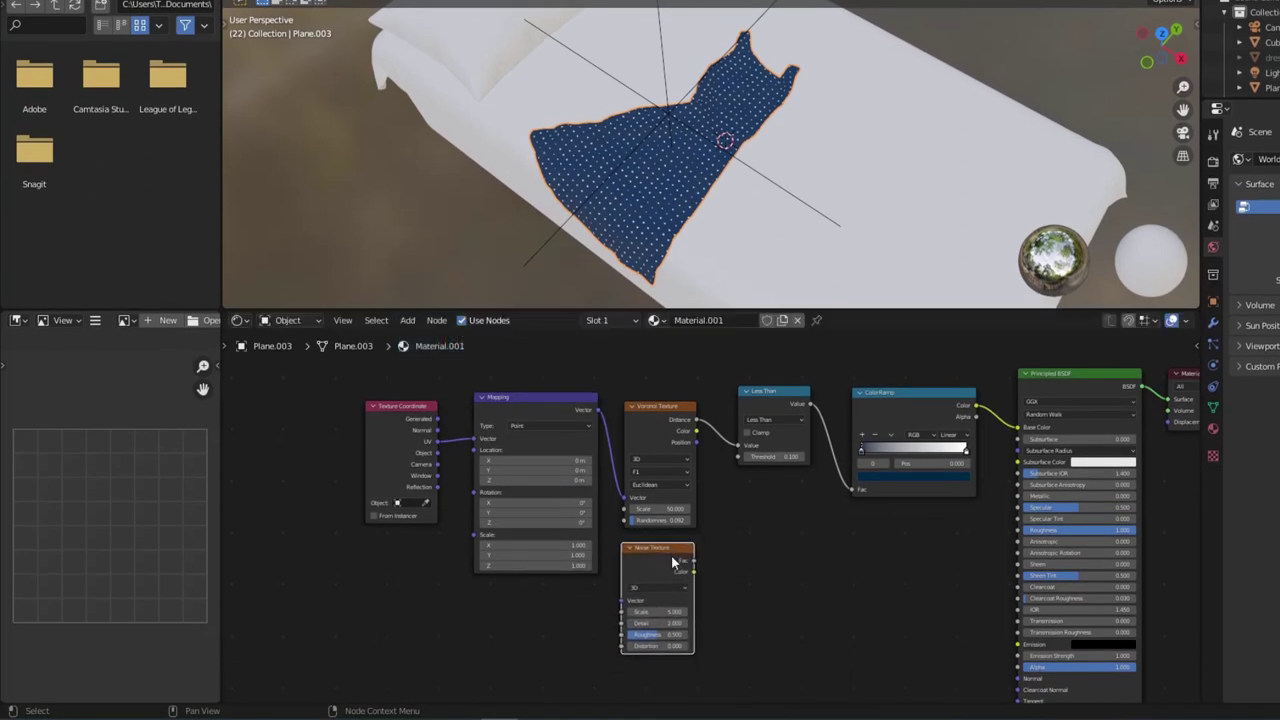
left_click_drag(934, 499, 940, 486)
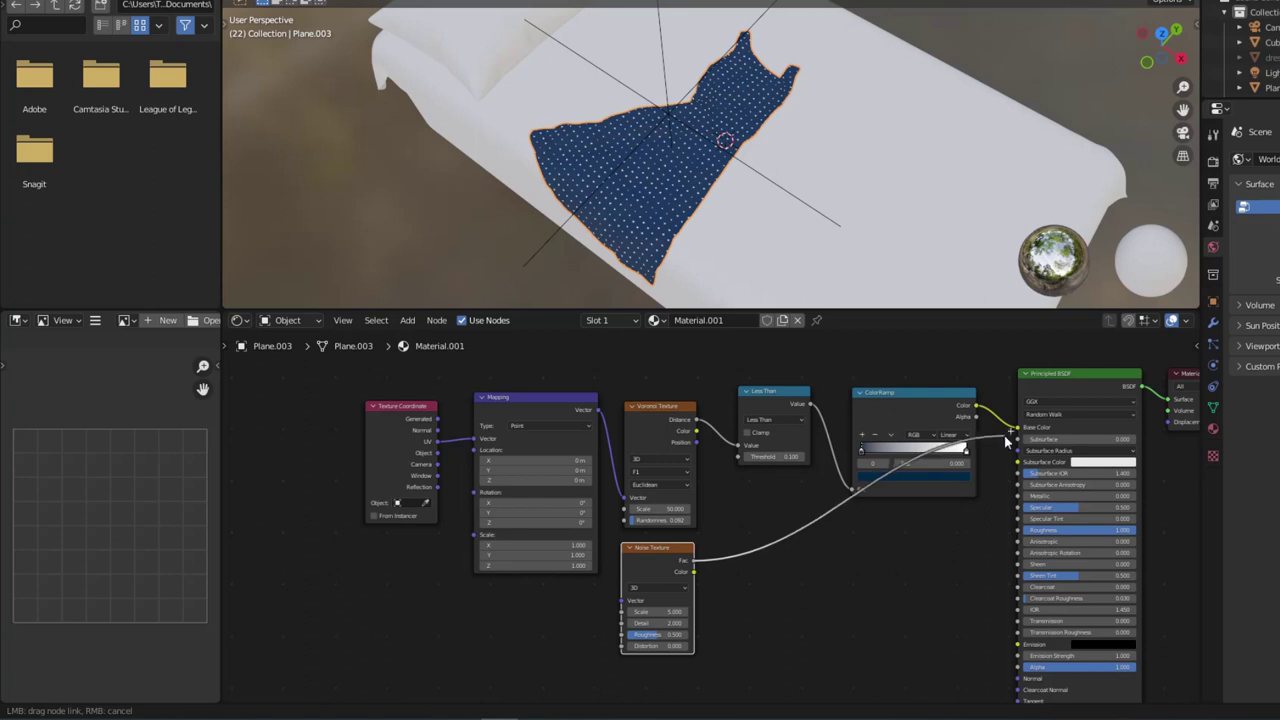
left_click_drag(660, 611, 720, 611)
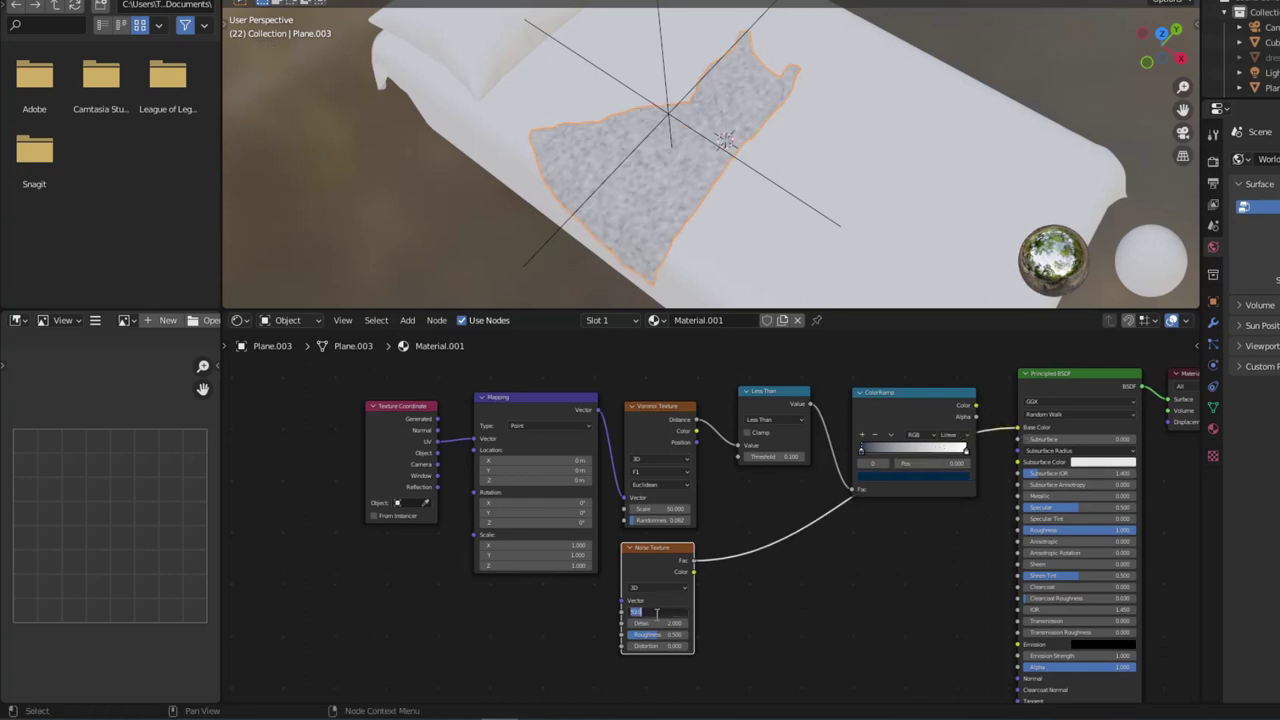
scroll(651, 220, "up", 2)
scroll(654, 234, "up", 2)
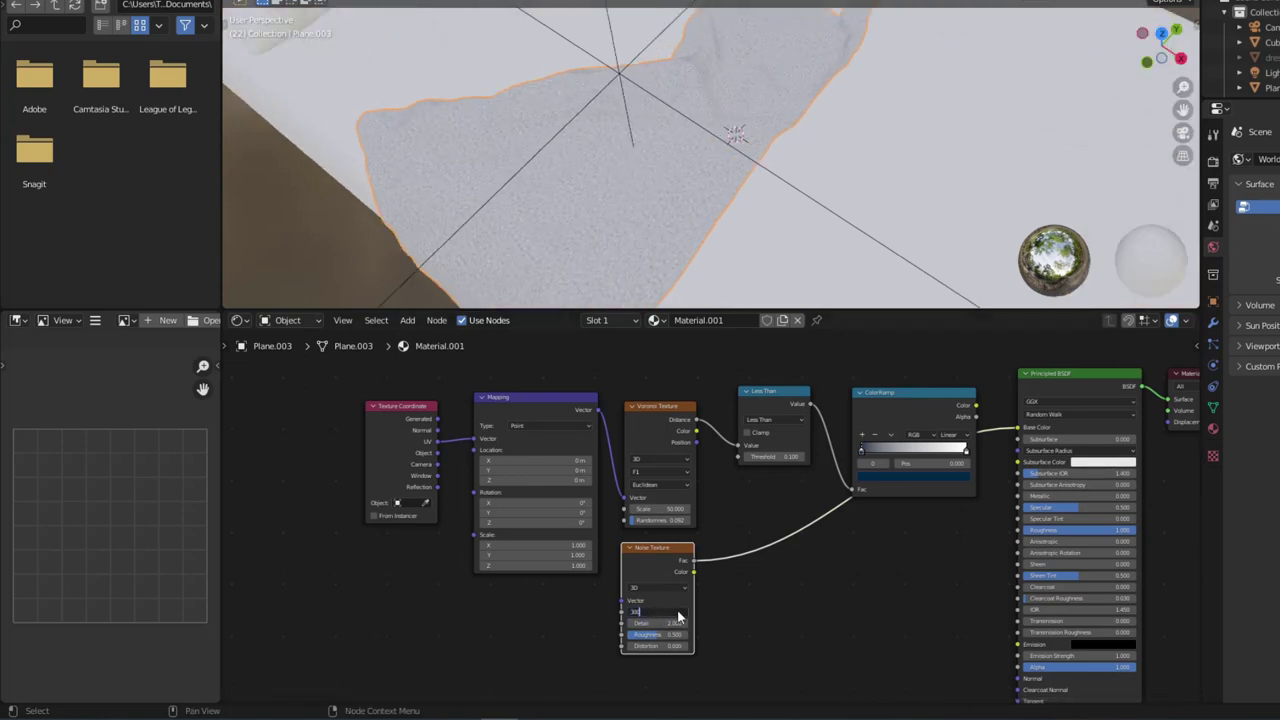
key("ctrl+z")
- Add a Bump node taking Noise Fac into Height, output to the BSDF Normal, strength 0.1
left_click(408, 320)
mouse_move(431, 435)
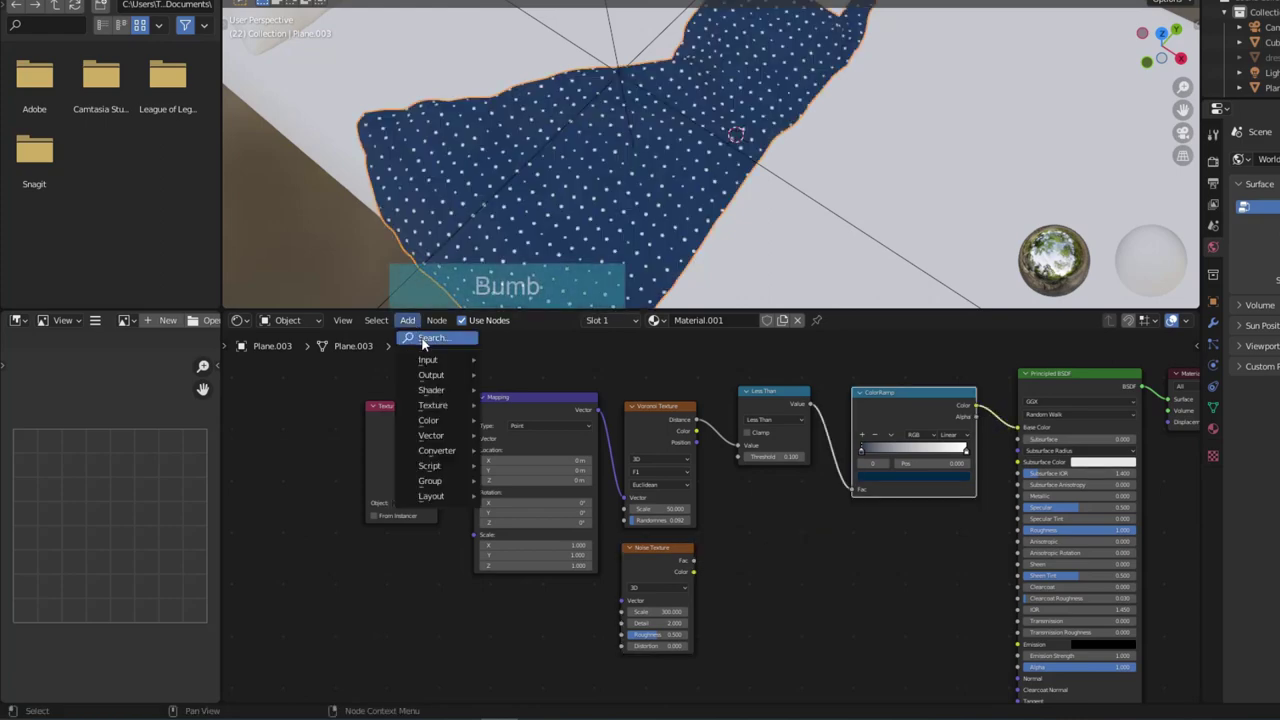
left_click(470, 412)
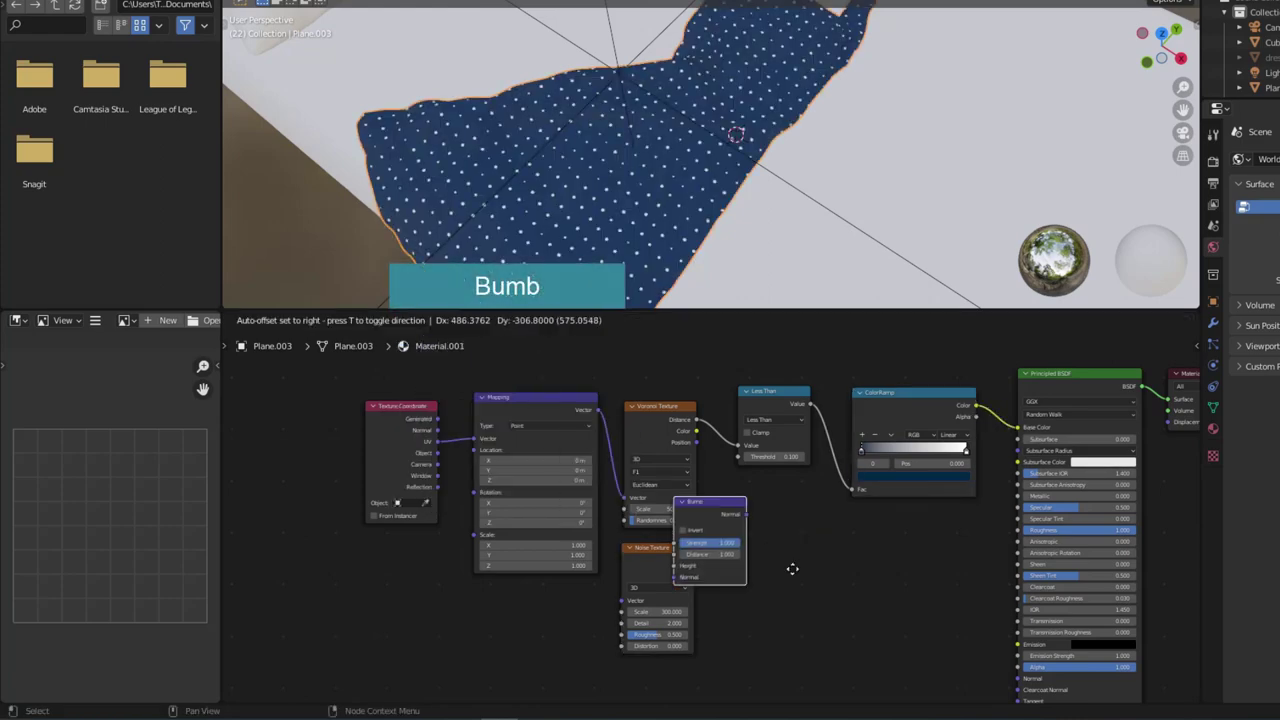
left_click(781, 537)
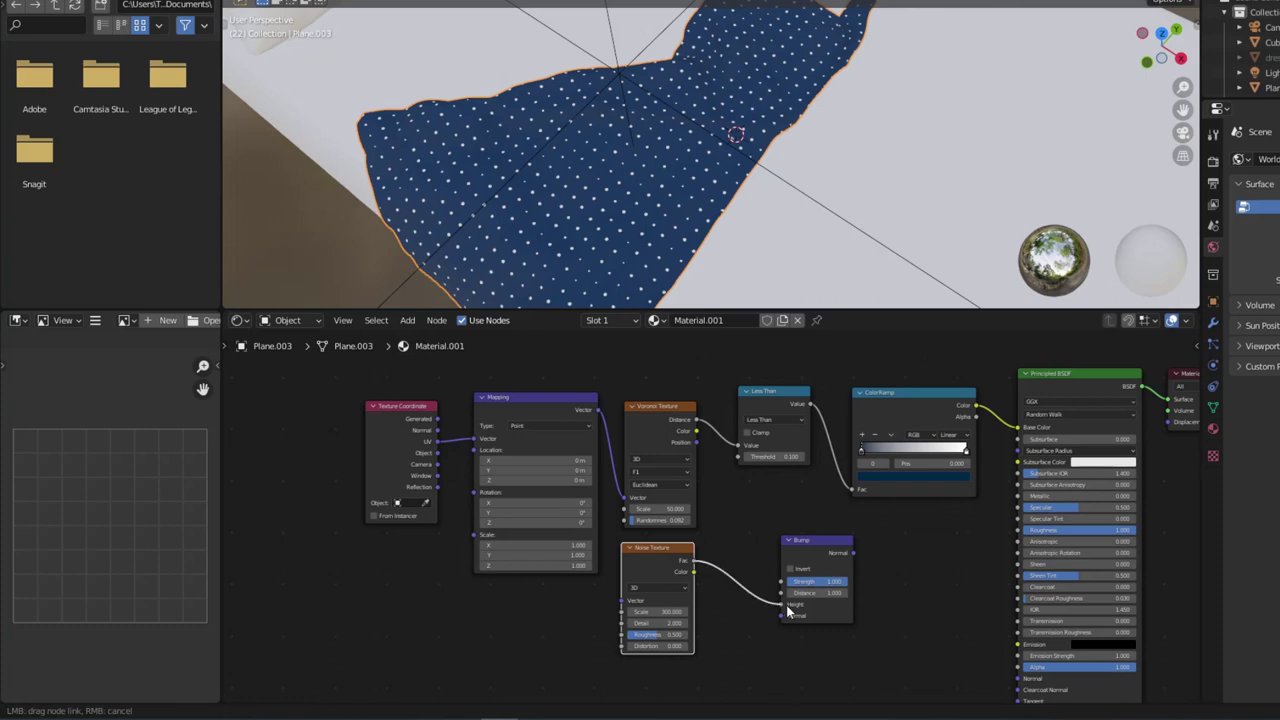
left_click_drag(1013, 679, 1016, 678)
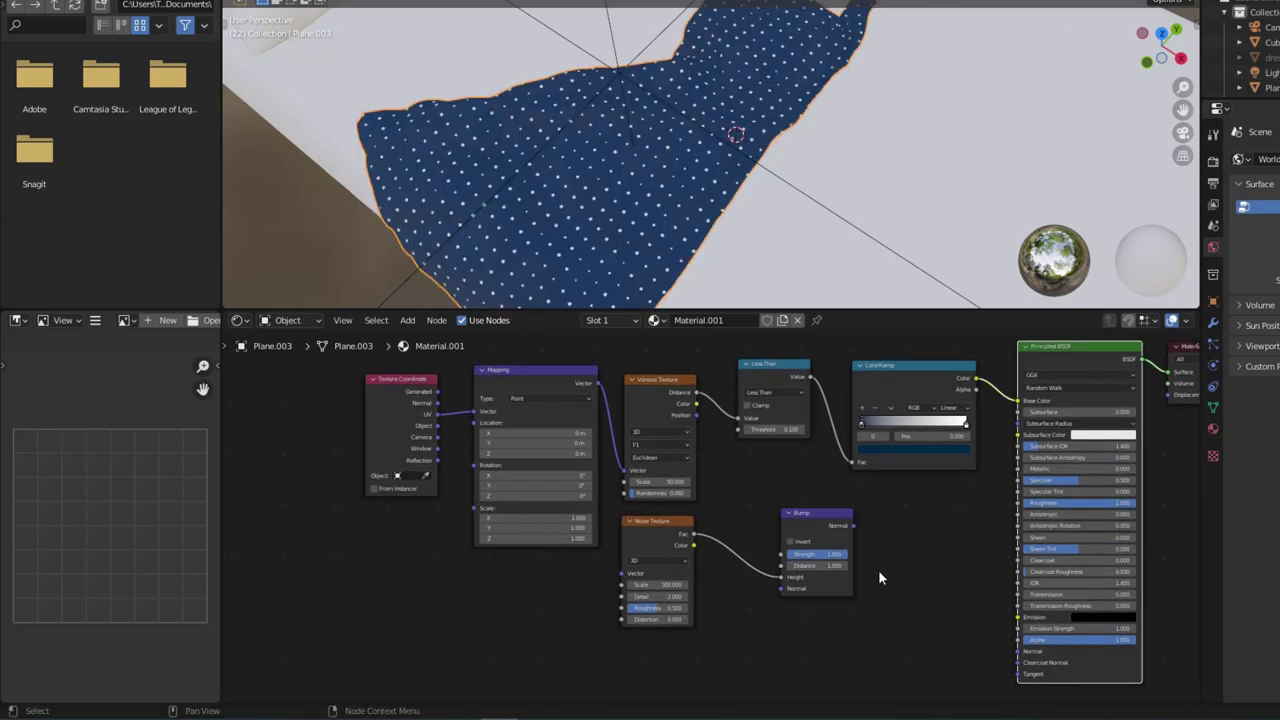
mouse_move(853, 525)
left_mouse_down()
mouse_move(1016, 630)
mouse_move(1022, 652)
left_mouse_up()
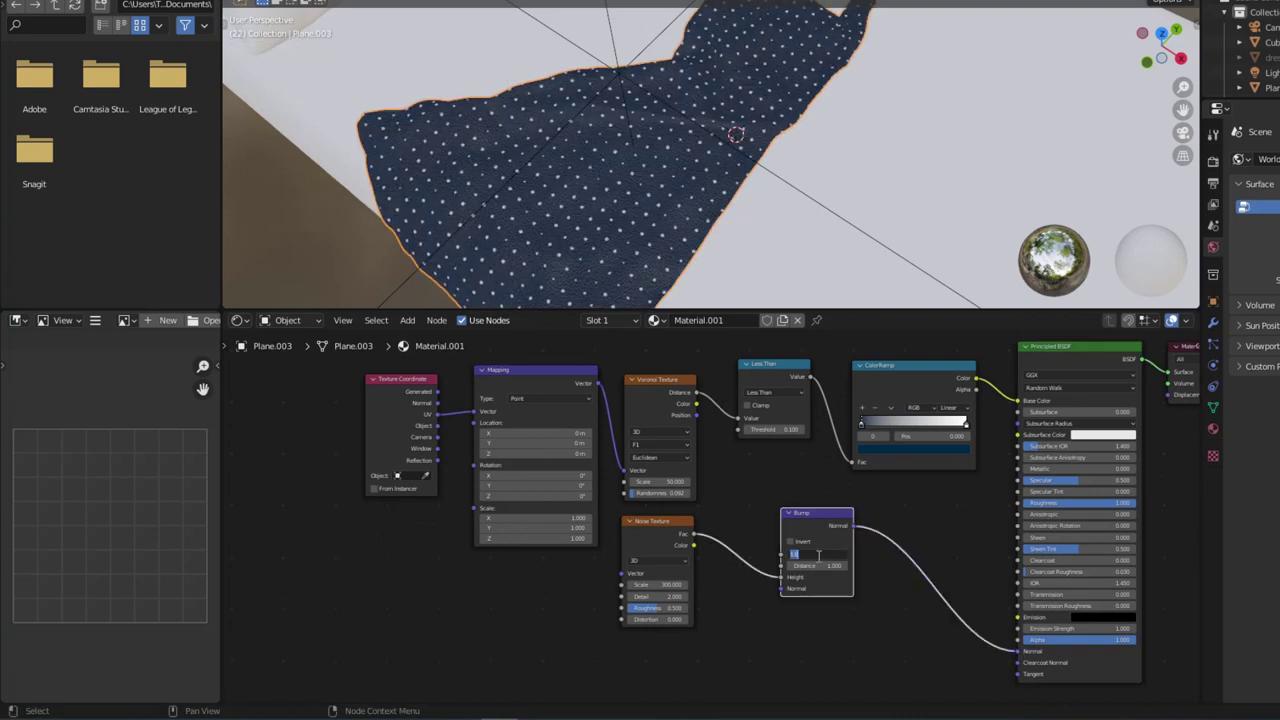
key("Return")
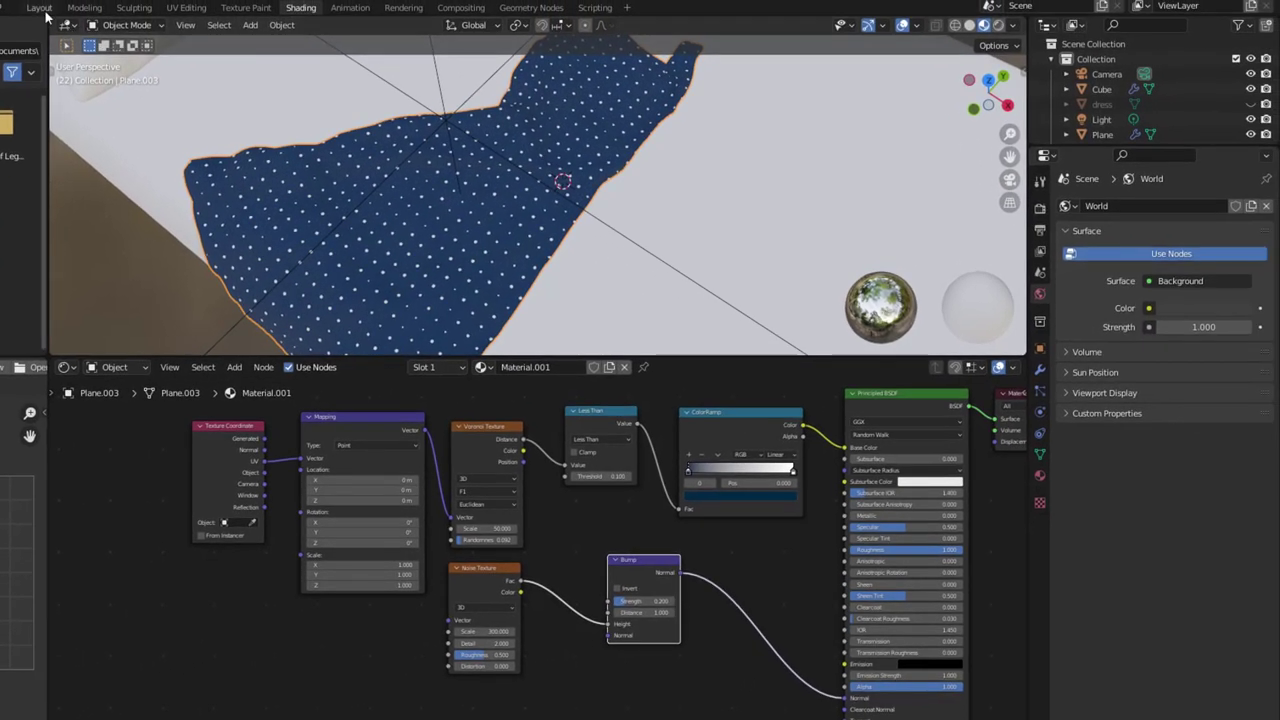
- In the Layout workspace, apply the dress's first Subdivision and Cloth modifiers
left_click(40, 8)
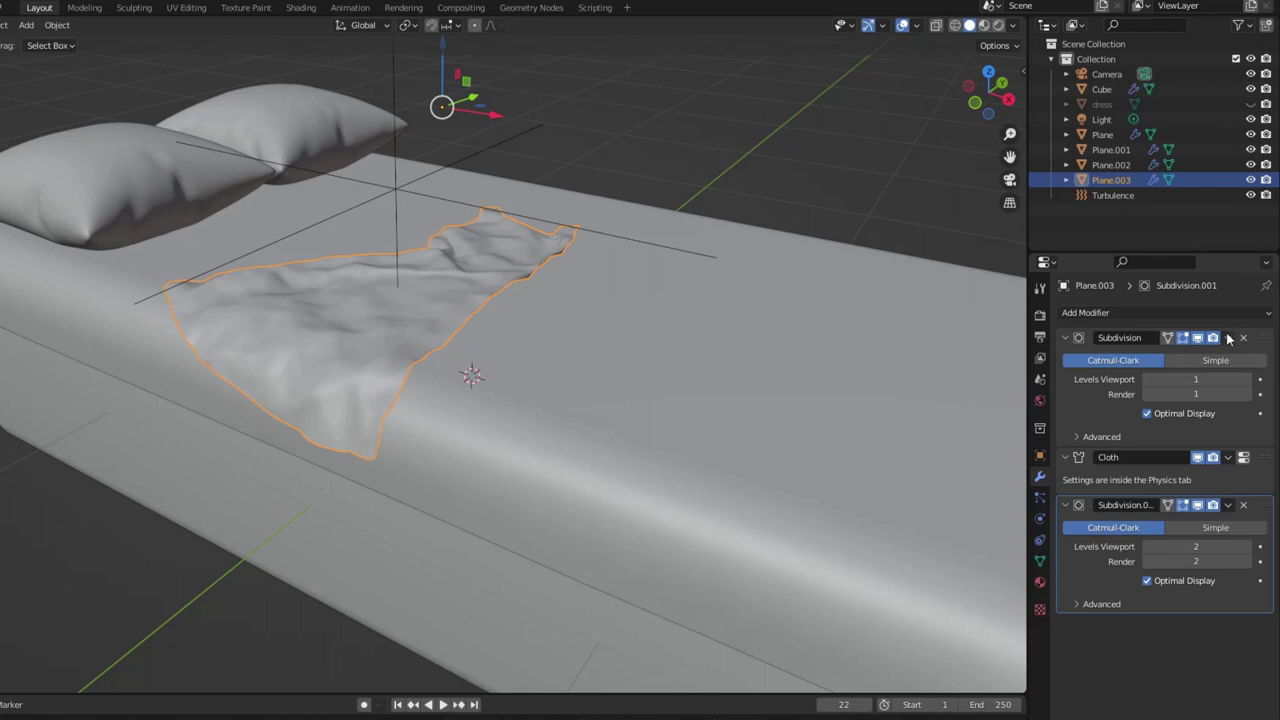
left_click(1229, 338)
left_click(1200, 358)
left_click(1229, 338)
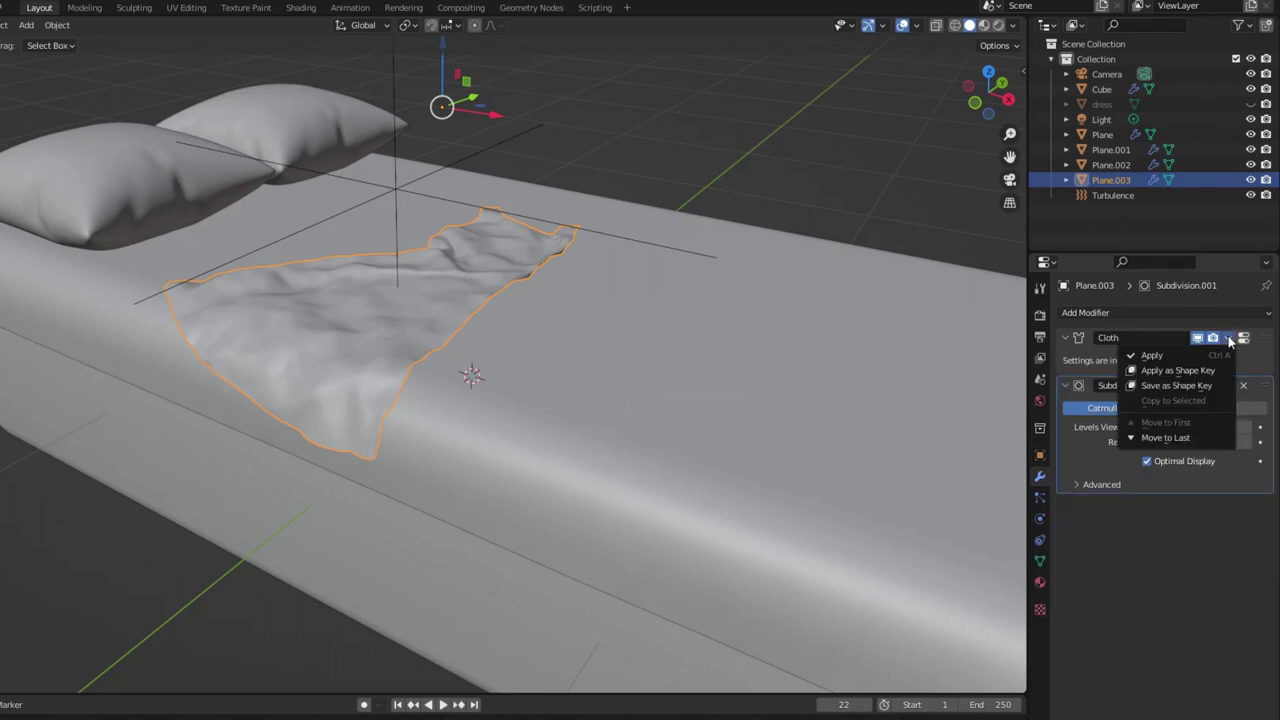
left_click(1174, 357)
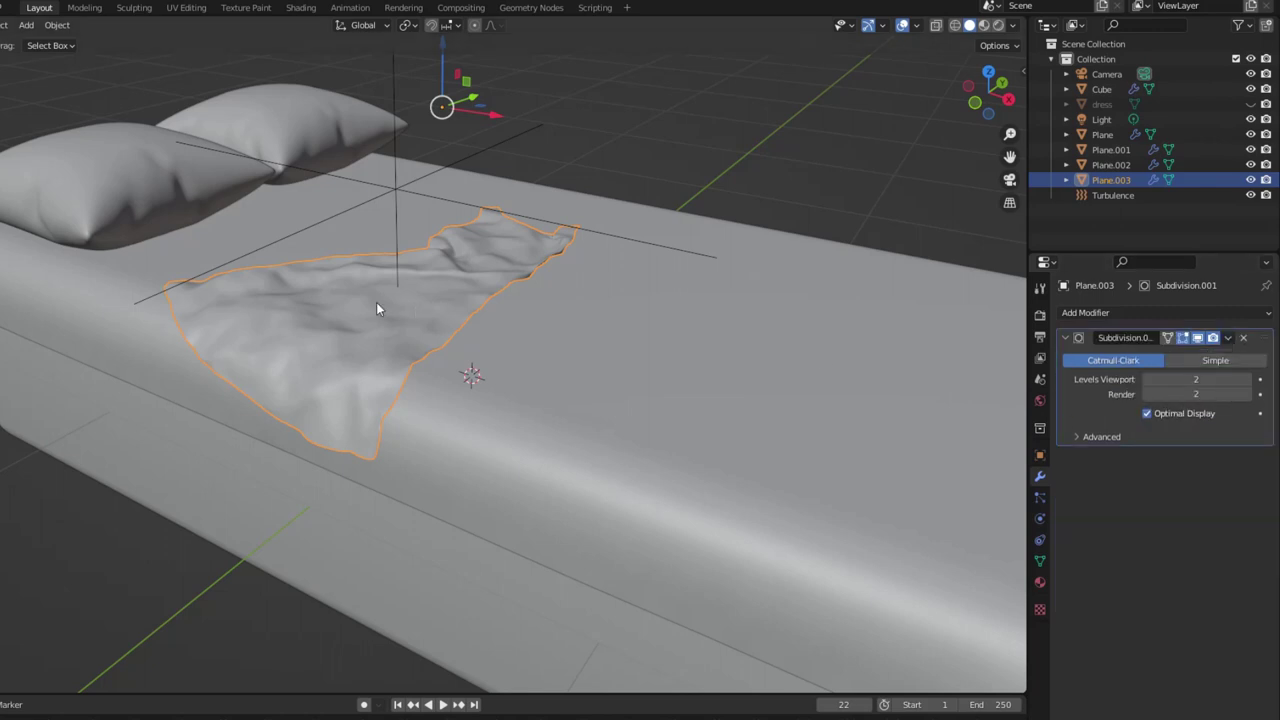
- Set the dress origin to its geometry and lower it slightly onto the bed in front view
left_click(57, 25)
mouse_move(82, 57)
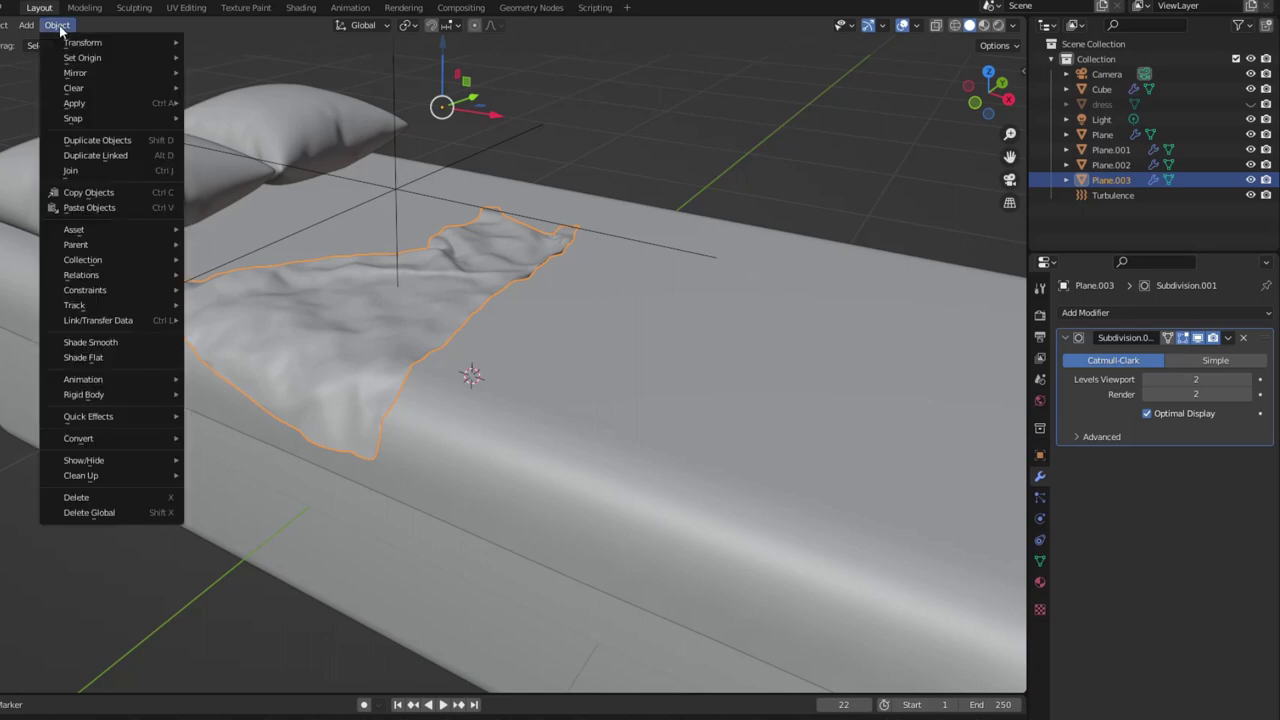
left_click(238, 74)
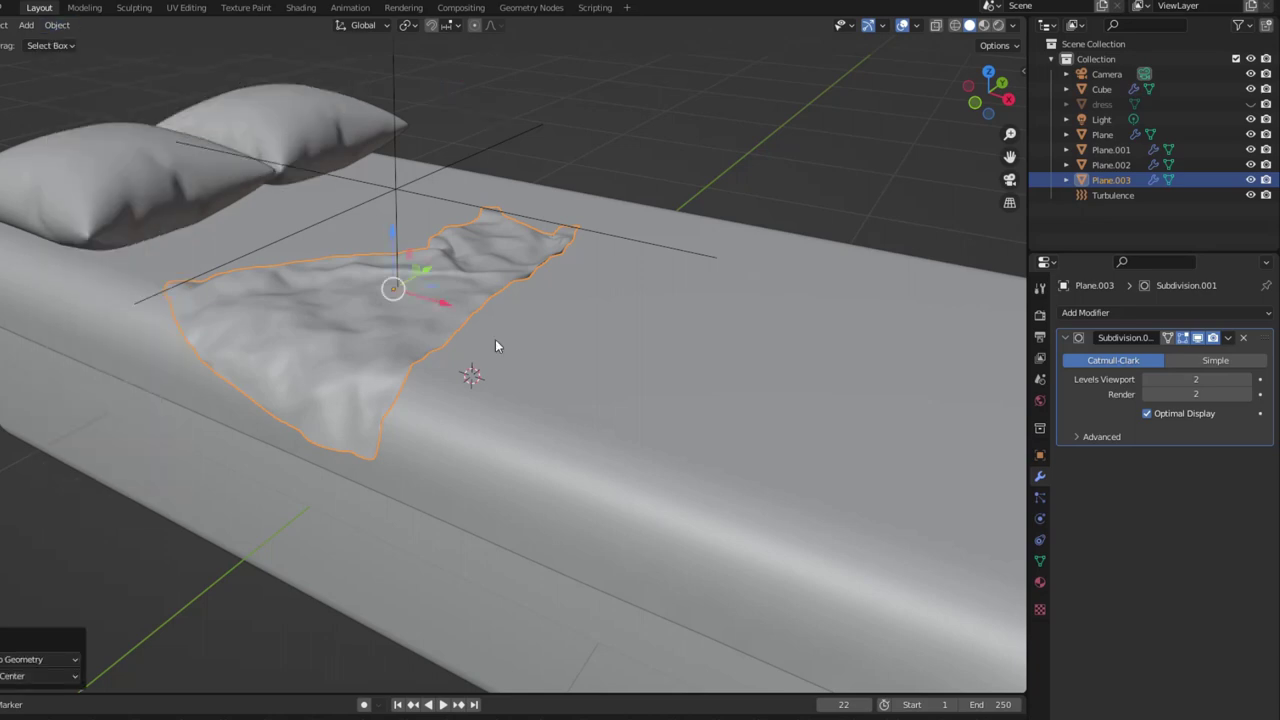
key("KP_3")
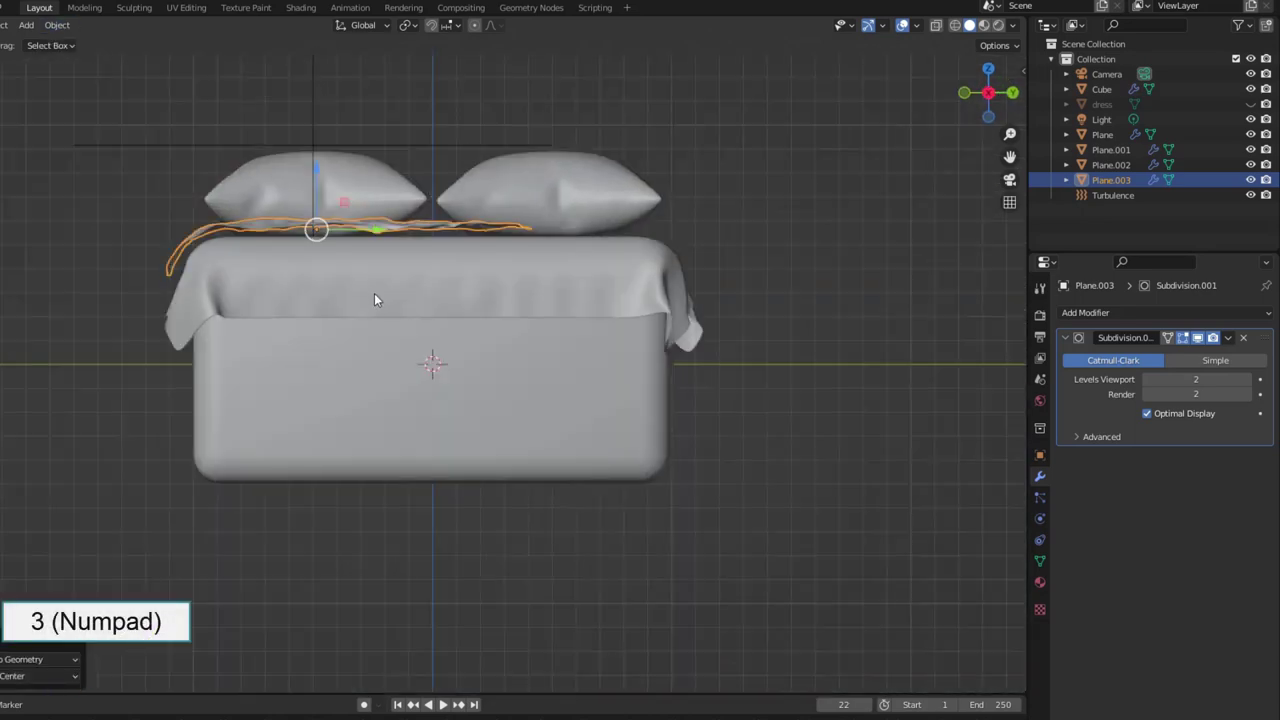
left_click_drag(297, 140, 294, 149)
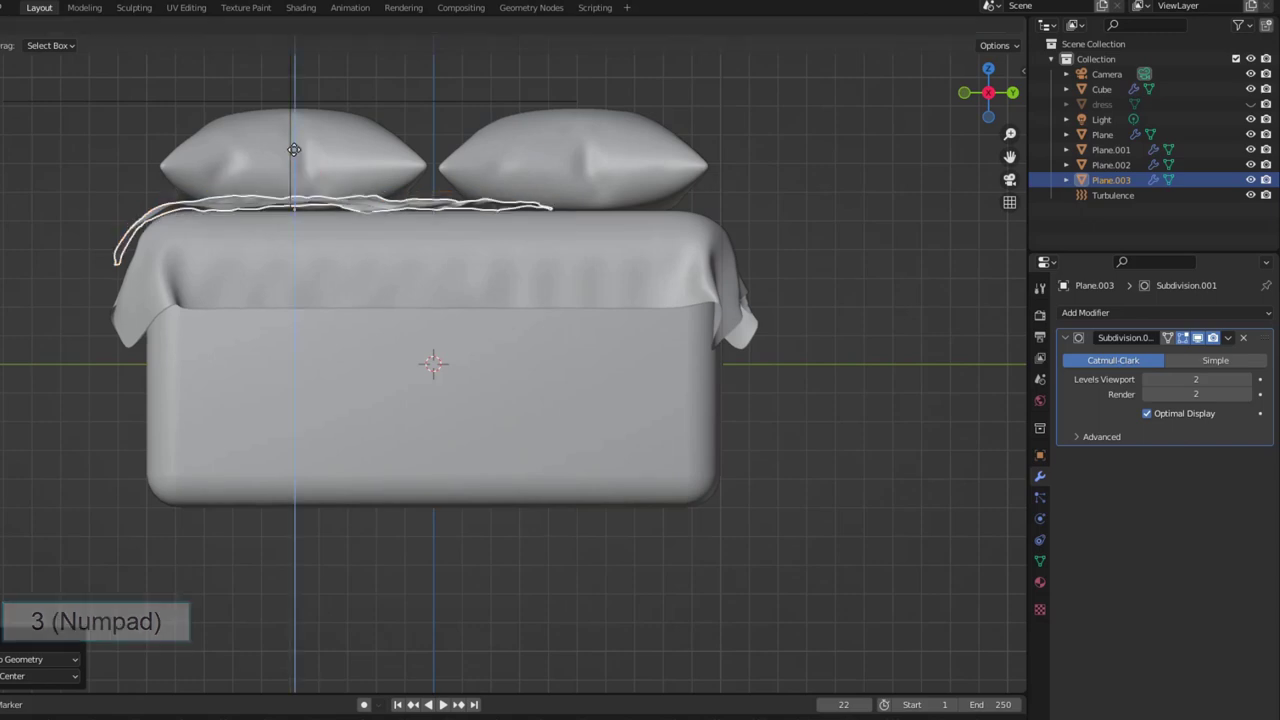
left_click_drag(357, 209, 345, 209)
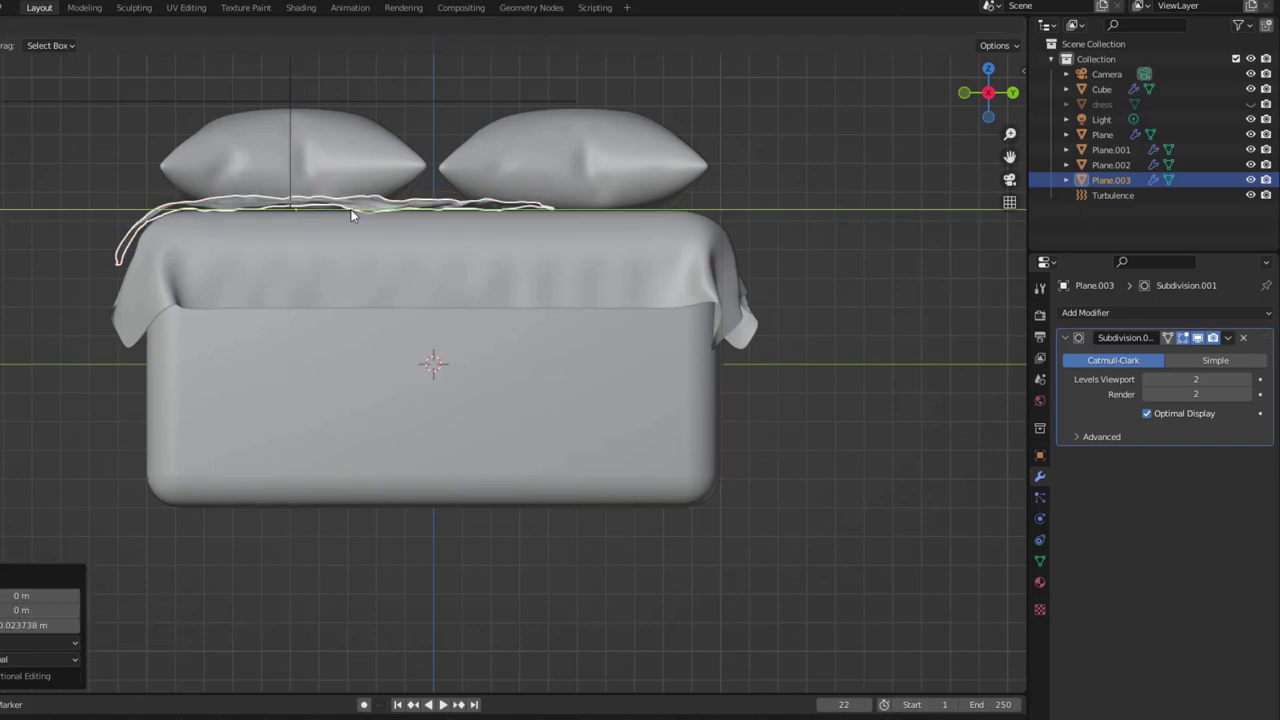
mouse_move(345, 209)
middle_mouse_down()
mouse_move(379, 291)
mouse_move(514, 431)
mouse_move(492, 396)
middle_mouse_up()
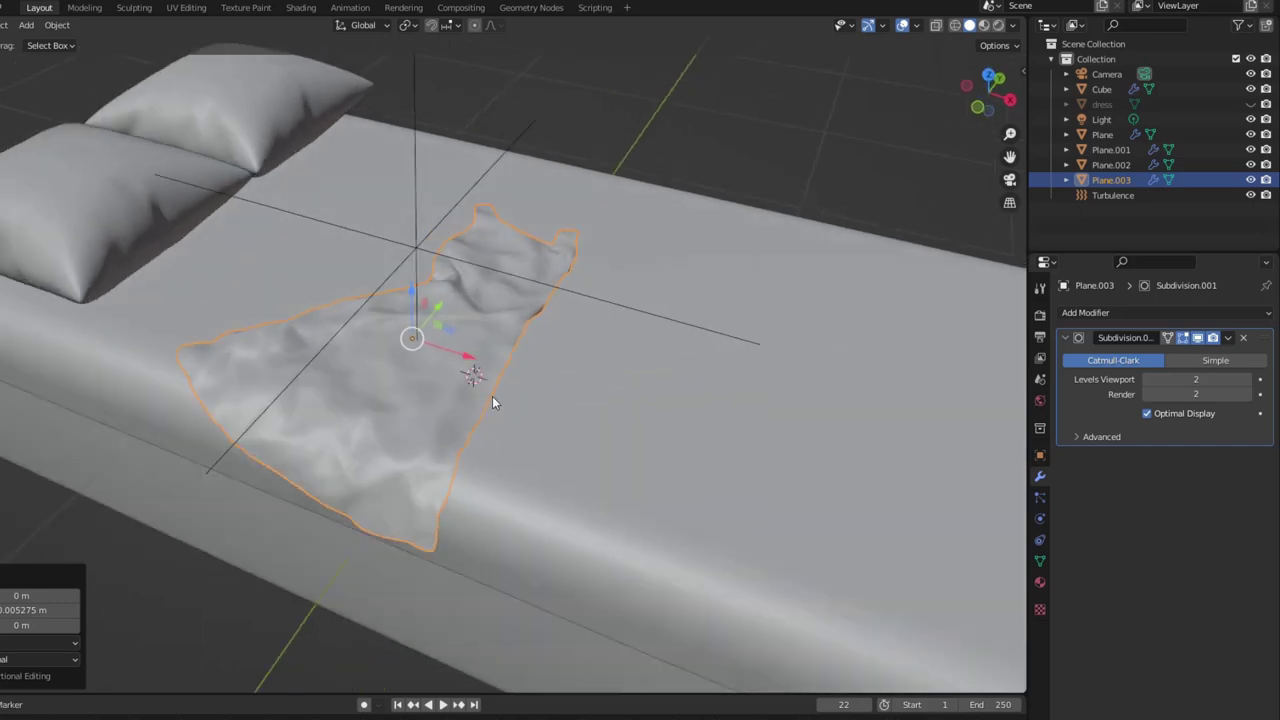
scroll(497, 389, "down", 5)
middle_click_drag(620, 474, 494, 426)
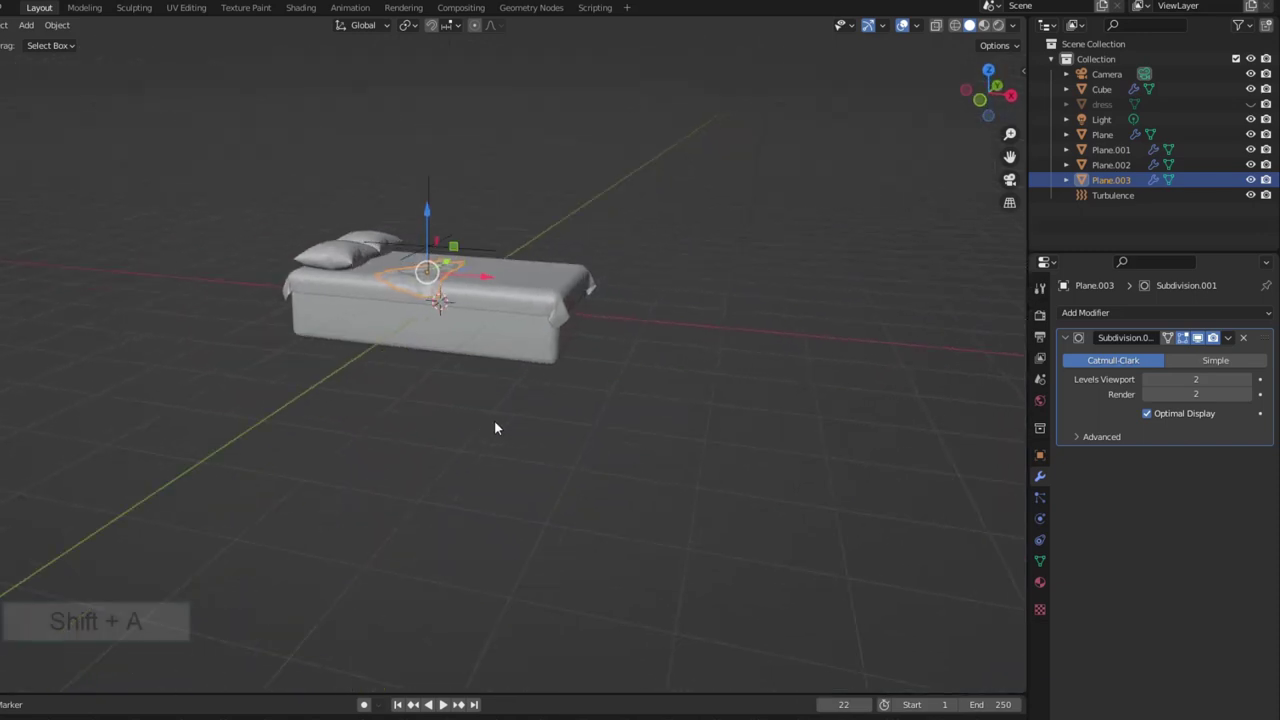
- Add a new cube and delete its selected faces to make an open-sided box
scroll(494, 387, "down", 2)
key("shift+a")
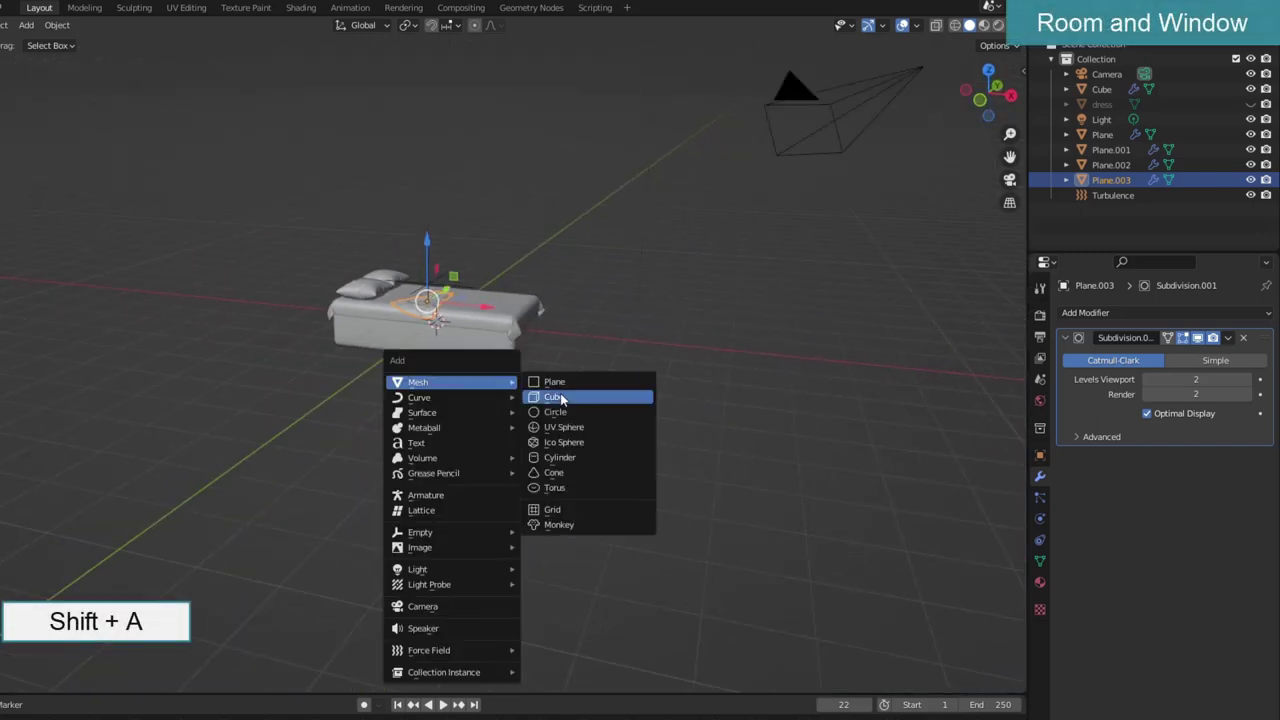
left_click(560, 397)
key("Tab")
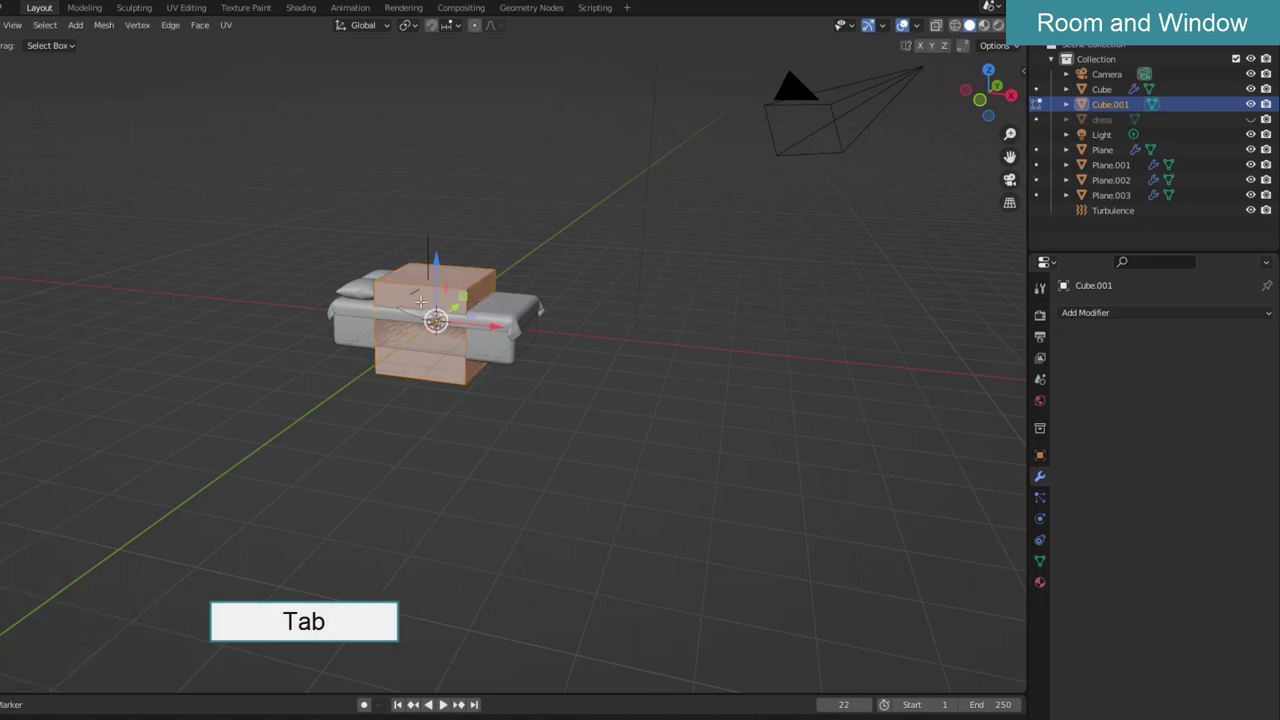
key("Delete")
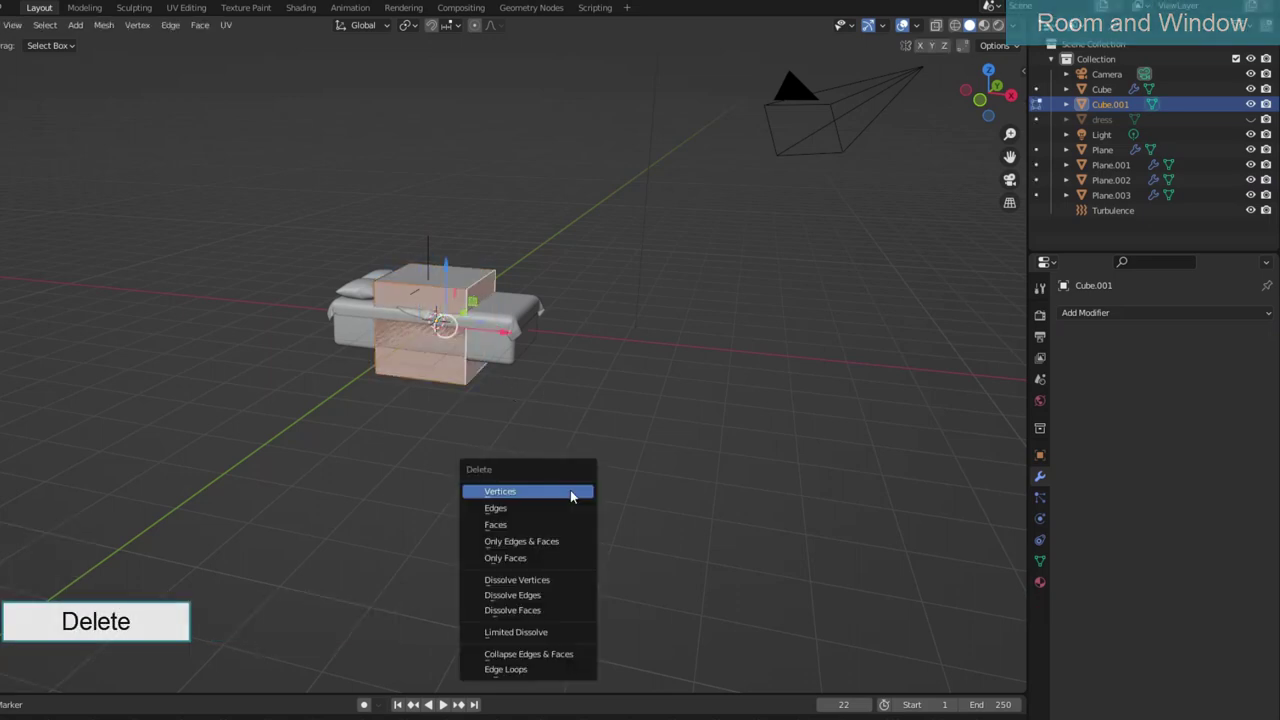
left_click(534, 518)
key("Tab")
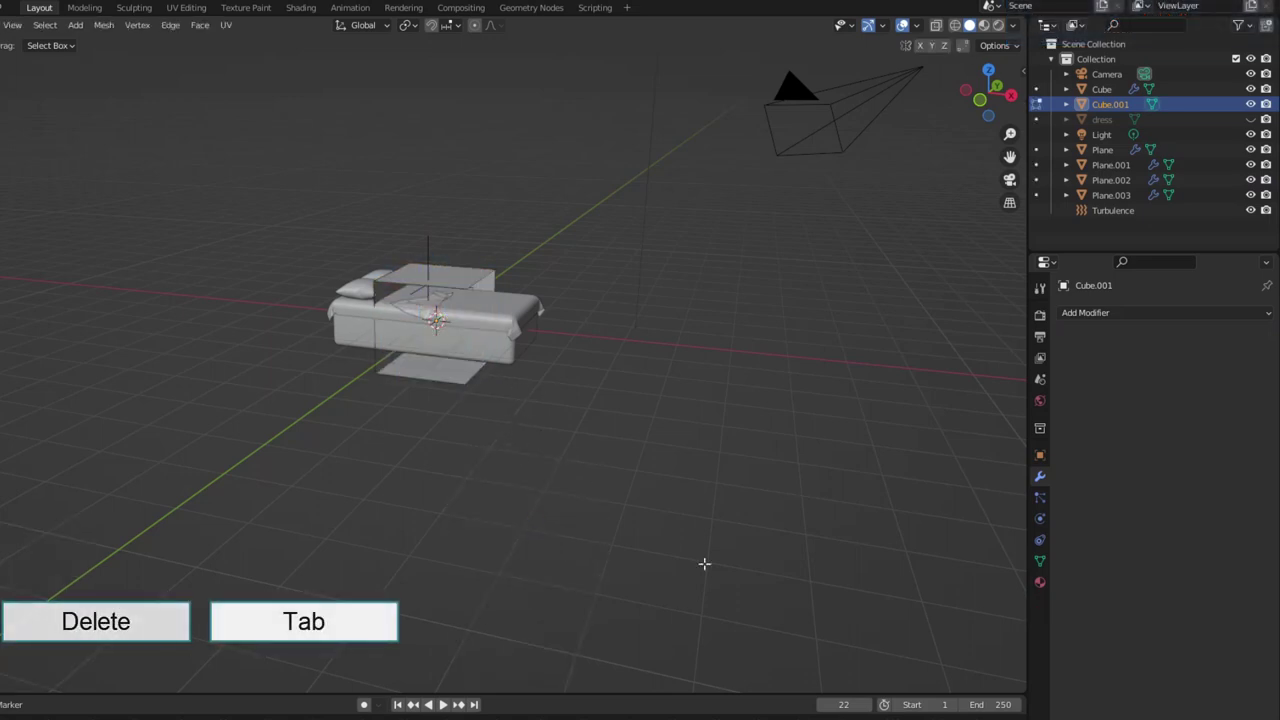
- Scale the box up and move it along X, Z and Y so it encloses the bed
key("s")
left_click(766, 600)
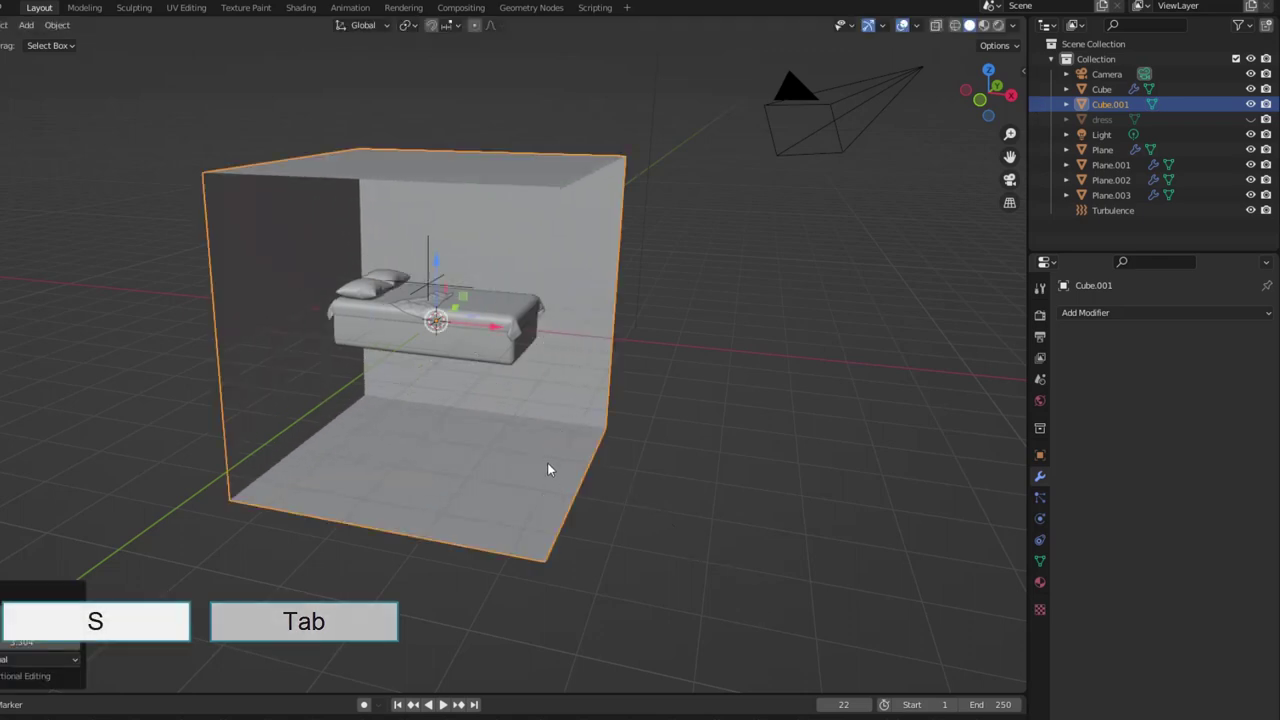
key("s")
left_click(627, 512)
key("KP_1")
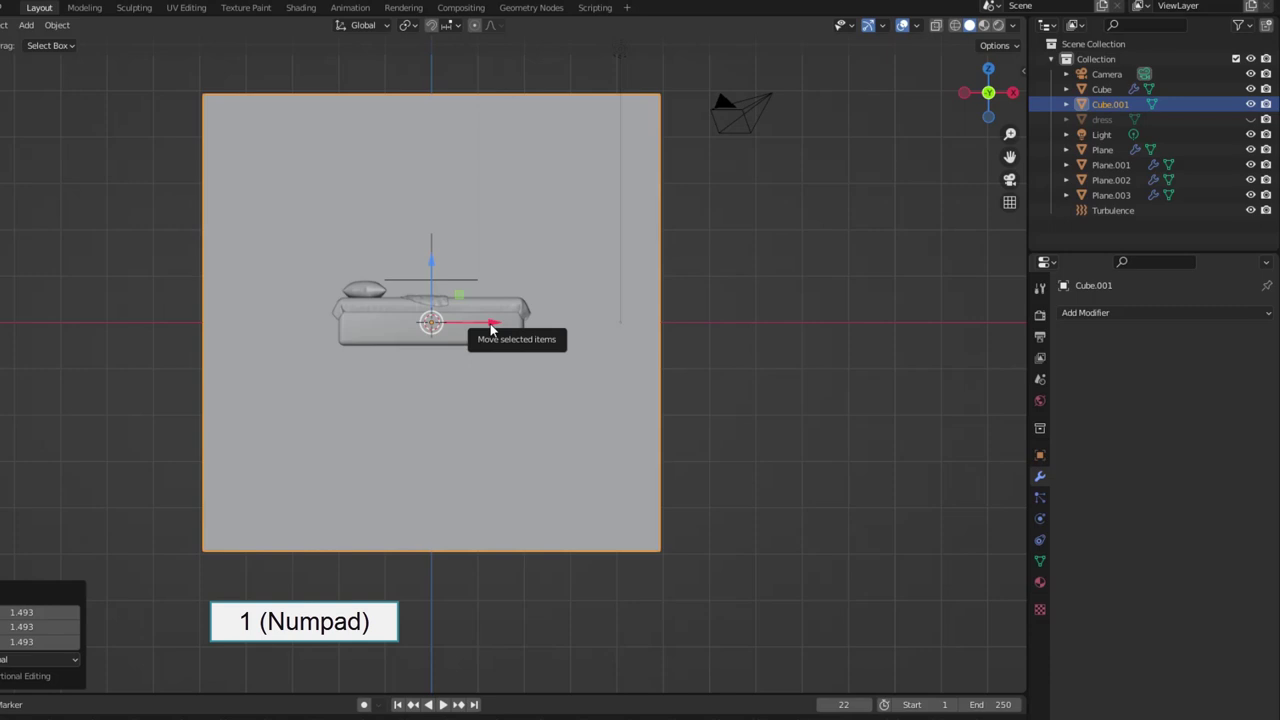
left_click_drag(490, 328, 622, 328)
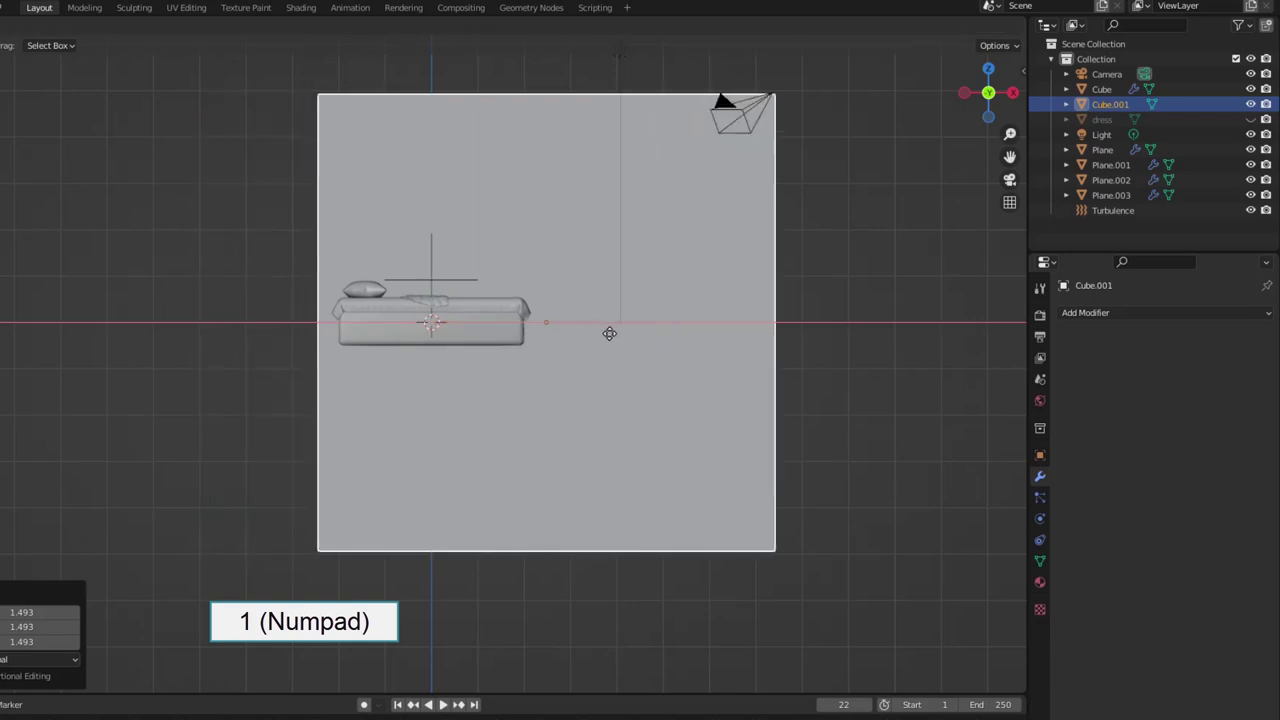
left_click_drag(565, 283, 564, 62)
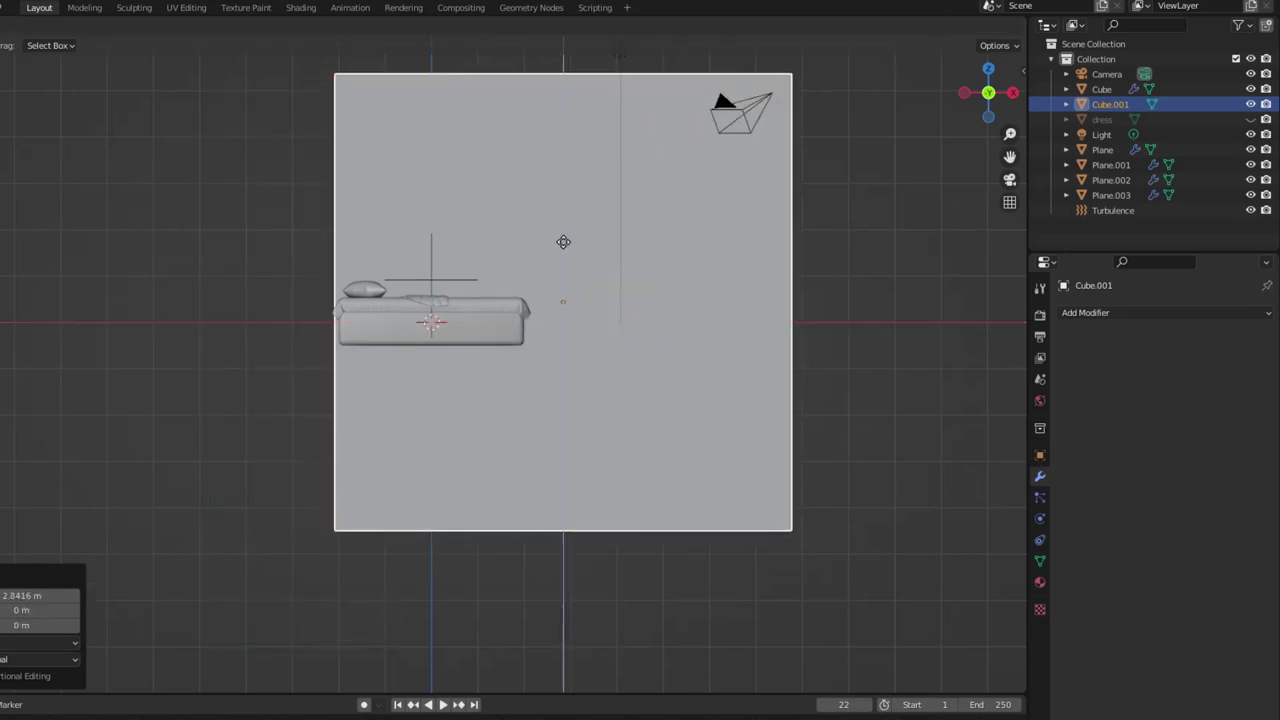
key("KP_3")
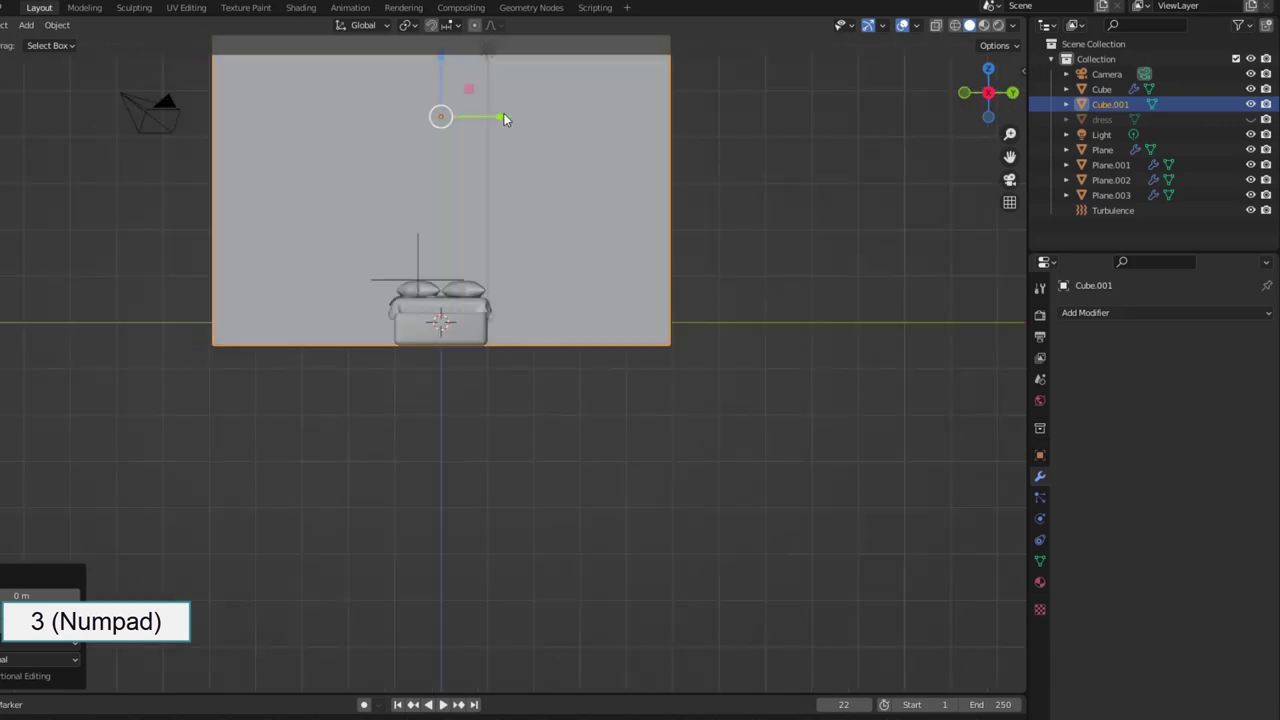
left_click_drag(504, 118, 324, 161)
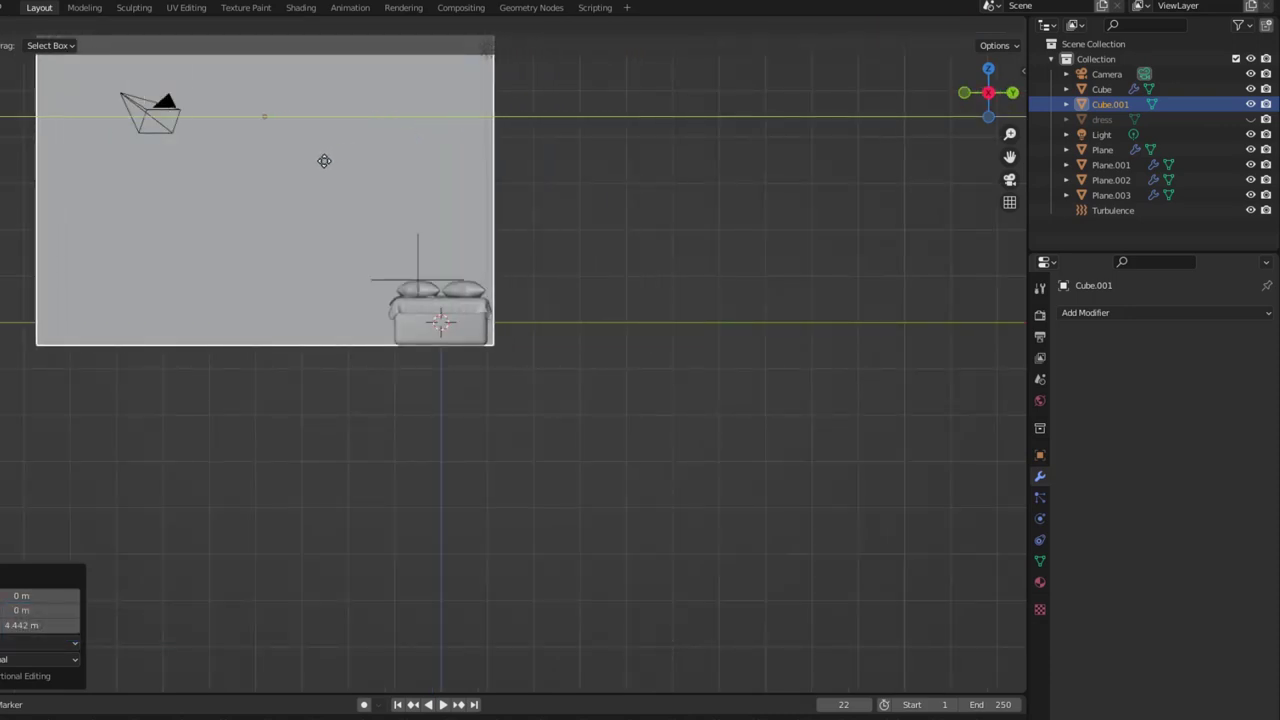
- Orbit to a perspective view and select the room's back wall face in Edit Mode
scroll(422, 355, "down", 2)
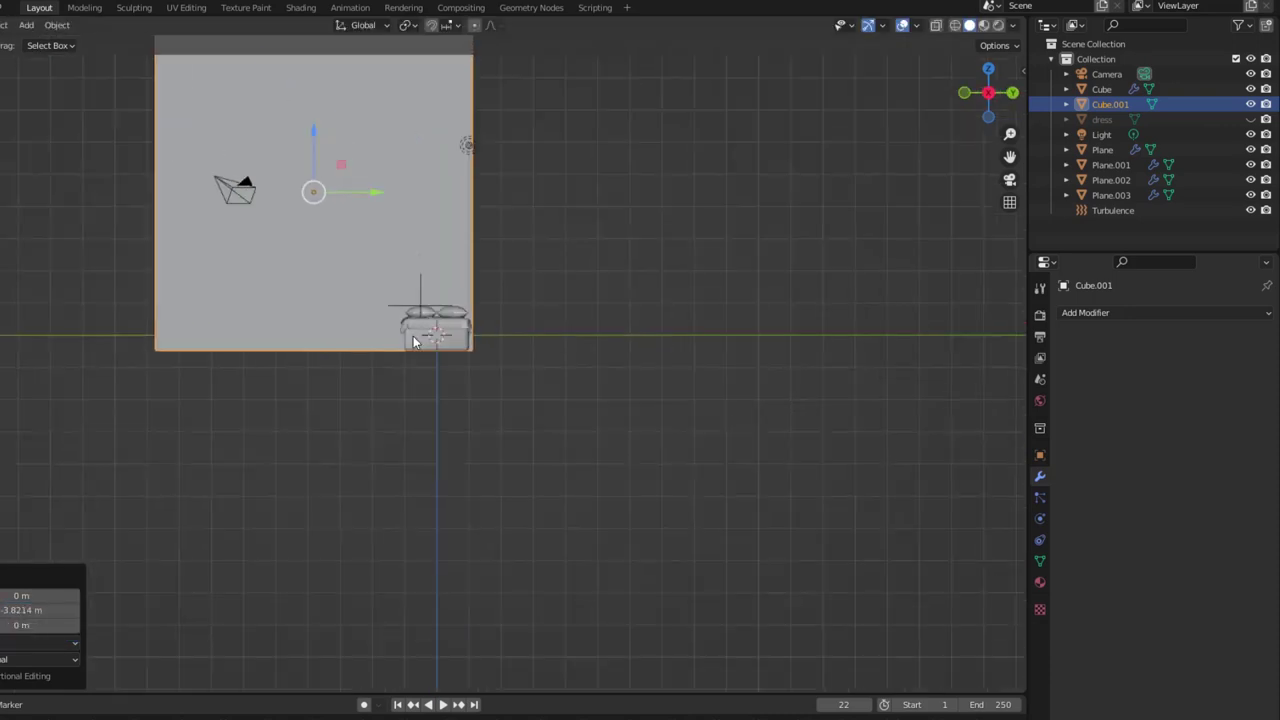
mouse_move(422, 355)
middle_mouse_down()
mouse_move(524, 447)
mouse_move(617, 377)
middle_mouse_up()
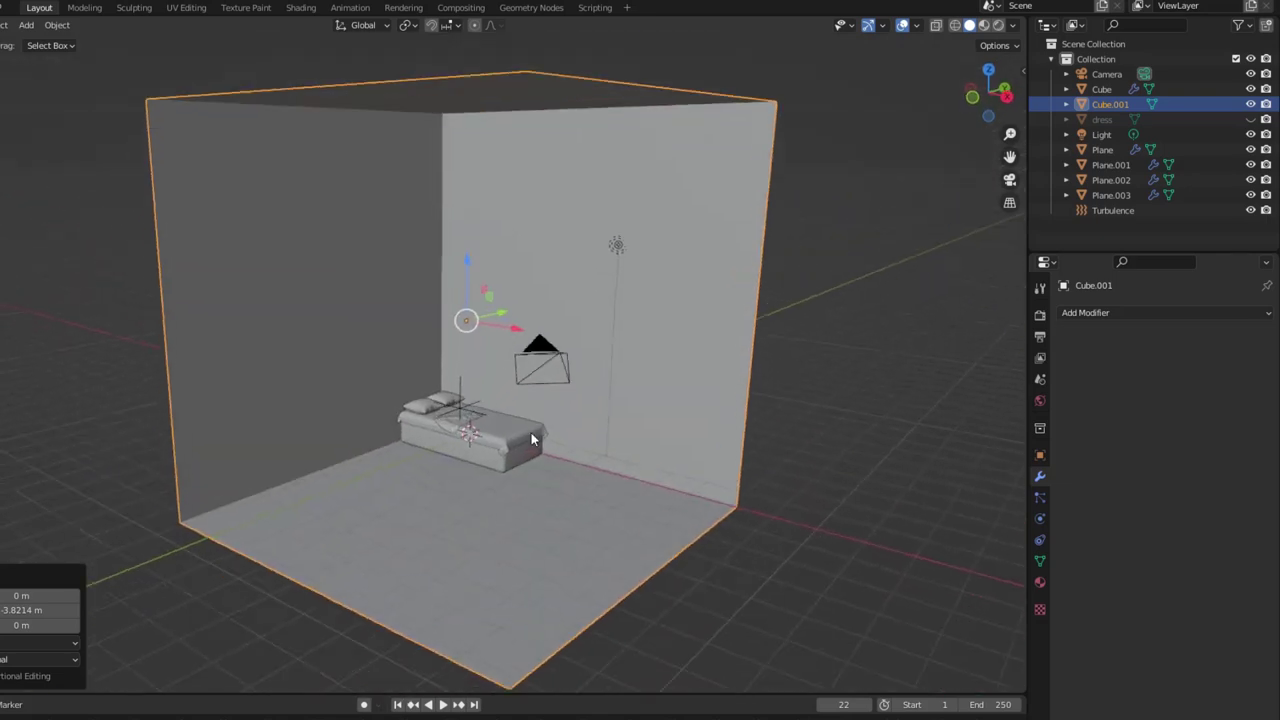
key("Tab")
left_click(640, 342)
- Inset the back wall face, shift the square lower and left, and separate it into its own object
key("i")
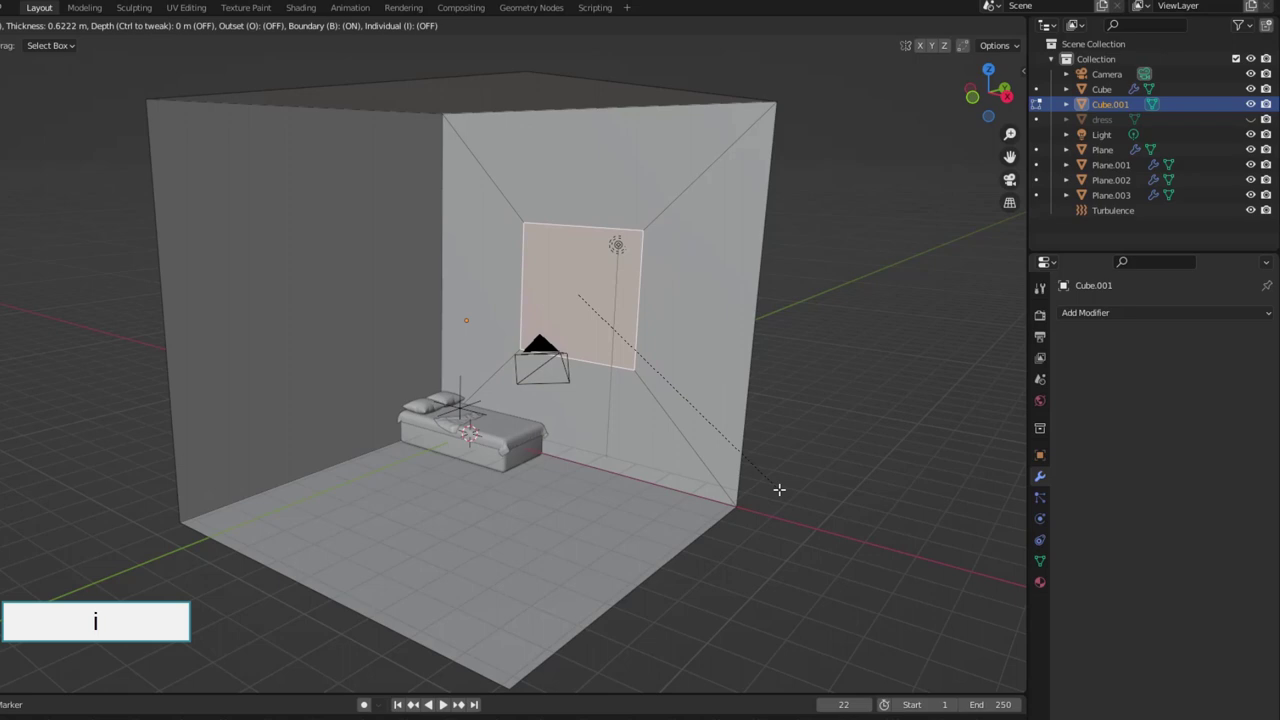
left_click(779, 489)
middle_click_drag(577, 441, 637, 435)
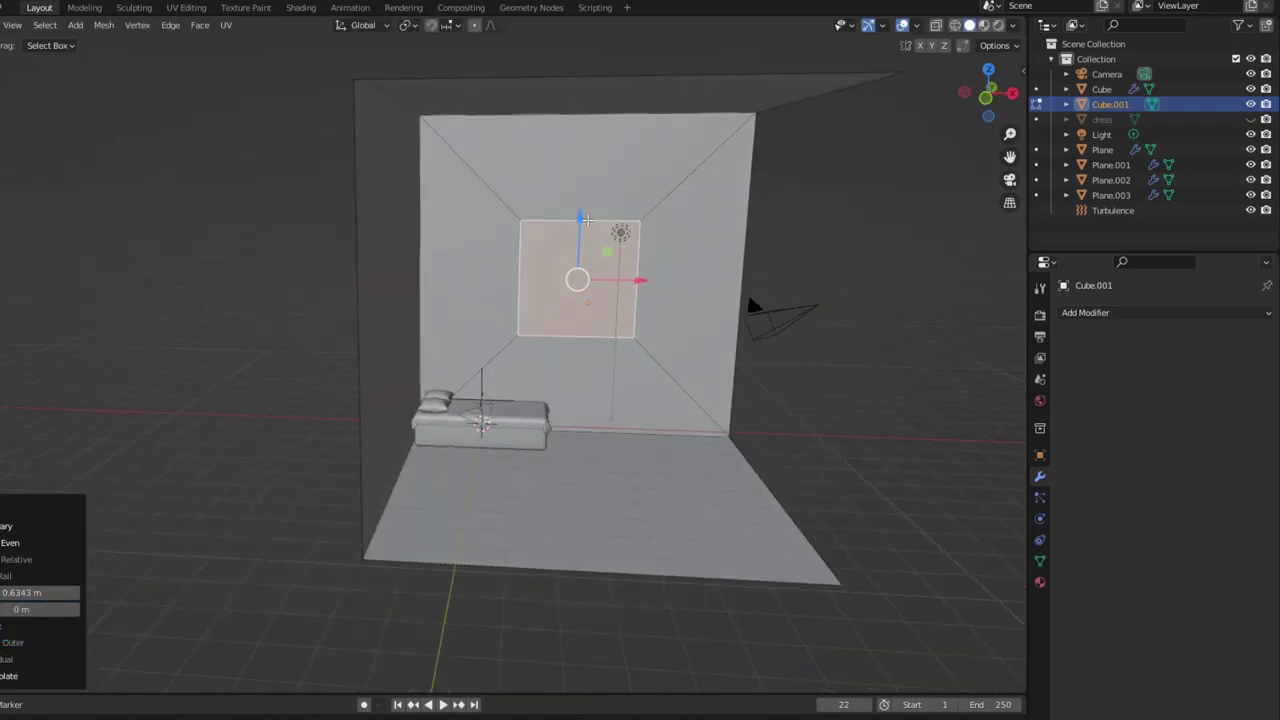
left_click_drag(585, 220, 580, 283)
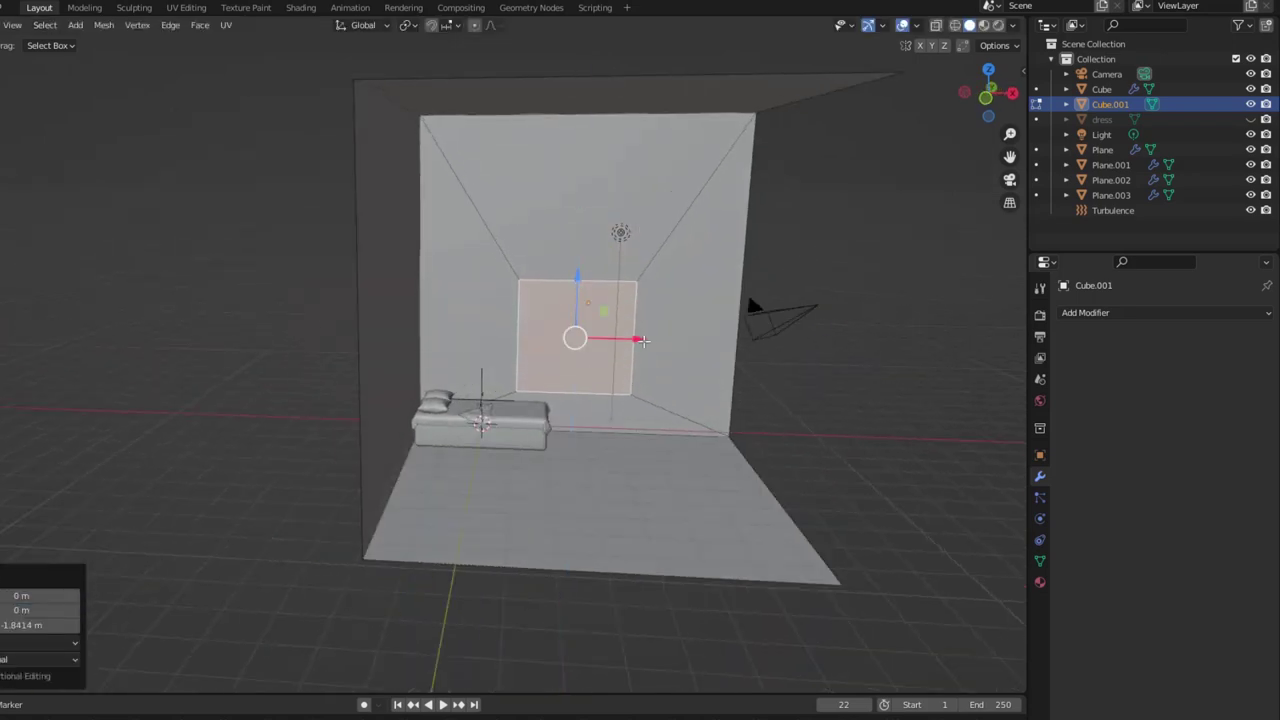
left_click_drag(642, 341, 585, 353)
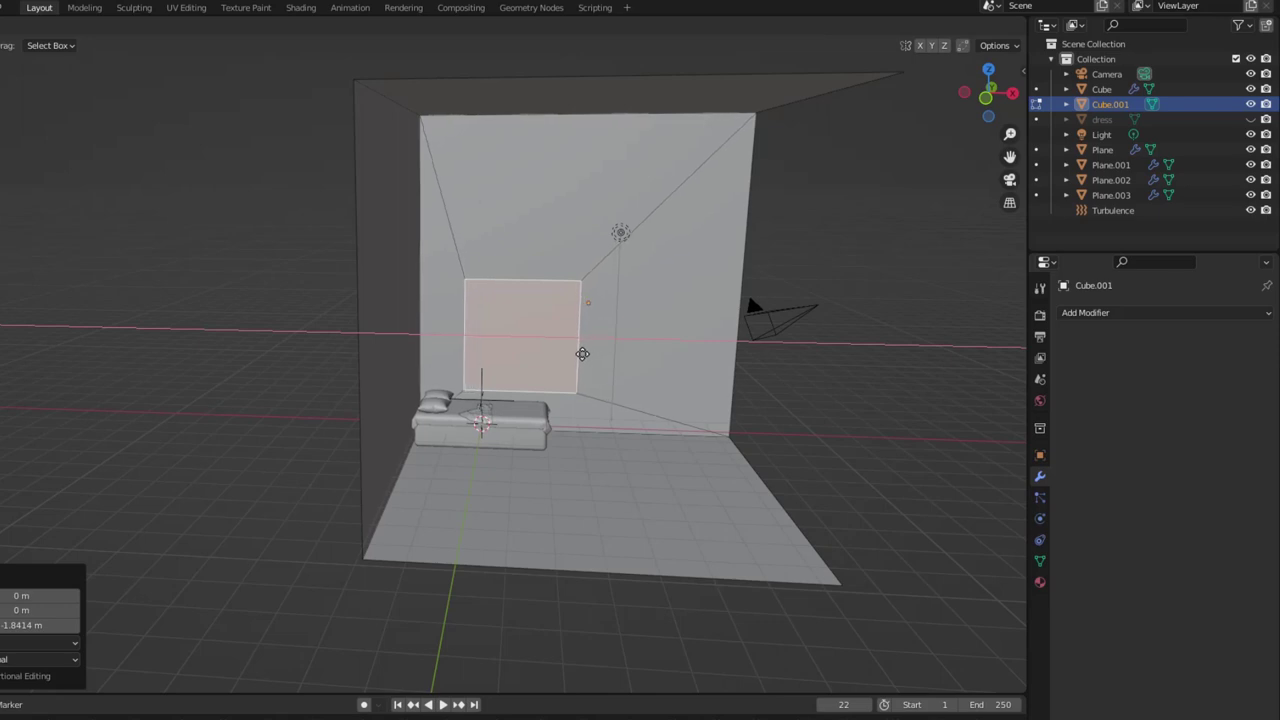
left_click_drag(580, 353, 580, 353)
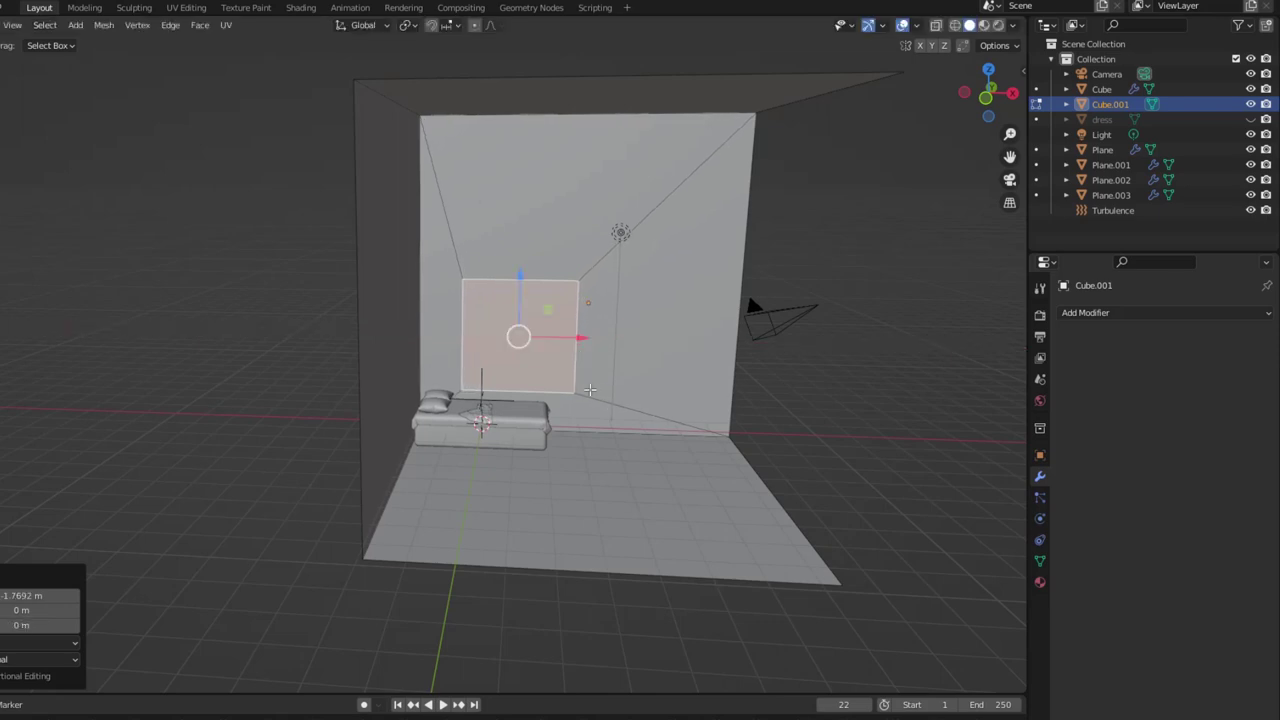
left_click(105, 25)
mouse_move(130, 162)
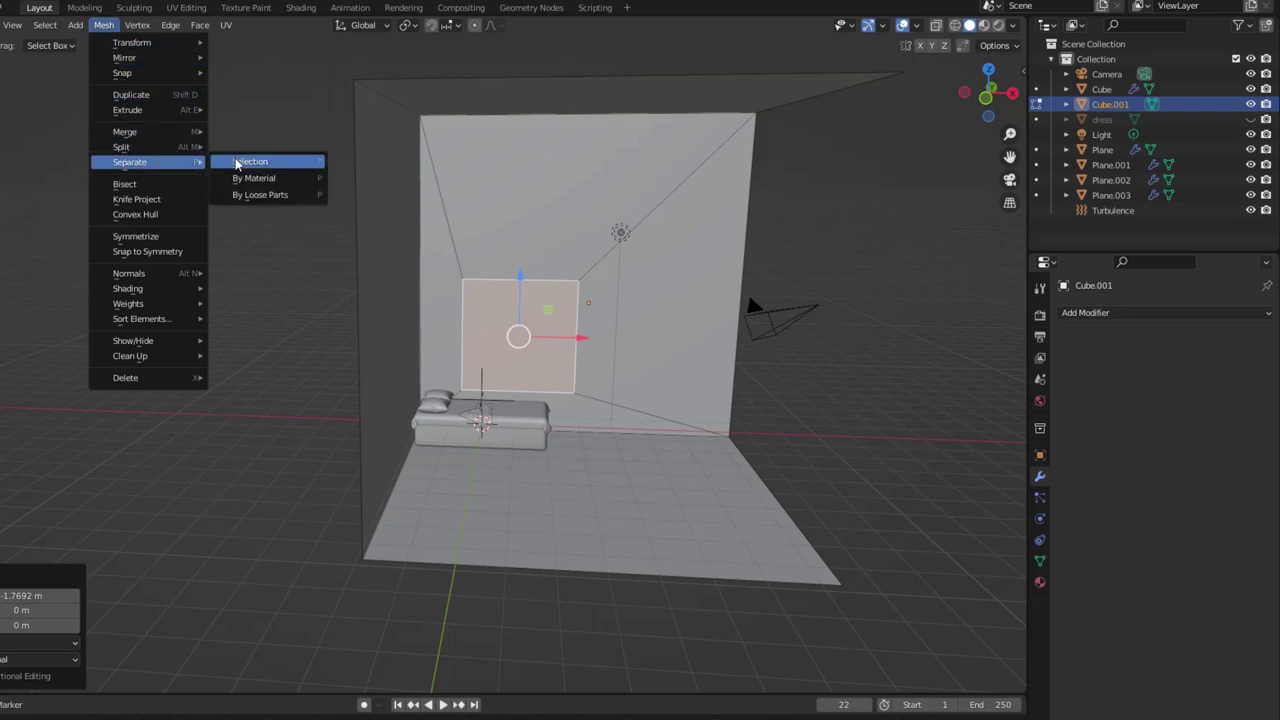
left_click(237, 163)
key("Tab")
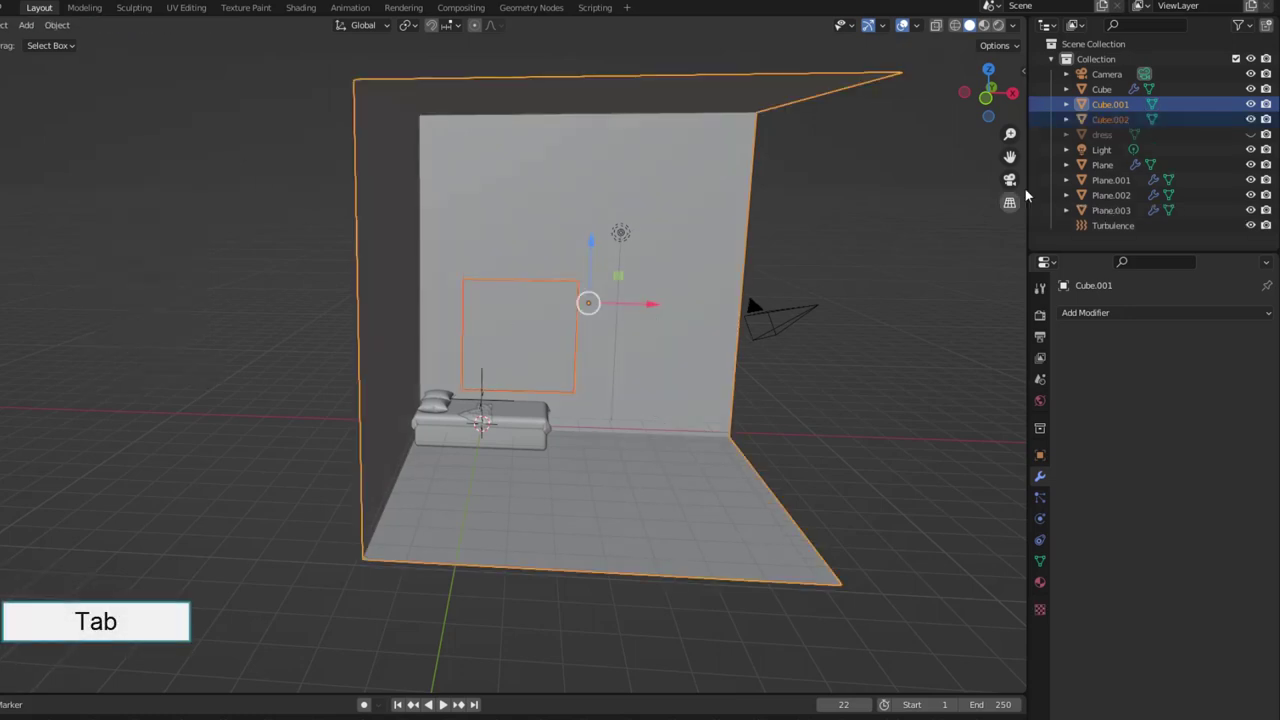
- Rename the room box 'Wall' and the square 'Window', then pull Window out of the opening
left_click(1110, 121)
left_click(1108, 106)
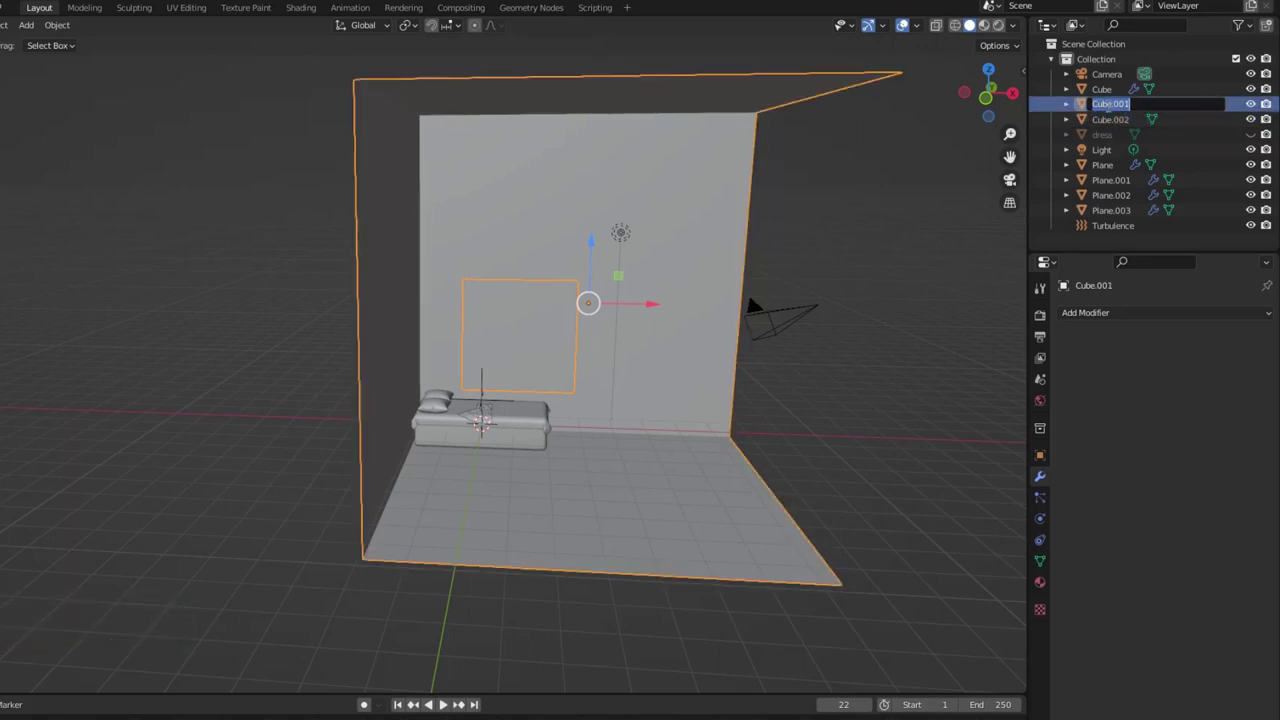
type("Wall")
key("Return")
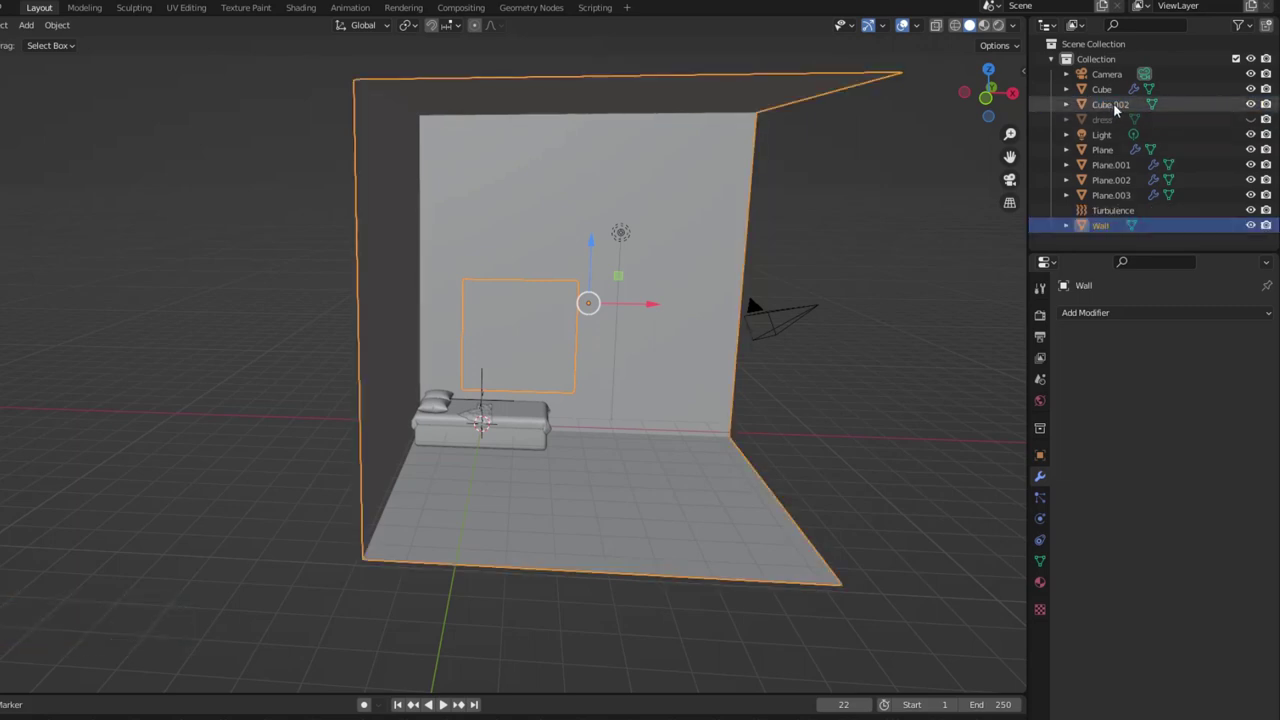
left_click(1110, 106)
type("Wind")
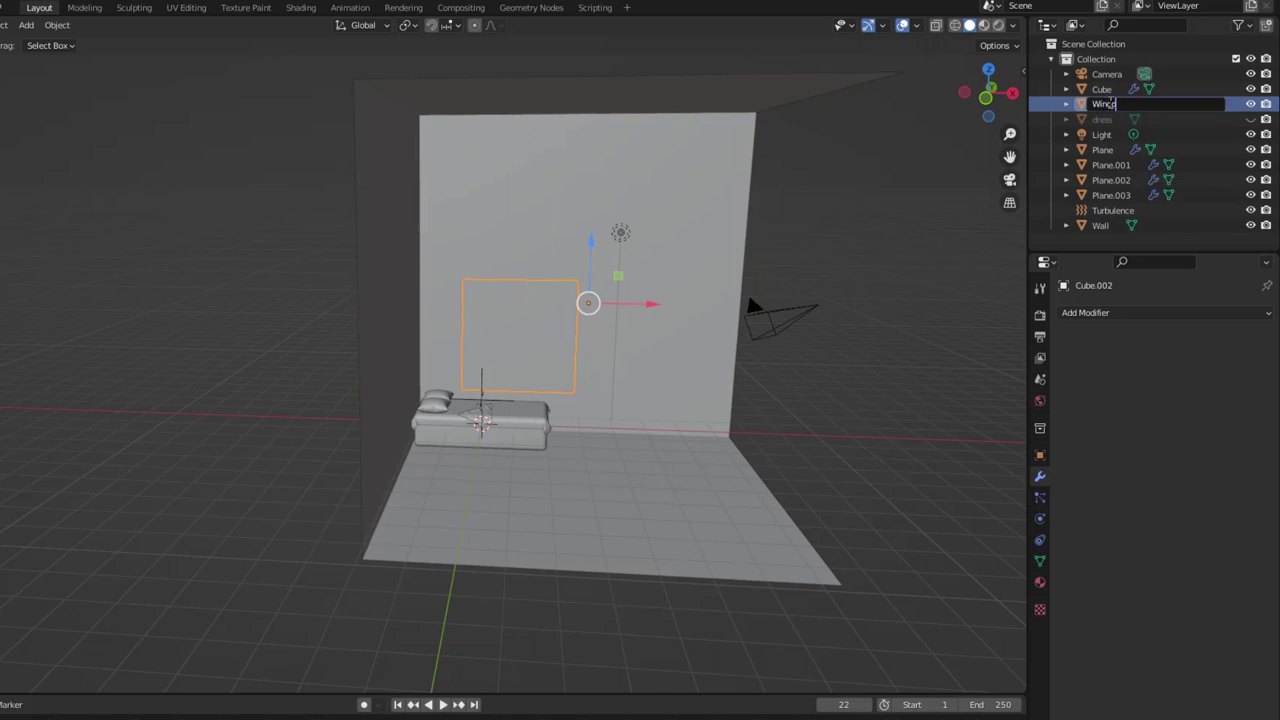
type("ow")
key("Return")
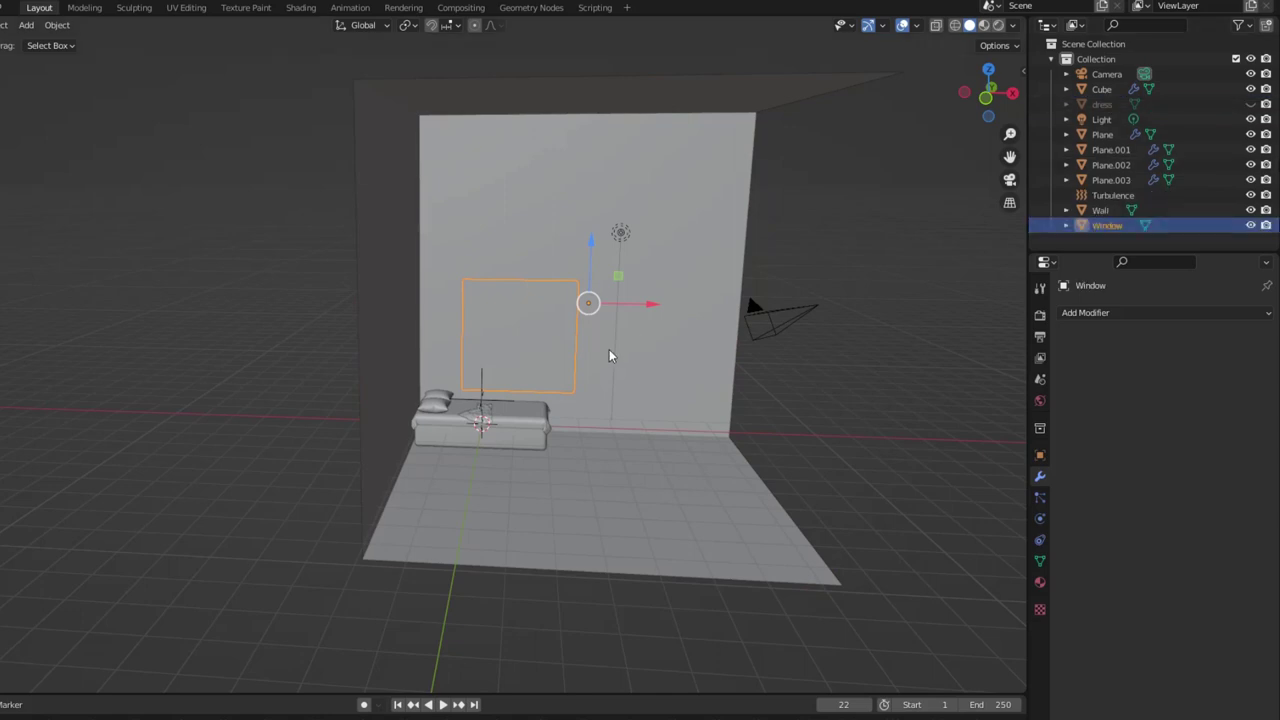
middle_click_drag(630, 364, 534, 371)
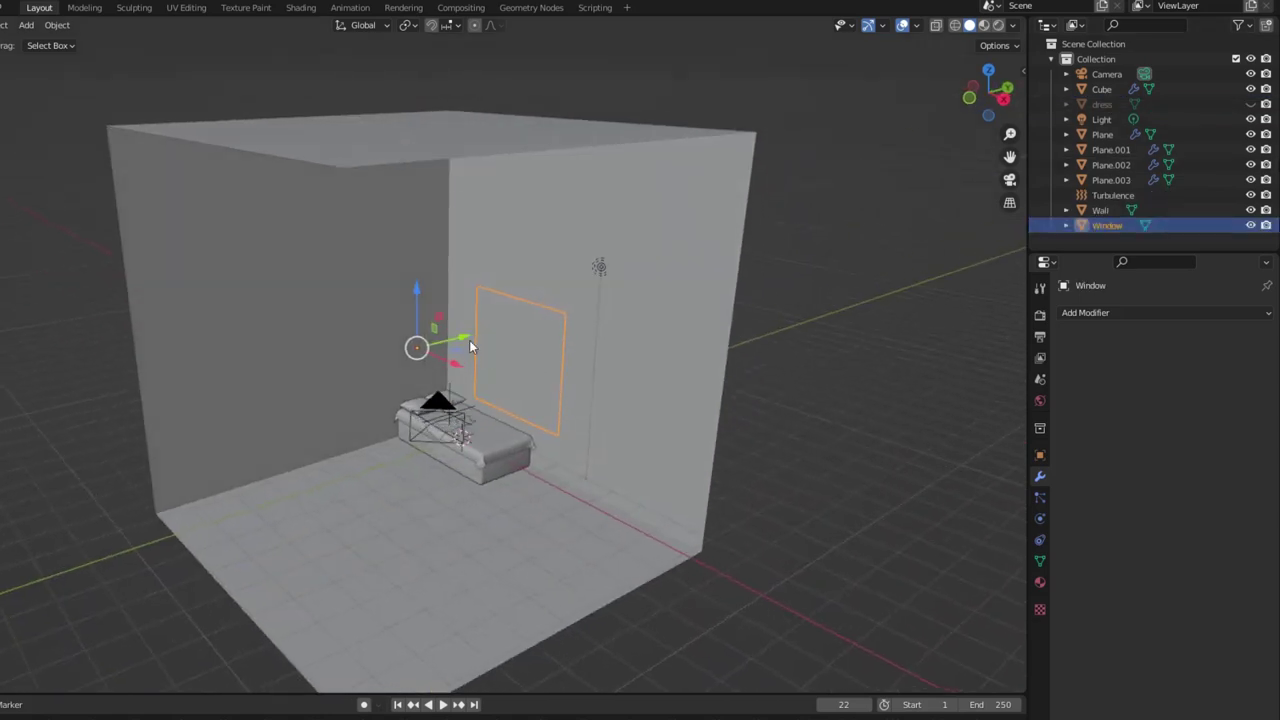
left_click_drag(469, 340, 364, 375)
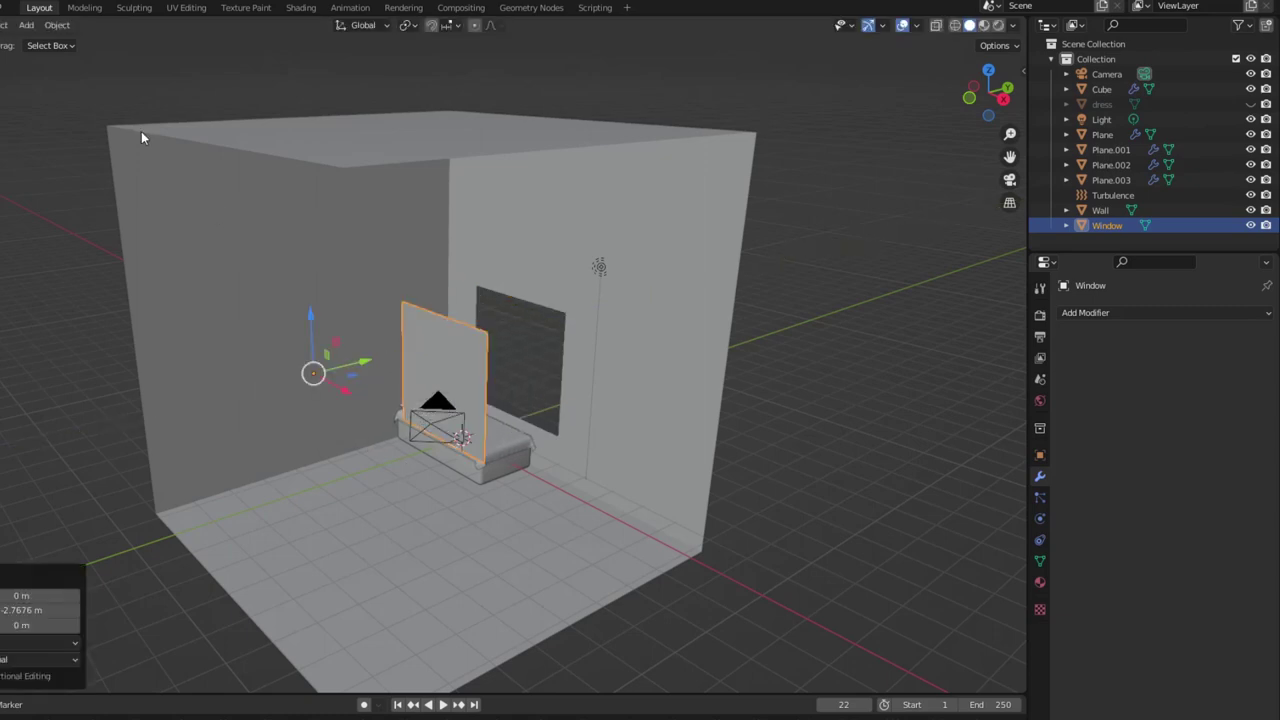
- Set the Window origin to its geometry and add a centred vertical loop cut through it
left_click(56, 25)
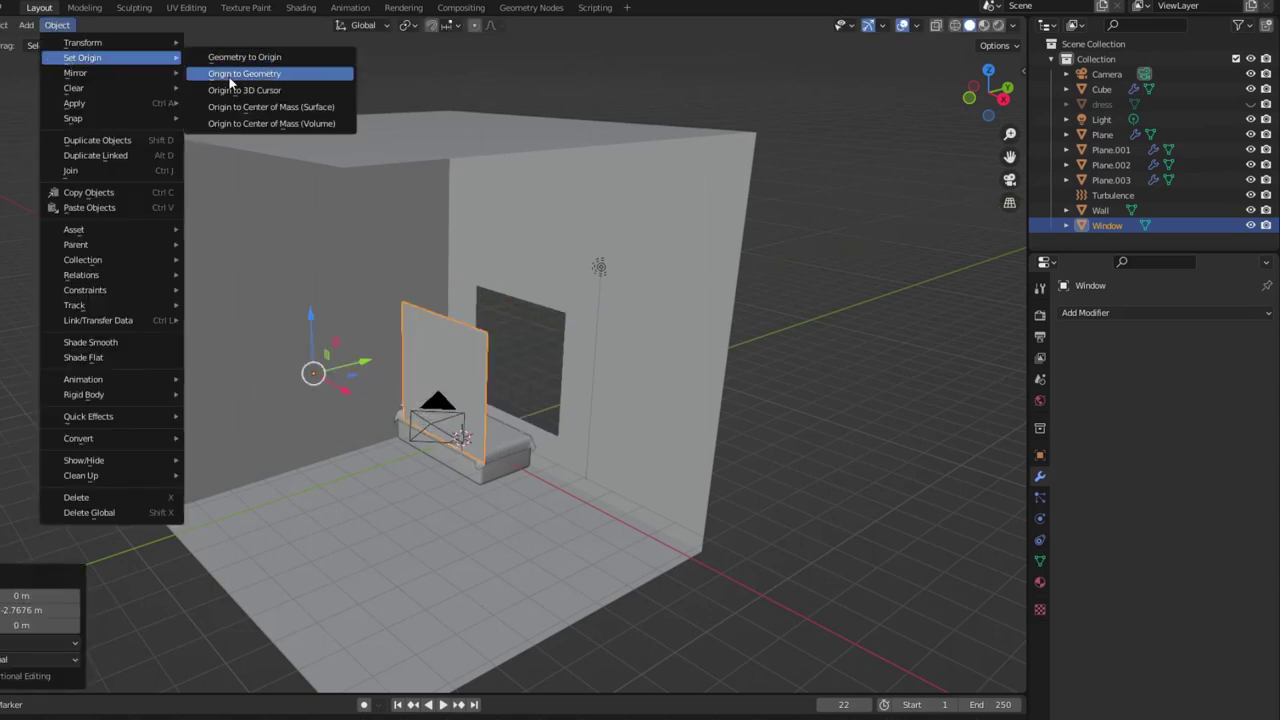
left_click(250, 74)
key("KP_1")
key("KP_Decimal")
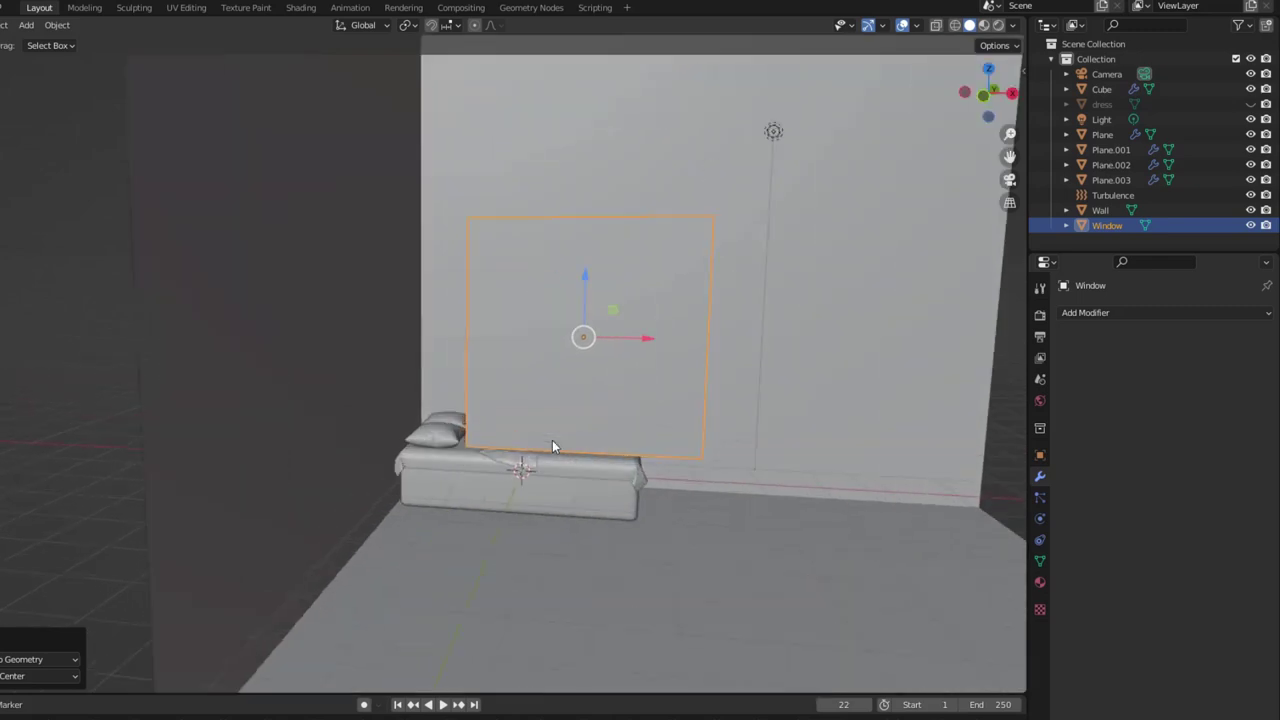
key("Tab")
key("ctrl+r")
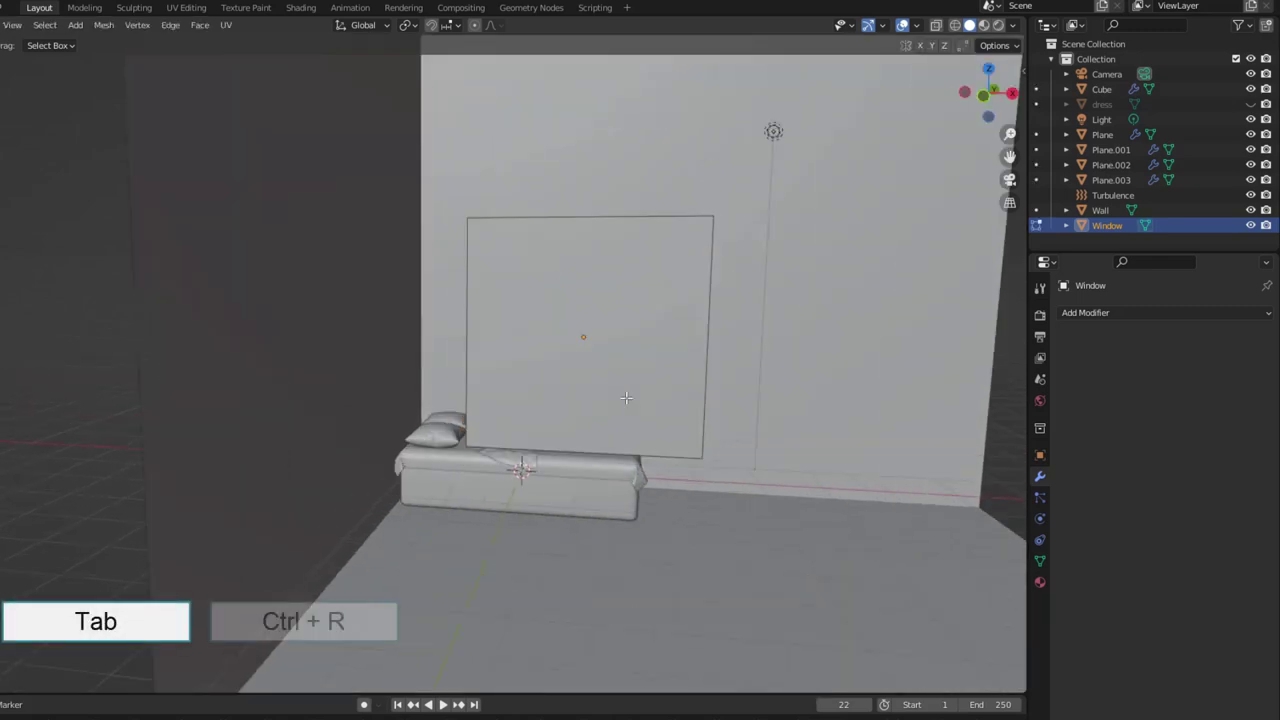
left_click(655, 339)
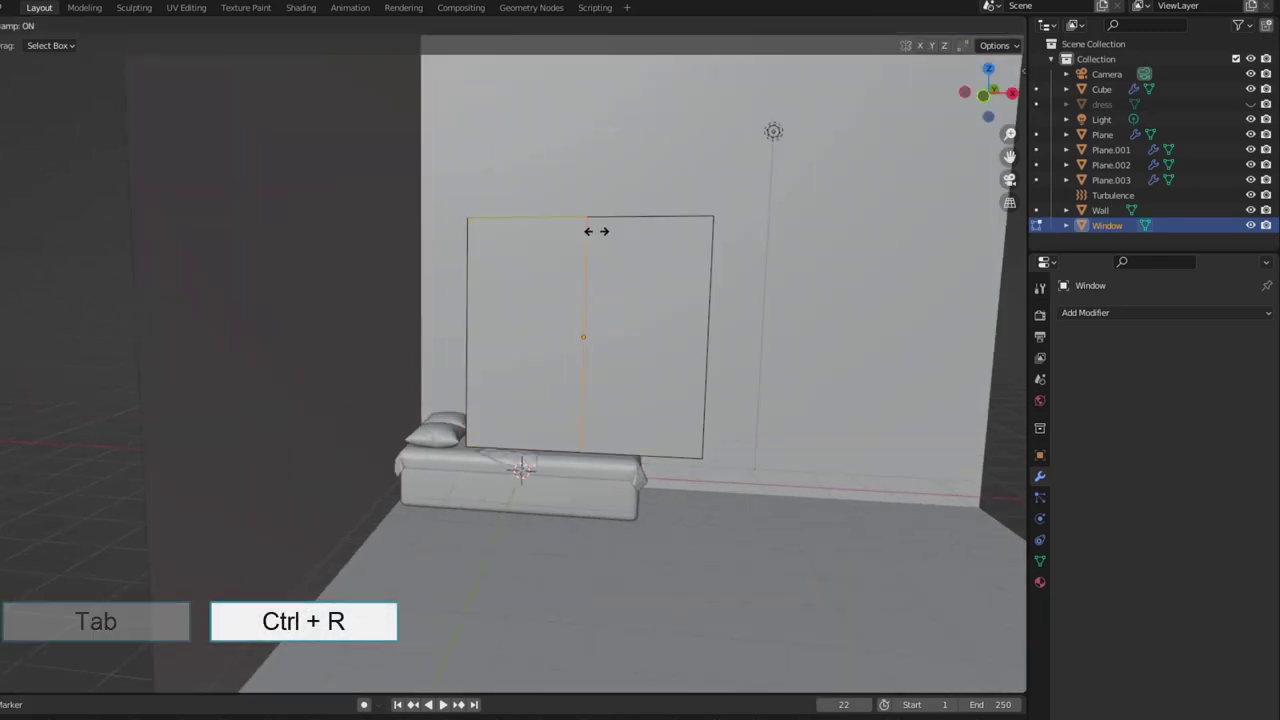
right_click(657, 340)
- Inset the right and left pane faces, each by about 0.037 m, to form framed panes
key("3")
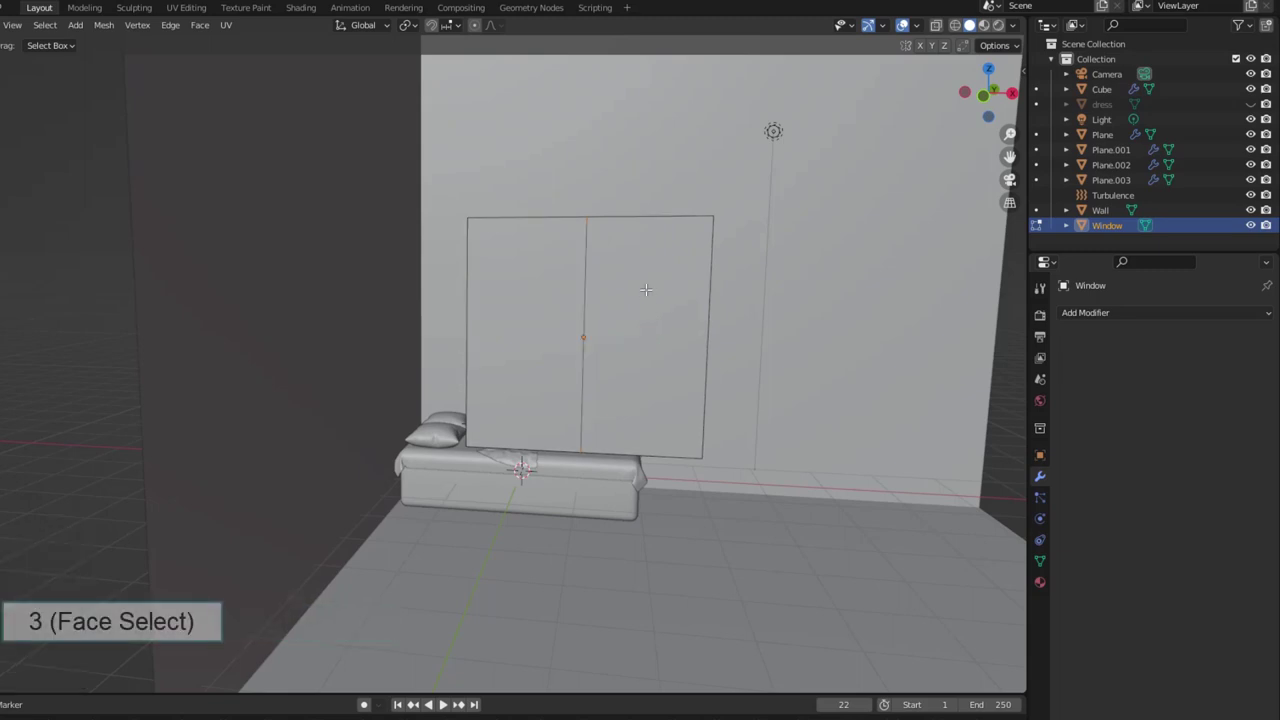
left_click(669, 368)
key("i")
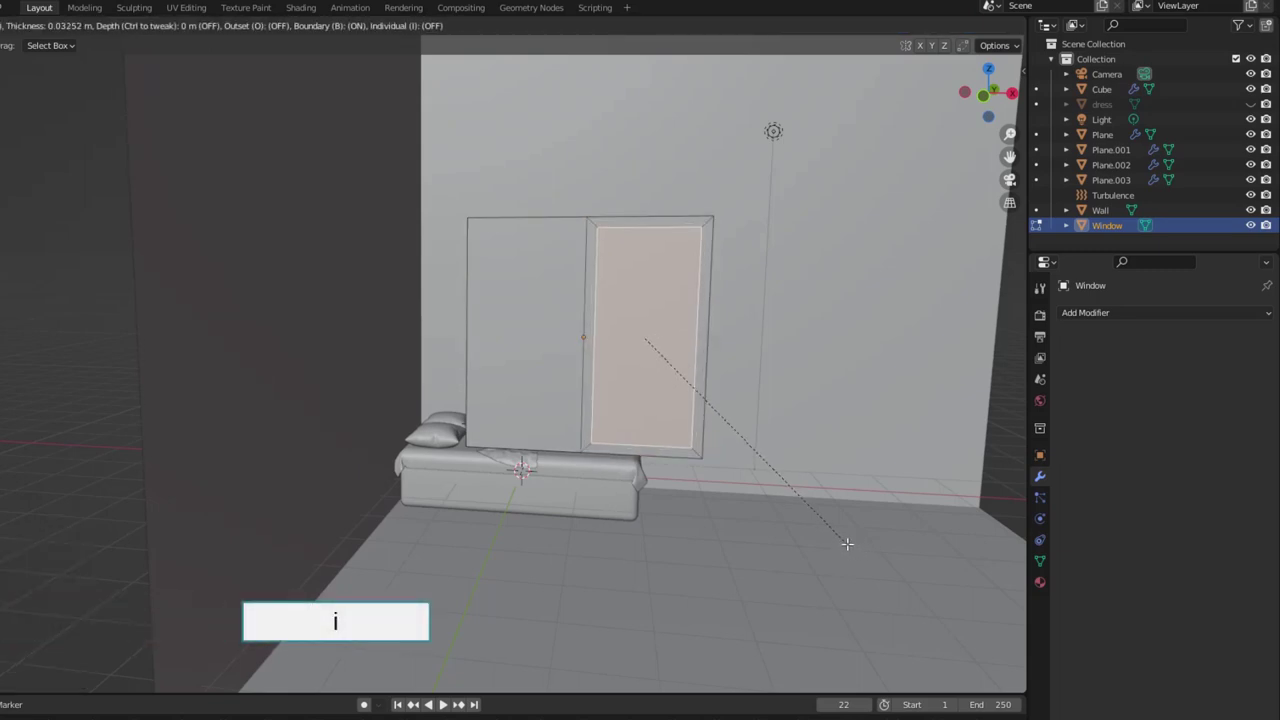
left_click(847, 543)
left_click(522, 369)
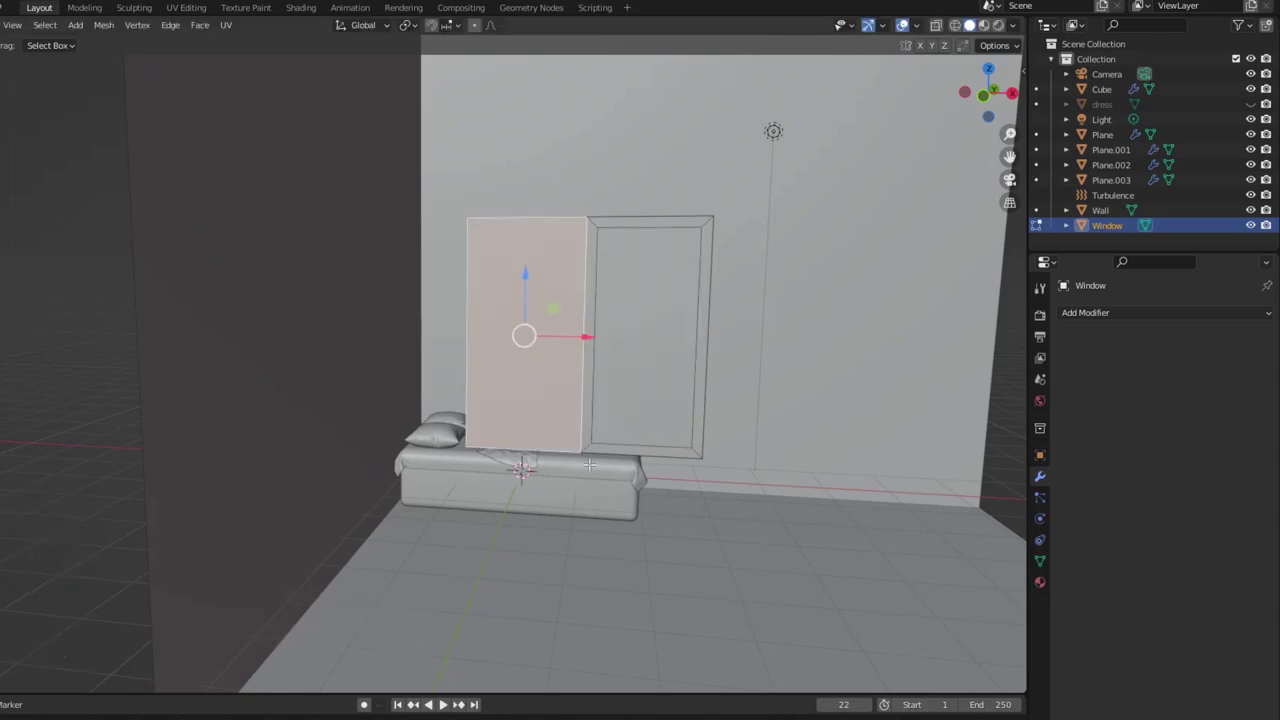
key("i")
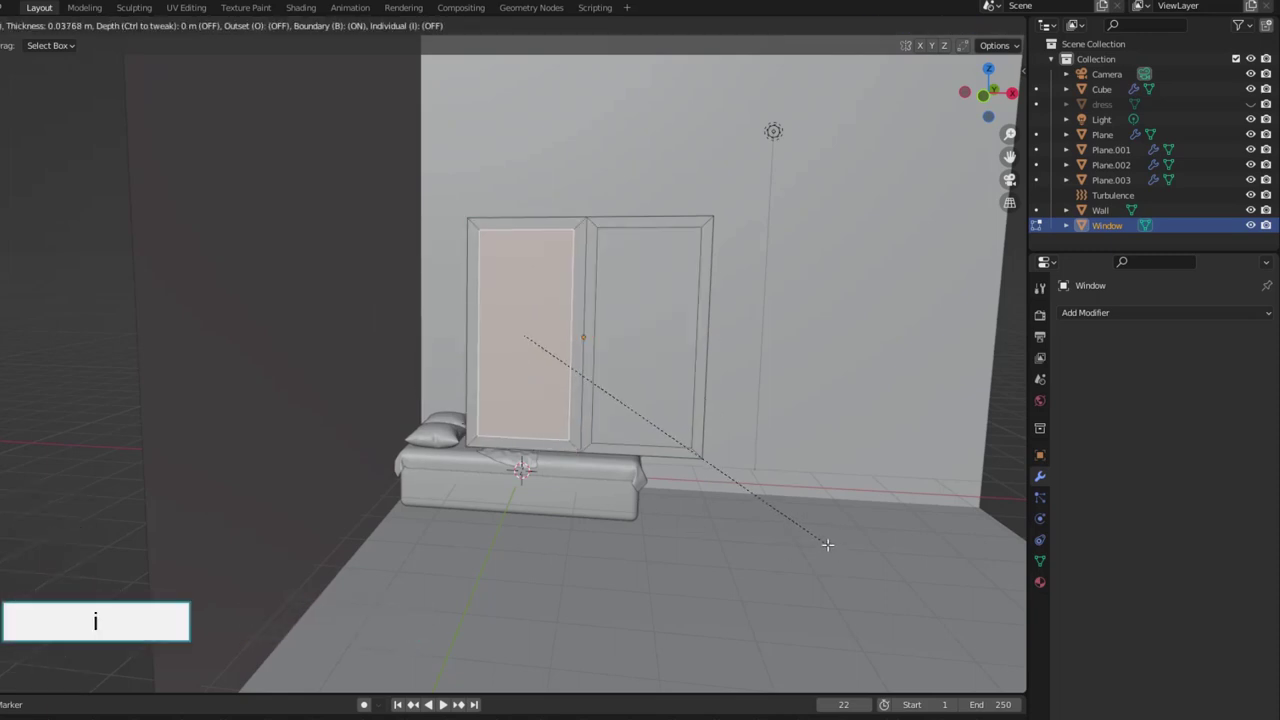
left_click(827, 545)
mouse_move(809, 512)
middle_mouse_down()
mouse_move(760, 466)
mouse_move(653, 425)
middle_mouse_up()
- Extrude the whole window mesh to give it depth
key("a")
key("e")
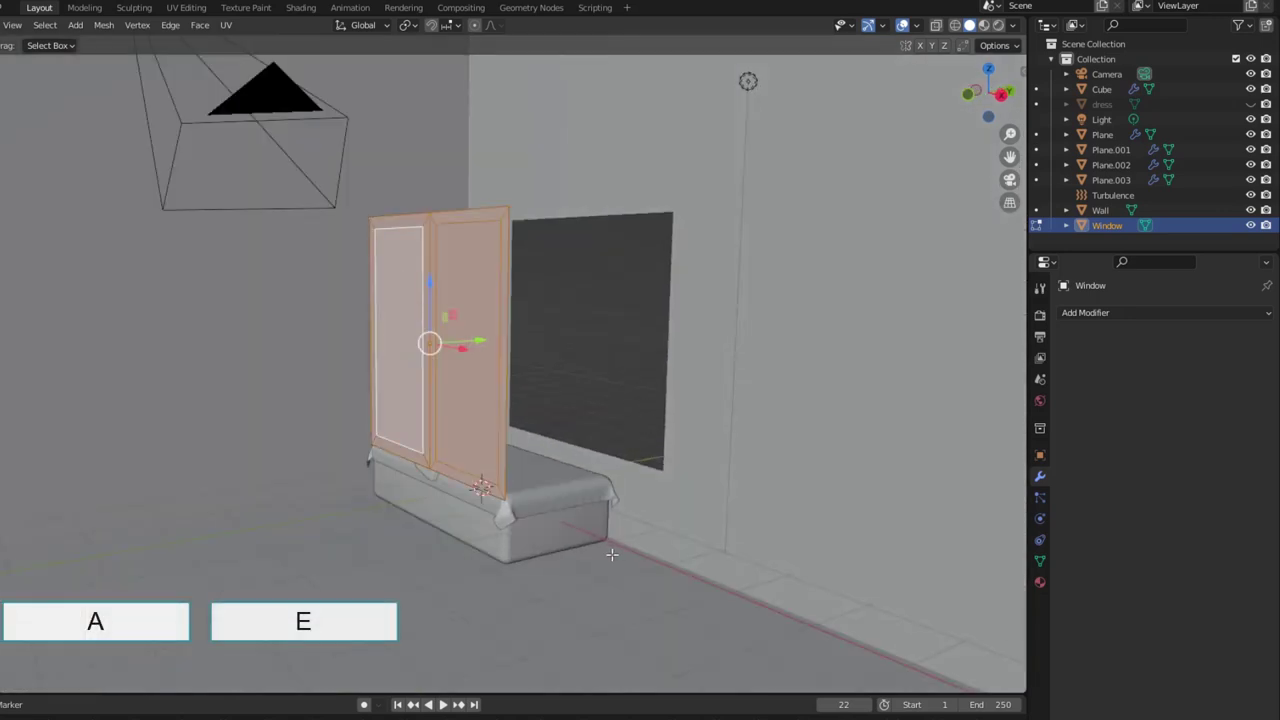
left_click(608, 552)
middle_click_drag(607, 556, 650, 558)
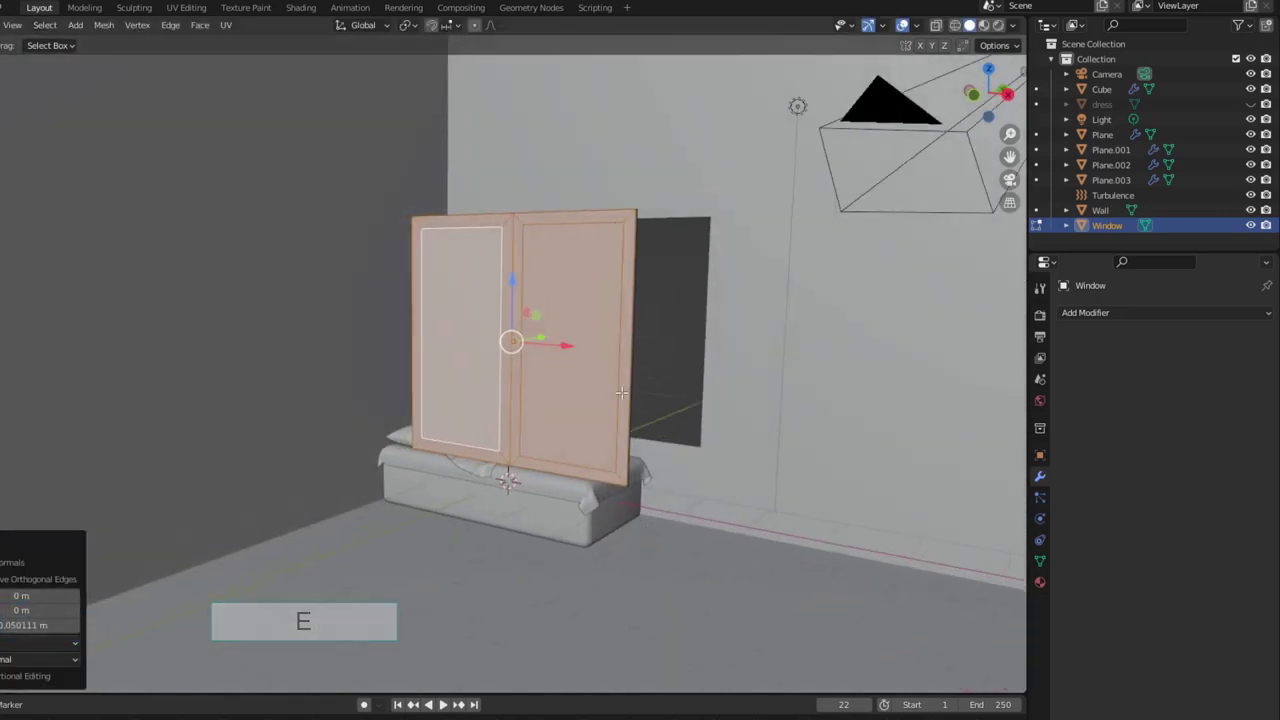
- Select the border edge loops around both panes and extrude them into a thick frame
left_click(637, 261, "alt")
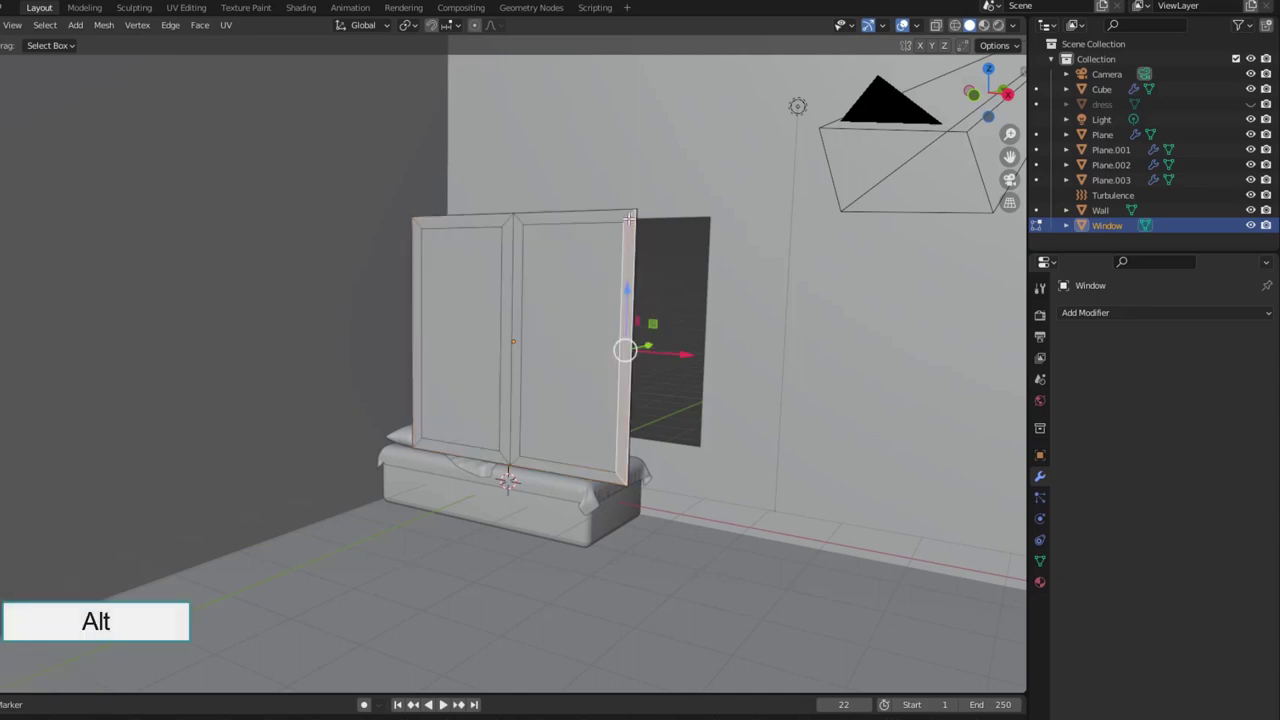
left_click(628, 218, "alt")
left_click(510, 224, "alt+shift")
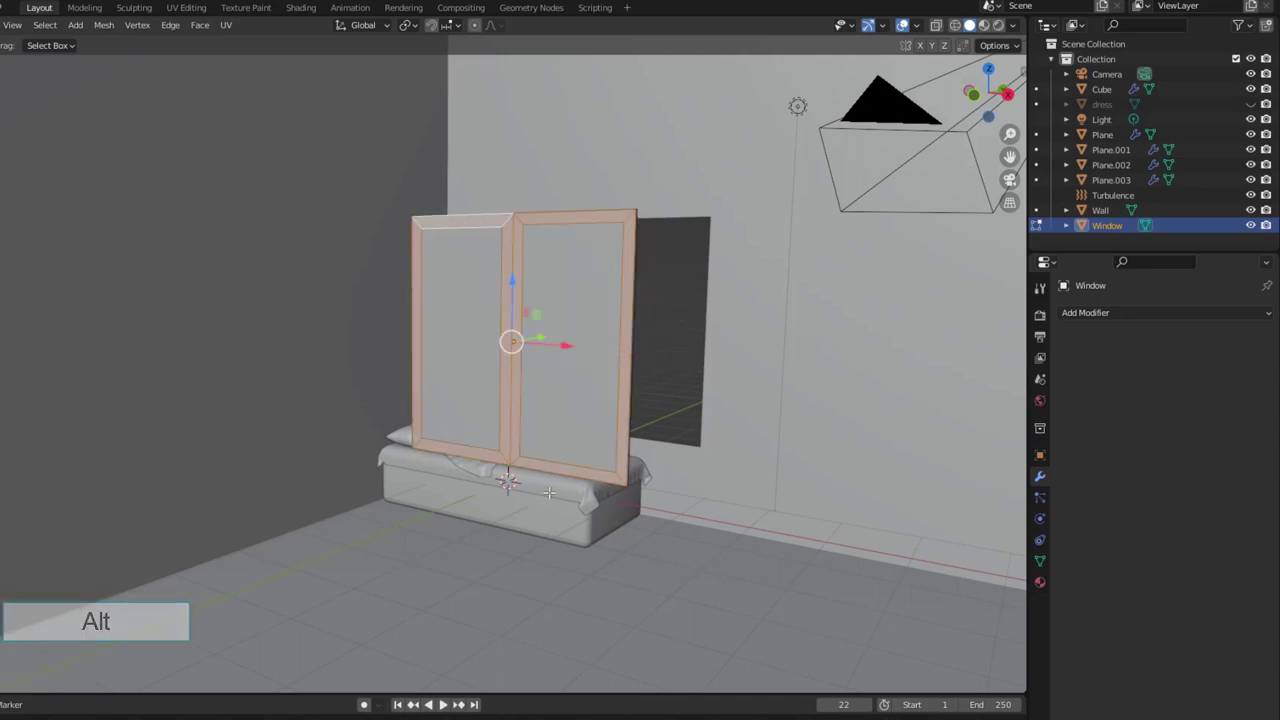
middle_click_drag(505, 470, 520, 496)
key("e")
key("e")
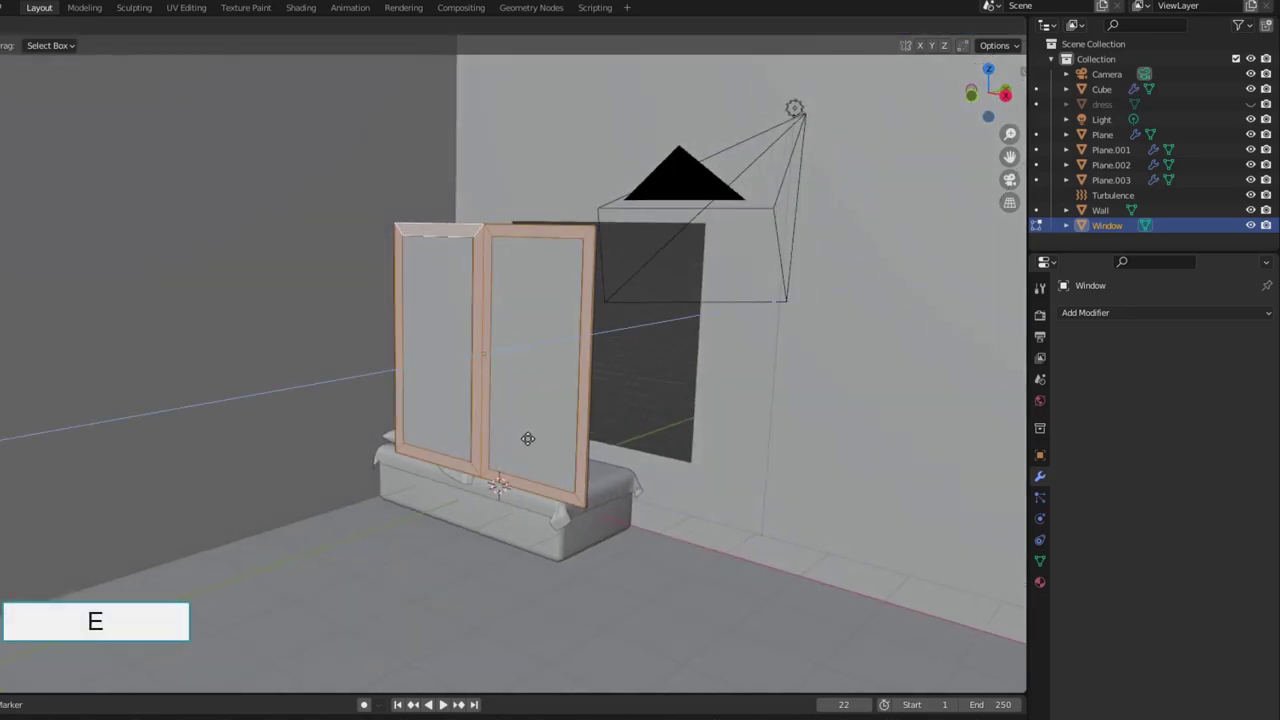
left_click(524, 444)
scroll(540, 440, "up", 2)
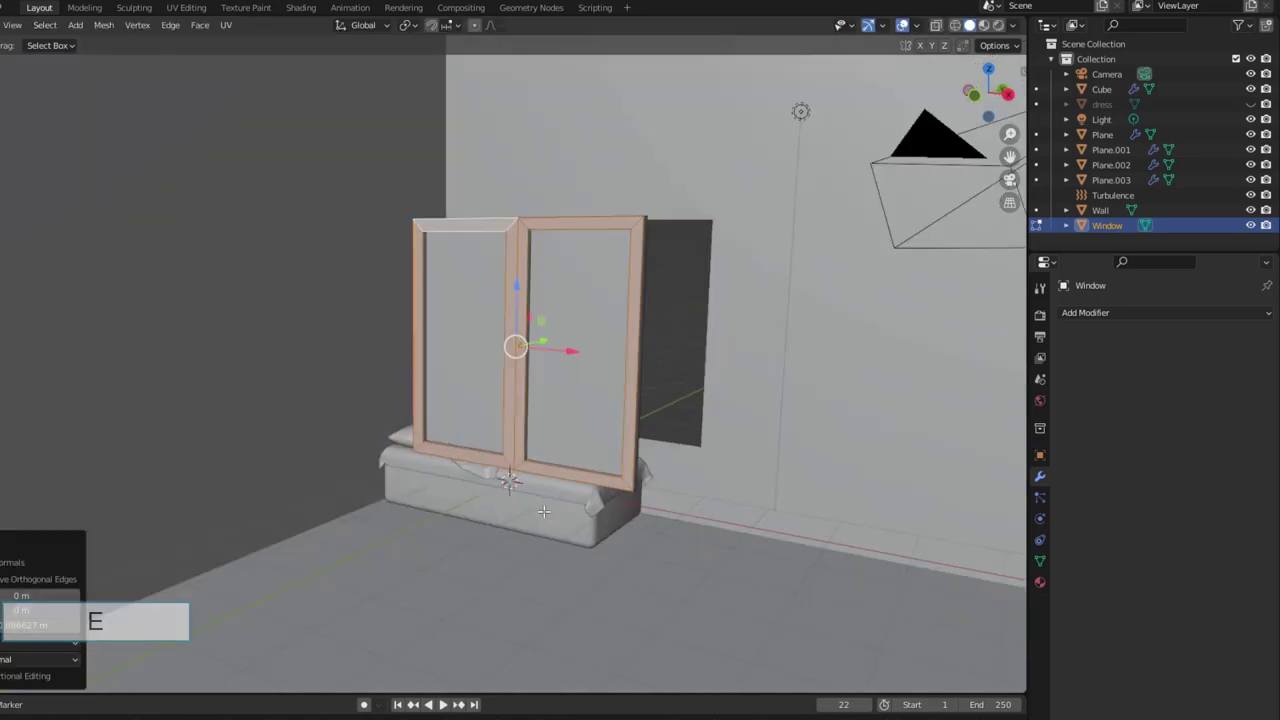
scroll(580, 425, "up", 2)
- In edge select, bevel the inner edge loops of both panes
key("2")
left_click(590, 390)
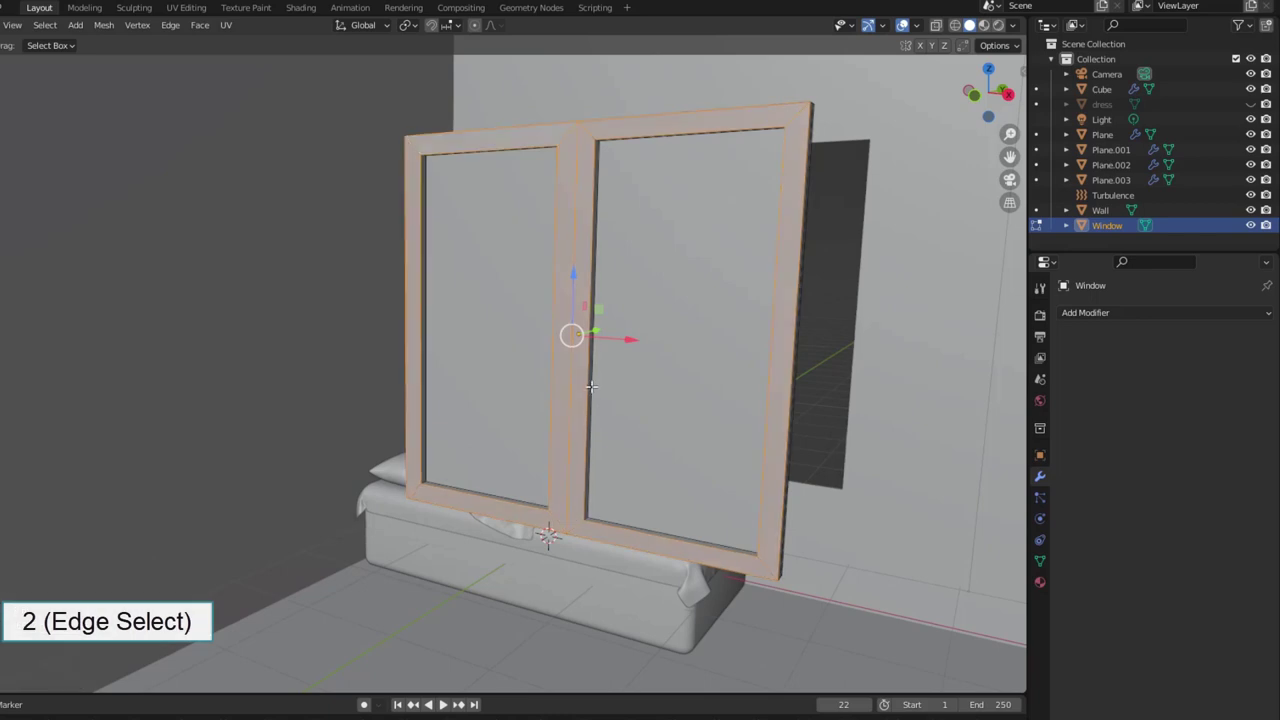
left_click(589, 386, "alt")
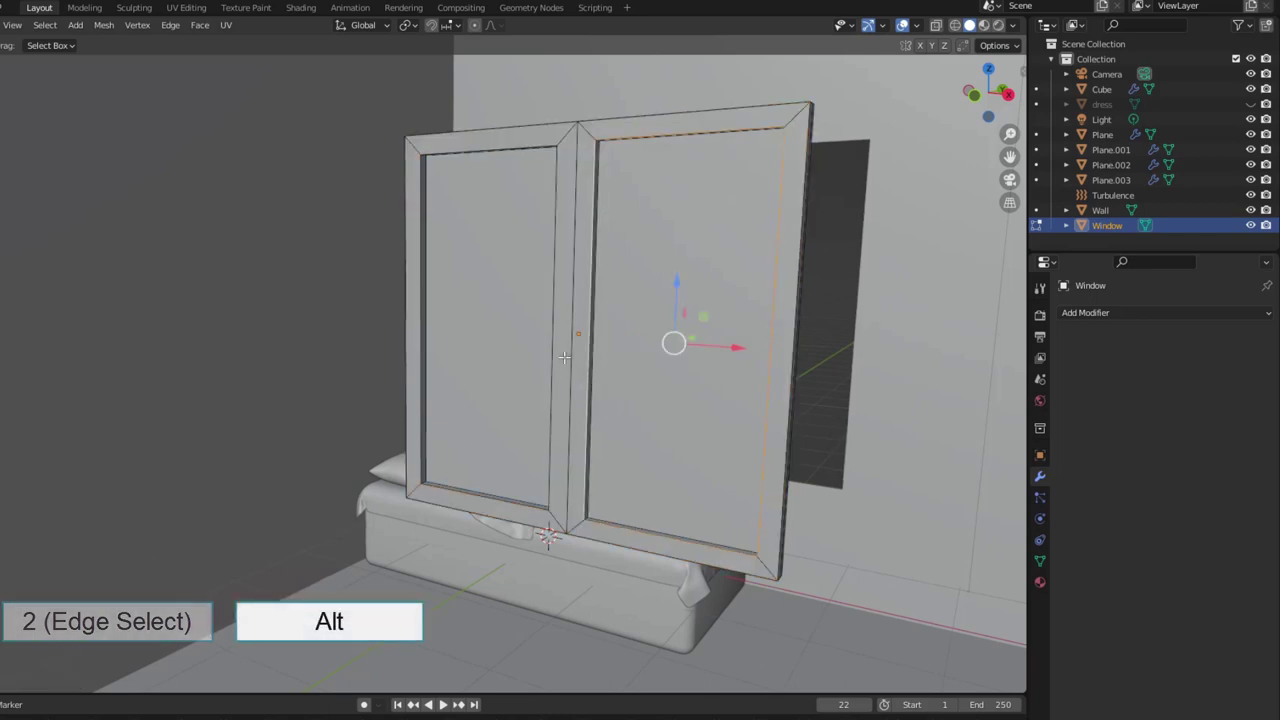
left_click(556, 259, "alt+shift")
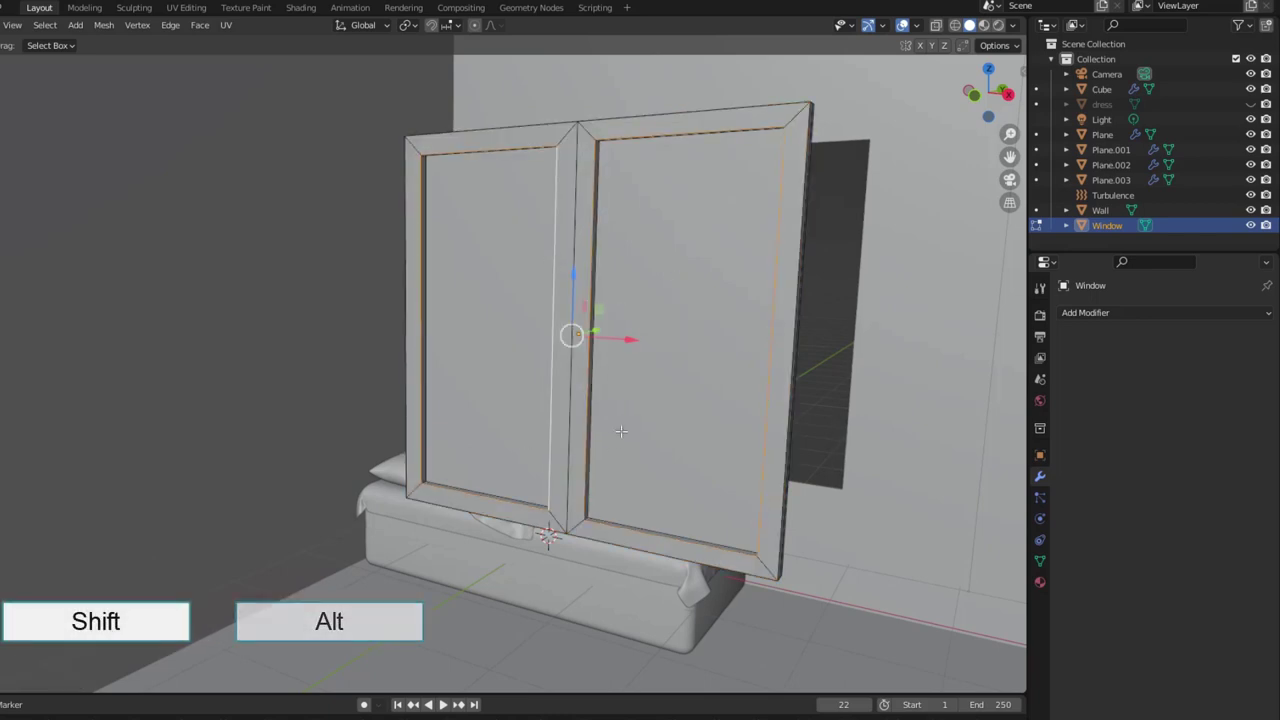
key("ctrl+b")
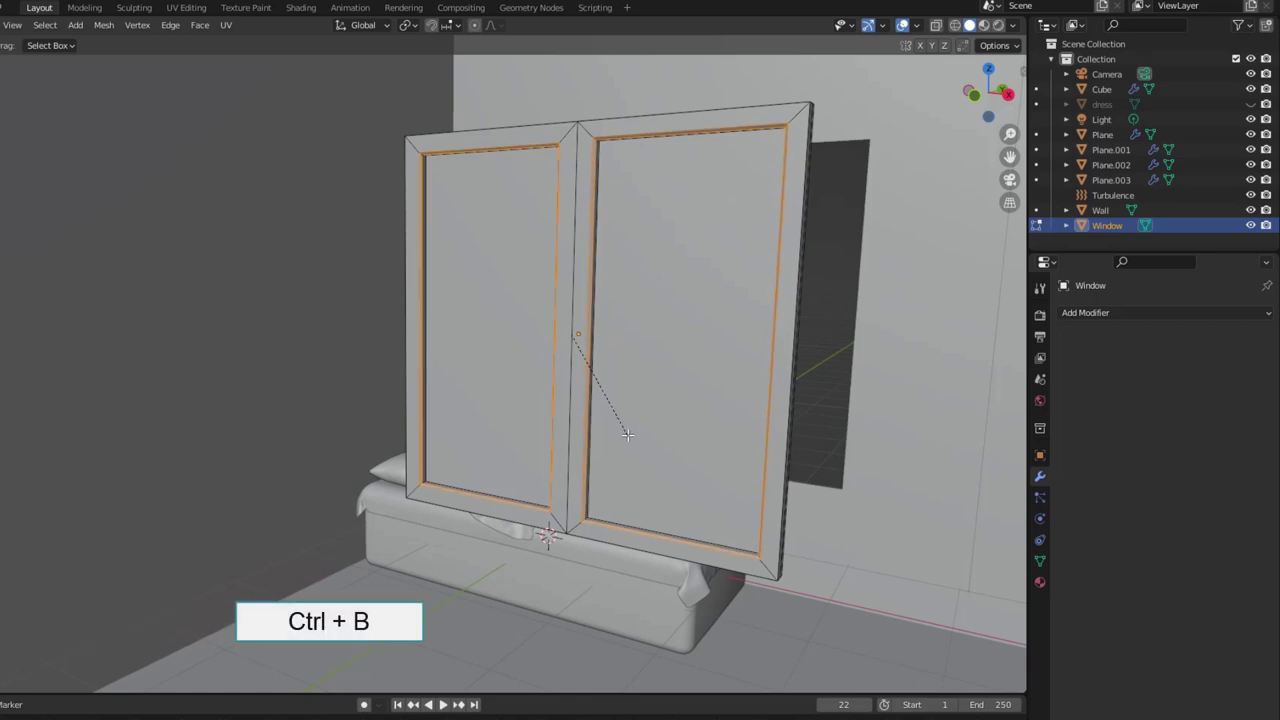
left_click(627, 435)
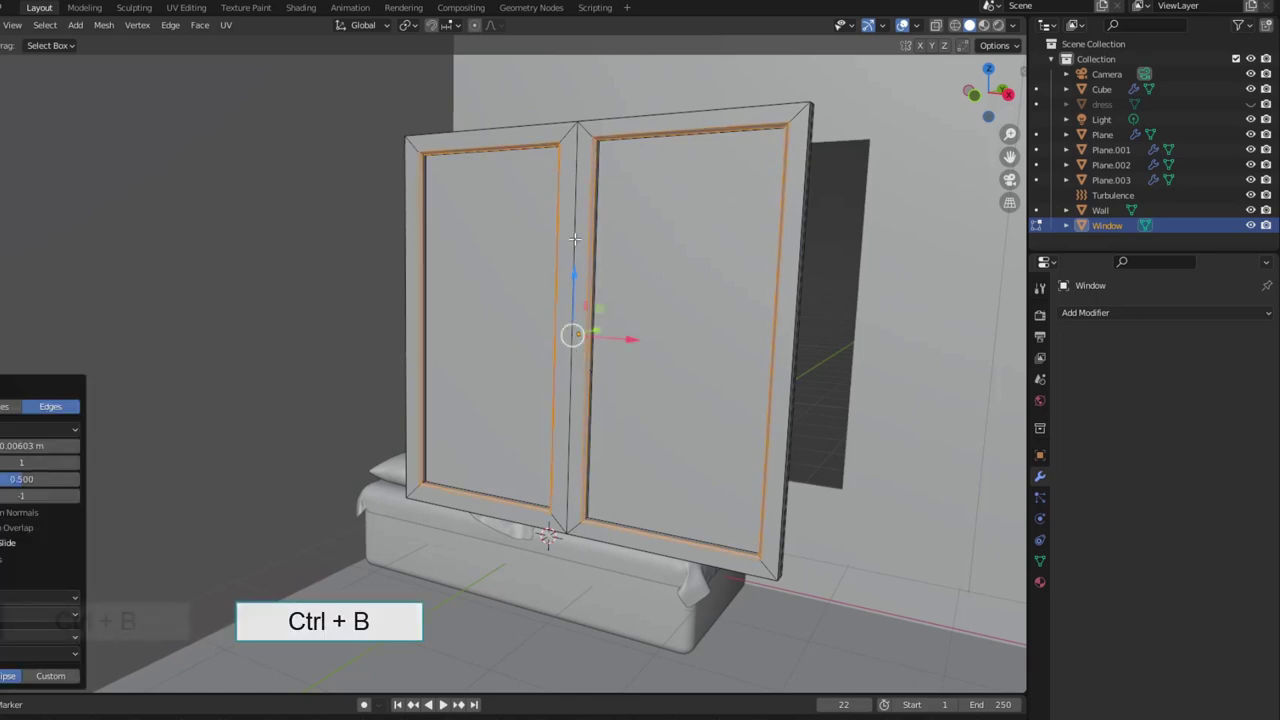
- Bevel the central divider into three lines, nudge one divider edge sideways, and leave Edit Mode
key("ctrl+b")
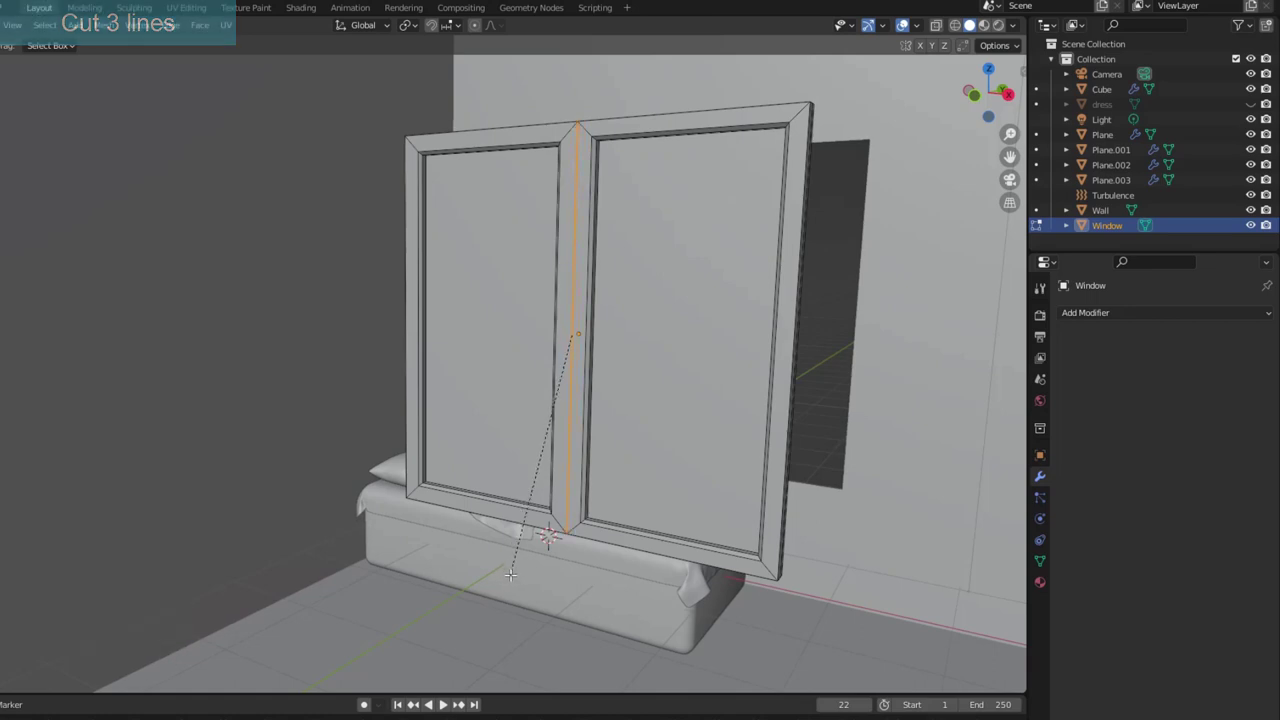
left_click(510, 575)
scroll(770, 463, "up", 4)
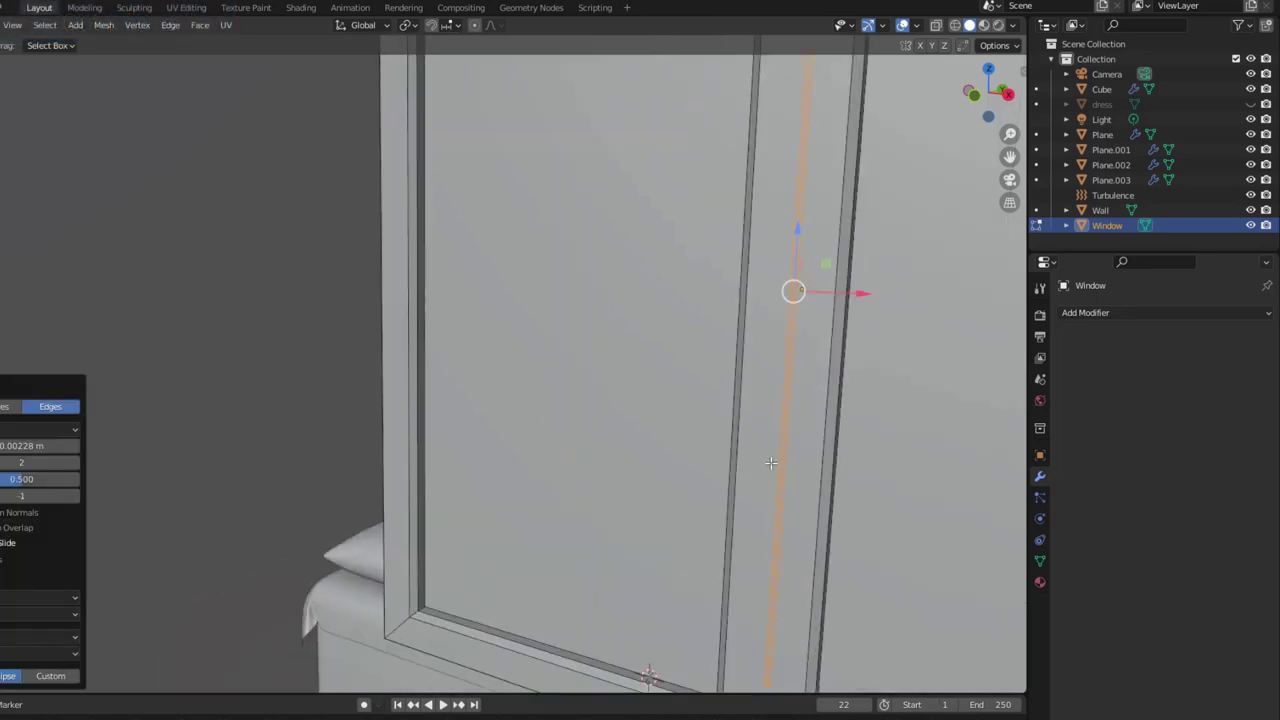
key("alt+a")
left_click(790, 333, "alt")
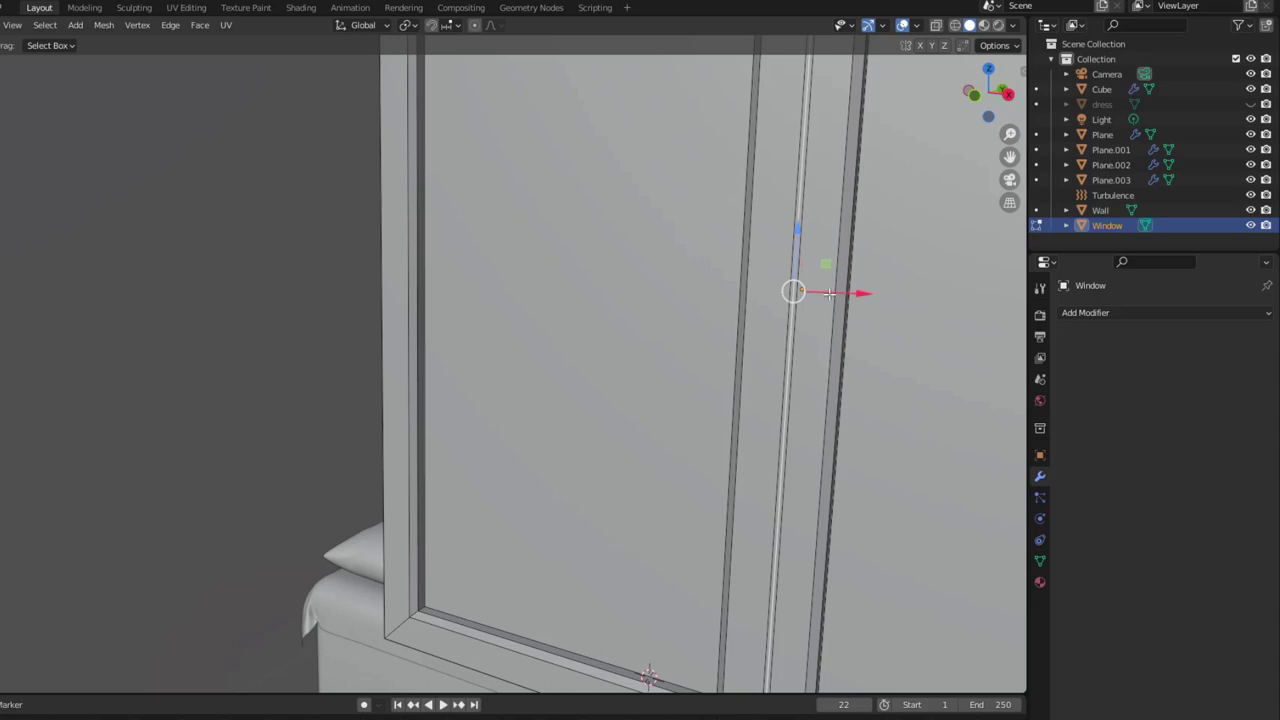
middle_click_drag(829, 293, 461, 372)
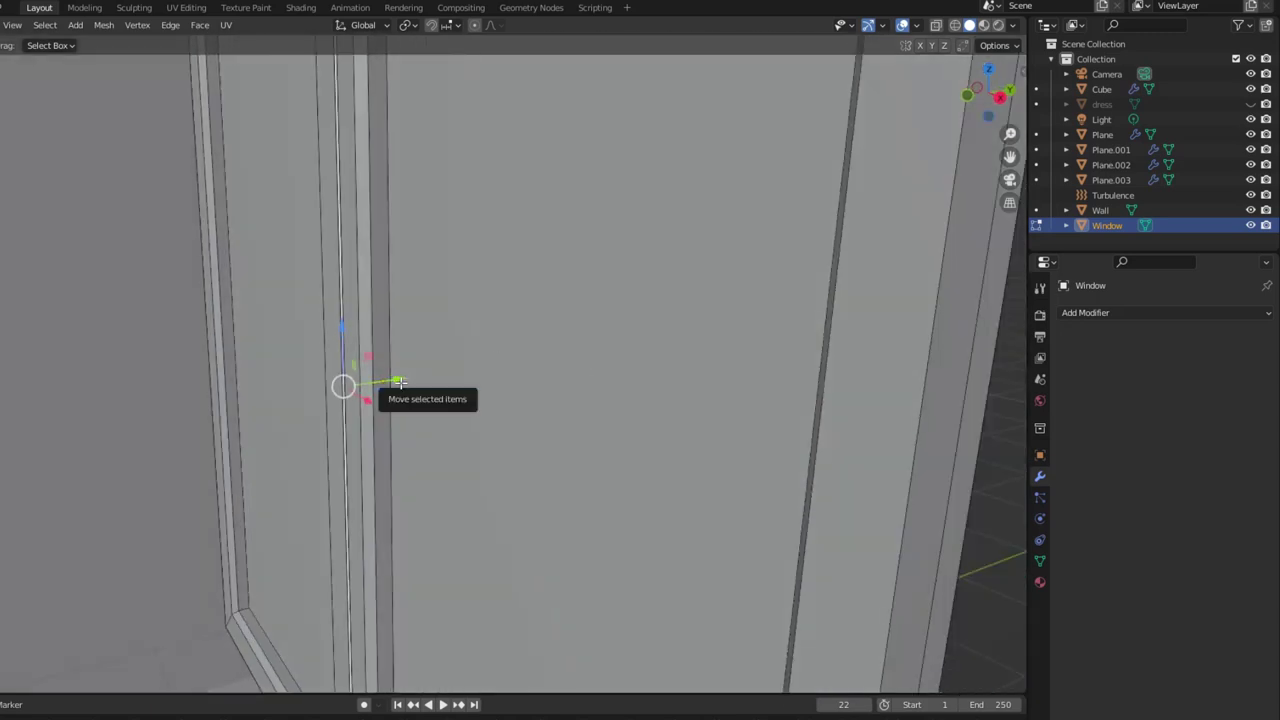
left_click_drag(400, 384, 403, 380)
scroll(400, 384, "down", 5)
key("Tab")
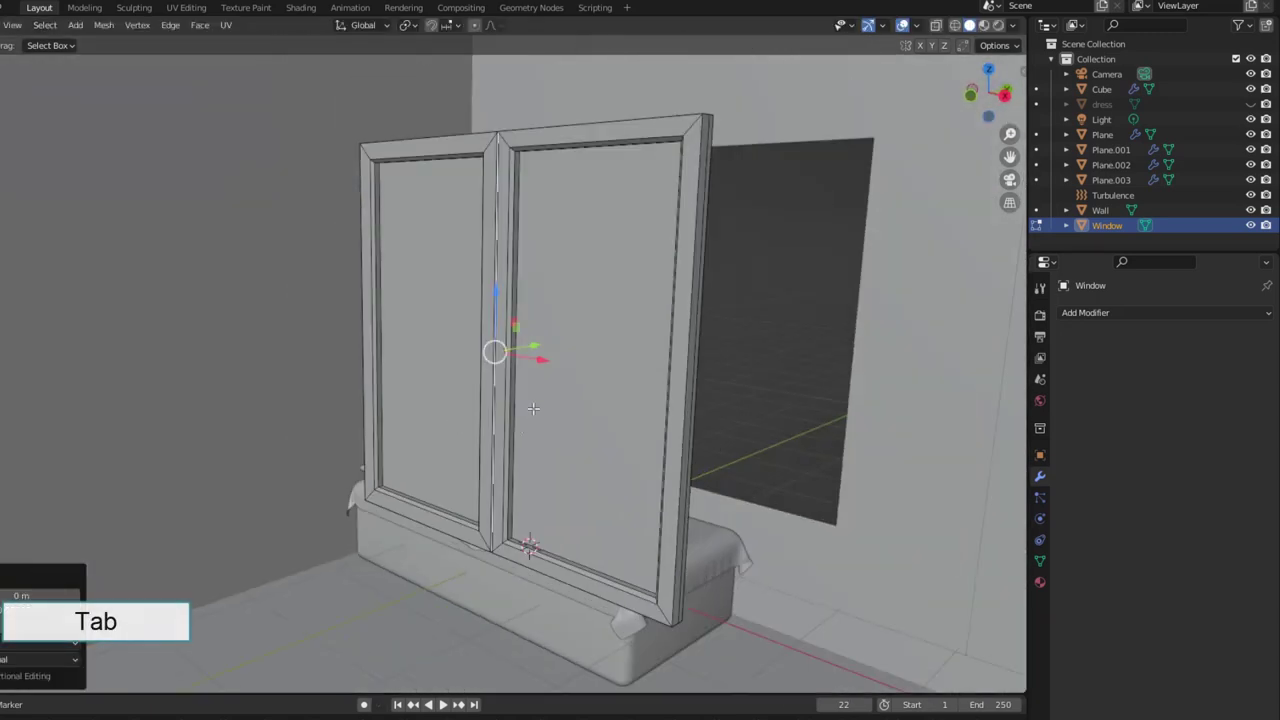
middle_click_drag(533, 408, 558, 404)
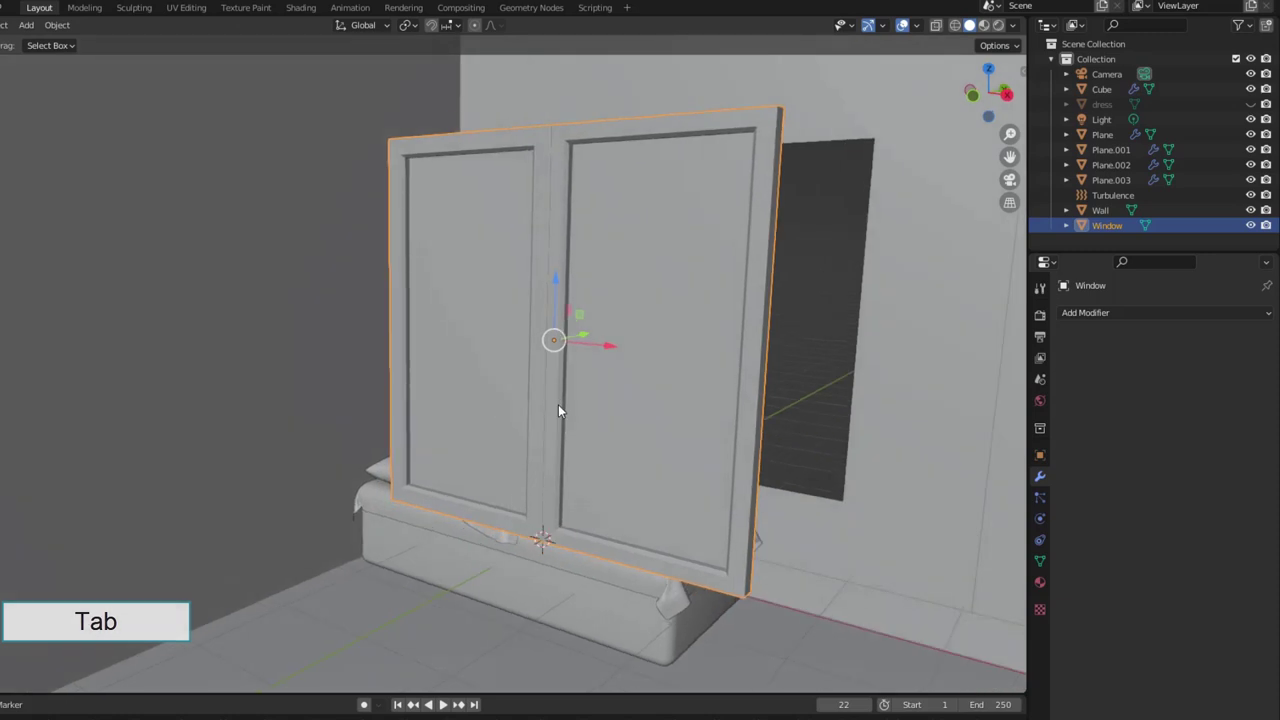
- Add a Solidify modifier to the Wall with 0.15 m thickness
scroll(558, 410, "down", 4)
scroll(549, 409, "down", 3)
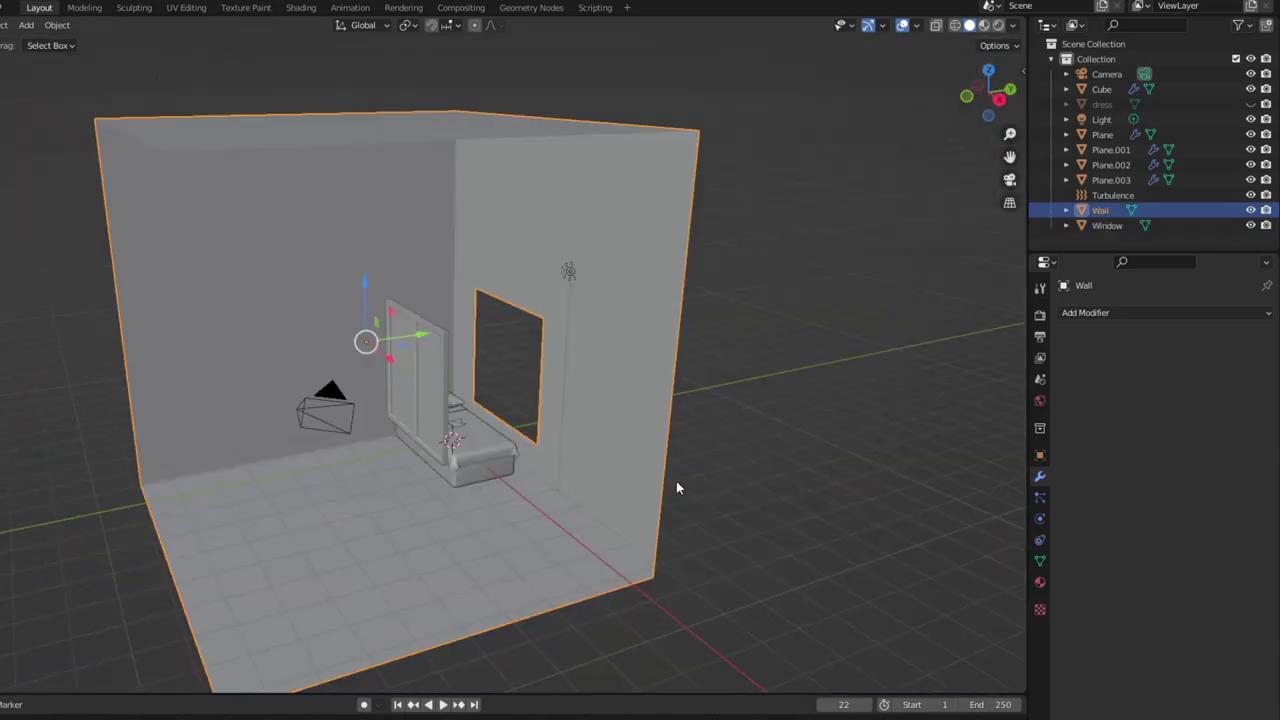
left_click(1127, 312)
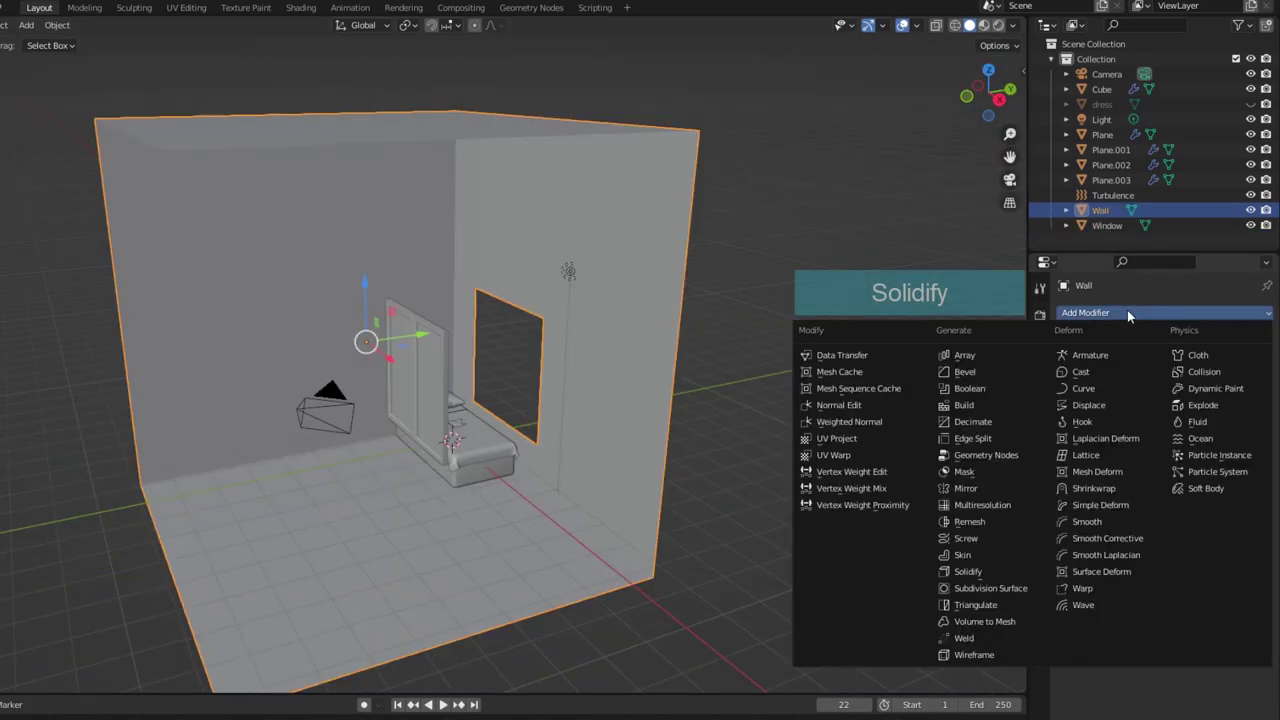
left_click(978, 572)
left_click(1196, 379)
type("0.15")
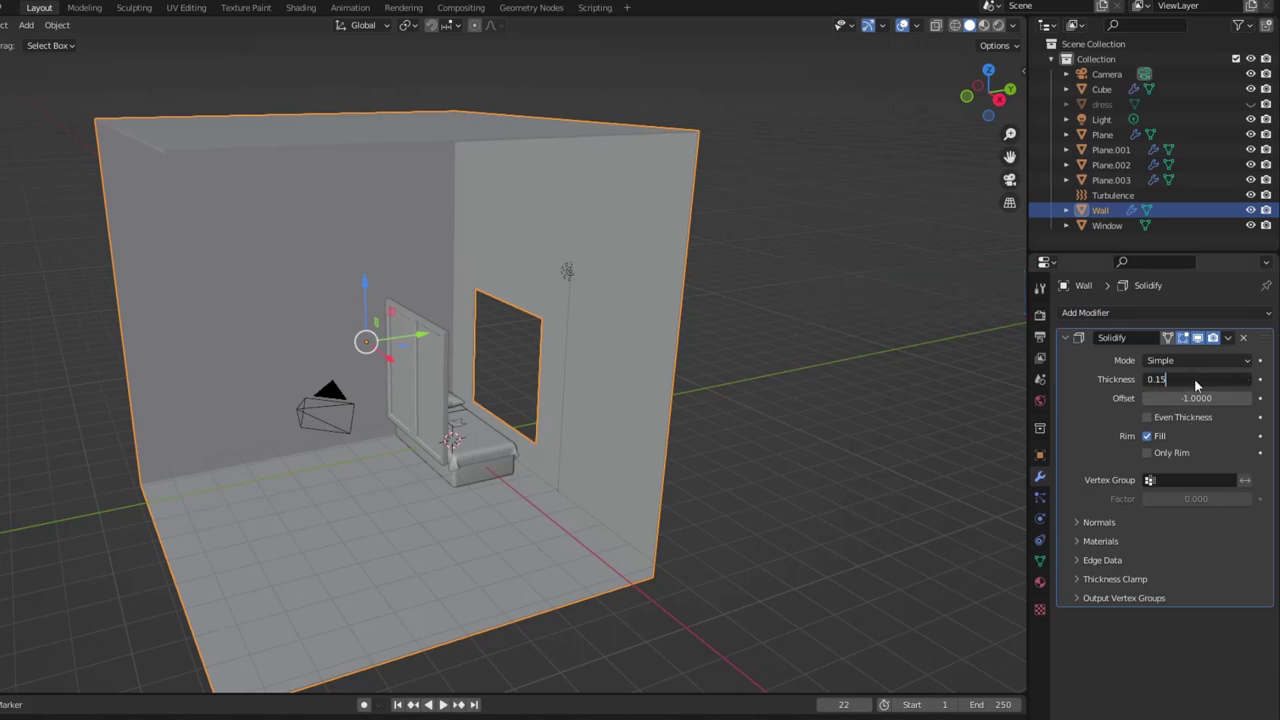
key("Return")
- Turn on Cavity in the viewport shading options
middle_click_drag(823, 384, 900, 392)
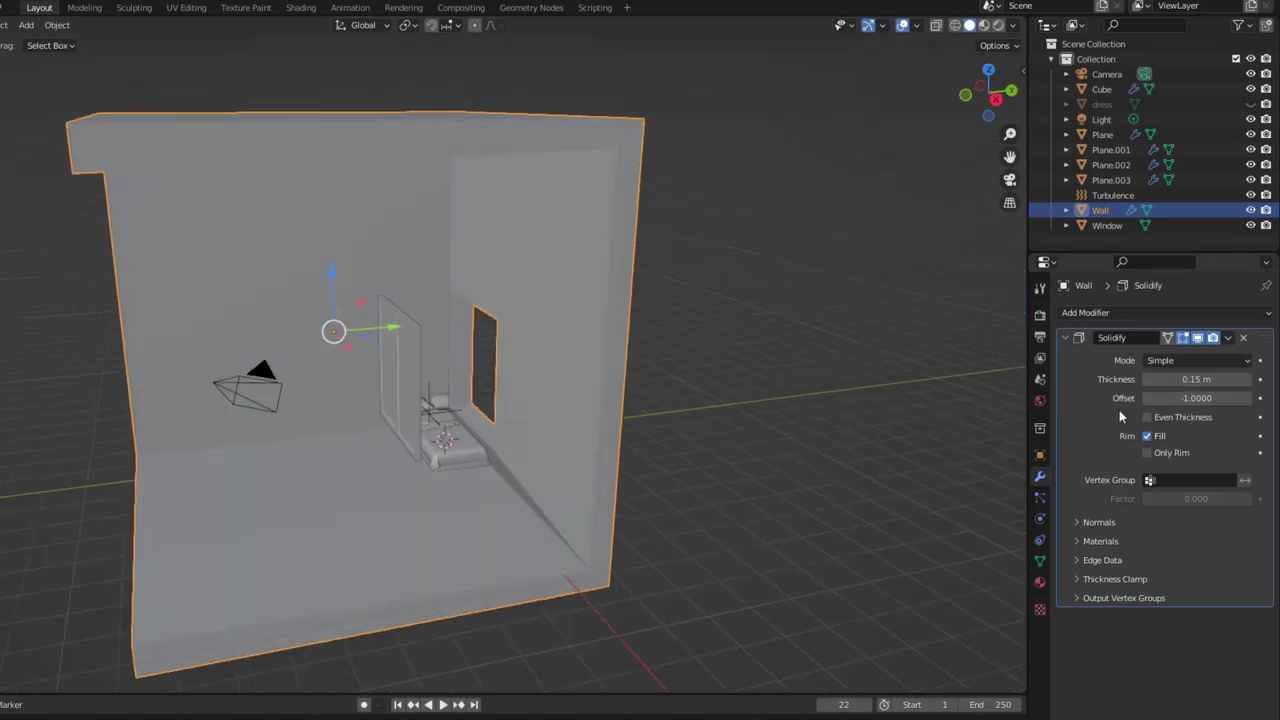
left_click(1015, 26)
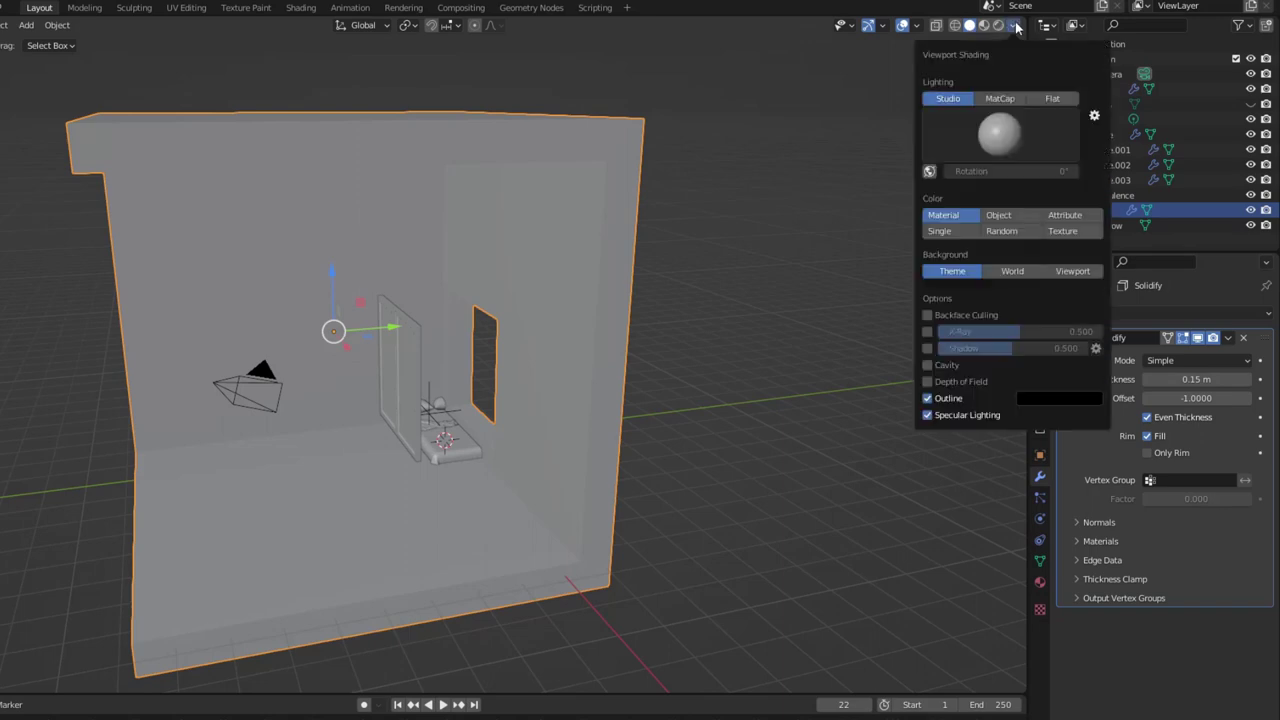
left_click(927, 331)
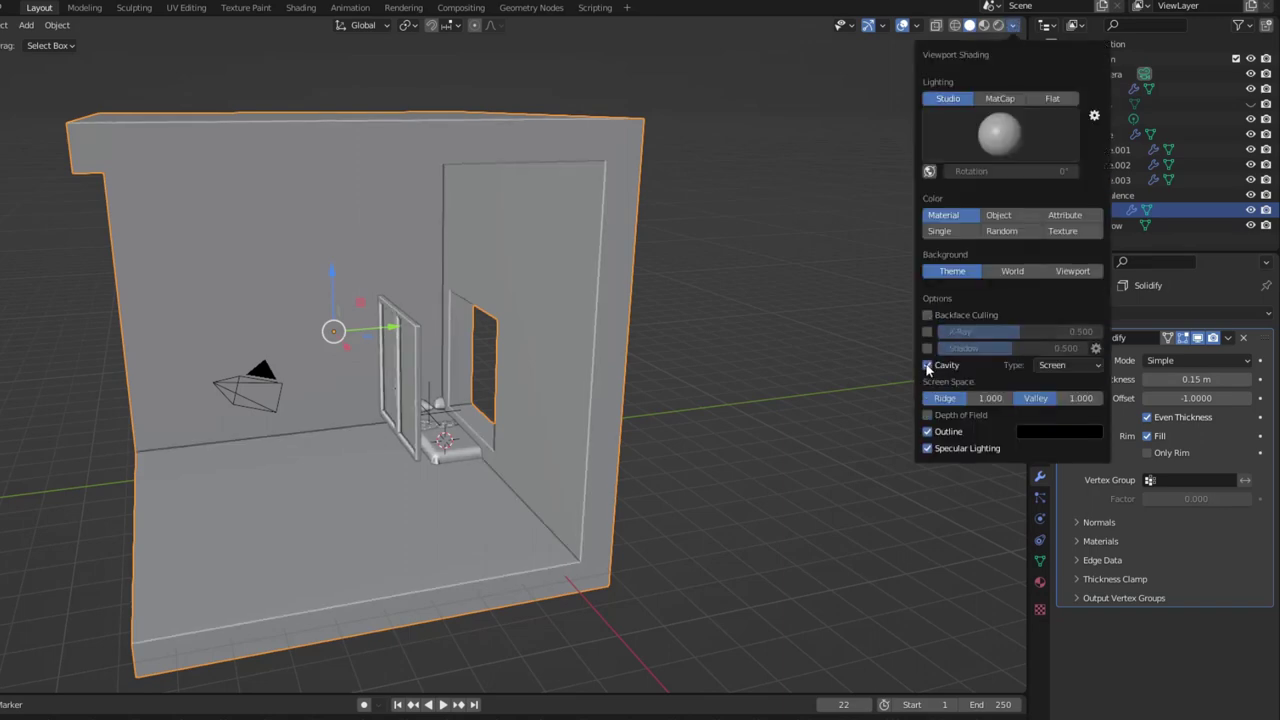
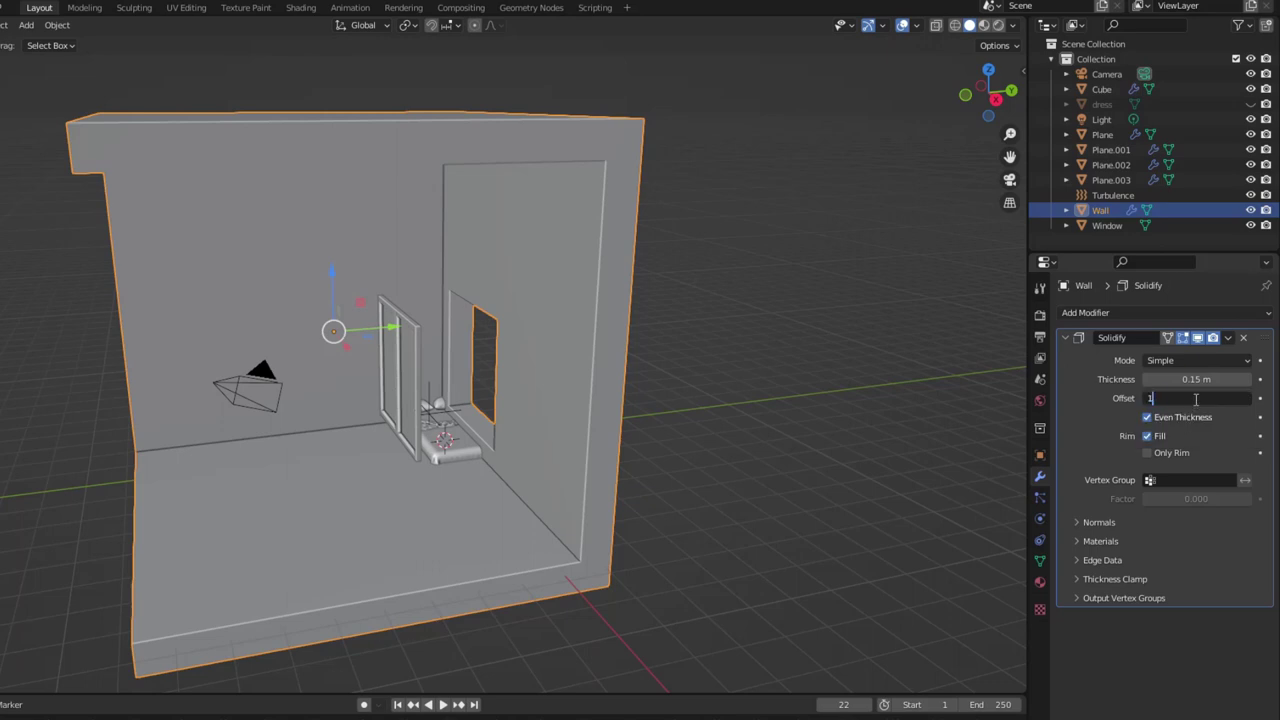
- Set the wall's Solidify offset to 1 and slide the Window along Y into the wall opening
key("Return")
scroll(517, 459, "up", 5)
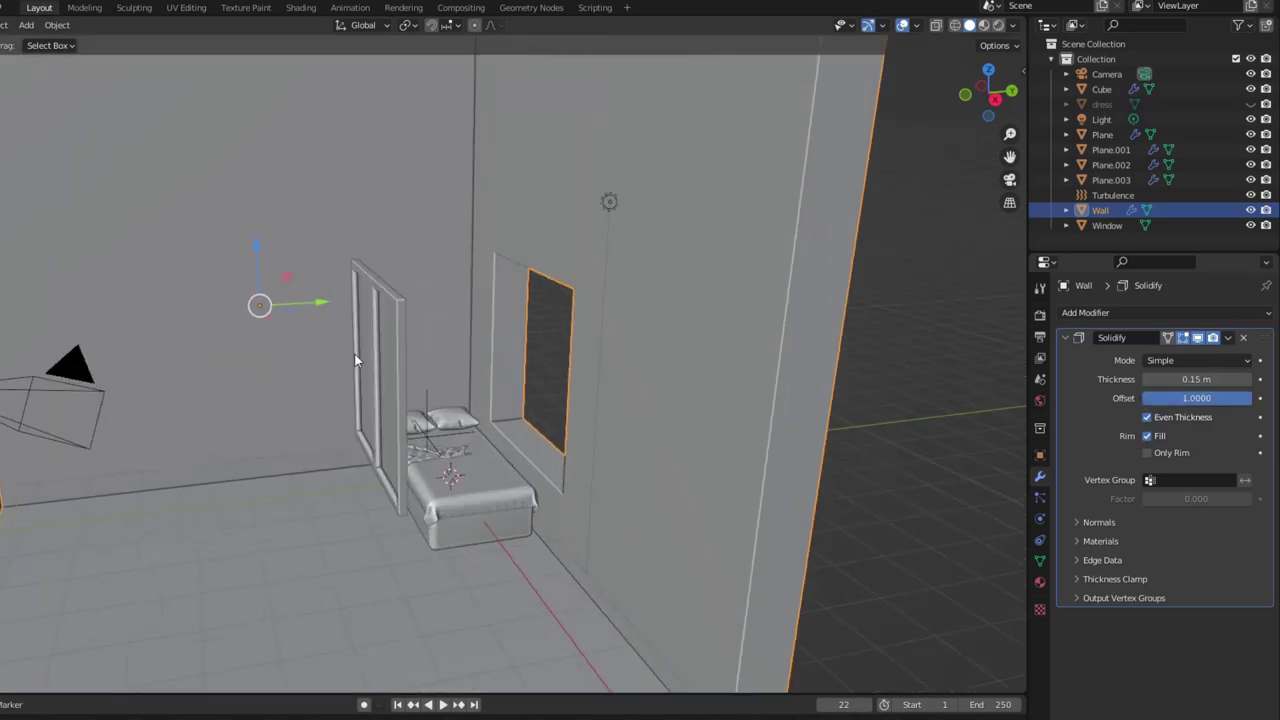
left_click(380, 320)
key("g")
key("y")
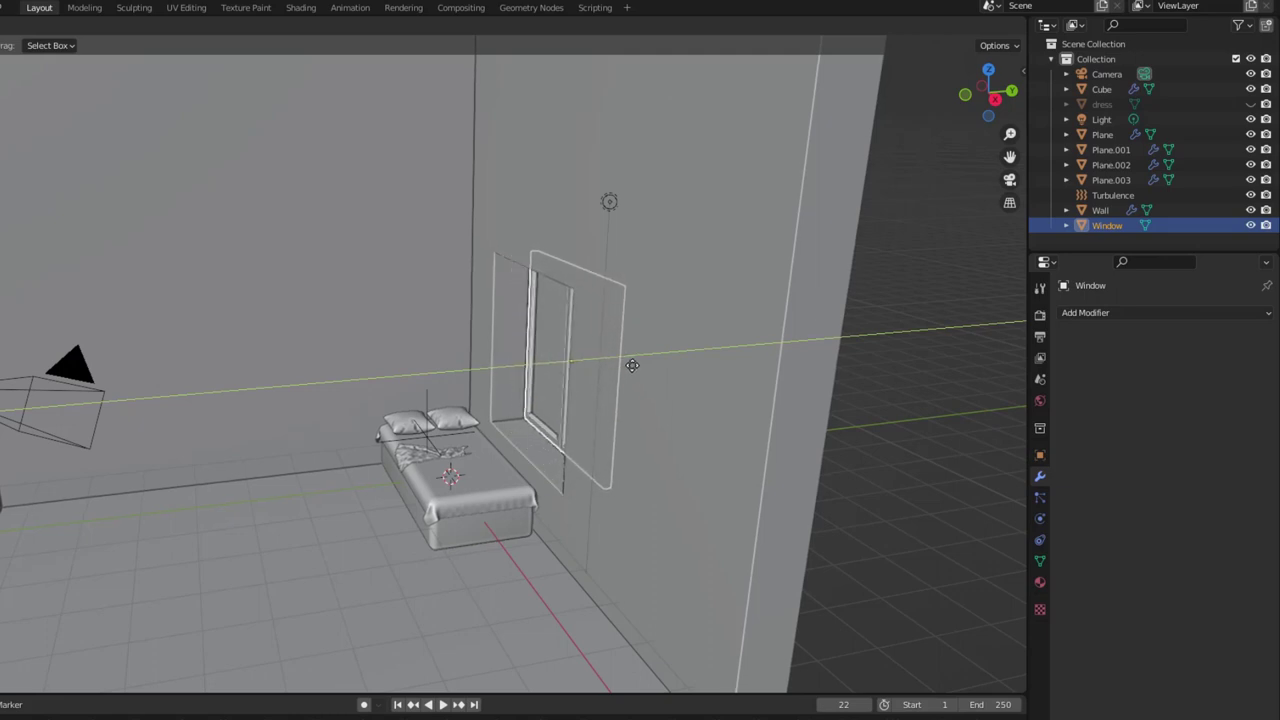
left_click(626, 367)
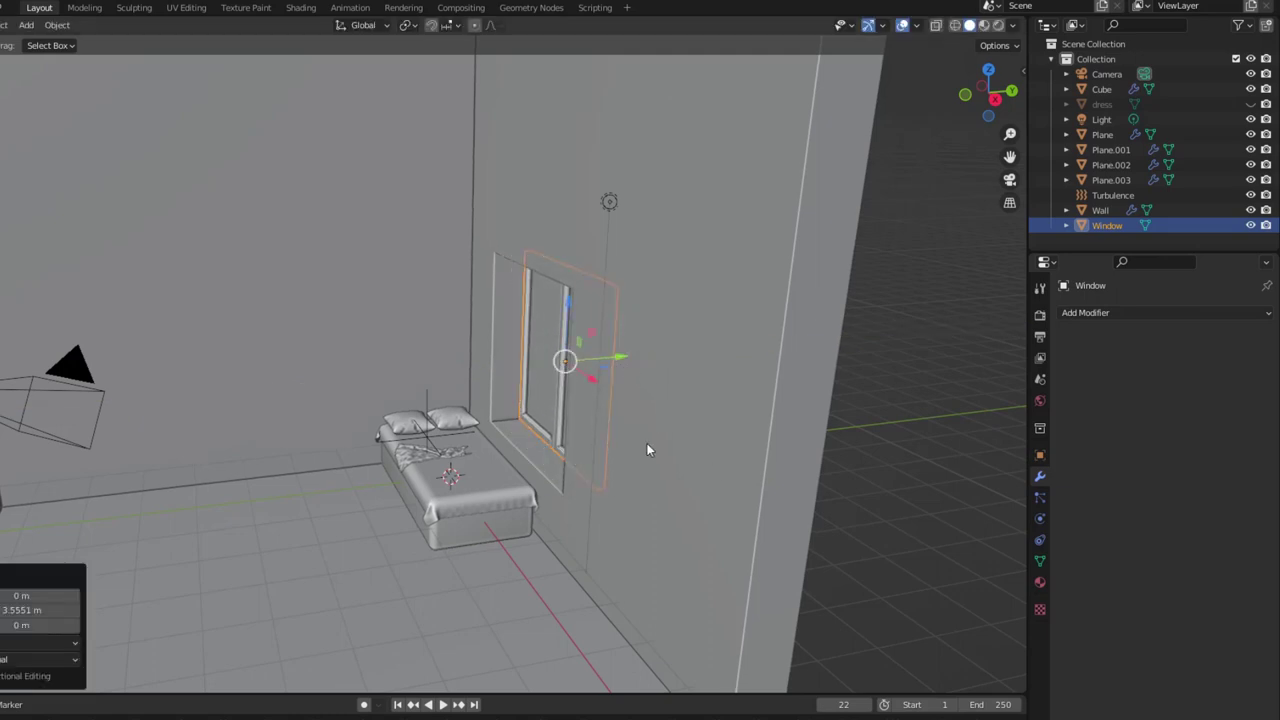
middle_click_drag(647, 443, 732, 458)
scroll(732, 458, "down", 2)
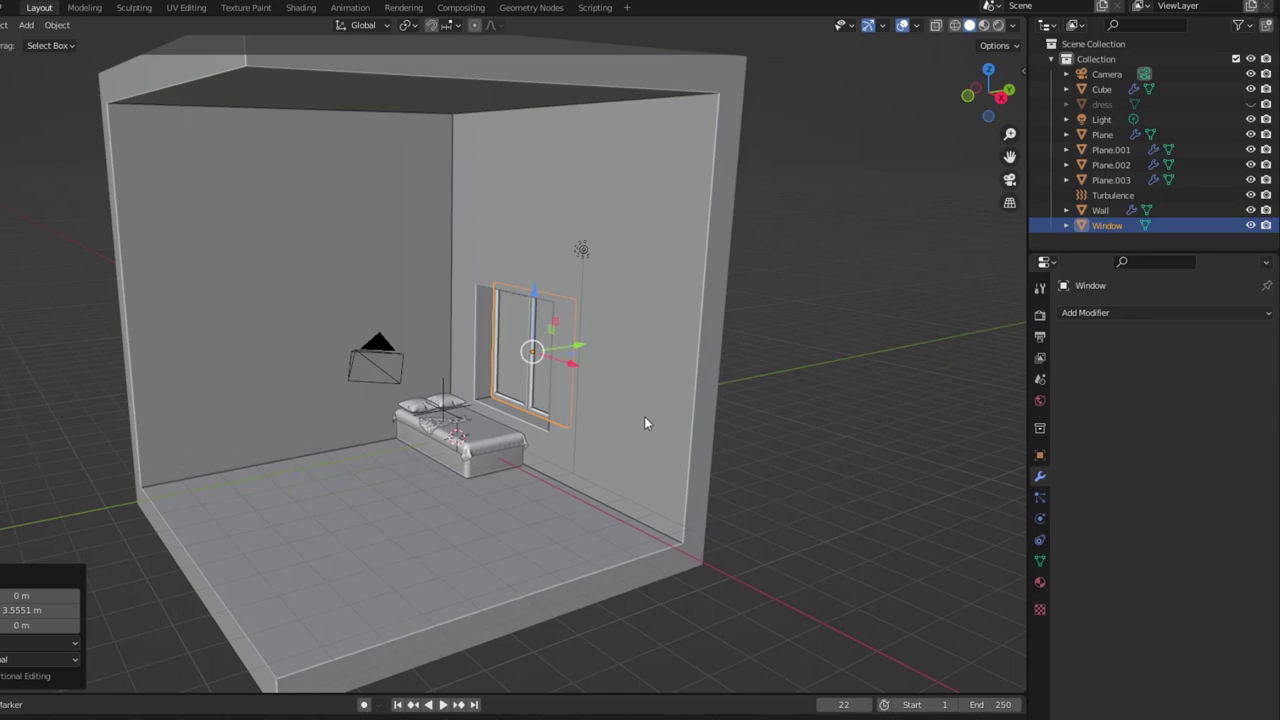
- Switch the viewport to Rendered shading and render with Cycles on GPU Compute
left_click(1001, 27)
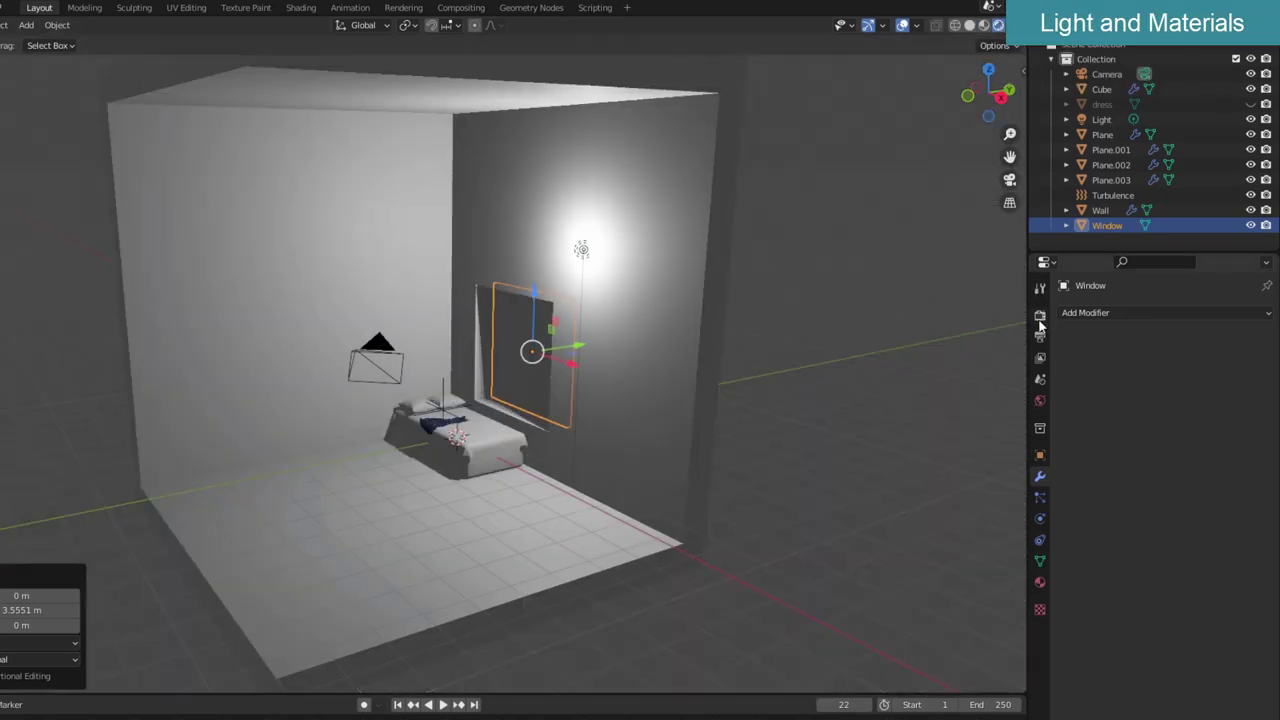
left_click(1040, 316)
left_click(1200, 312)
left_click(1173, 366)
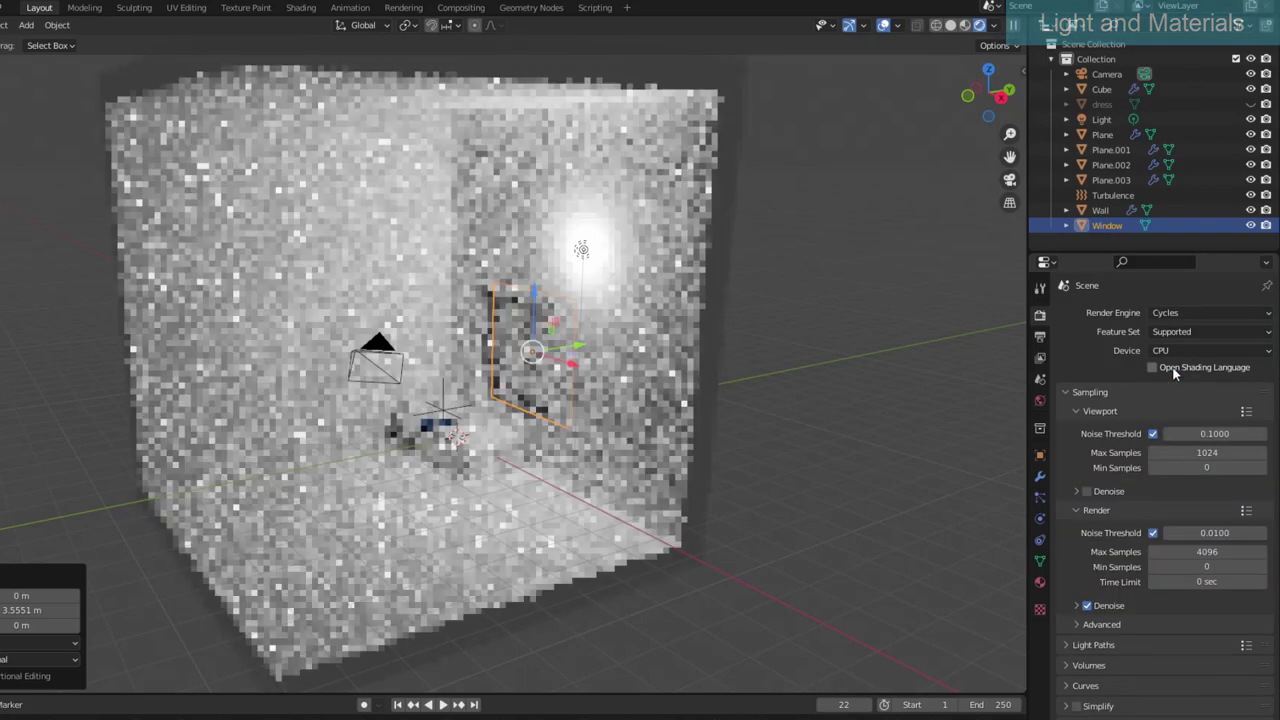
left_click(1202, 350)
left_click(1184, 384)
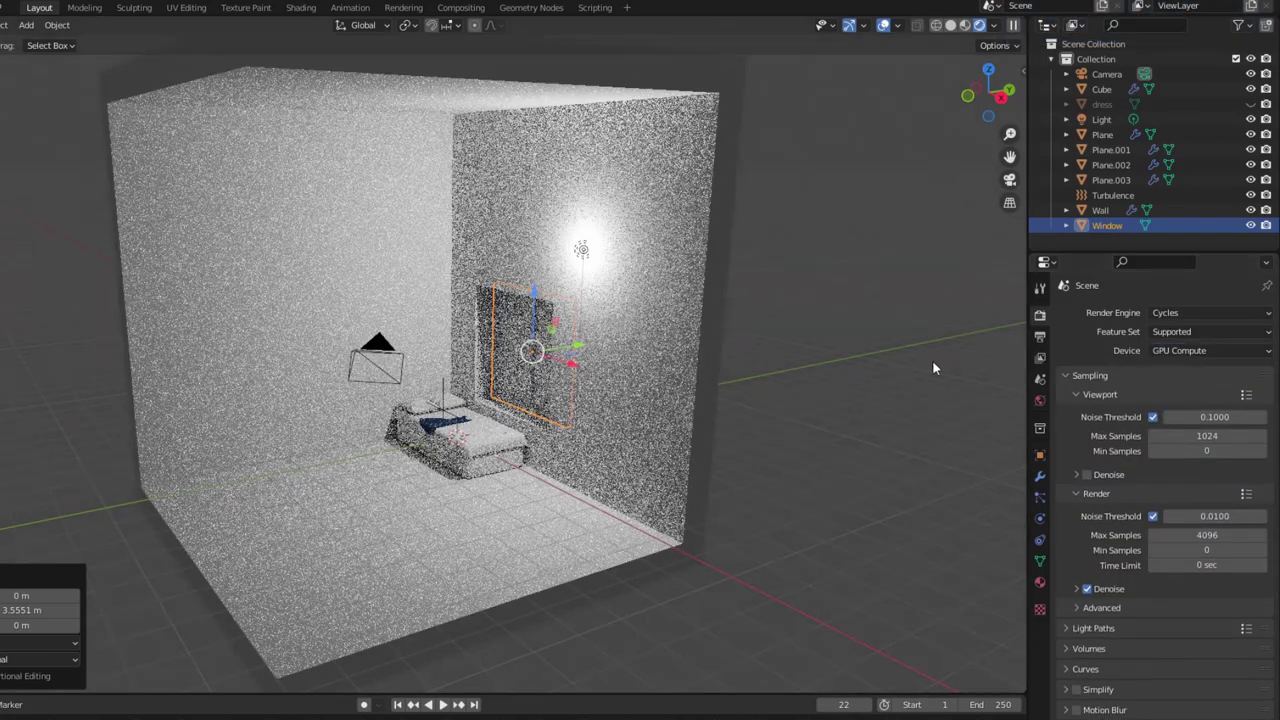
- Delete the existing light and rename the wall's material to Wall
left_click(585, 252)
key("Delete")
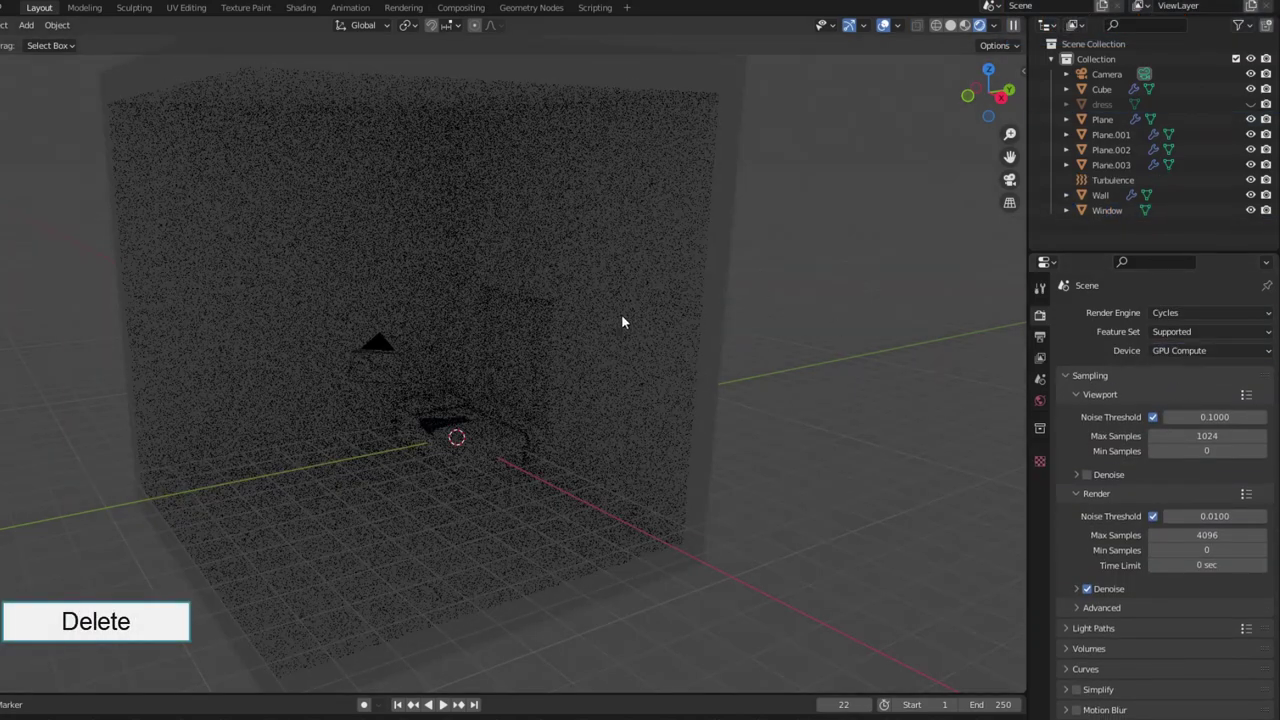
left_click(671, 282)
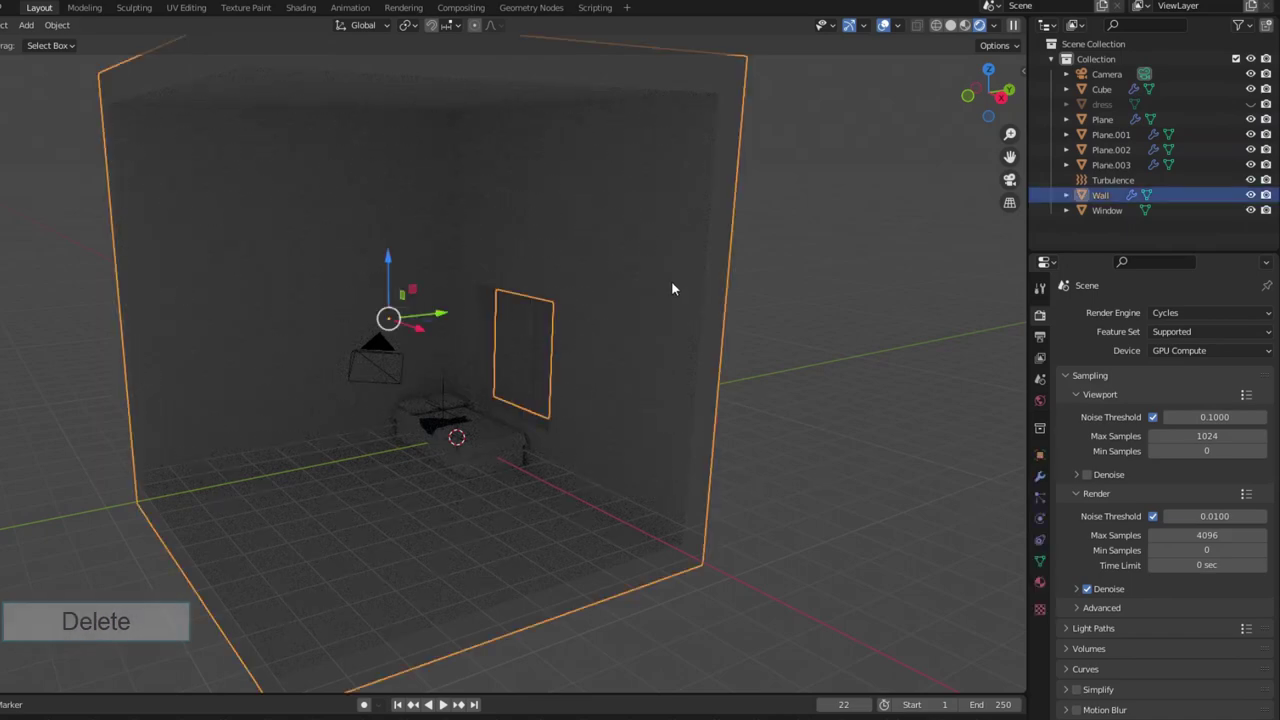
left_click(1039, 583)
type("Wall")
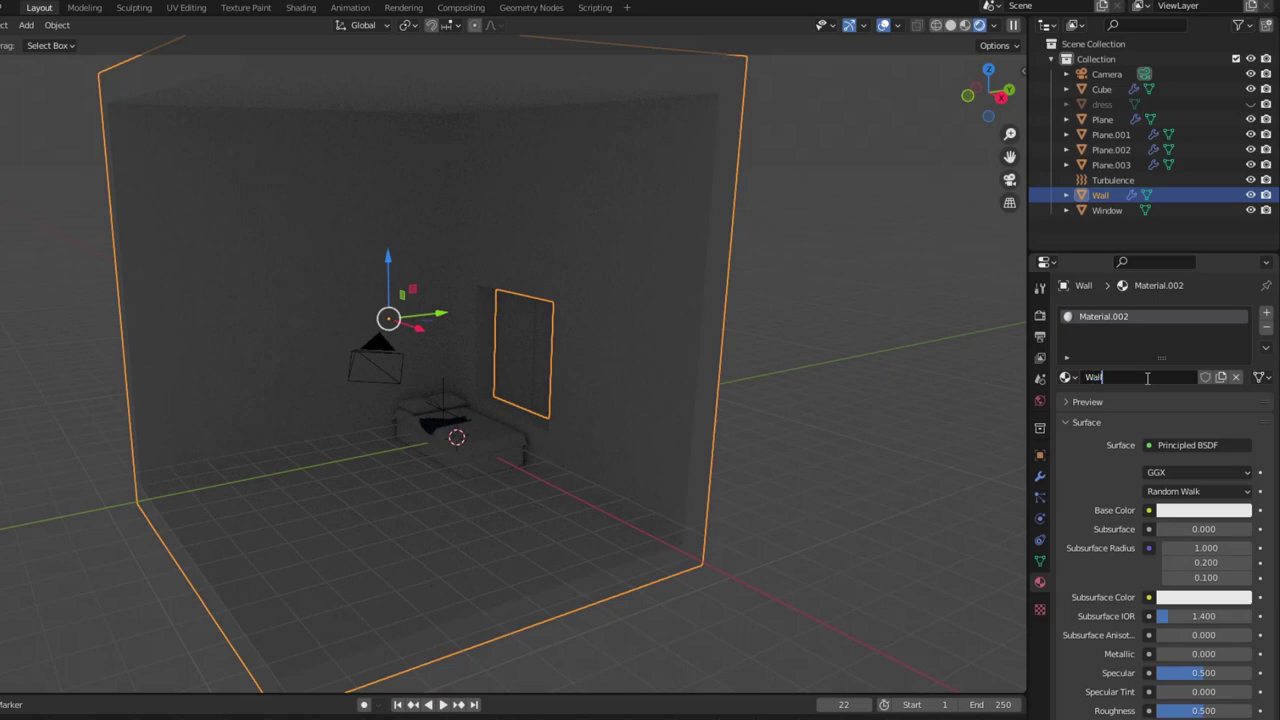
key("Return")
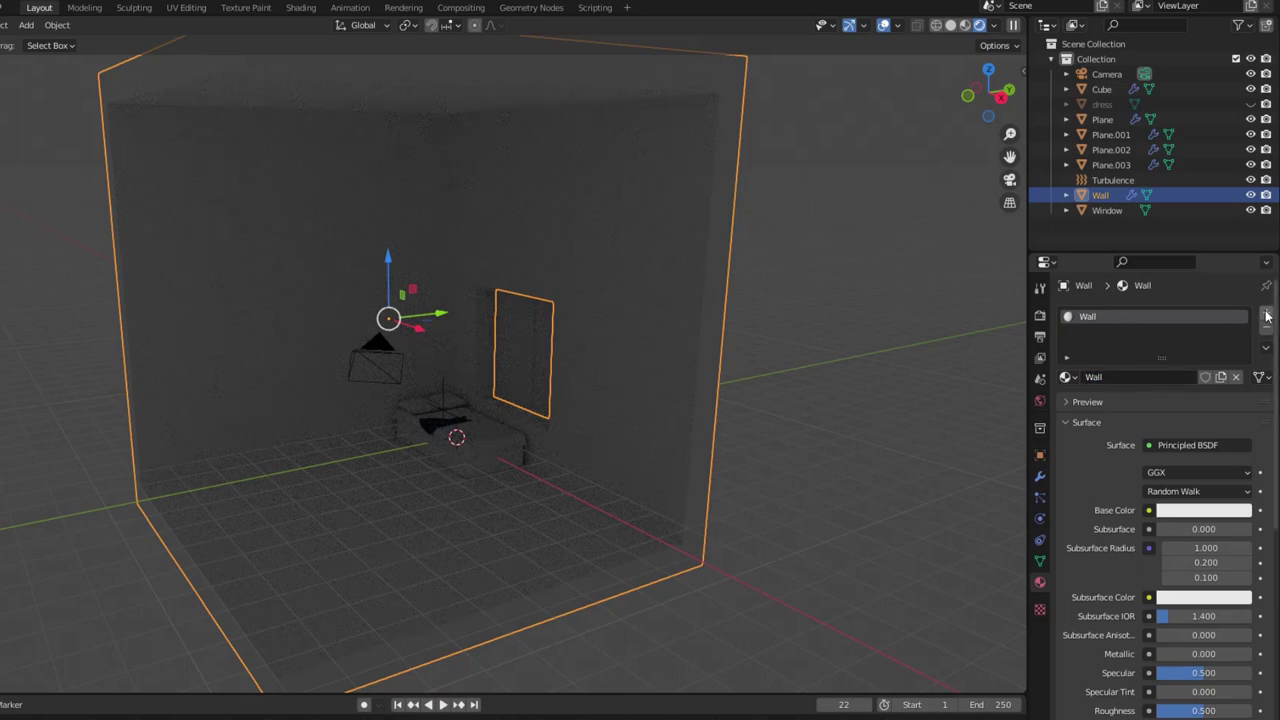
- Add a second material slot to the wall with a new material named TopLight
left_click(1267, 316)
left_click(1122, 402)
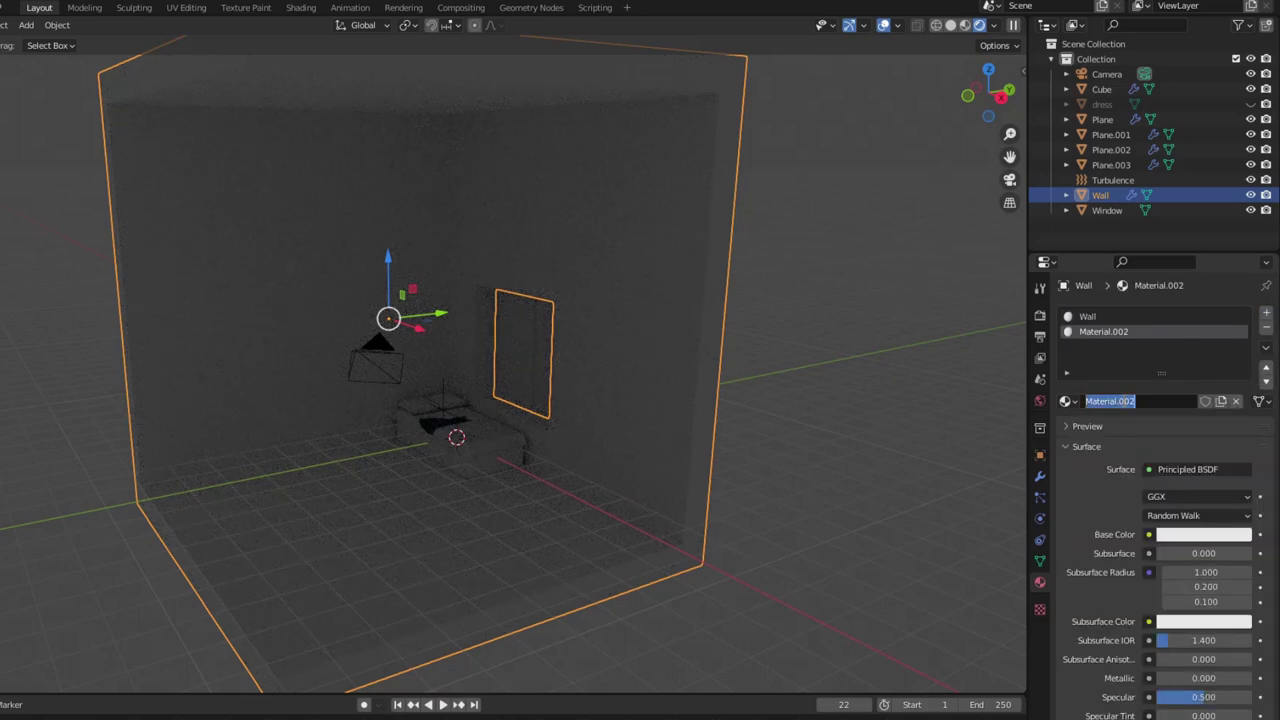
type("TopLight")
key("Return")
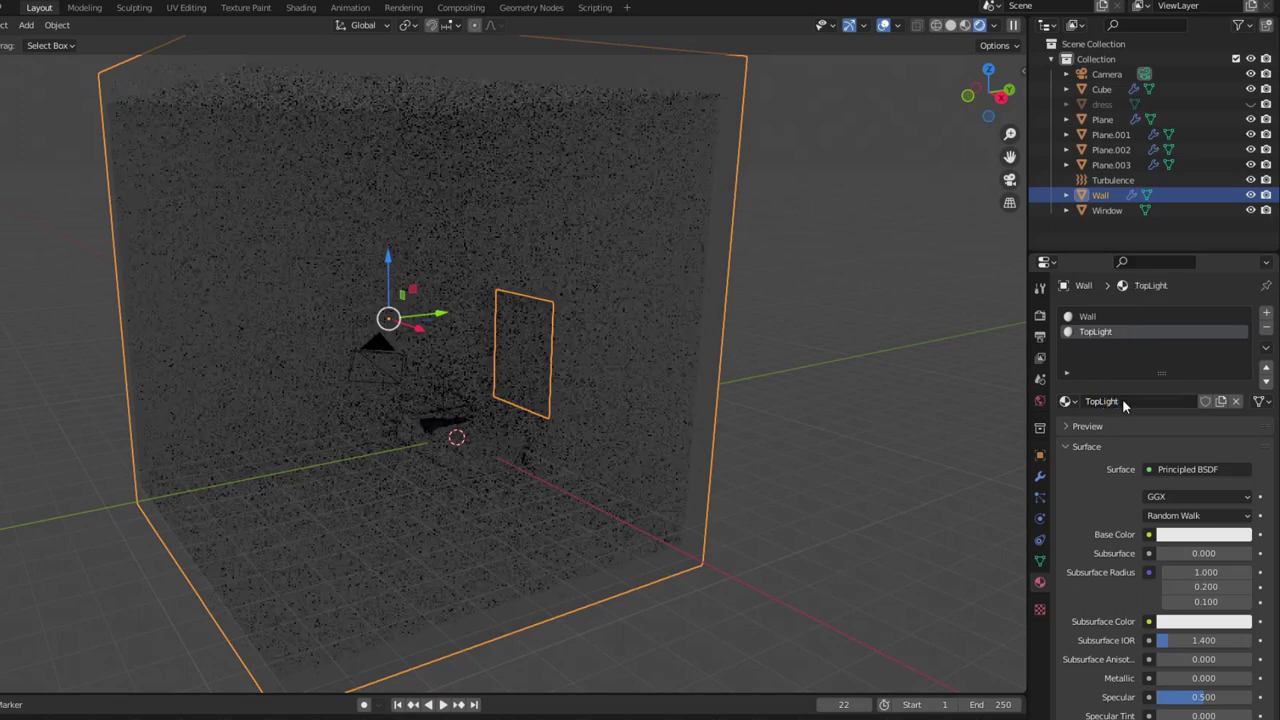
- Assign TopLight to the wall's top face as an Emission shader with strength 2
key("Tab")
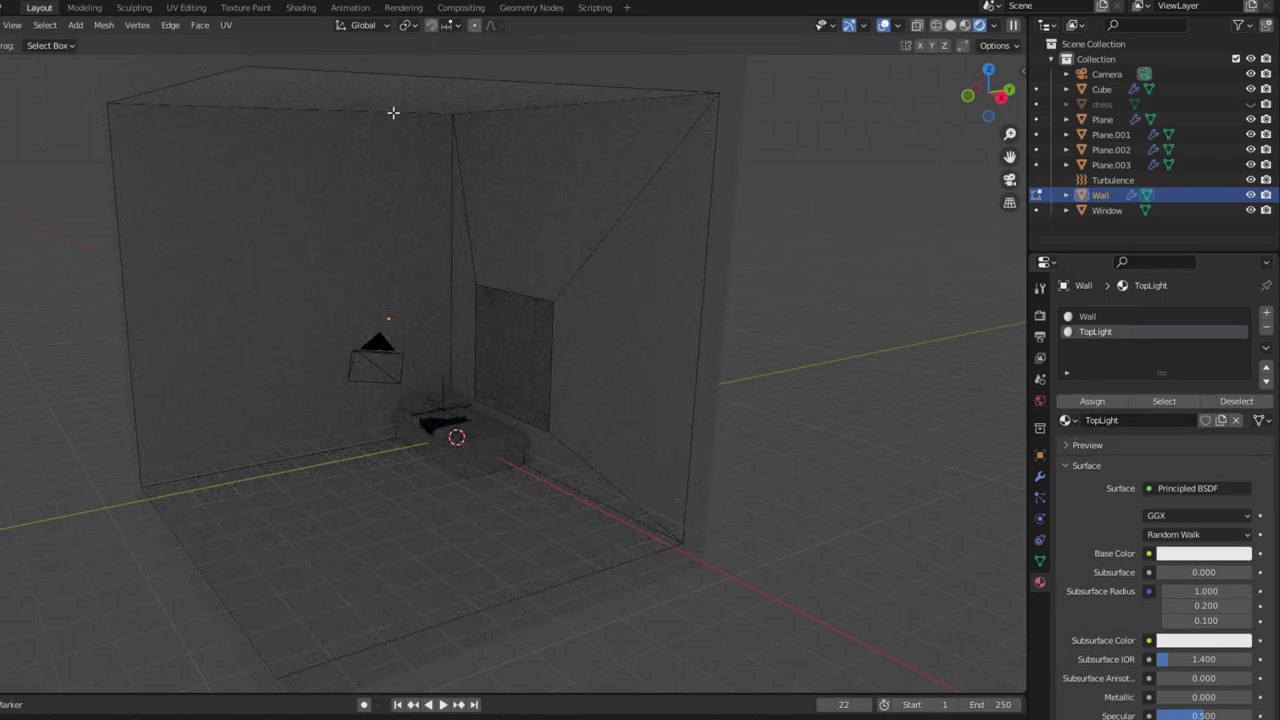
left_click(386, 97)
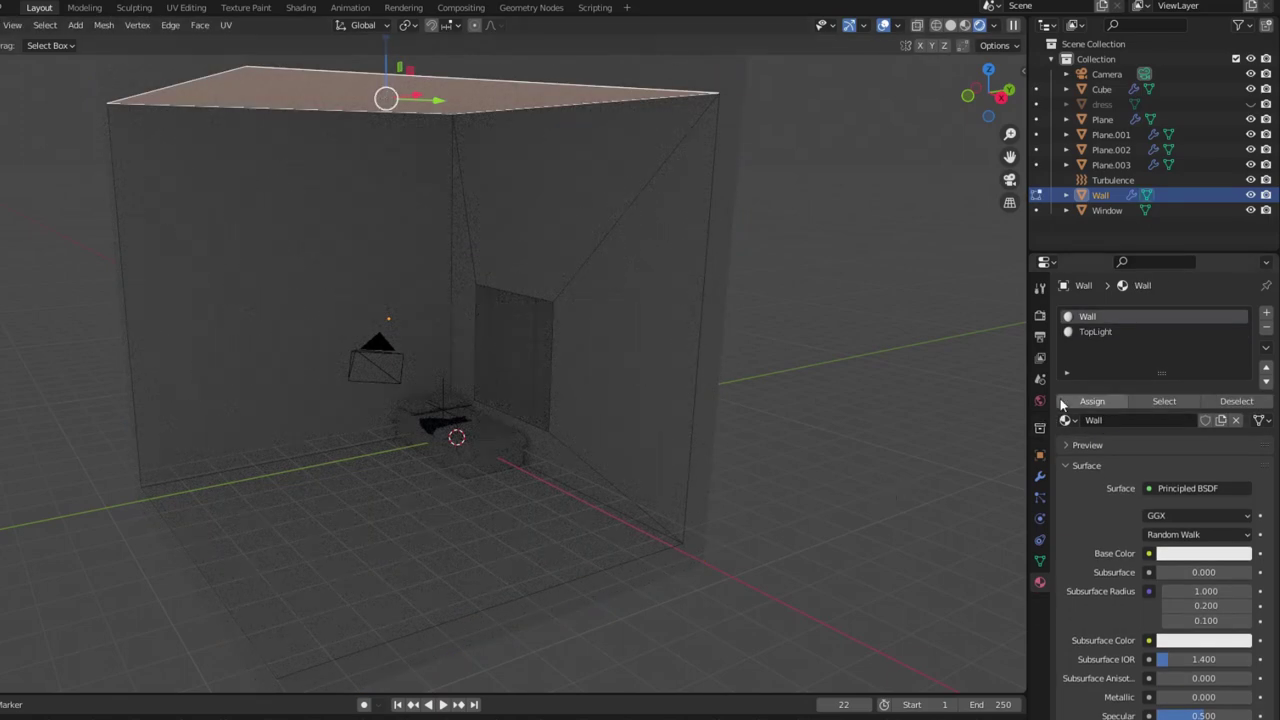
left_click(1093, 333)
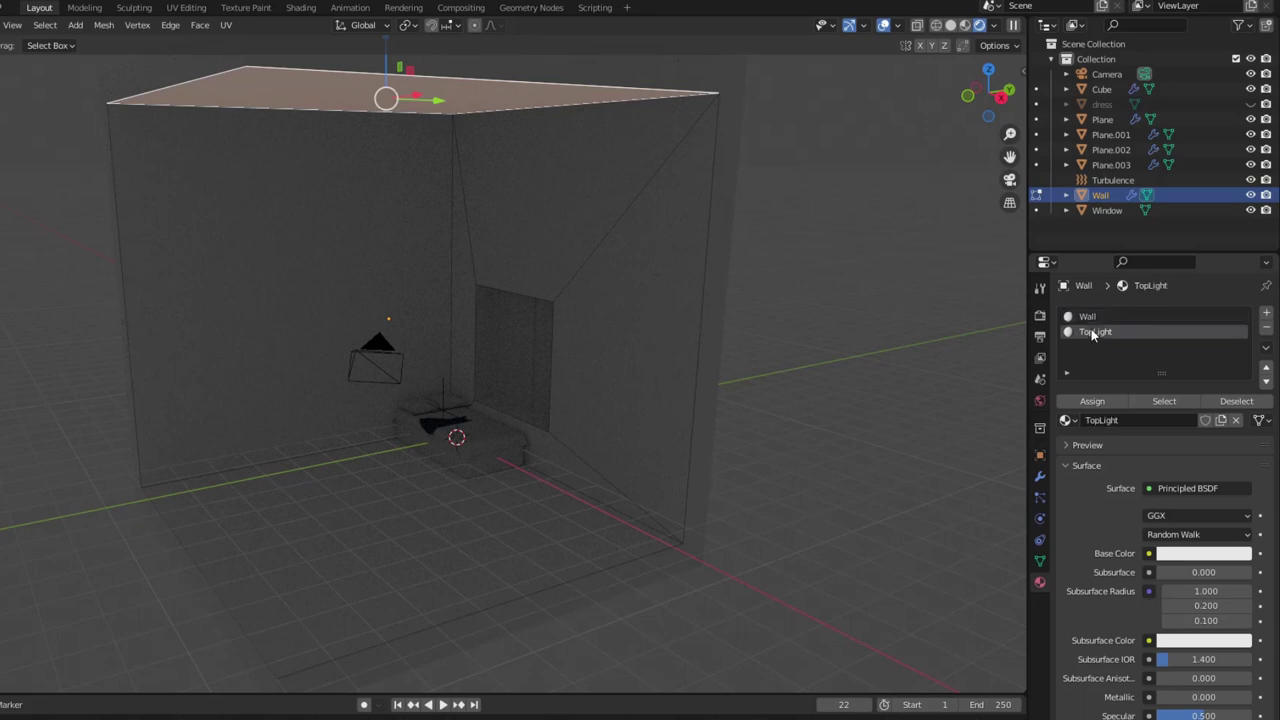
left_click(1181, 490)
left_click(1063, 188)
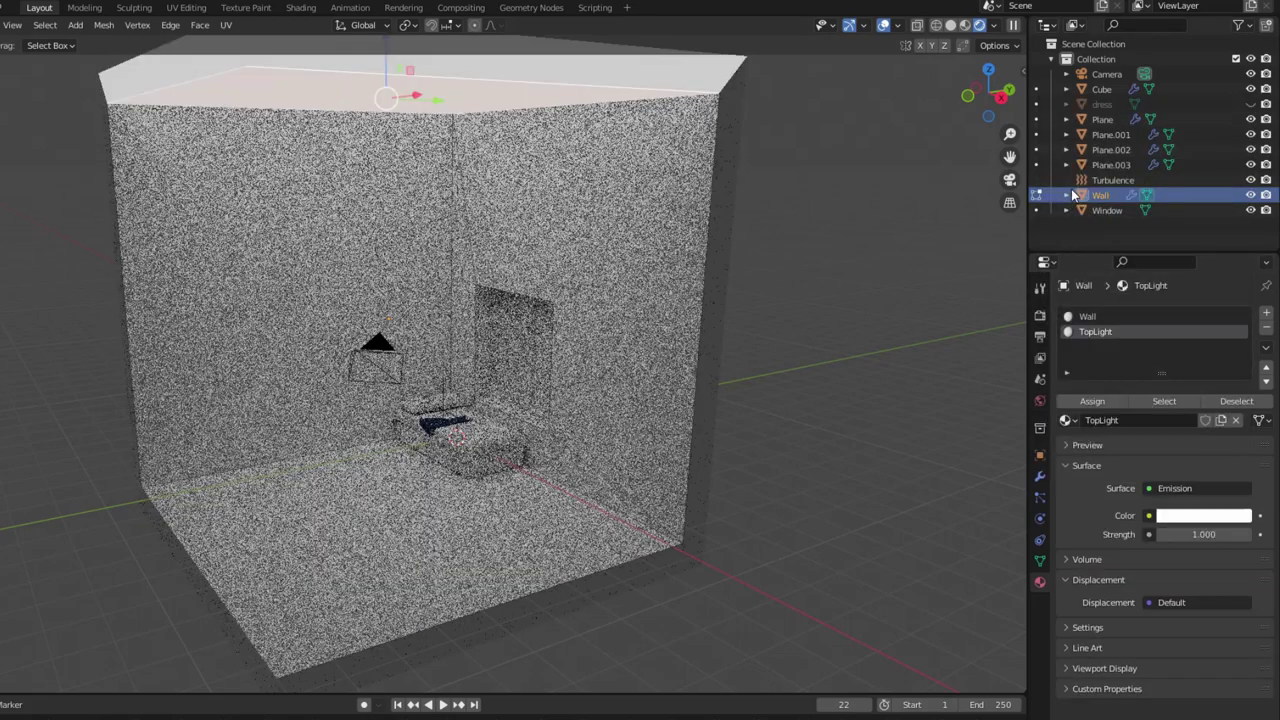
type("2")
key("Tab")
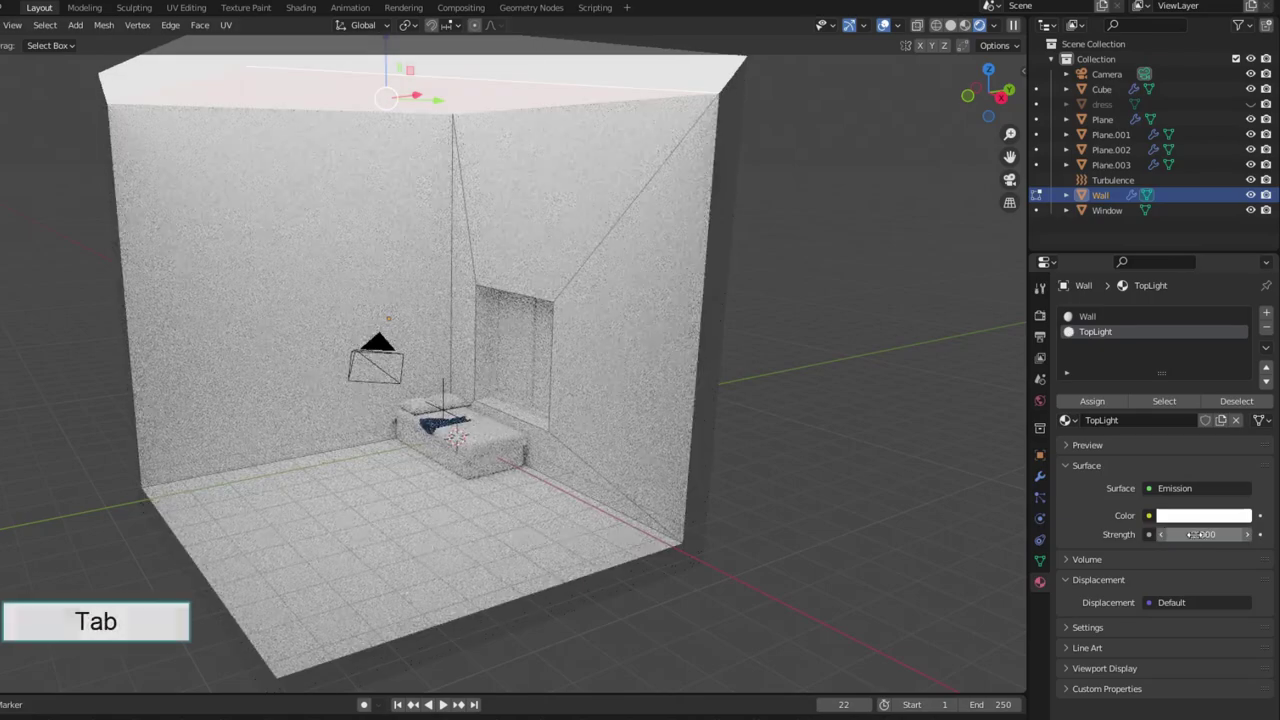
key("Tab")
scroll(548, 462, "down", 2)
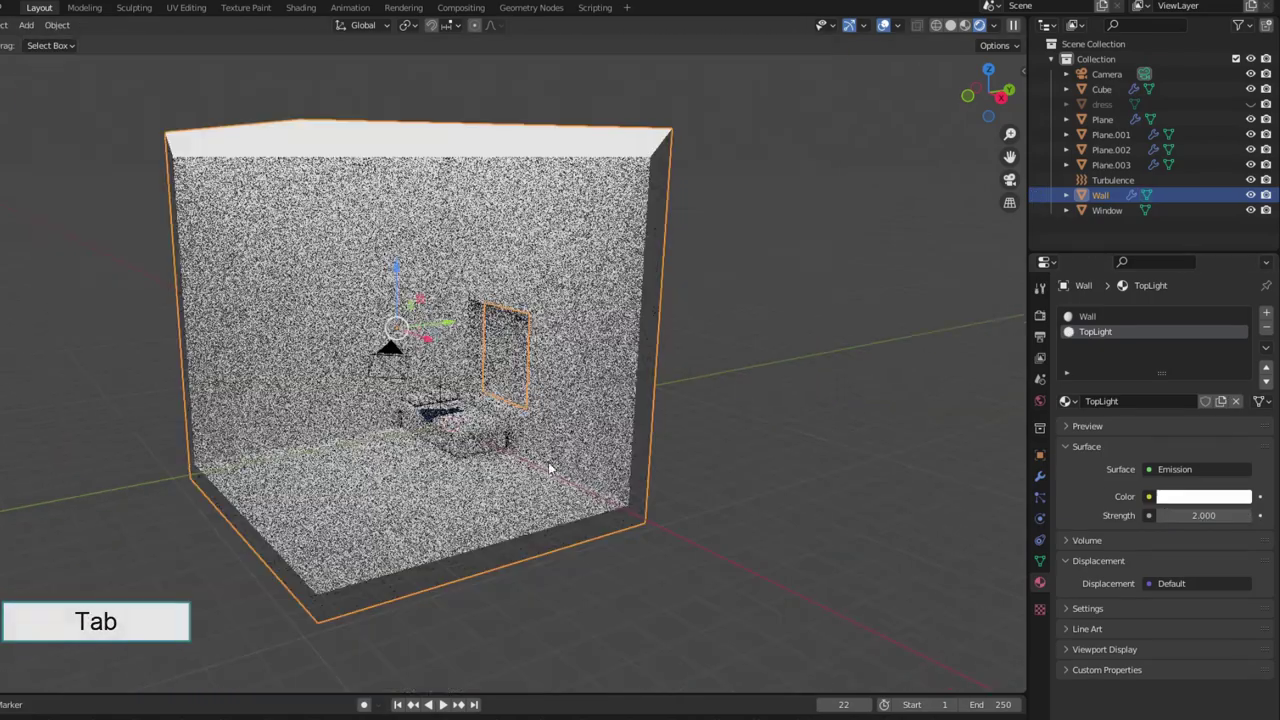
mouse_move(548, 462)
middle_mouse_down()
mouse_move(515, 469)
mouse_move(556, 425)
middle_mouse_up()
key("shift+a")
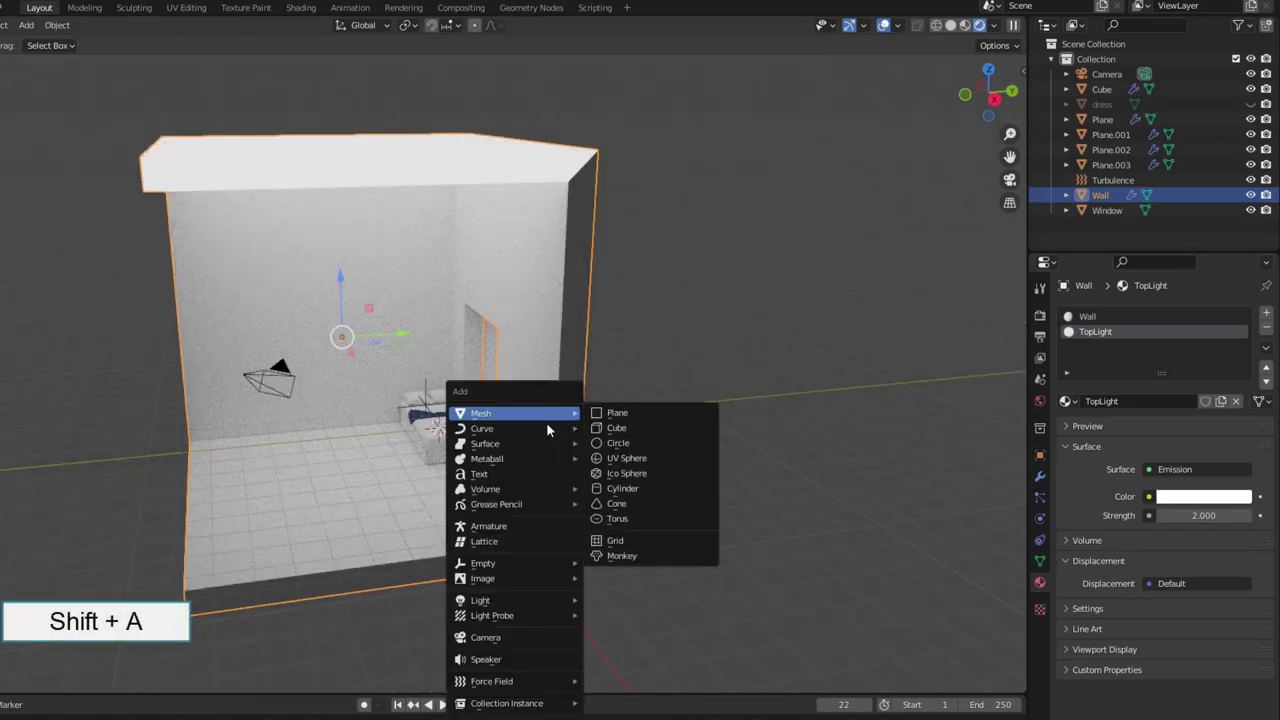
- Add a Sun light and move it up and outside beside the window wall
left_click(614, 615)
key("g")
key("z")
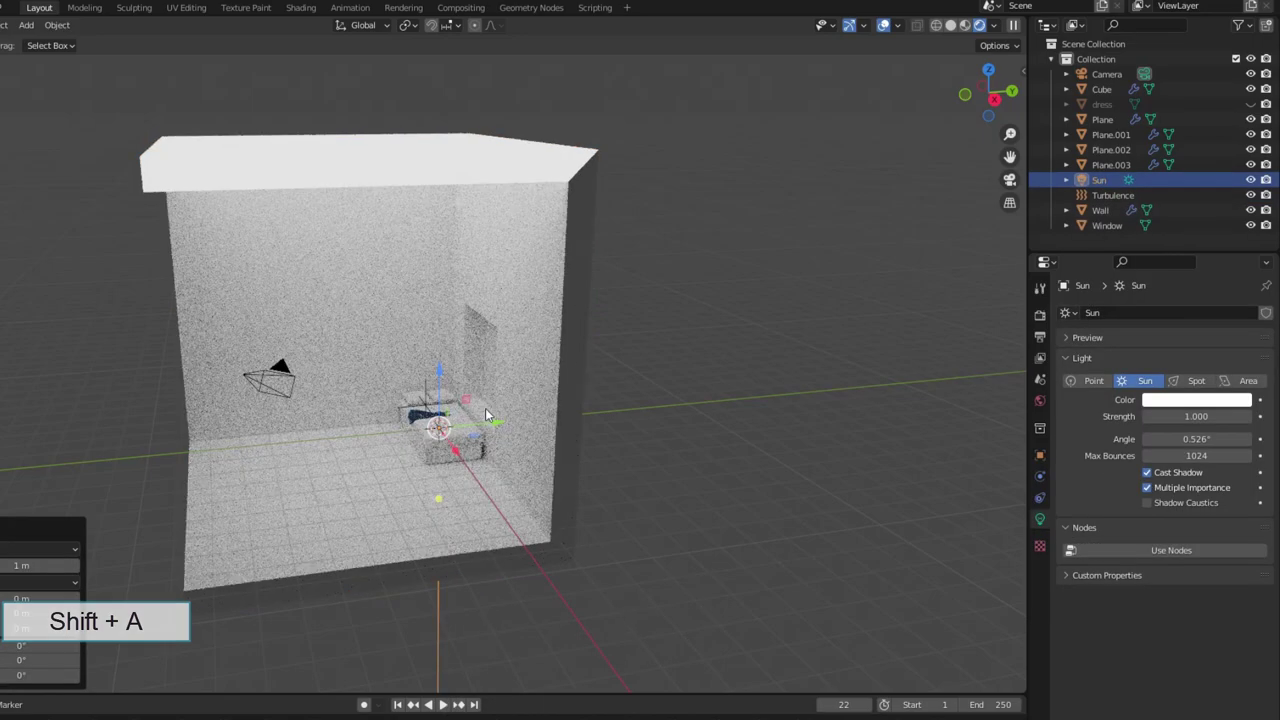
left_click(443, 228)
key("g")
key("y")
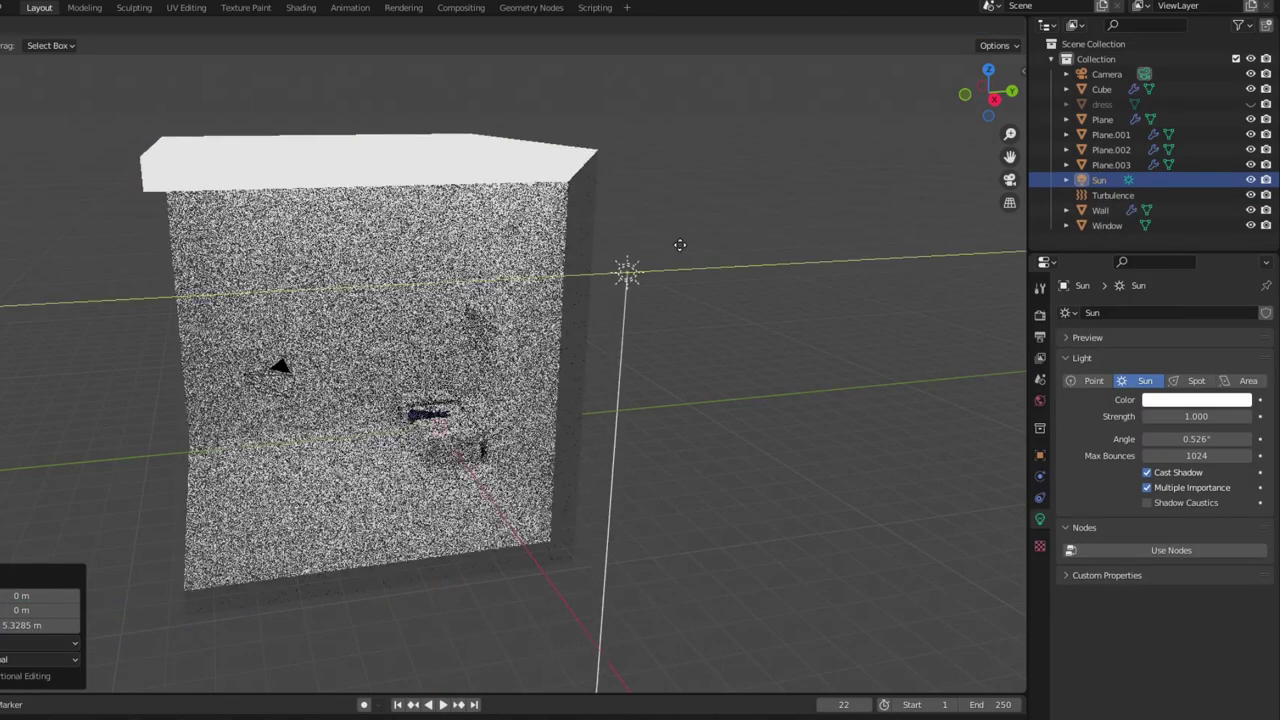
left_click(631, 343)
- Rotate the Sun to shine toward the window and set its strength to 20
key("r")
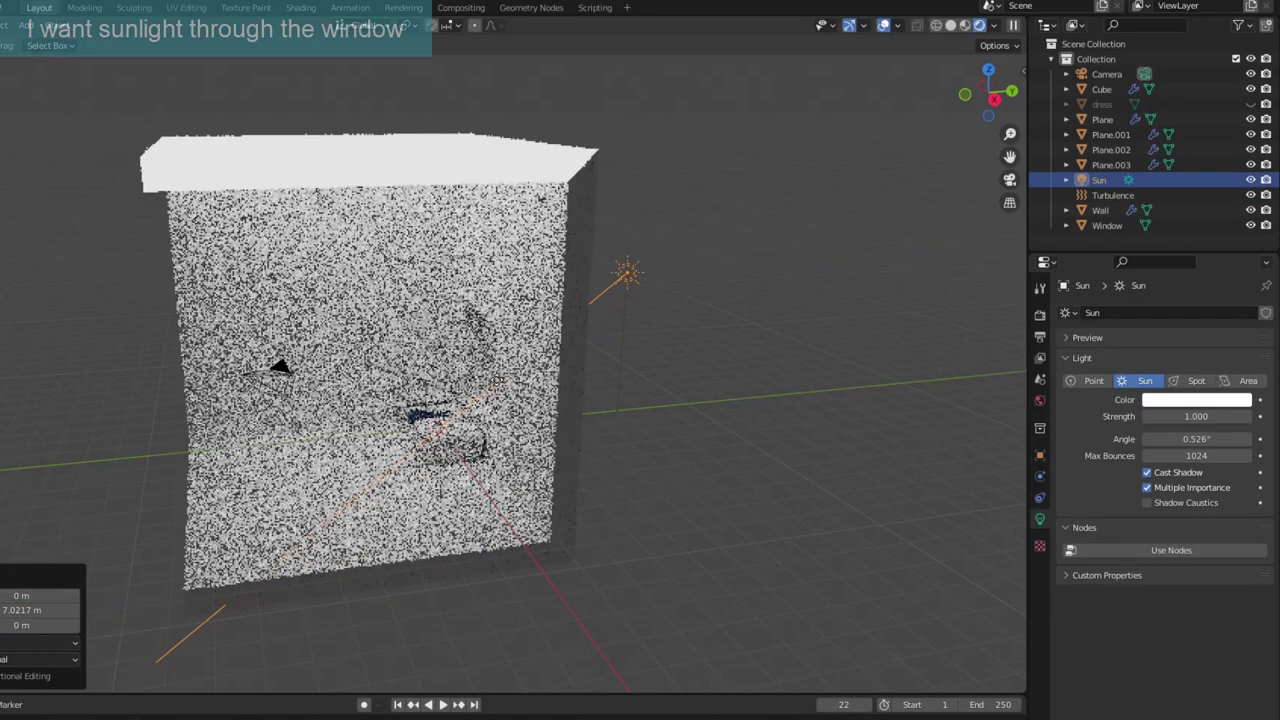
left_click(470, 414)
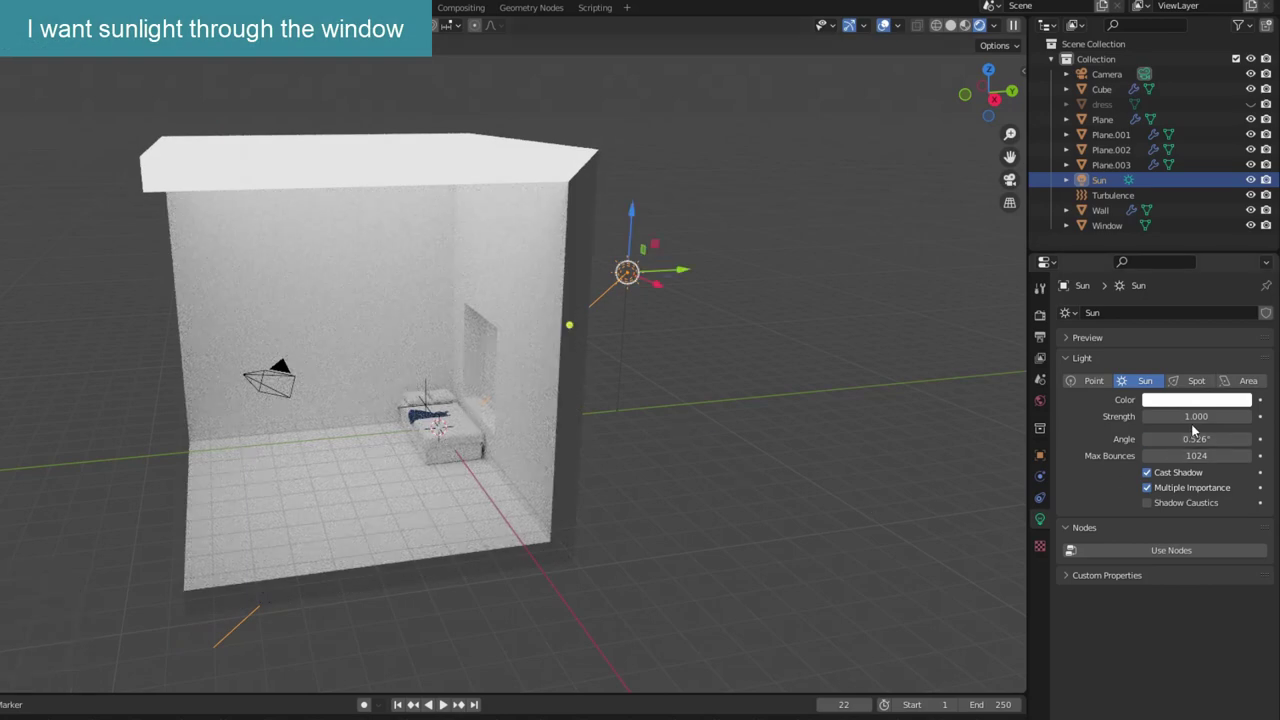
type("20")
key("Return")
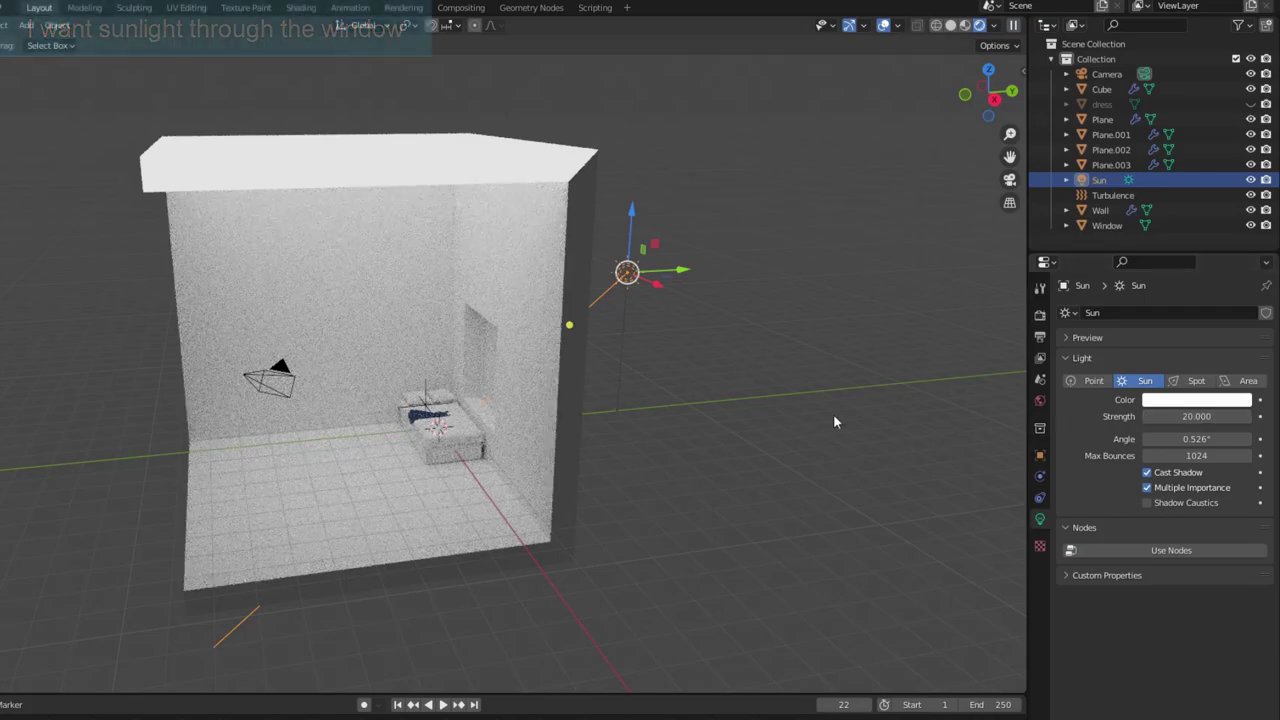
scroll(510, 460, "up", 4)
scroll(530, 467, "down", 4)
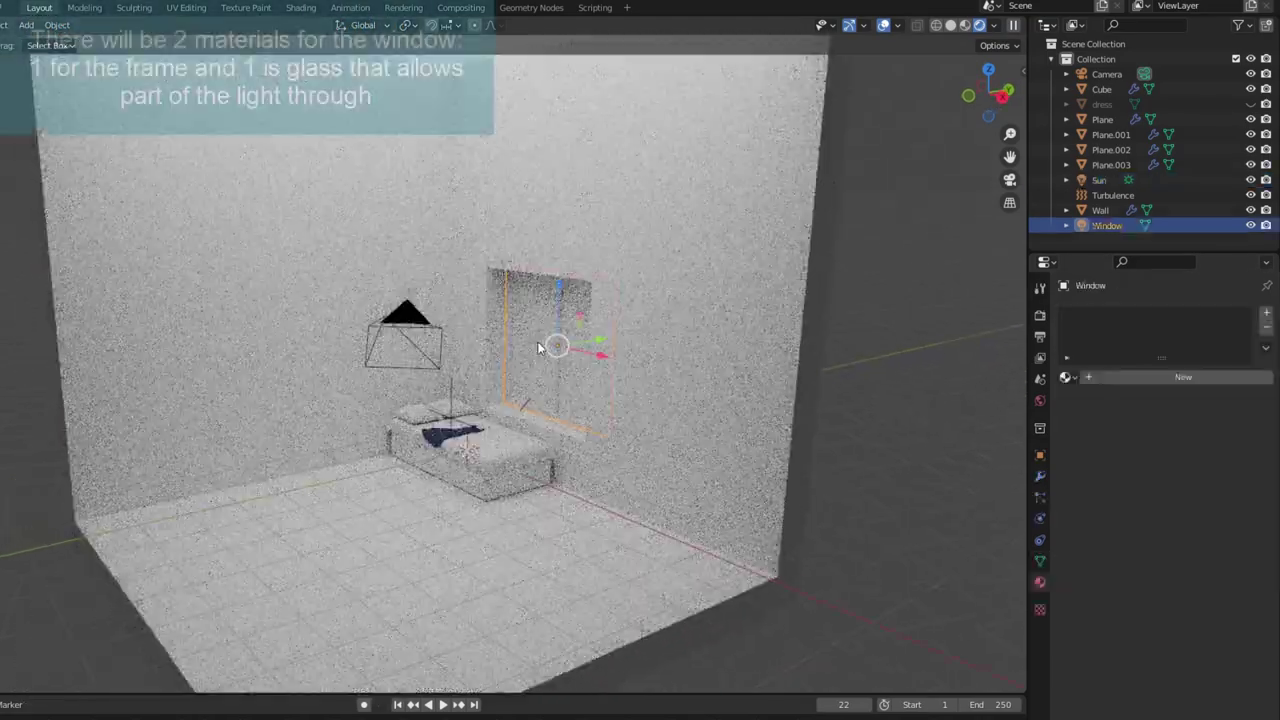
- Create two materials on the Window, named window and glass
left_click(1131, 381)
type("window")
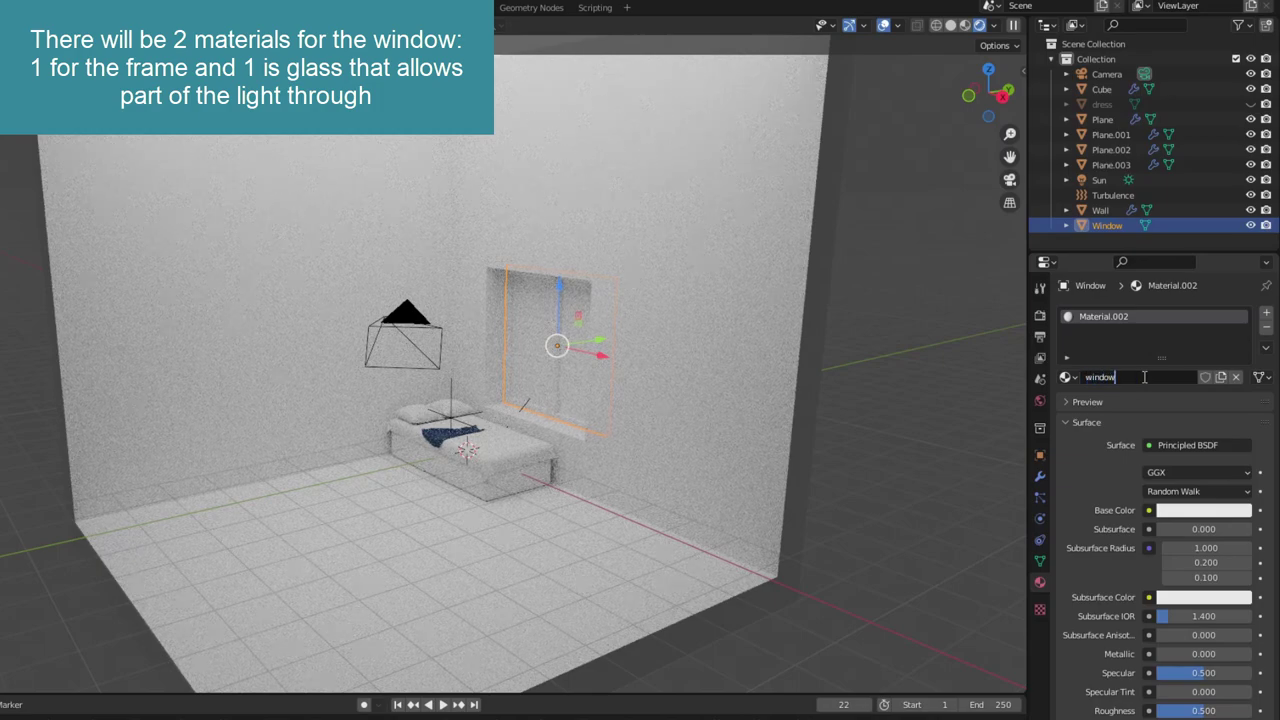
key("Return")
left_click(1266, 312)
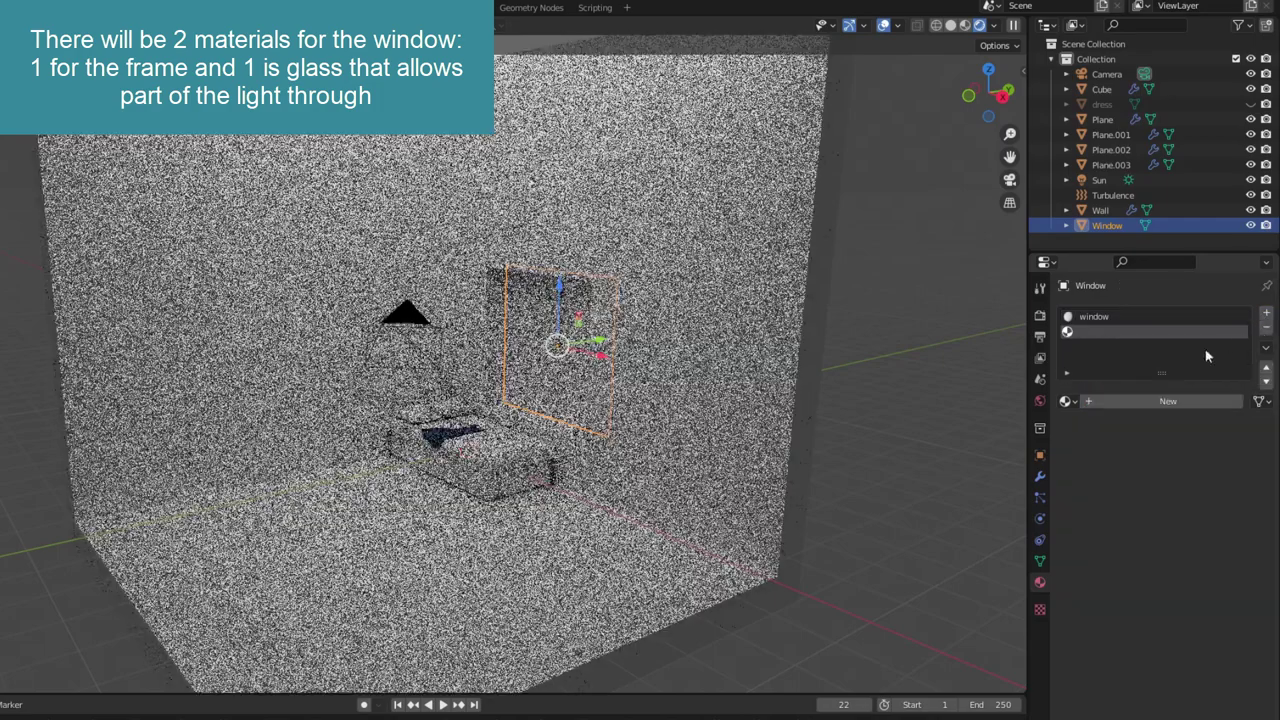
left_click(1143, 401)
double_click(1128, 401)
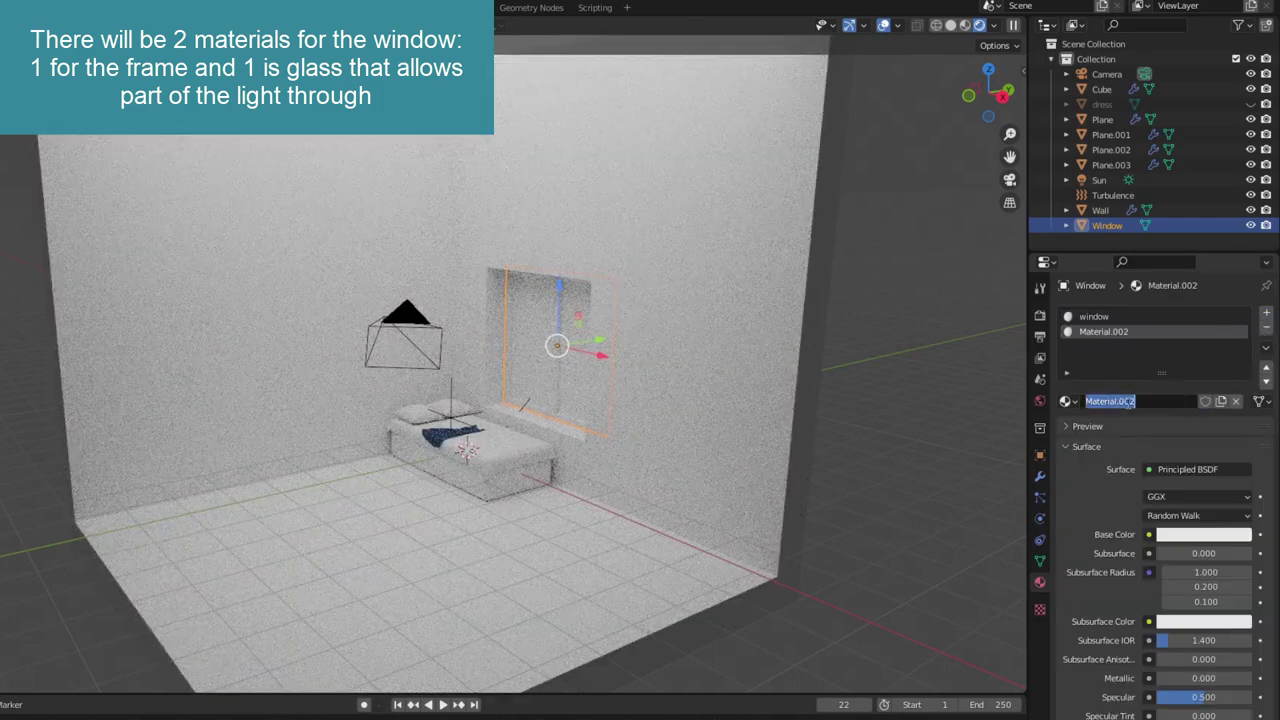
type("s")
key("Return")
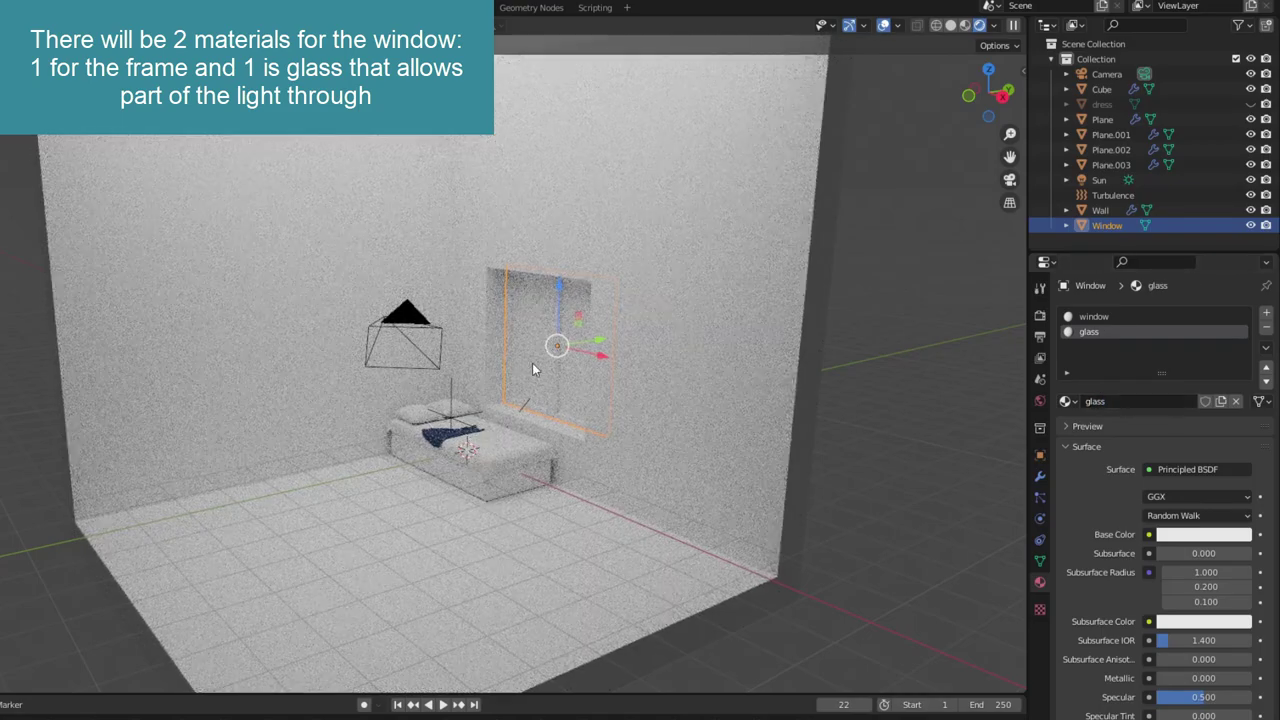
- Assign glass to the two window panes and make its surface a Glass BSDF
key("Tab")
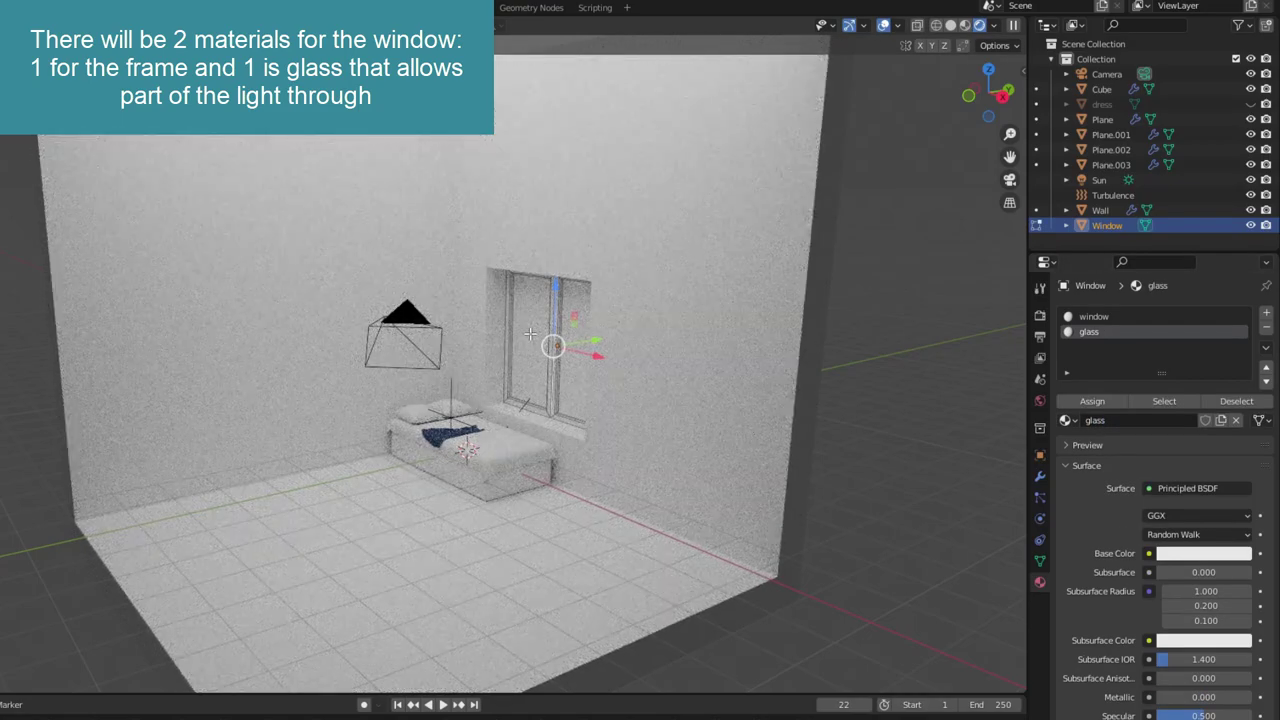
left_click(530, 333, "shift")
left_click(572, 340, "shift")
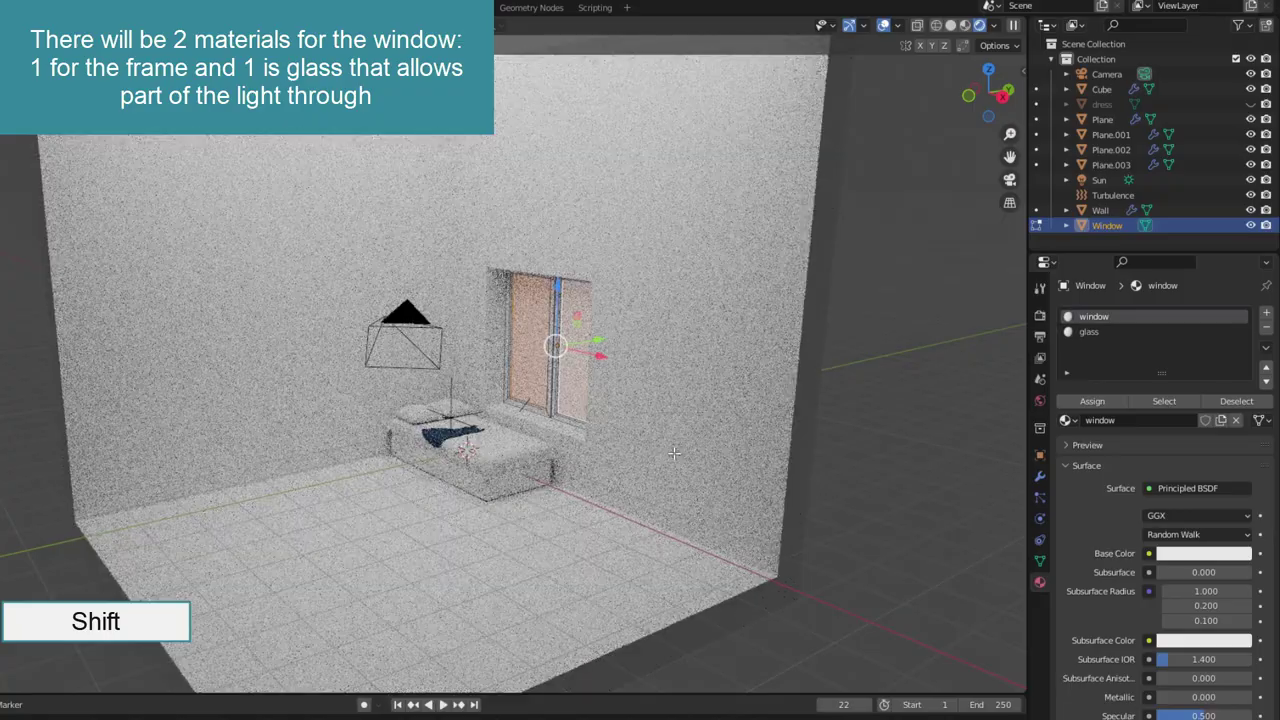
mouse_move(674, 453)
middle_mouse_down()
mouse_move(447, 351)
mouse_move(760, 380)
middle_mouse_up()
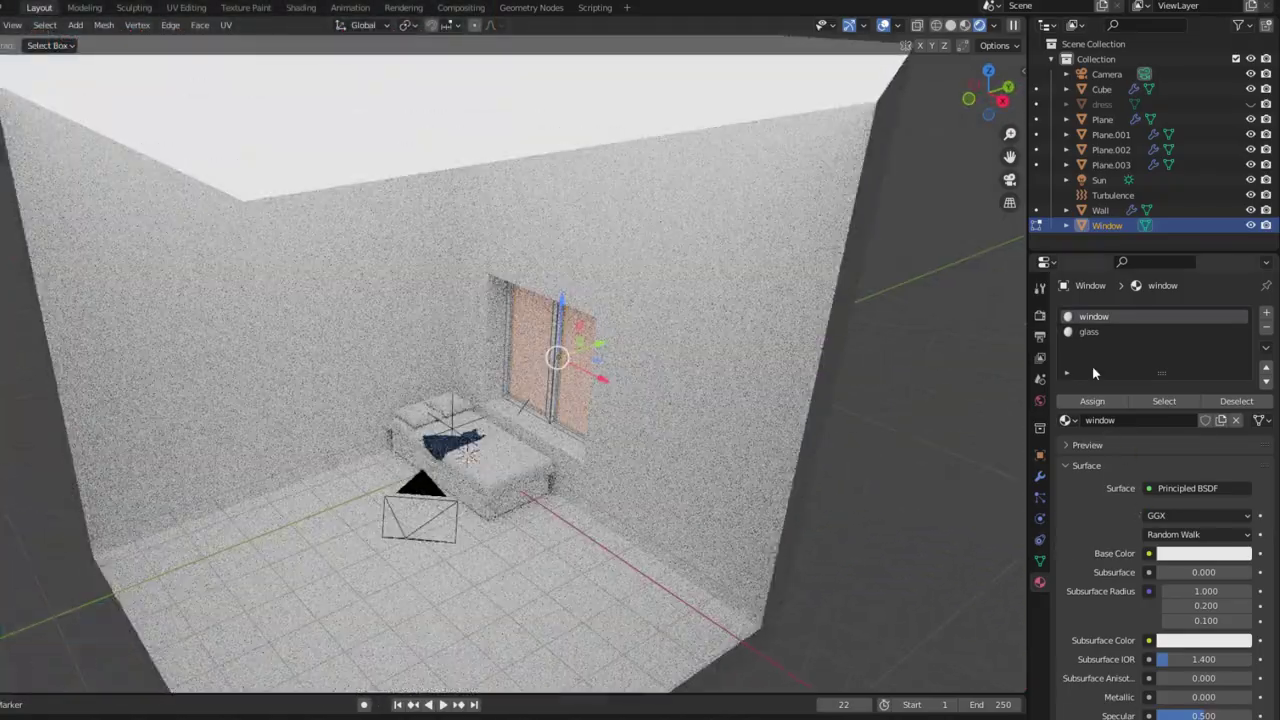
left_click(1088, 331)
left_click(1092, 401)
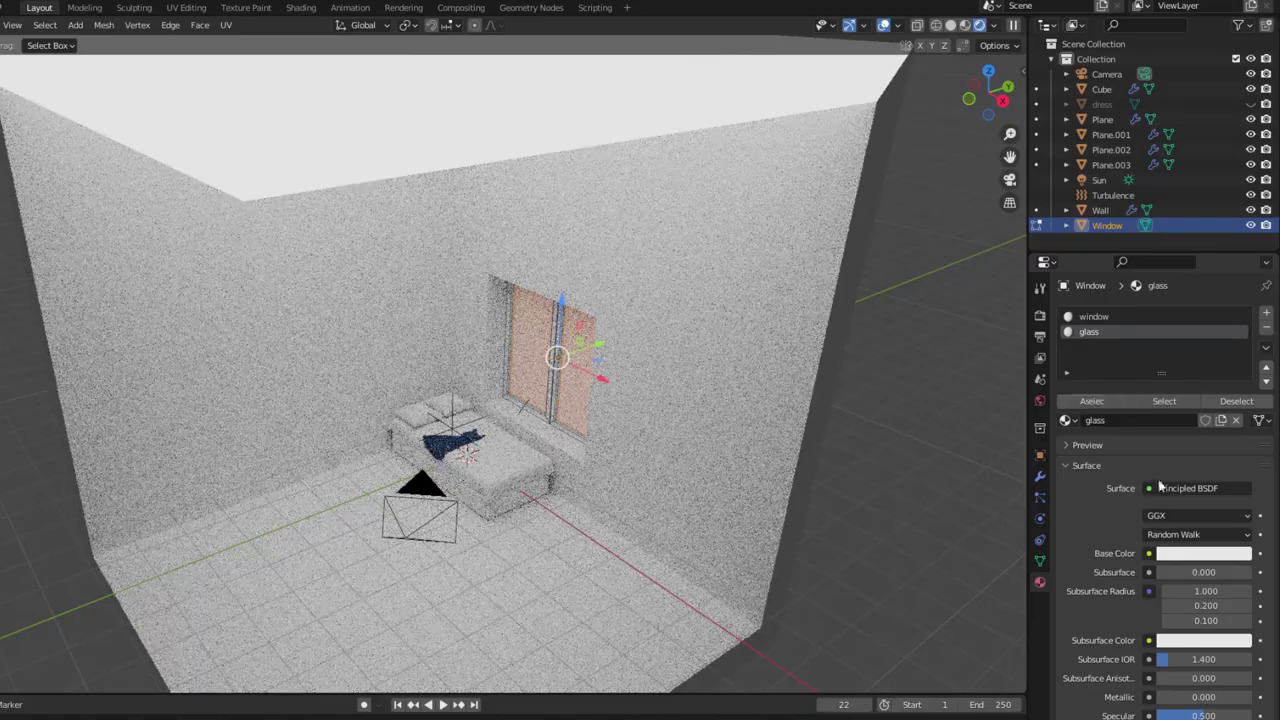
left_click(1184, 489)
key("Tab")
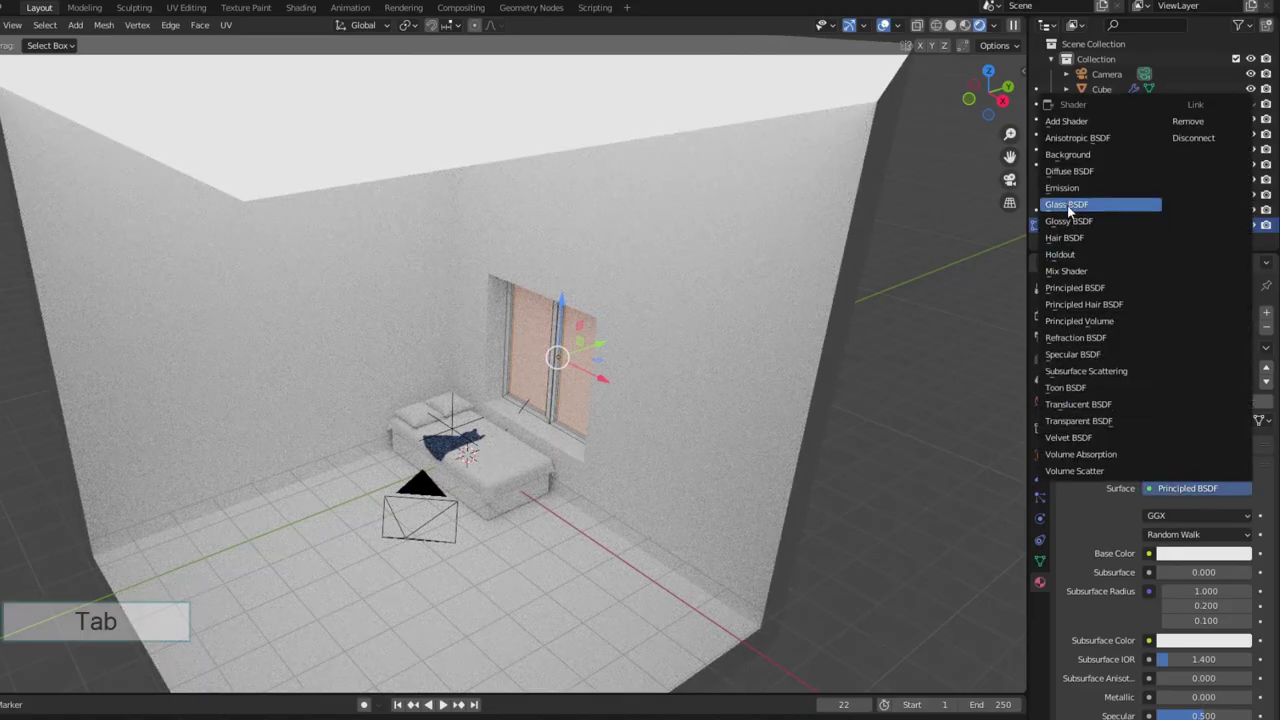
left_click(1066, 204)
scroll(623, 432, "down", 4)
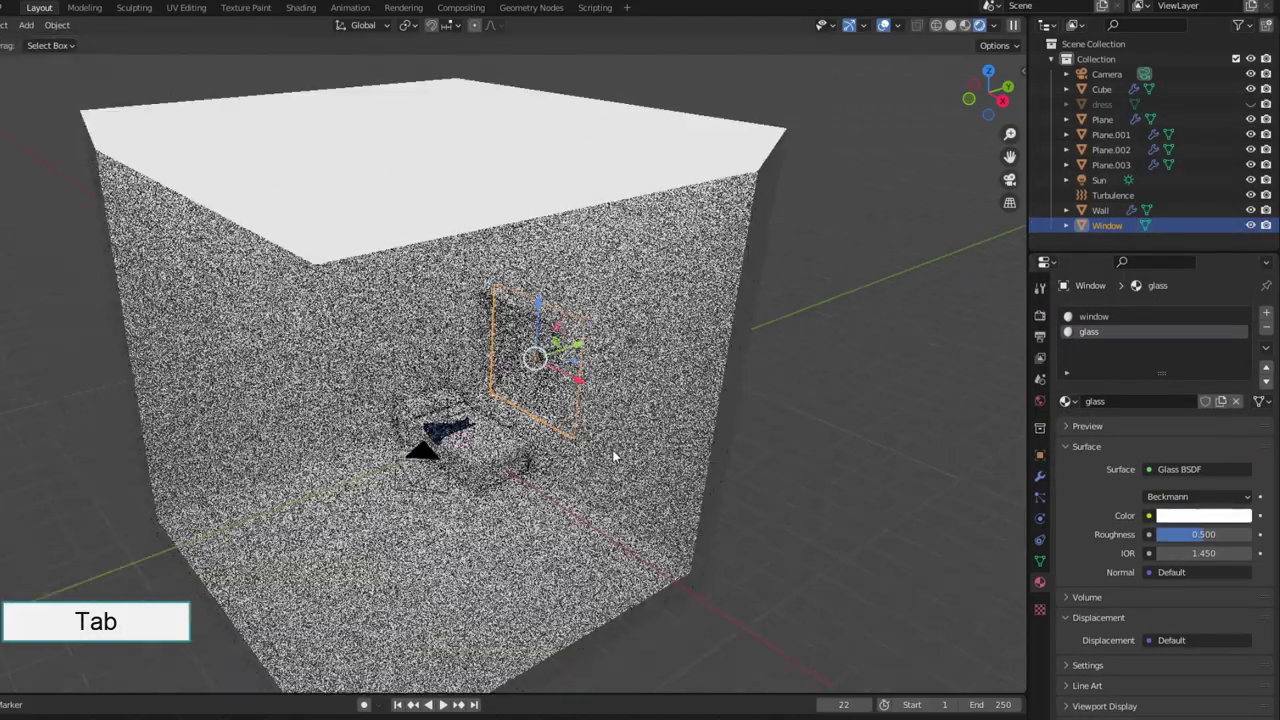
middle_click_drag(608, 449, 594, 444)
scroll(594, 444, "up", 2)
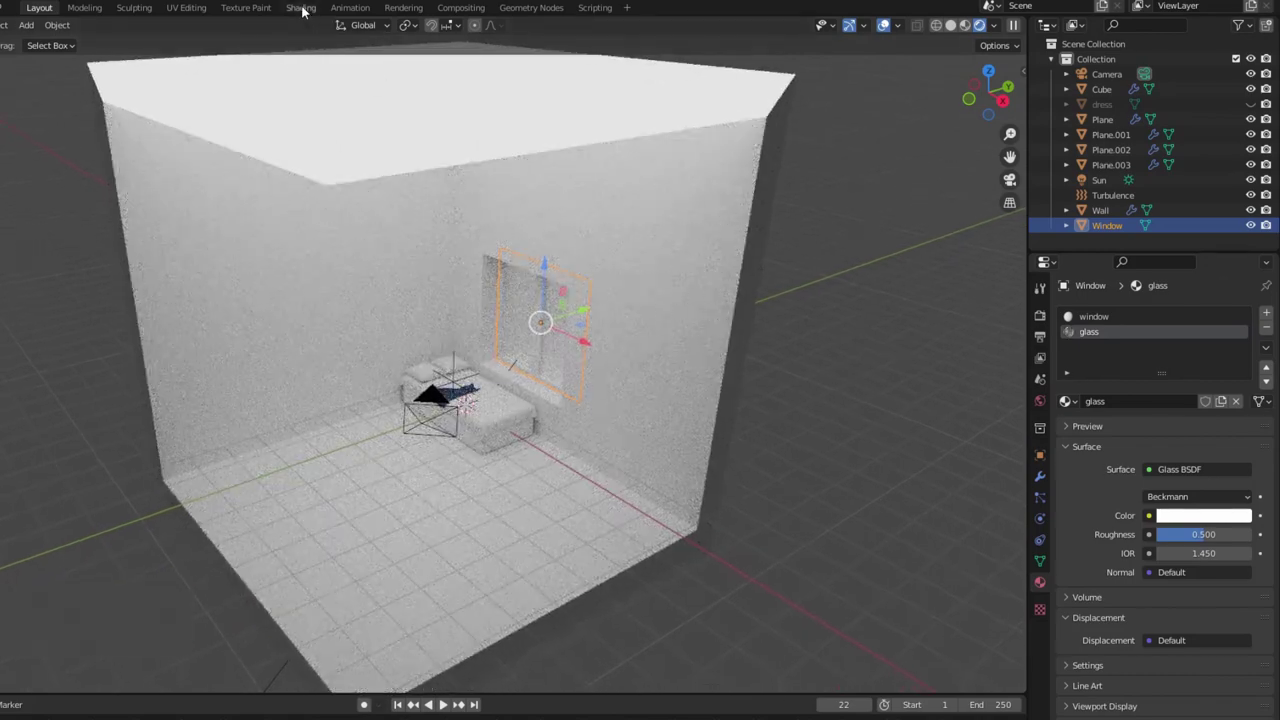
- In the Shading workspace, show a rendered viewport and spread out the glass material nodes
left_click(301, 8)
scroll(714, 160, "down", 3)
middle_click_drag(714, 160, 712, 241)
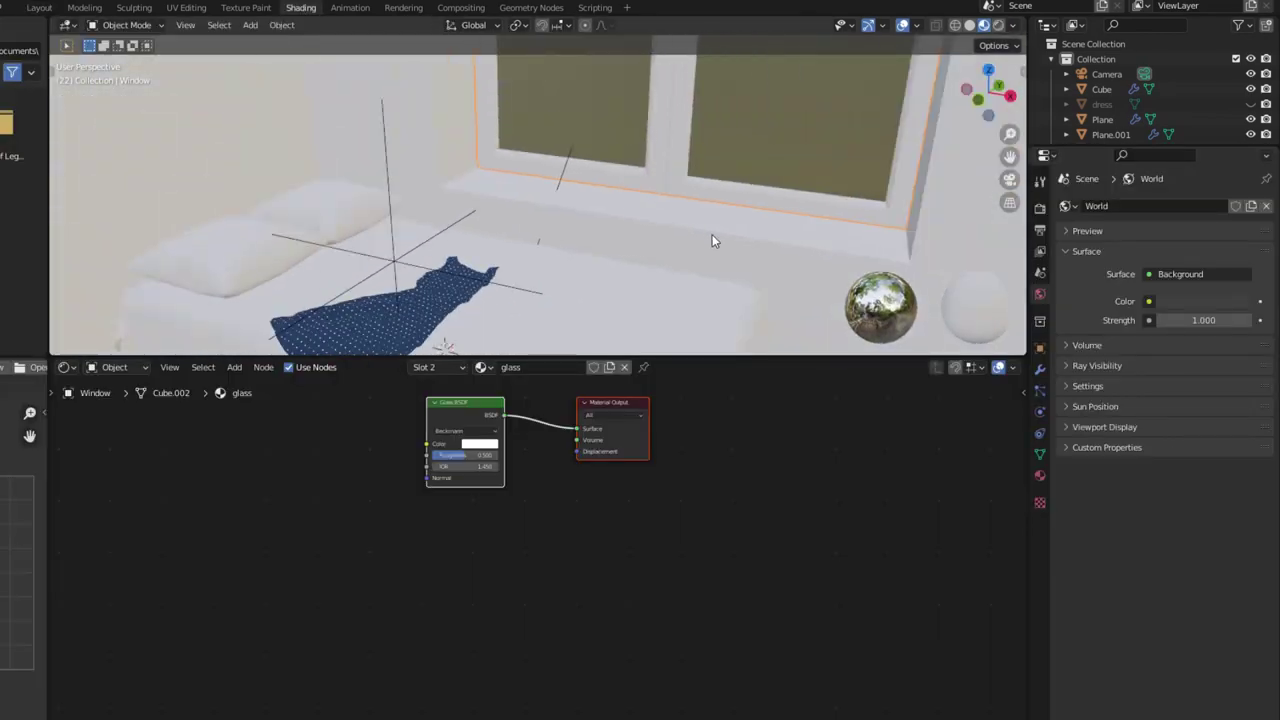
scroll(712, 240, "down", 3)
middle_click_drag(651, 200, 597, 211)
left_click(998, 25)
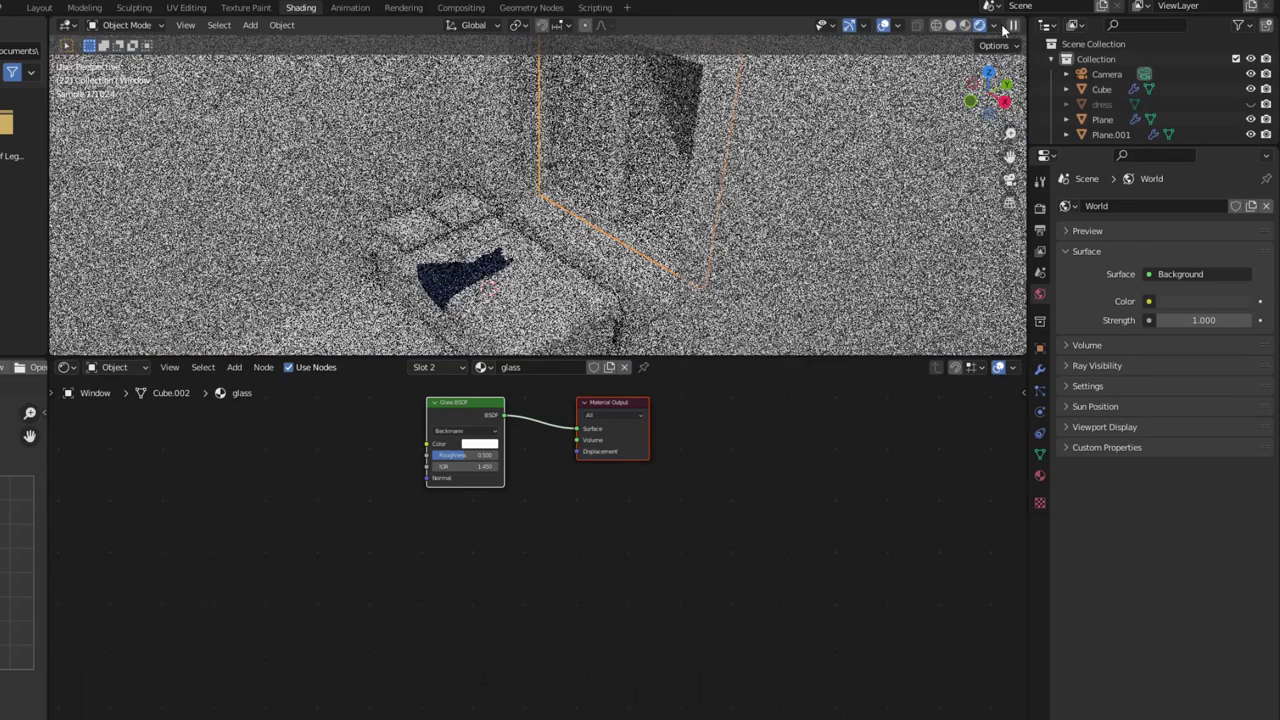
left_click_drag(607, 400, 767, 500)
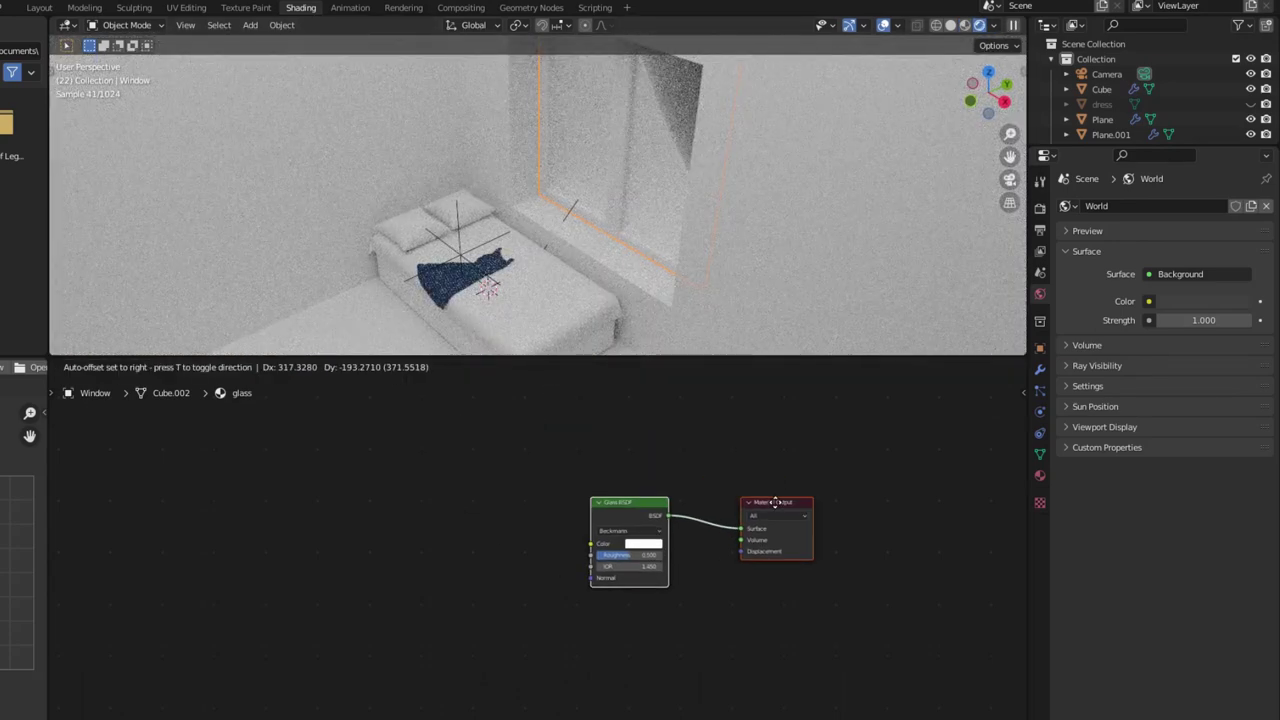
left_click_drag(620, 500, 471, 444)
- Insert a Mix Shader on the link between Glass BSDF and Material Output
left_click(238, 368)
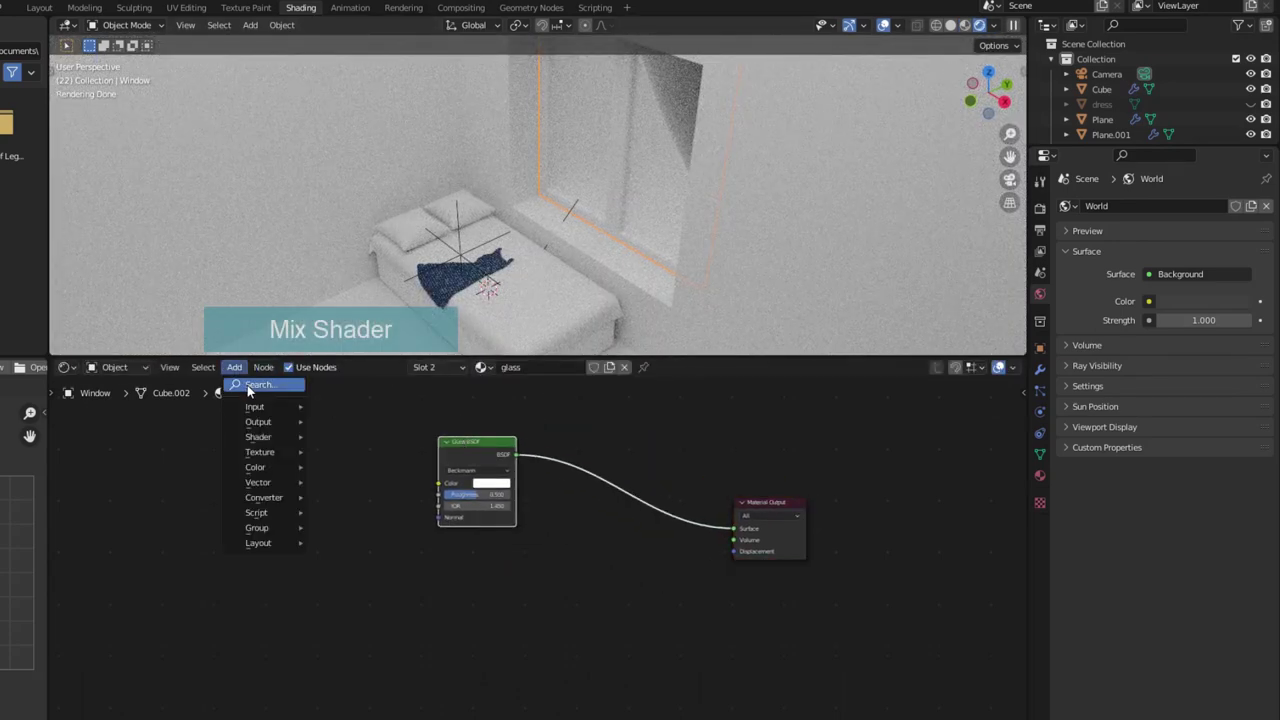
left_click(247, 385)
key("Down")
key("Return")
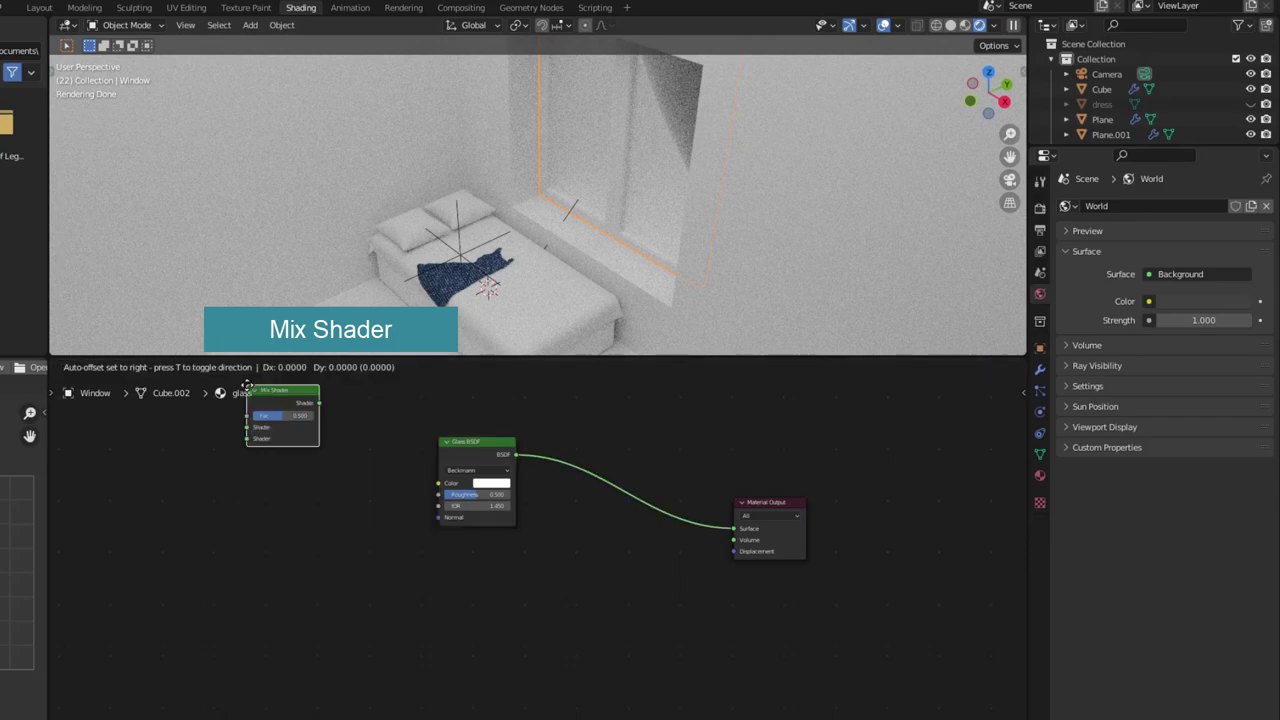
left_click(620, 468)
- Add a Transparent BSDF feeding the Mix Shader's second shader input
left_click(234, 367)
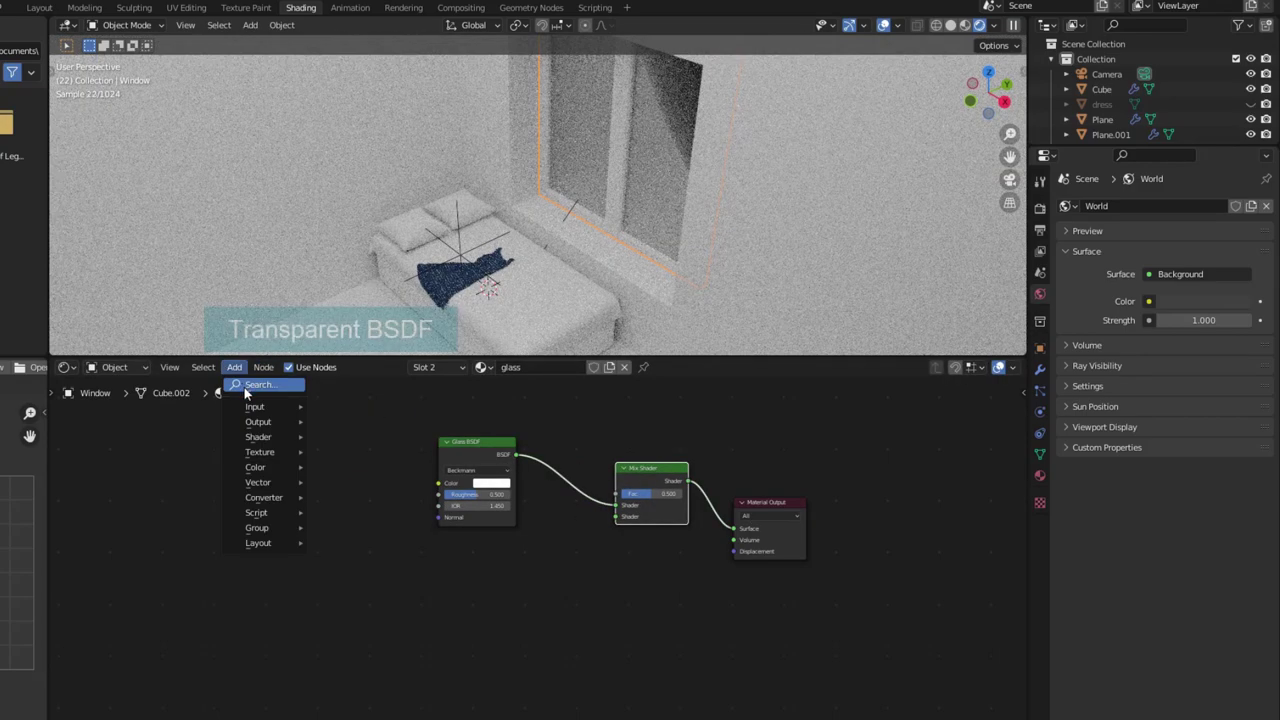
left_click(245, 387)
key("Down")
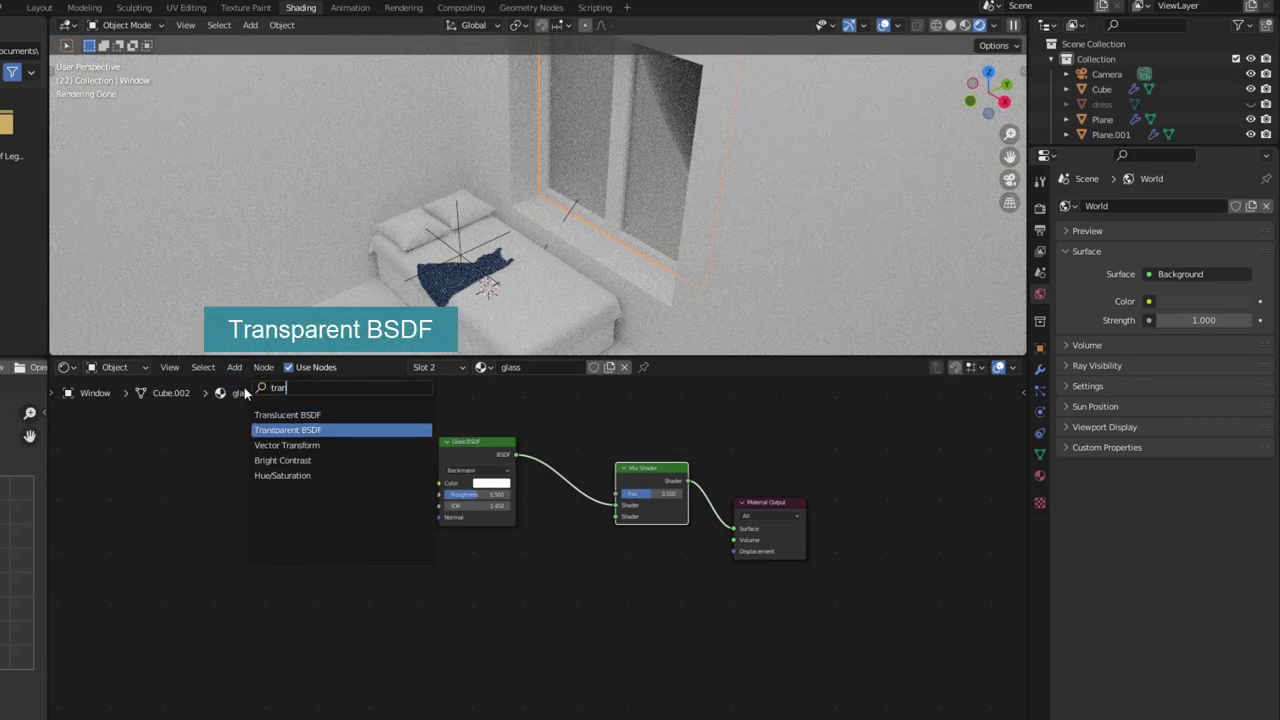
key("Return")
left_click(511, 583)
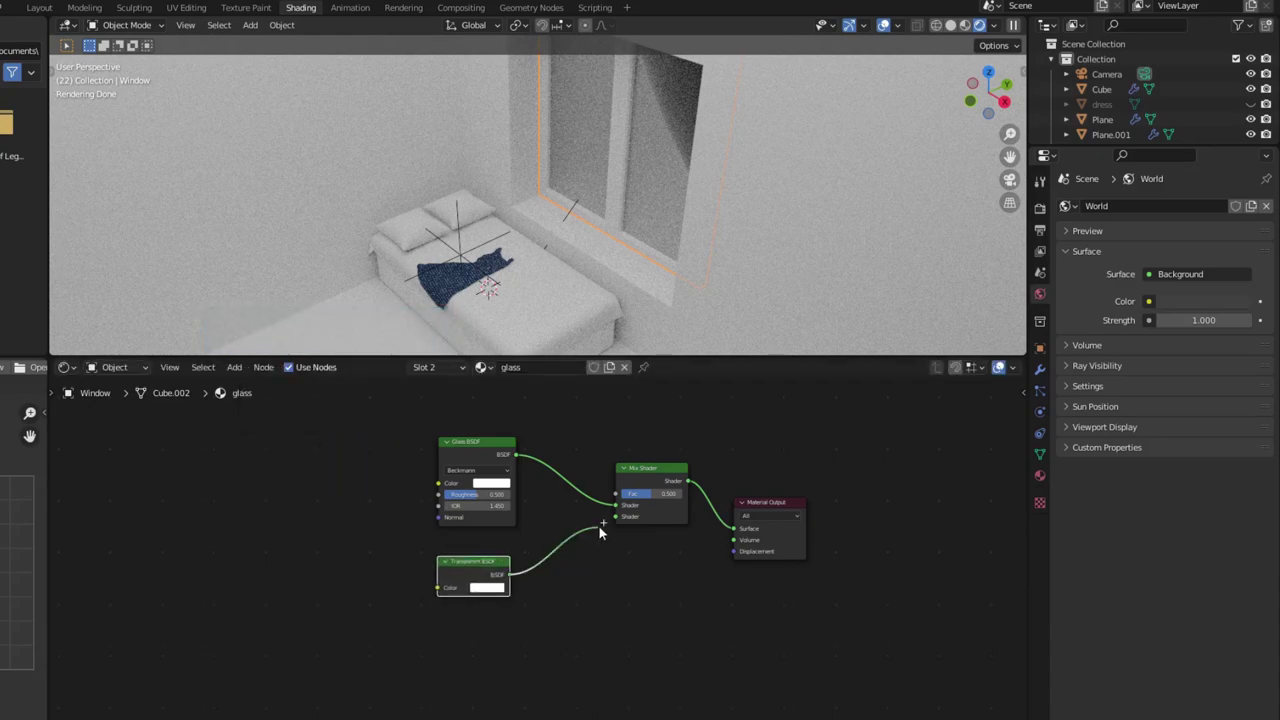
left_click_drag(598, 525, 619, 517)
scroll(622, 525, "up", 1)
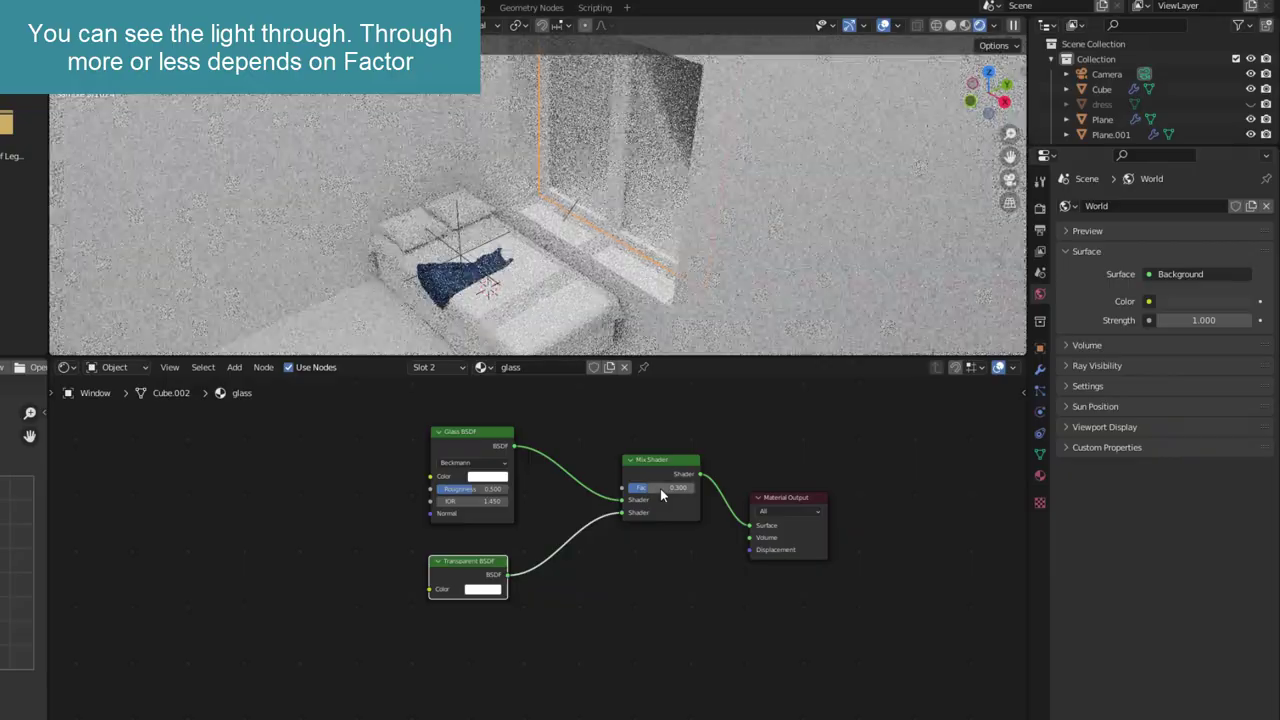
- Aim the Sun so light falls through the window, then select the Wall and return to Layout
left_click_drag(525, 357, 525, 481)
mouse_move(525, 481)
middle_mouse_down()
mouse_move(573, 357)
mouse_move(643, 284)
mouse_move(609, 286)
mouse_move(737, 151)
middle_mouse_up()
scroll(660, 285, "down", 3)
left_click(739, 148)
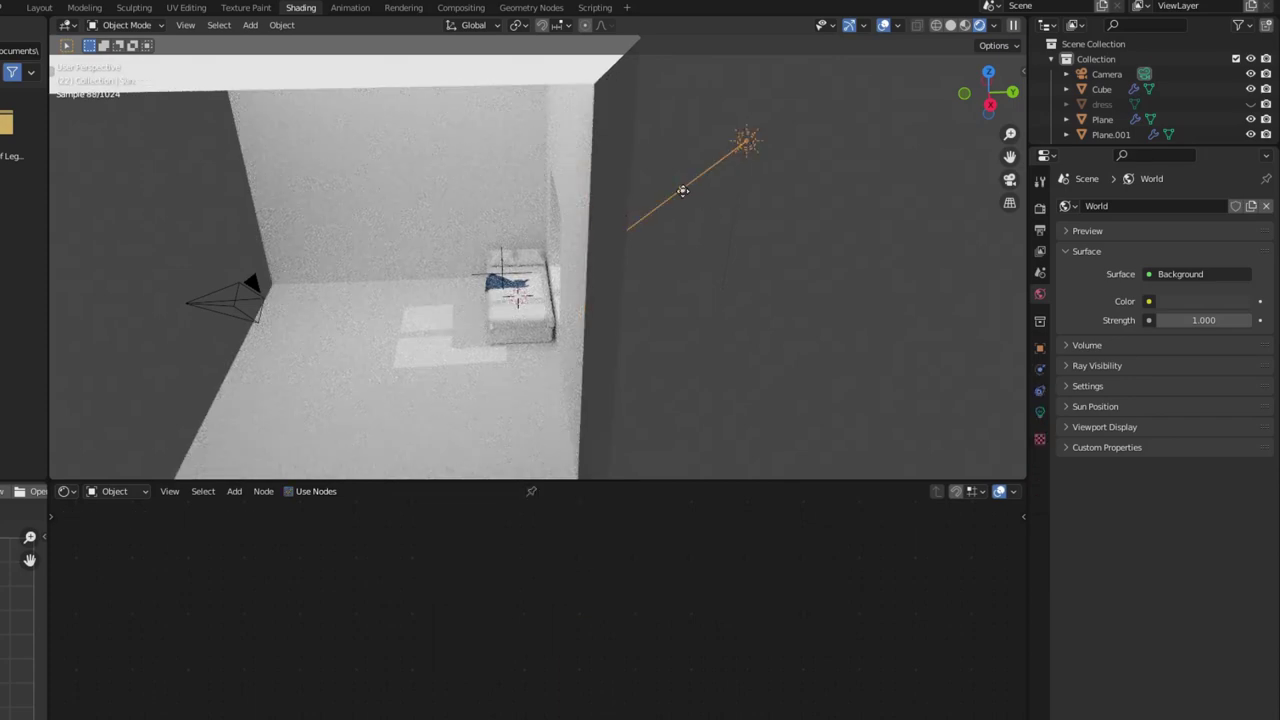
left_click_drag(682, 191, 547, 311)
middle_click_drag(528, 354, 525, 338)
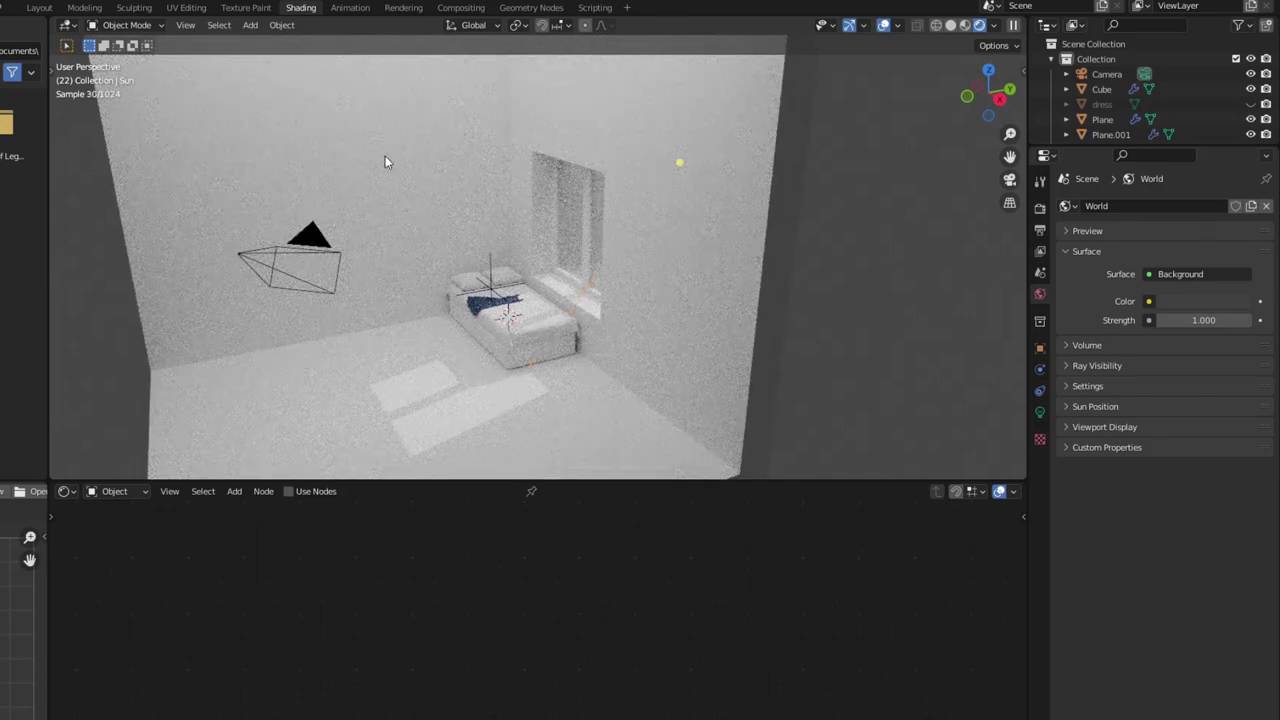
left_click(557, 403)
left_click(38, 7)
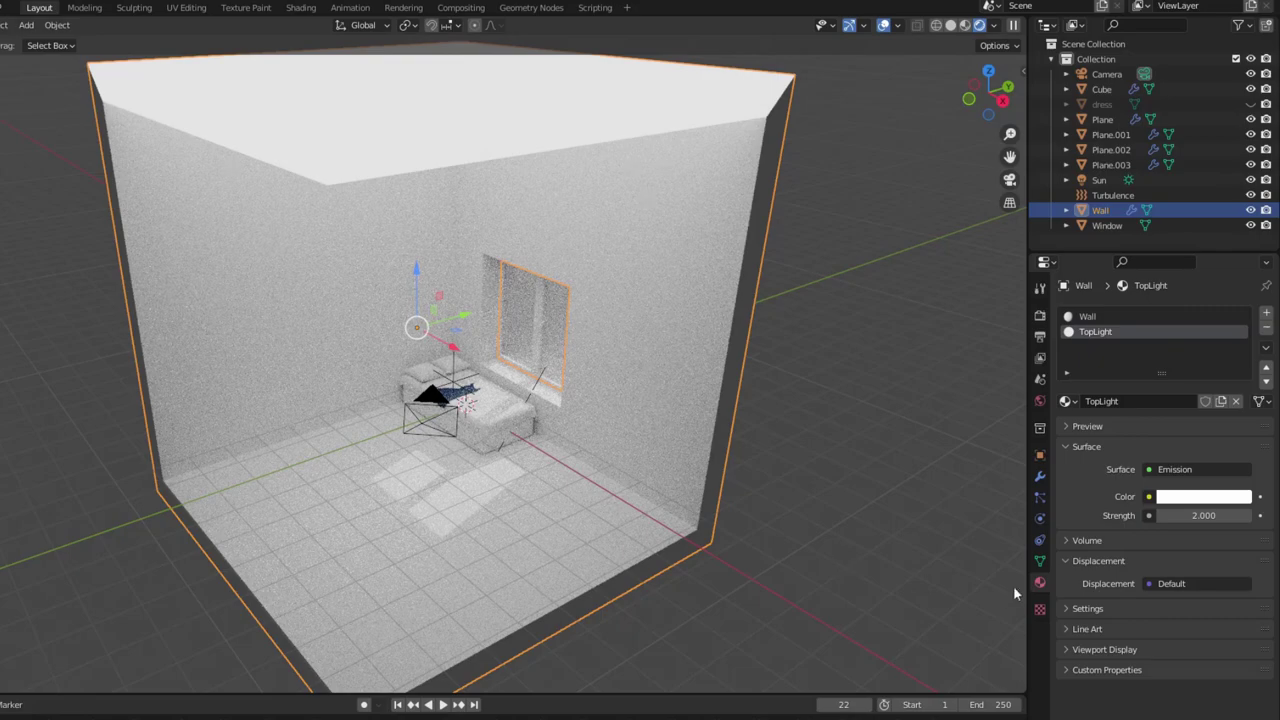
- Tint the Wall material's base colour pink
left_click(1087, 316)
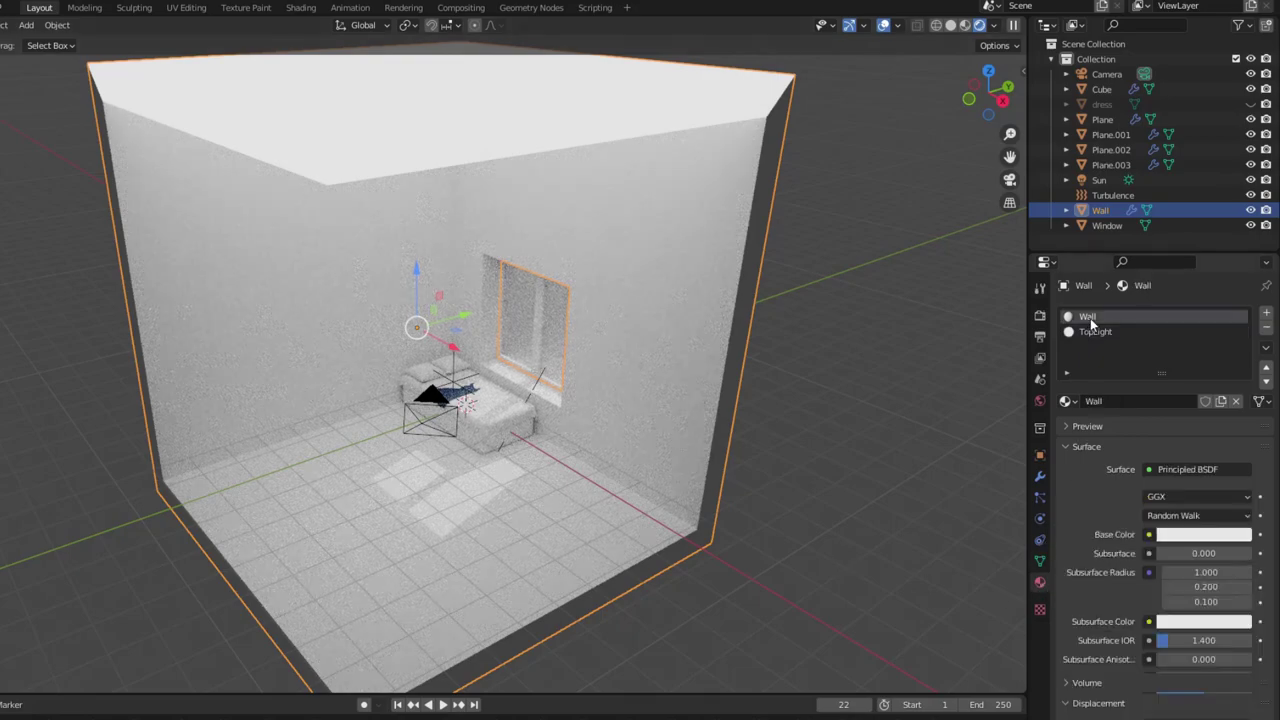
left_click(1207, 536)
left_click_drag(1170, 375, 1171, 377)
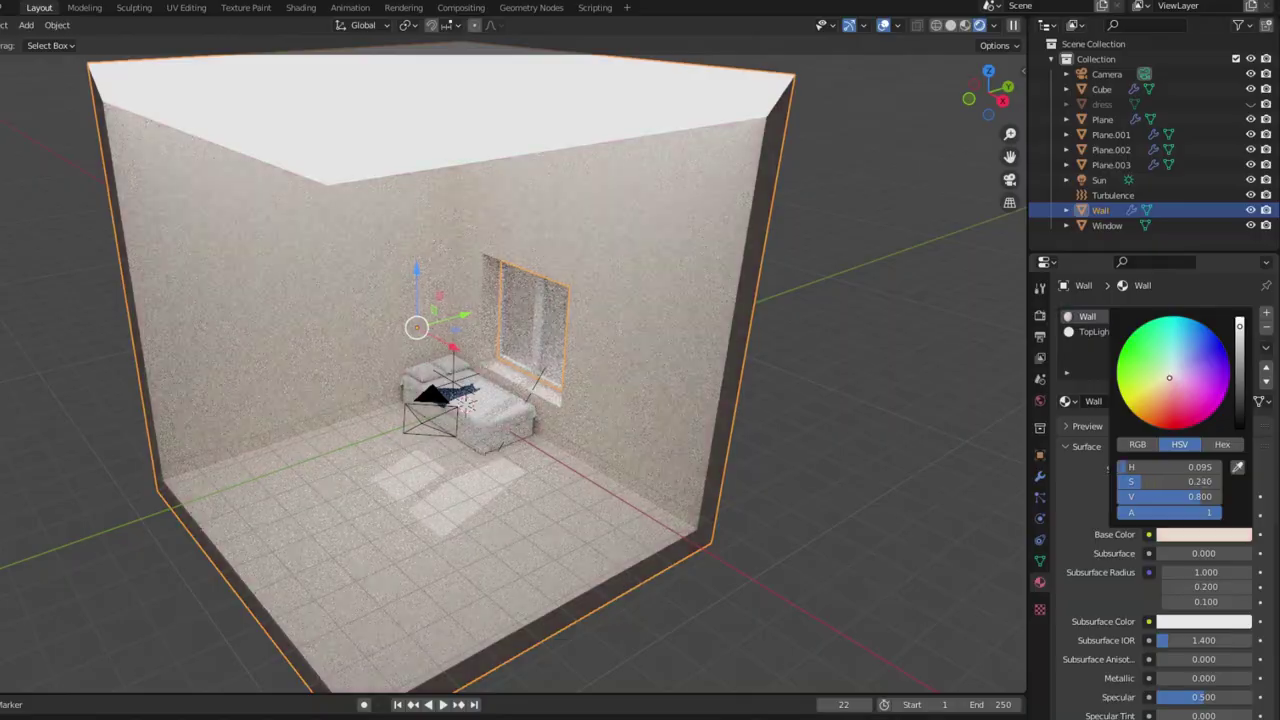
scroll(566, 427, "up", 5)
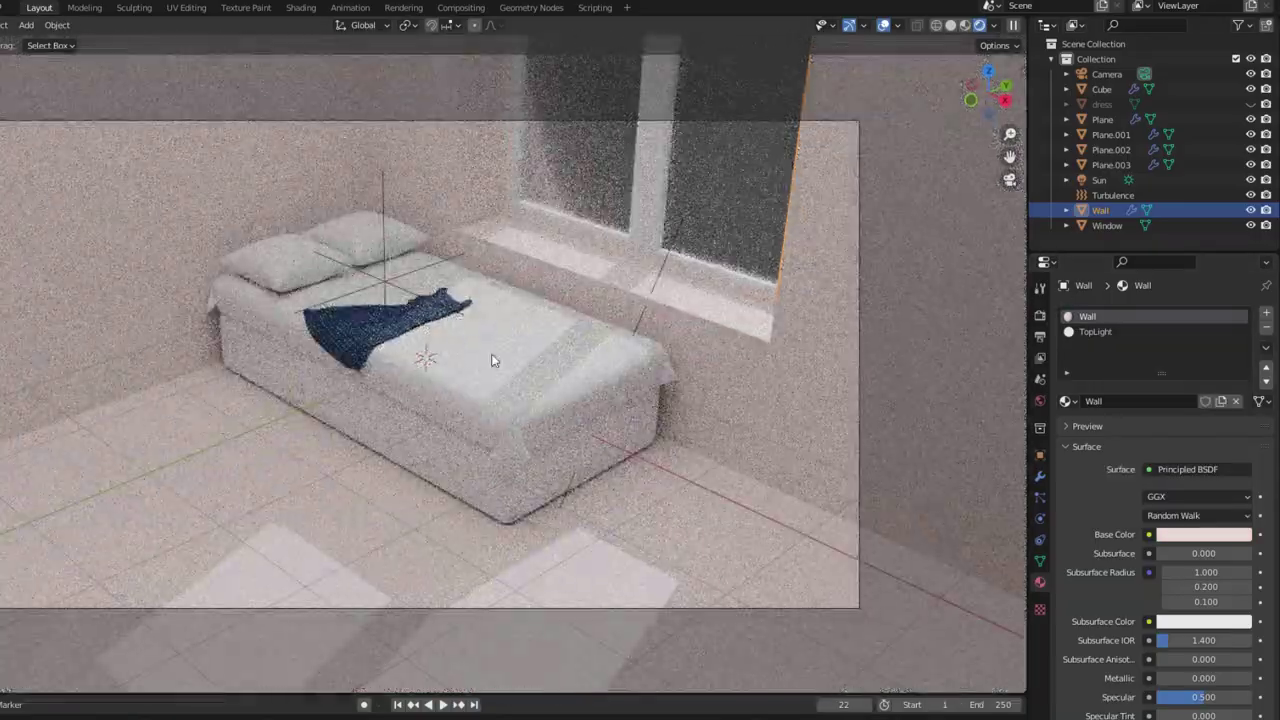
- Make the bed sheet's base colour purple with roughness 1.000
left_click(491, 357)
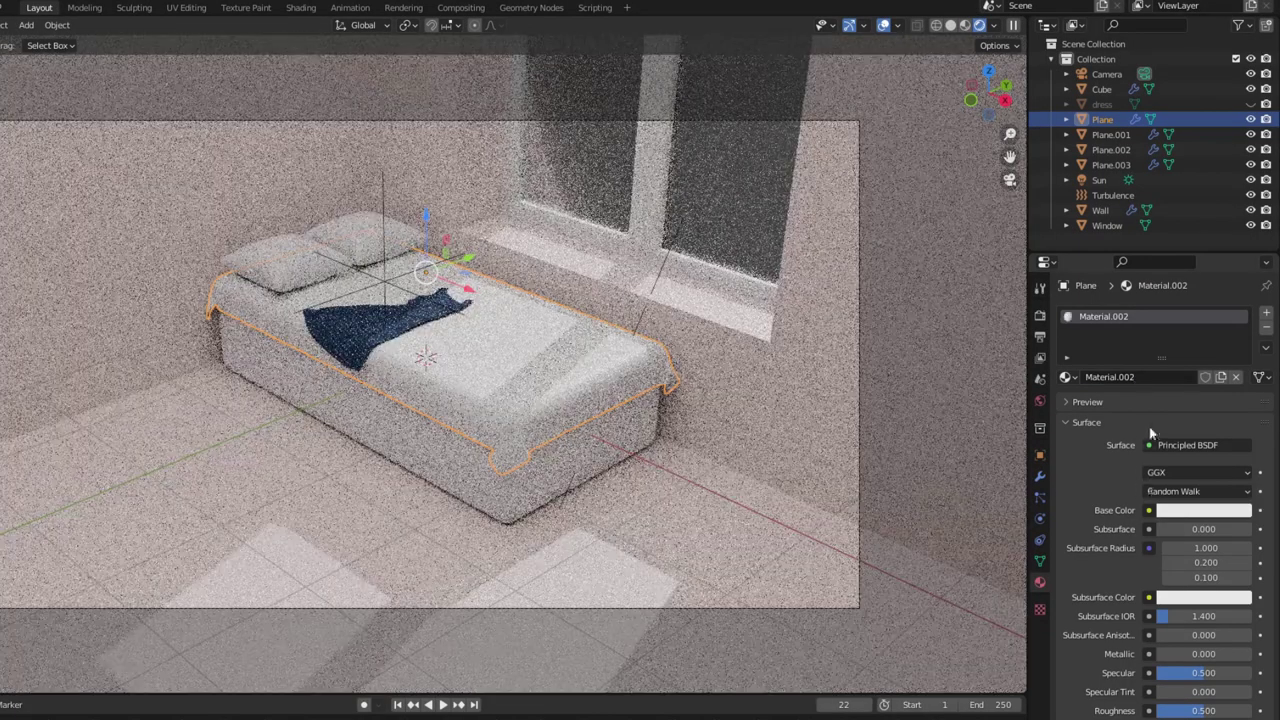
left_click(1190, 512)
left_click_drag(1175, 352, 1239, 338)
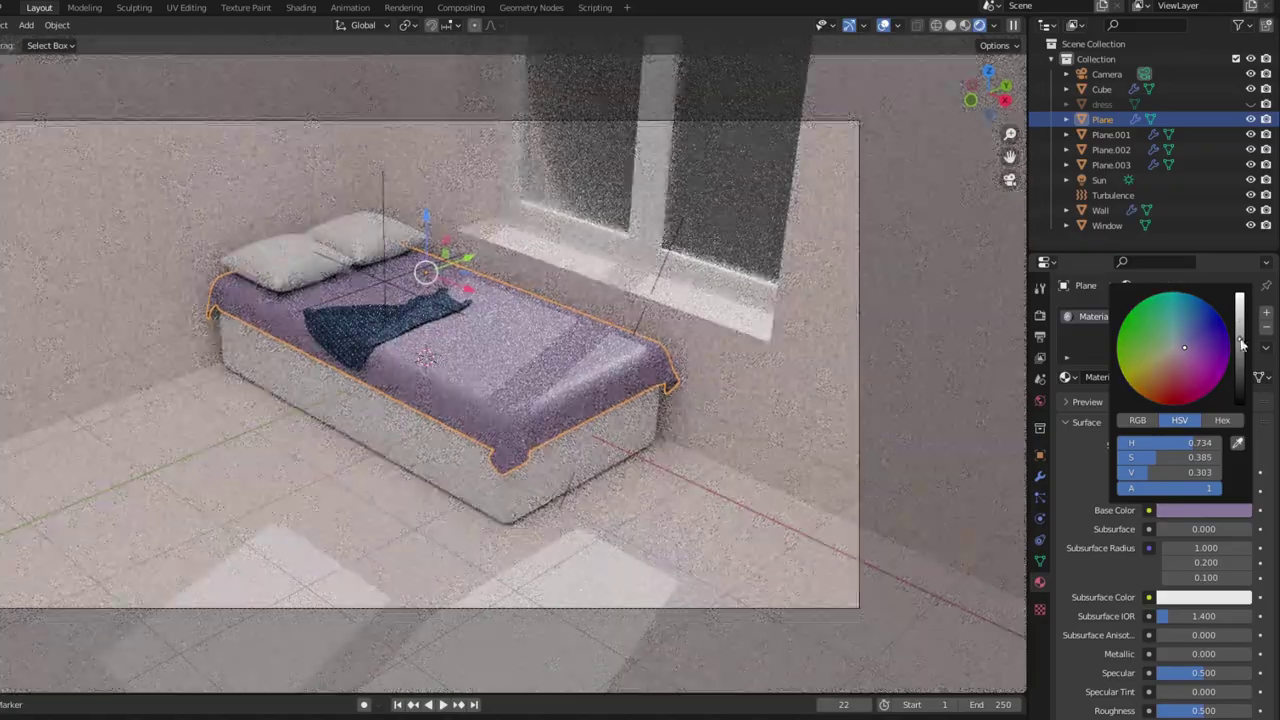
scroll(1196, 628, "down", 3)
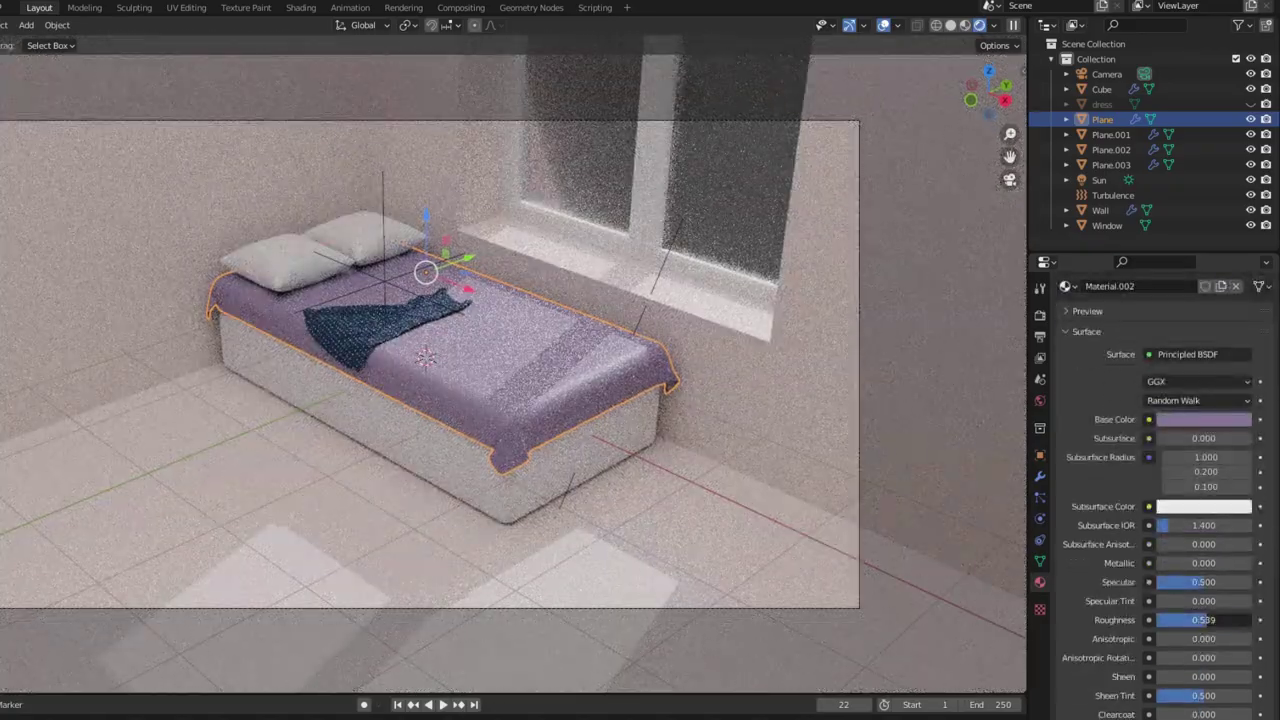
left_click_drag(1205, 620, 1270, 620)
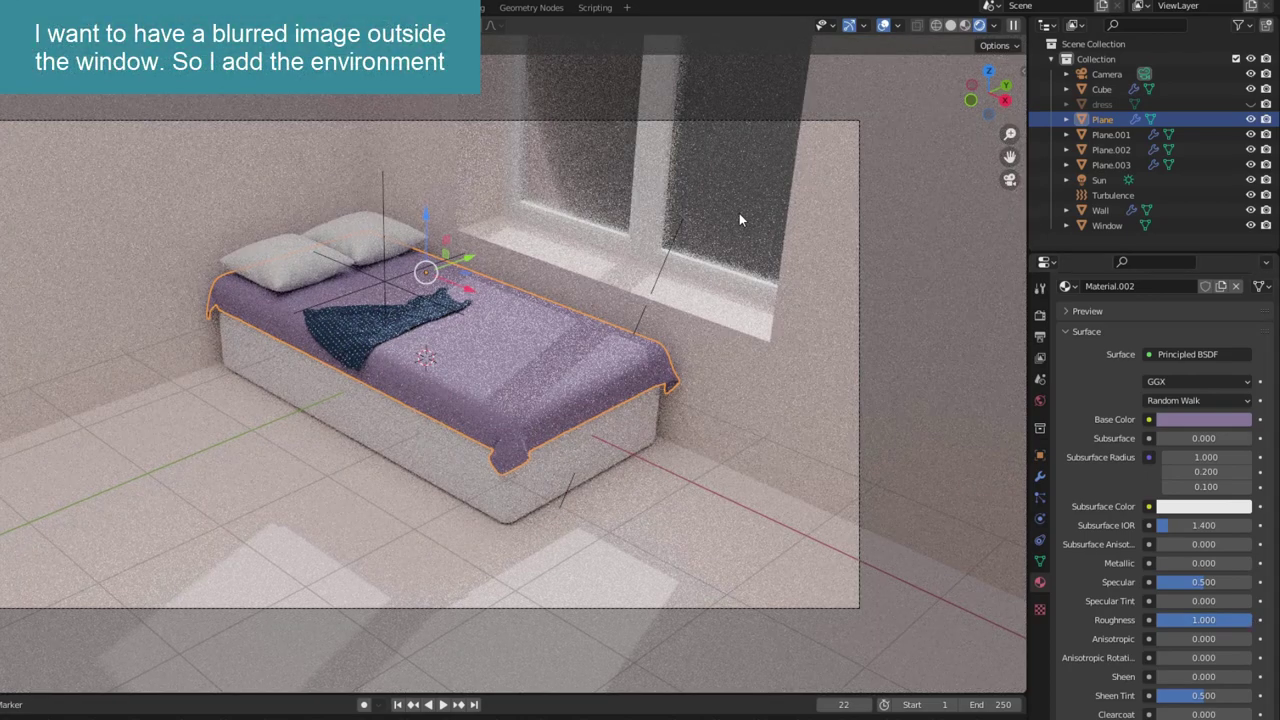
- Set the world colour to an Environment Texture using studio_garden_4k.exr
scroll(700, 260, "down", 1)
scroll(900, 390, "down", 1)
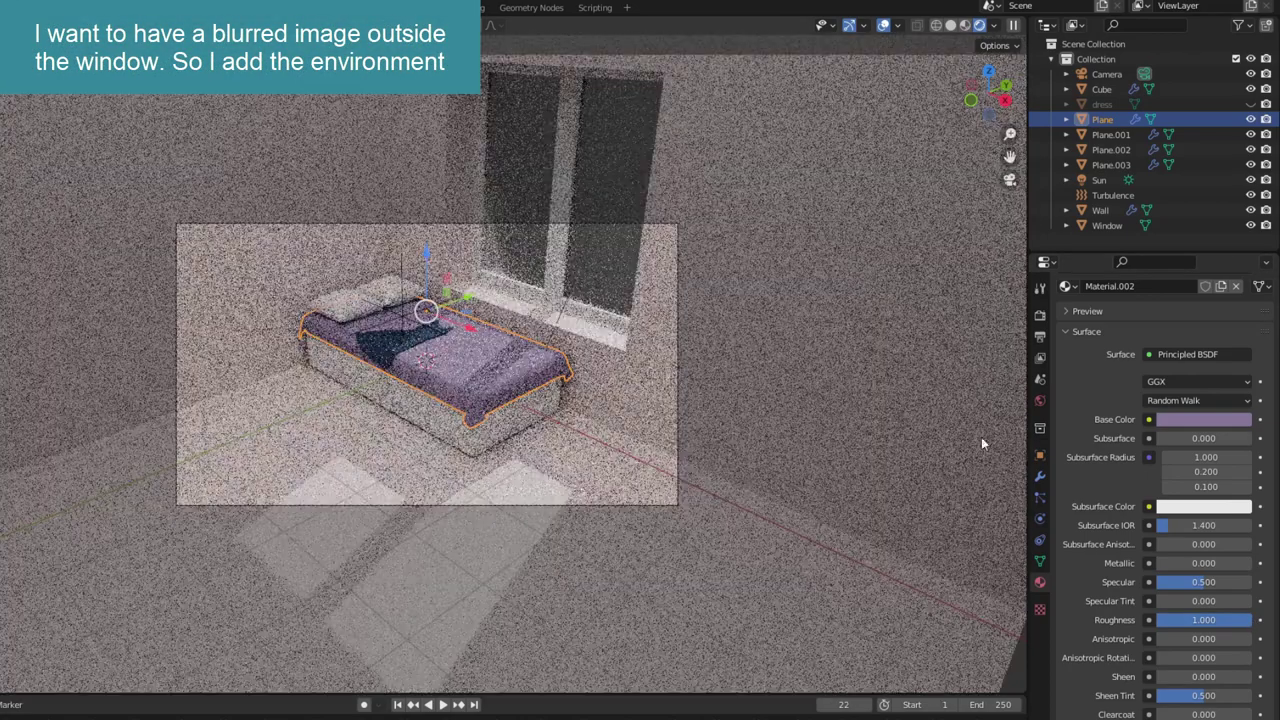
scroll(985, 435, "down", 2)
left_click(1040, 406)
left_click(1149, 409)
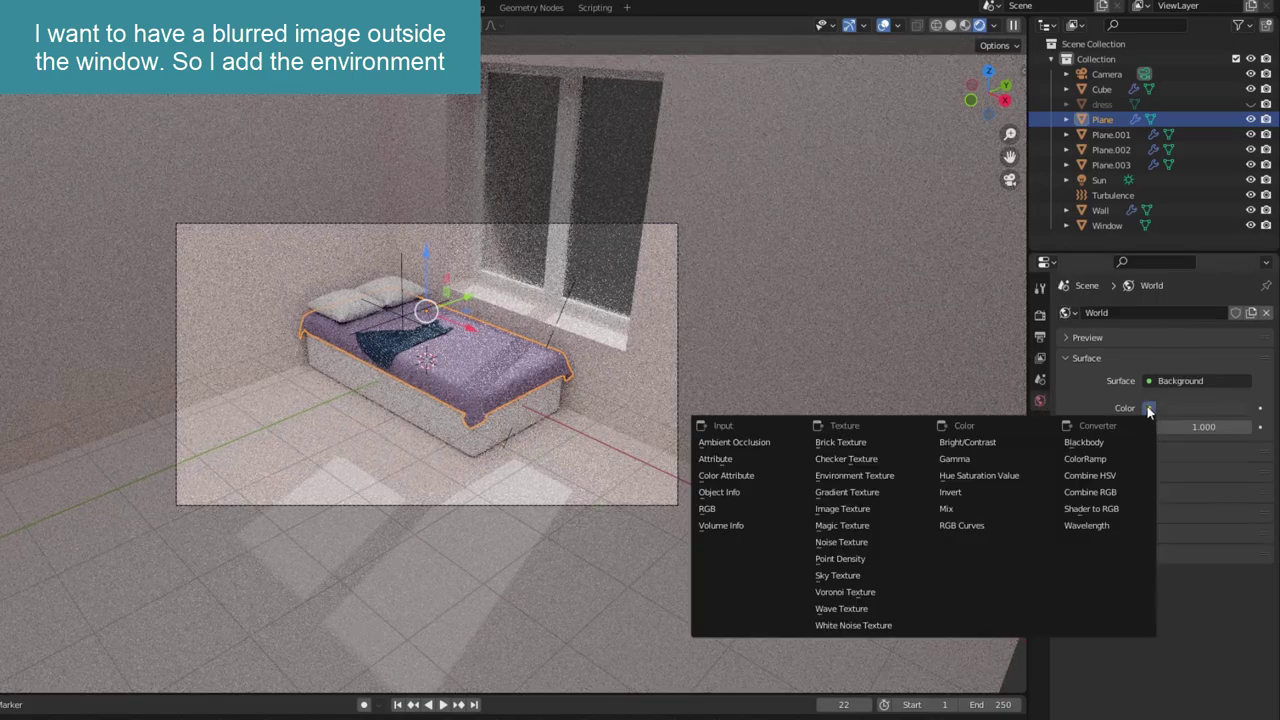
left_click(895, 477)
left_click(1228, 427)
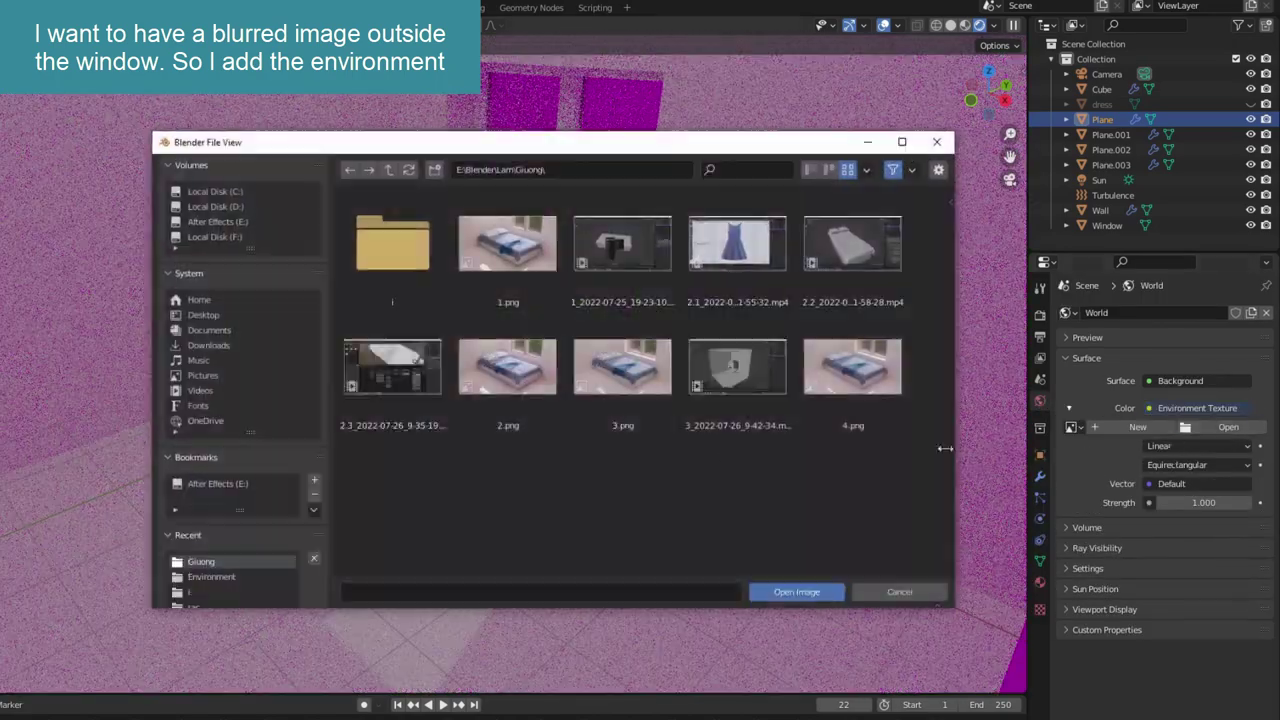
left_click(245, 577)
left_click(625, 488)
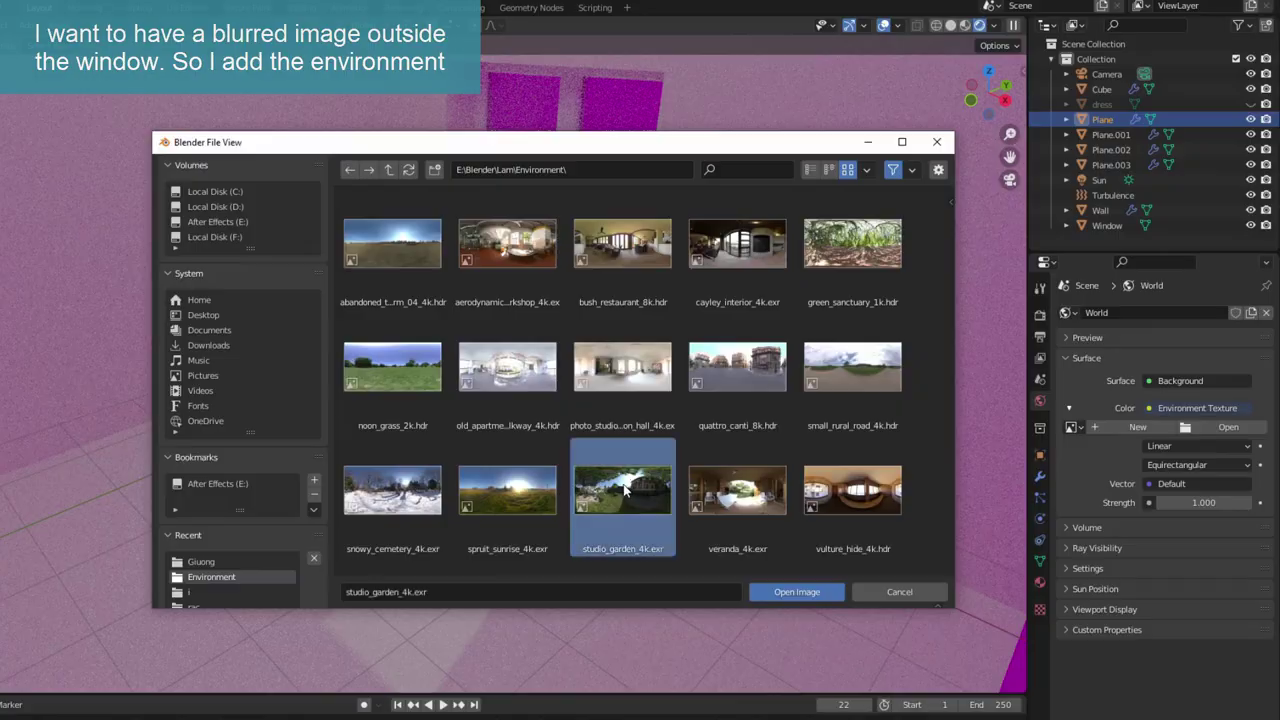
left_click(806, 594)
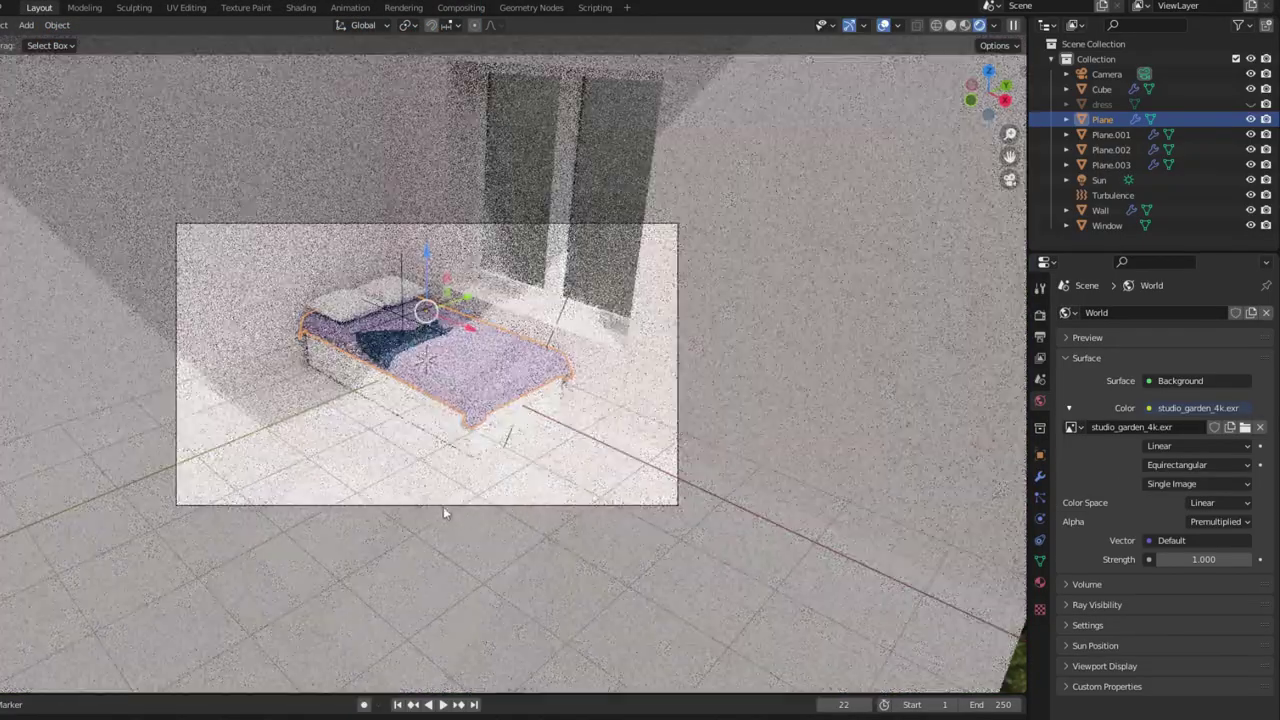
- Disable the world's Diffuse ray visibility, return to camera view, and switch to Shading
scroll(400, 480, "down", 3)
mouse_move(457, 471)
middle_mouse_down()
mouse_move(582, 488)
mouse_move(552, 450)
middle_mouse_up()
scroll(552, 450, "up", 3)
scroll(552, 450, "up", 3)
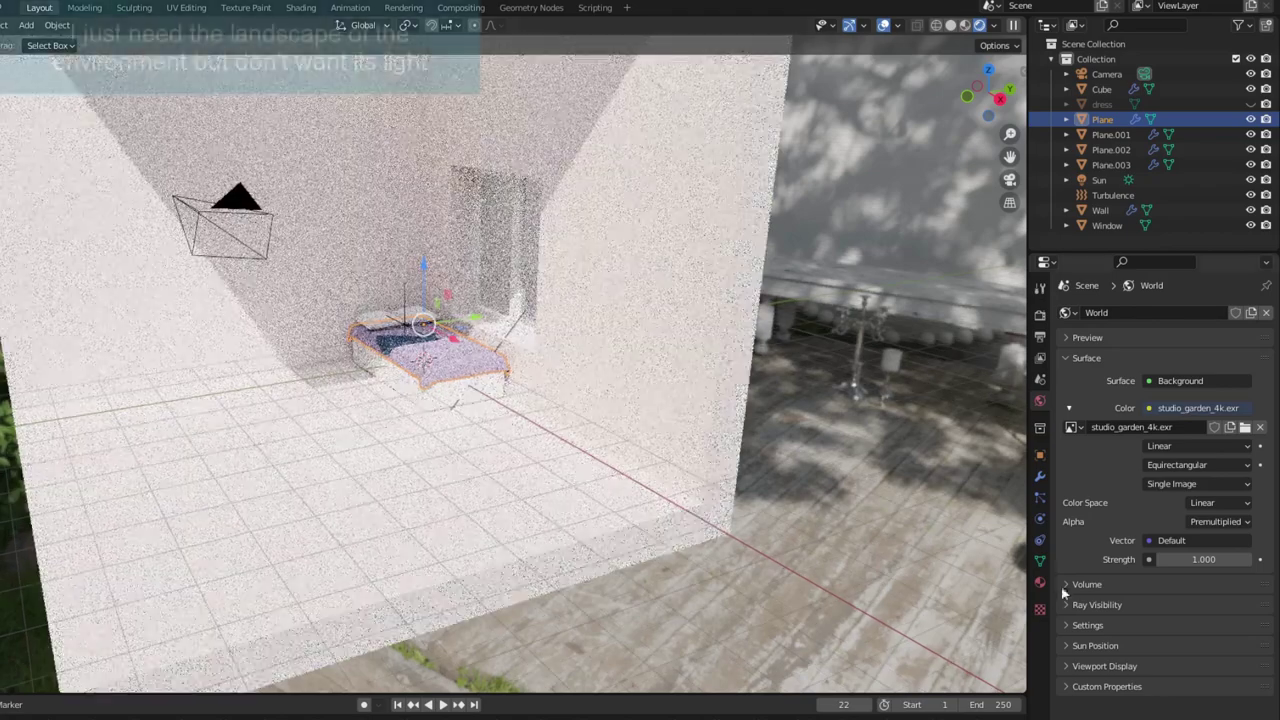
left_click(1078, 606)
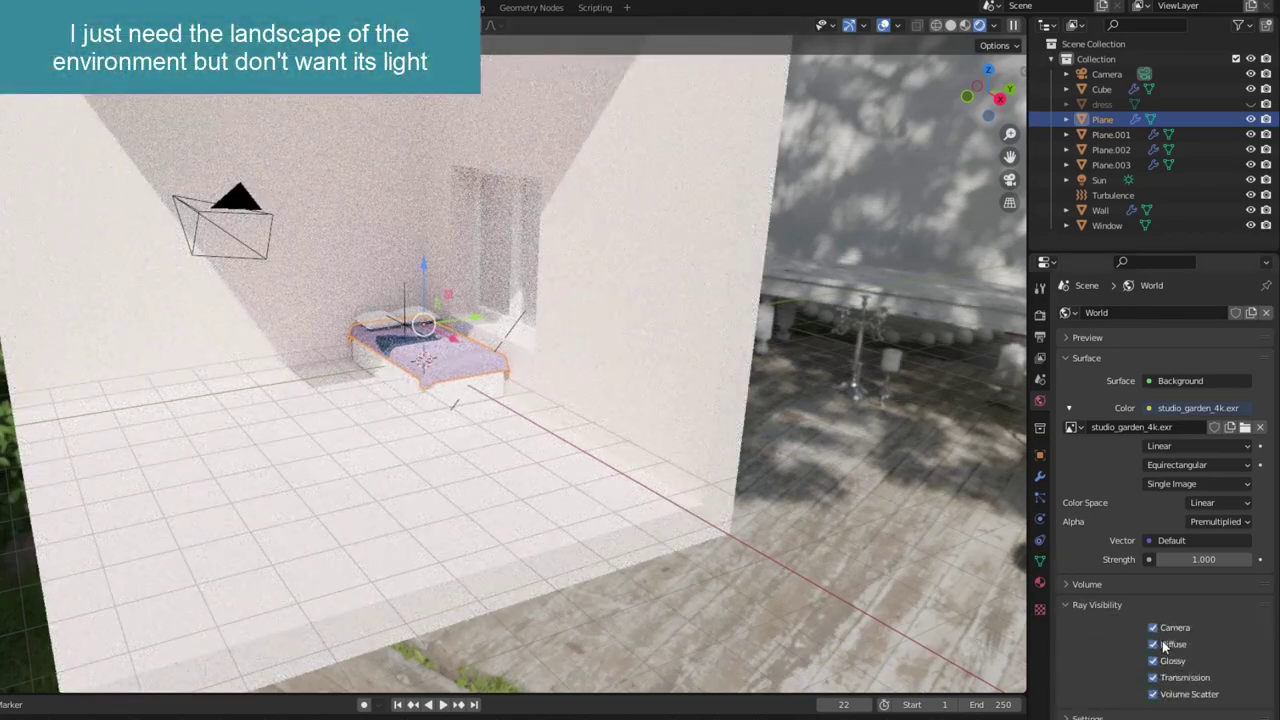
left_click(1153, 644)
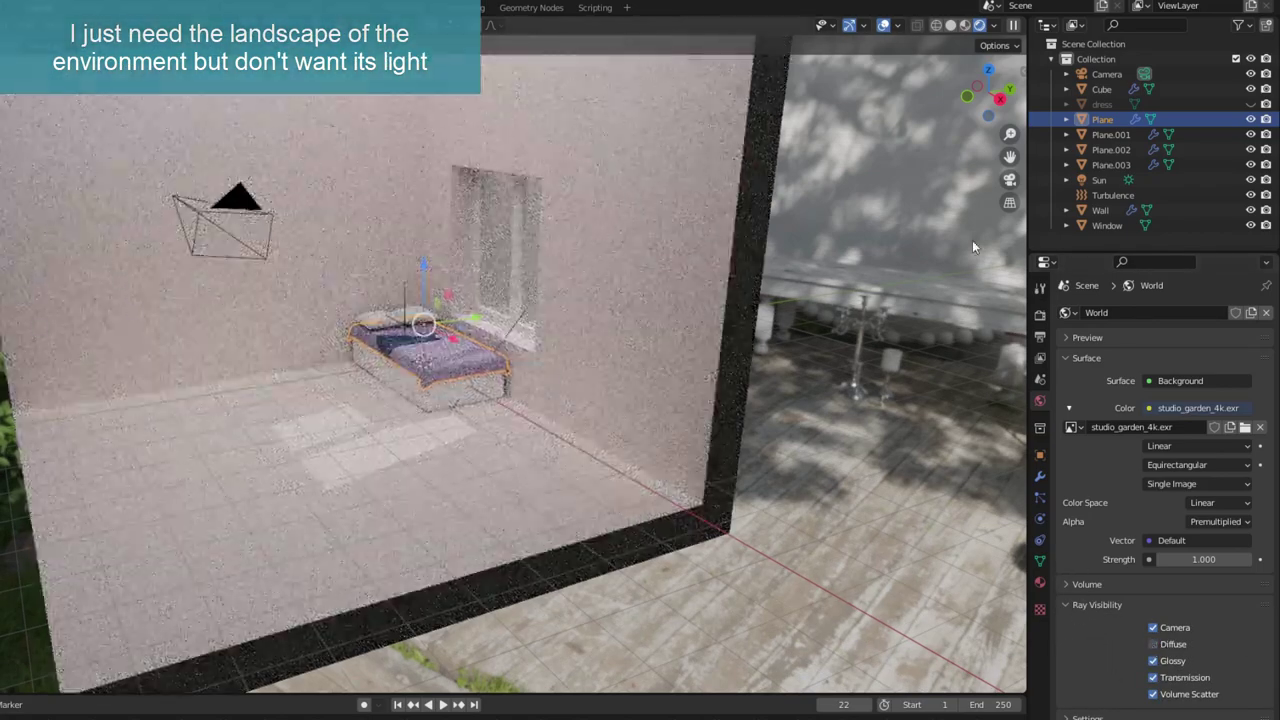
left_click(1010, 181)
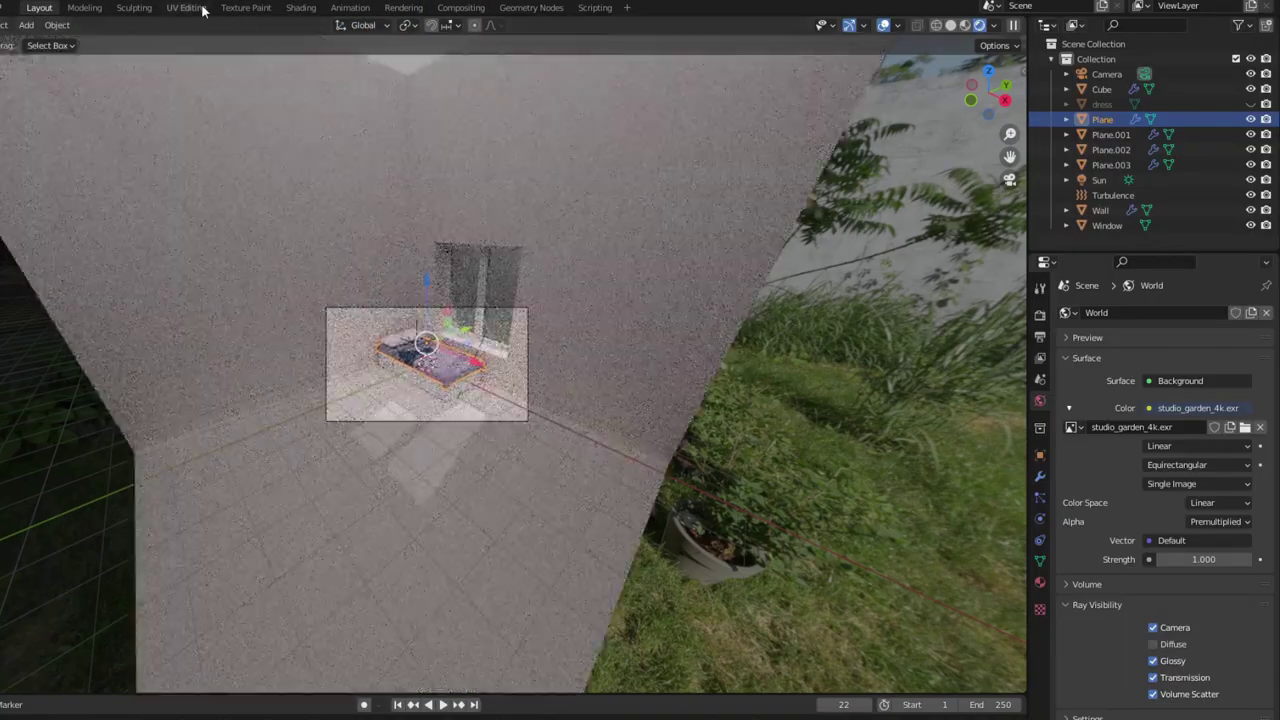
left_click(300, 7)
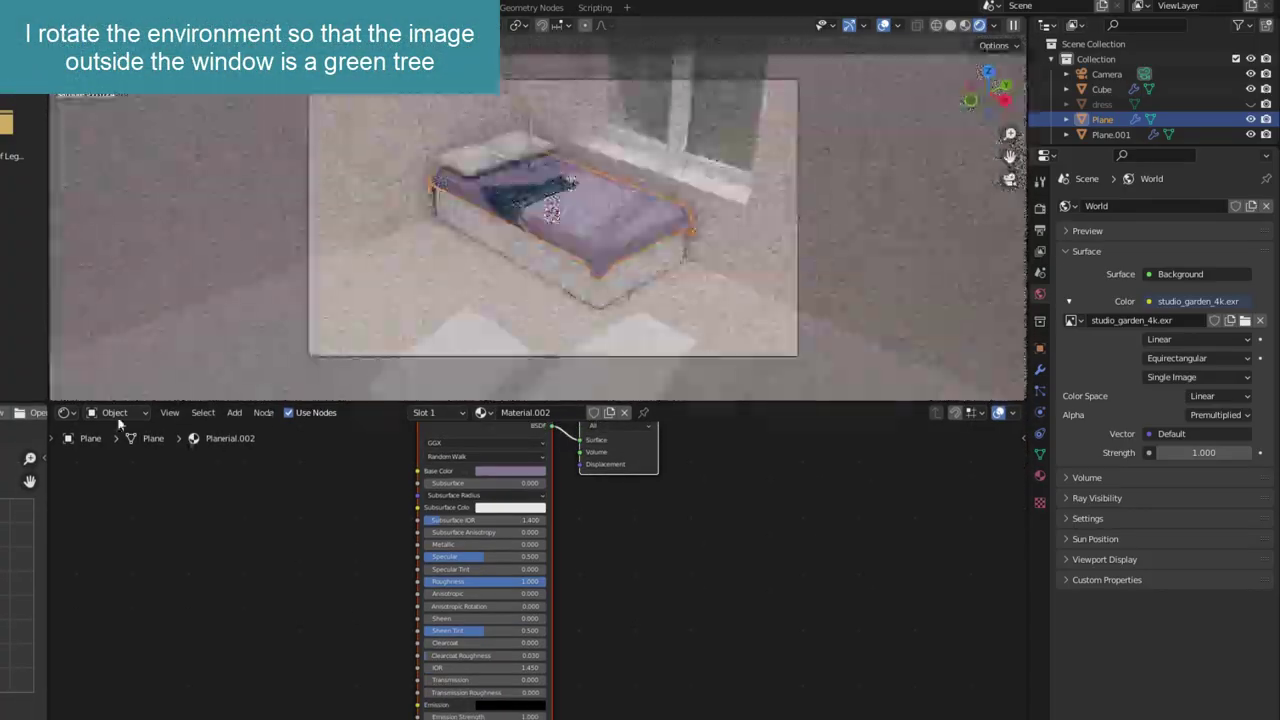
- Show the World node tree and add Texture Coordinate and Mapping nodes to the HDRI
left_click(115, 413)
left_click(119, 453)
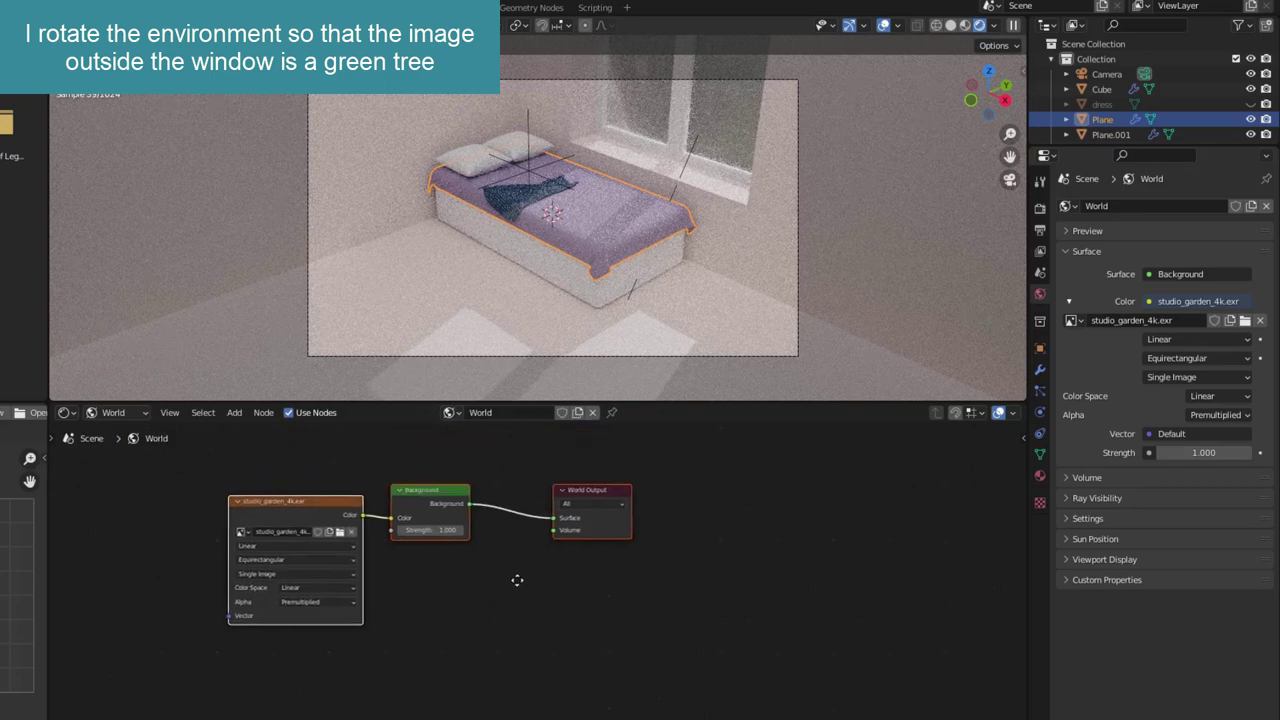
middle_click_drag(446, 576, 633, 548)
key("ctrl+t")
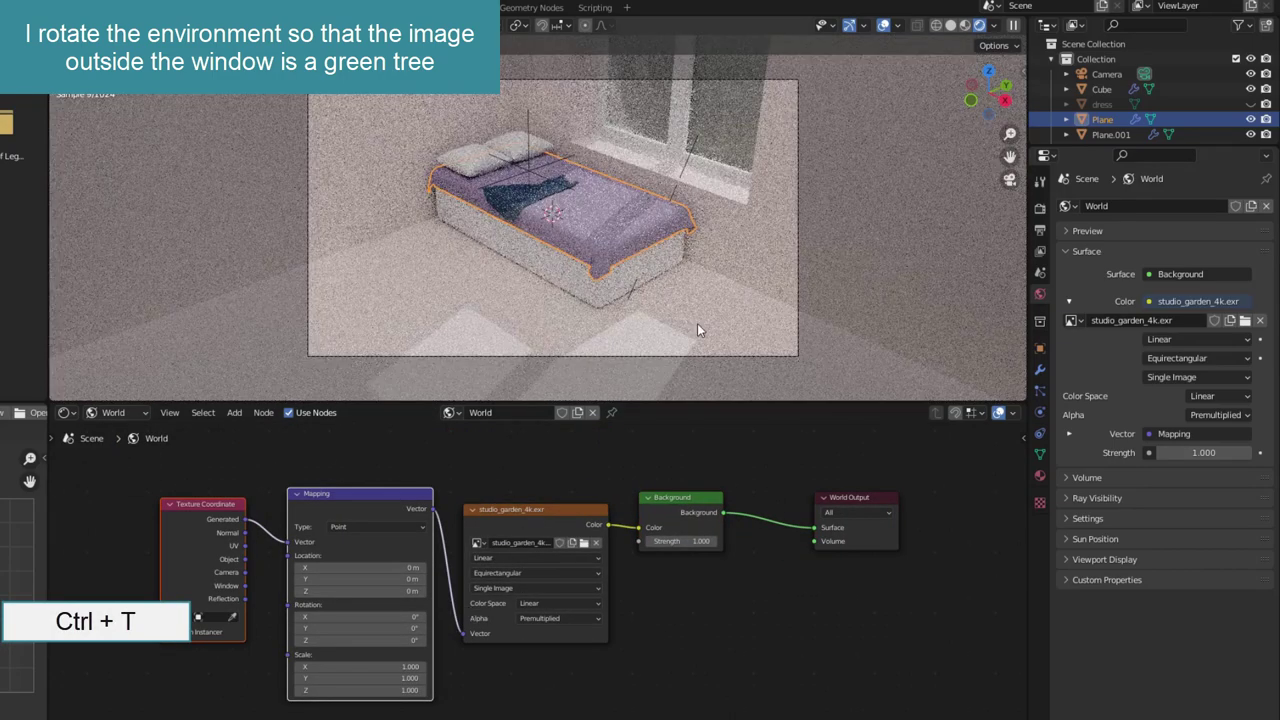
- Rotate the Mapping Z to 52.6° so trees show through the window, then return to Layout
scroll(770, 272, "down", 2)
scroll(803, 260, "down", 1)
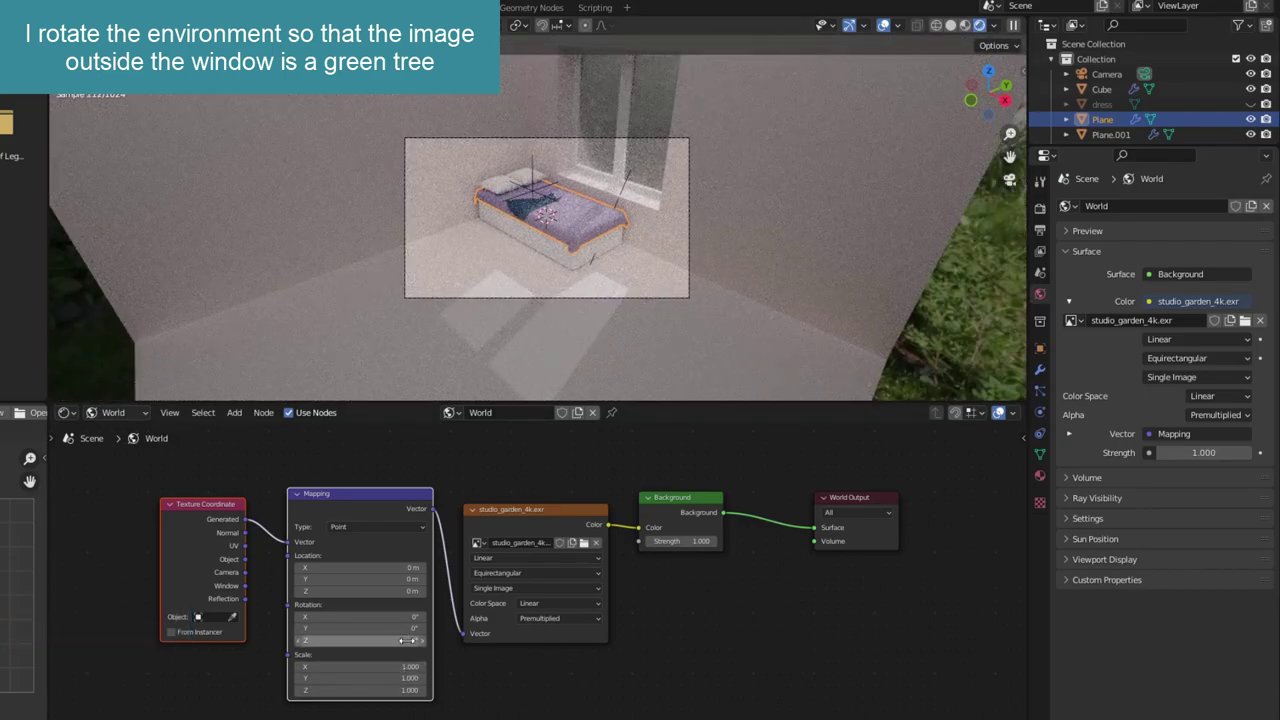
left_click_drag(360, 640, 380, 640)
left_click_drag(365, 640, 420, 640)
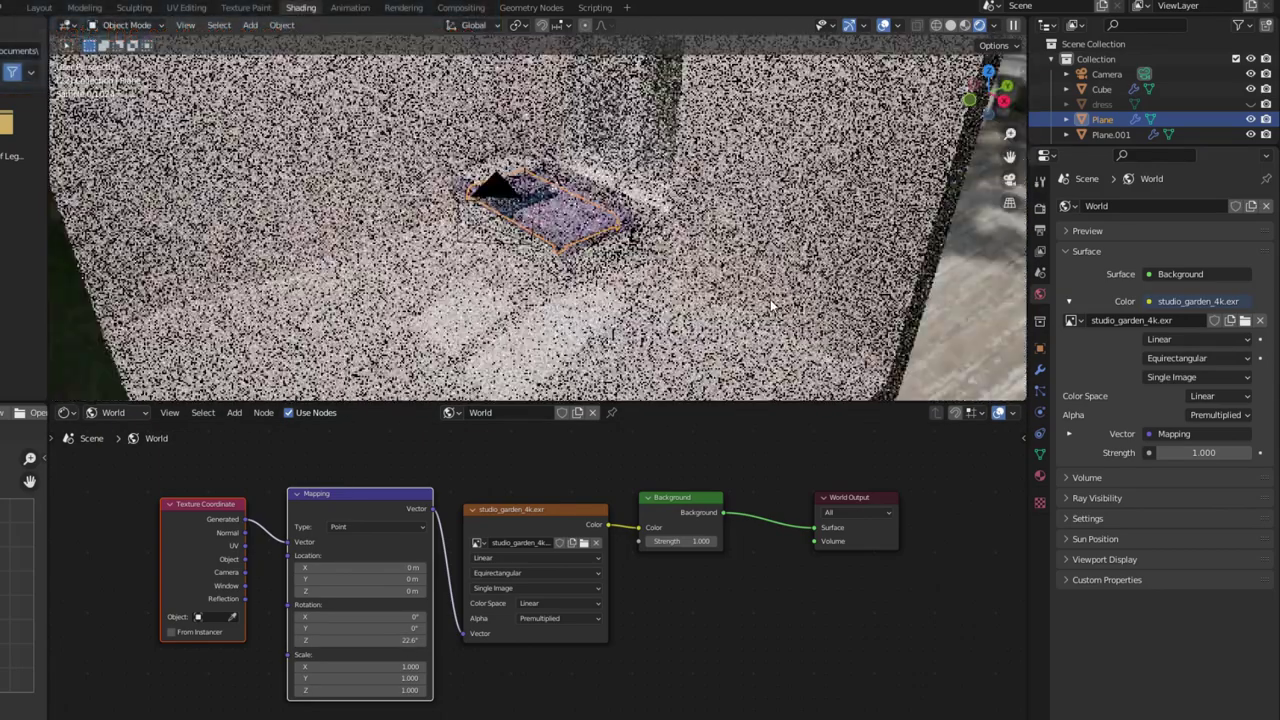
middle_click_drag(772, 299, 600, 330)
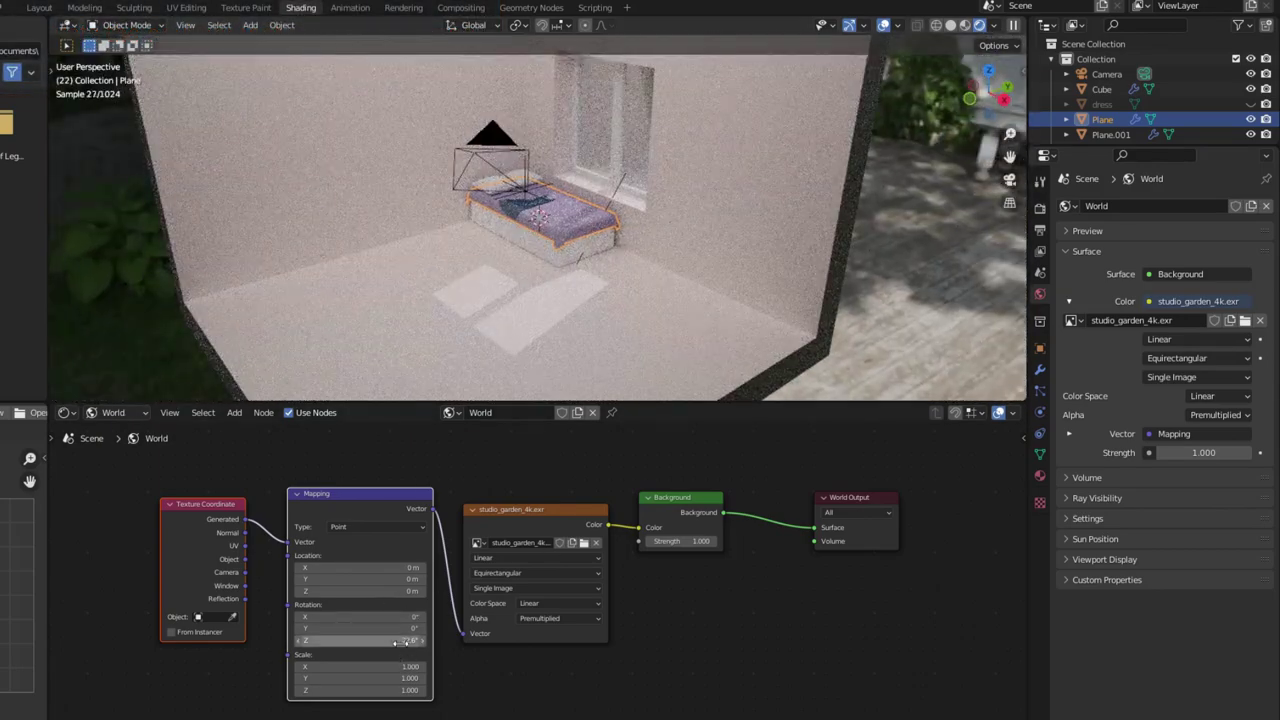
left_click_drag(365, 640, 425, 640)
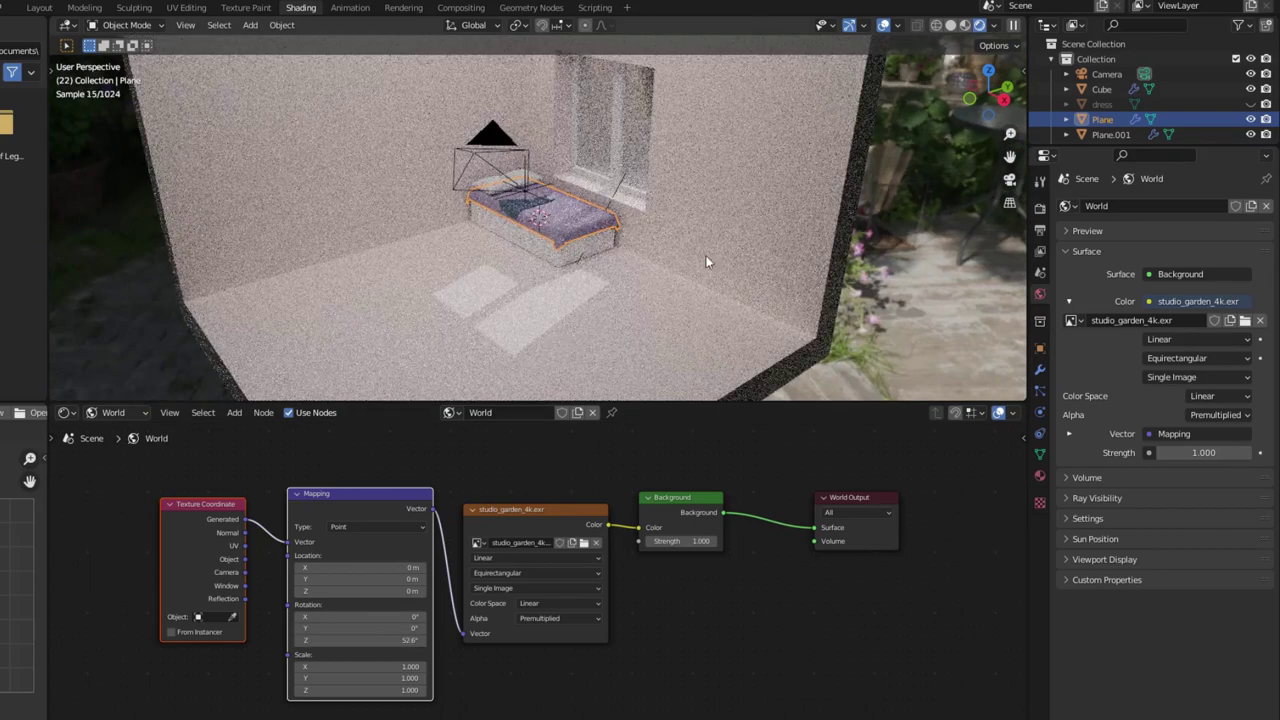
left_click(1010, 179)
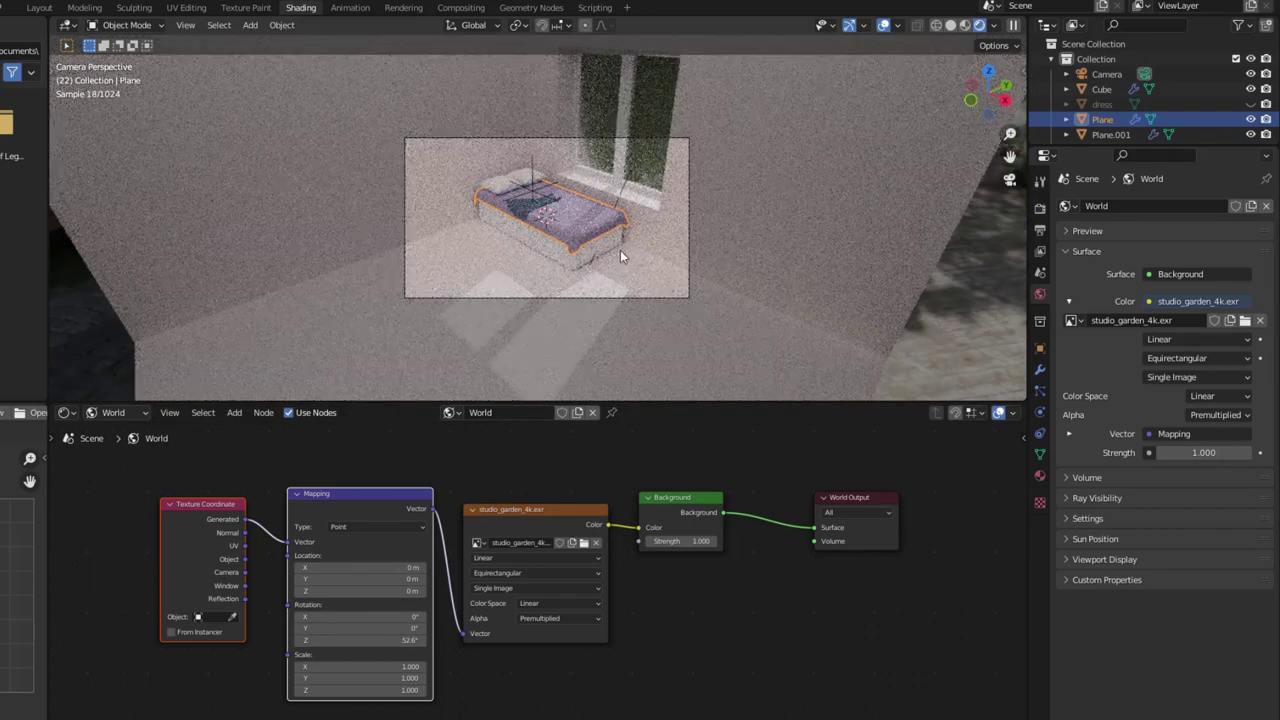
scroll(620, 250, "up", 3)
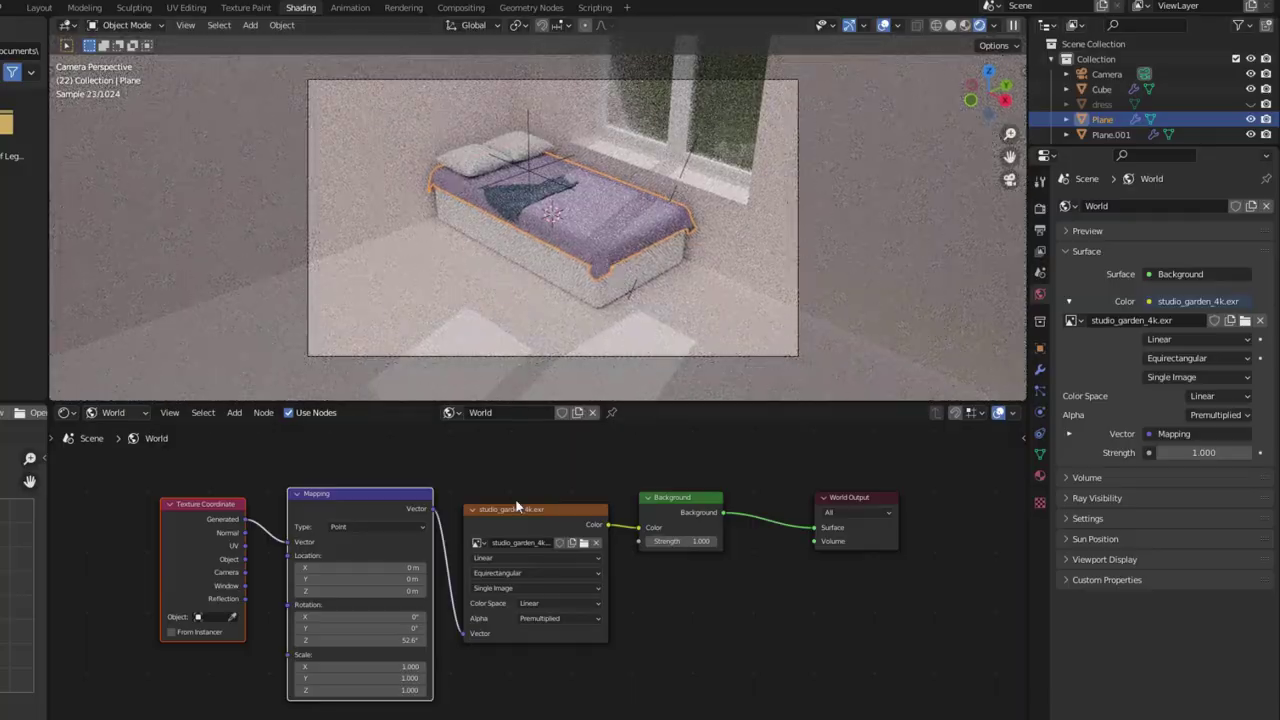
left_click(39, 7)
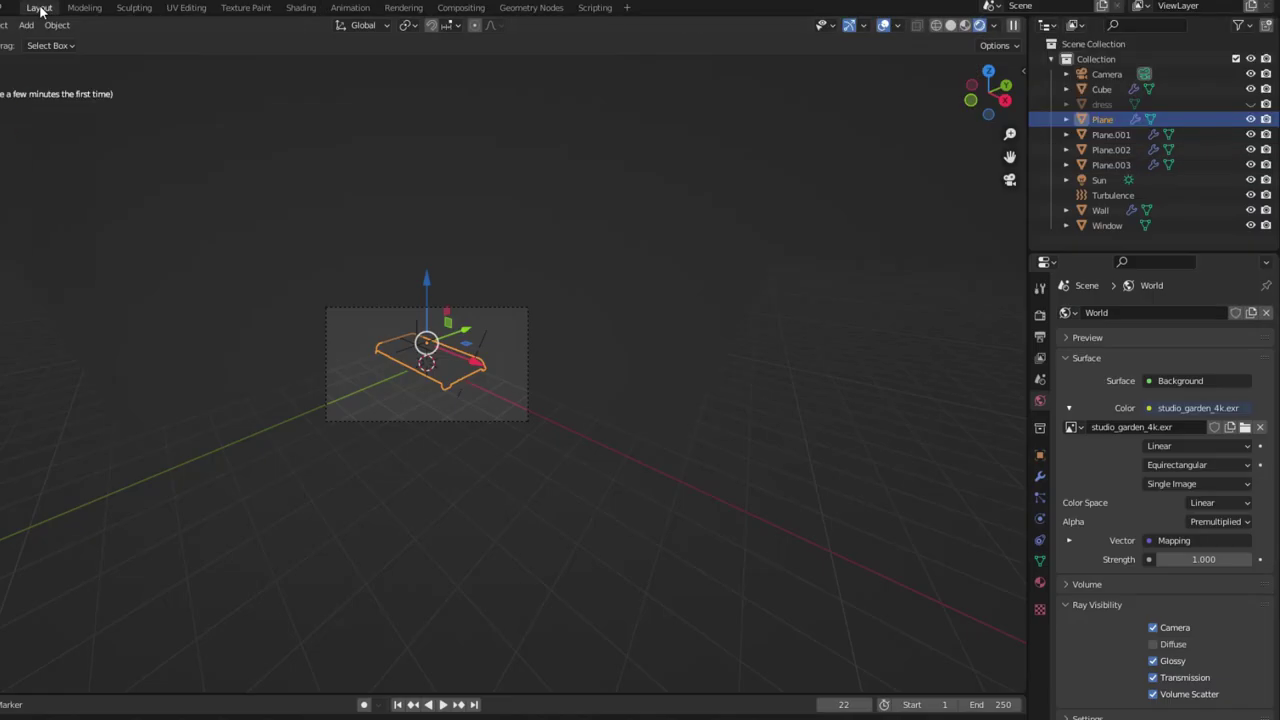
scroll(487, 456, "up", 2)
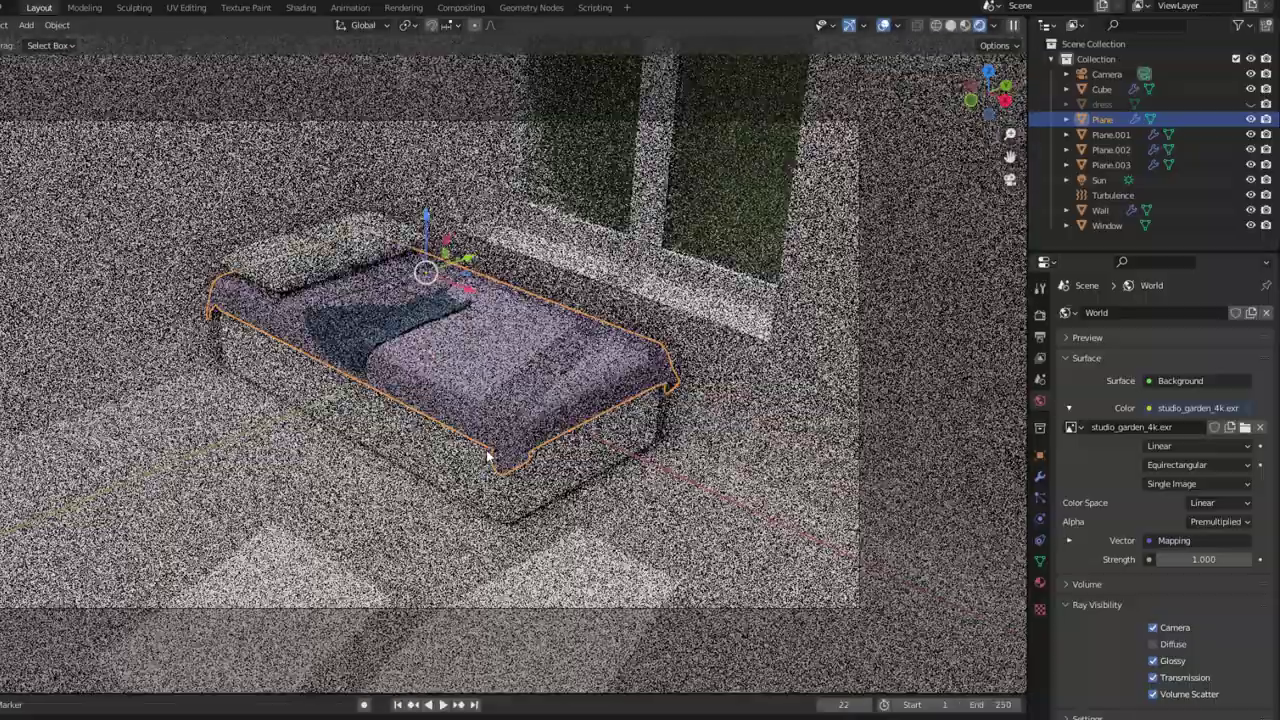